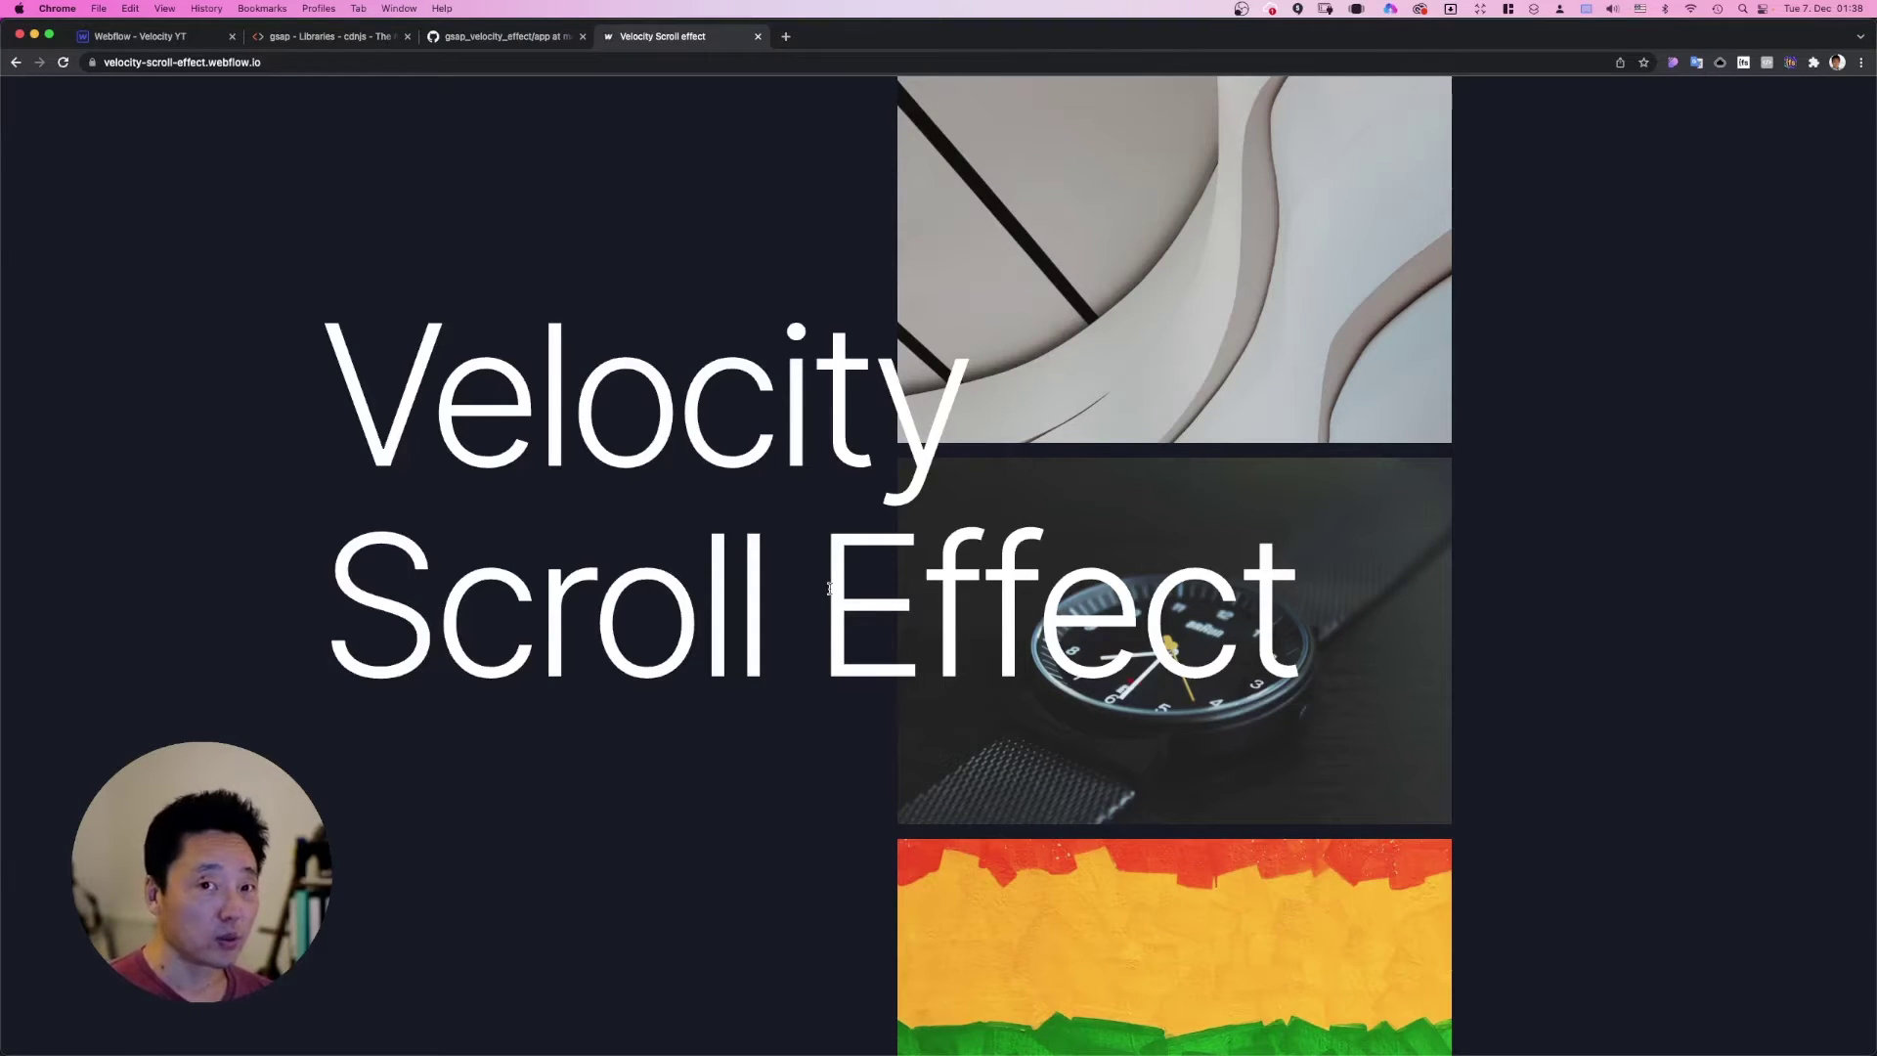
# Step: Scroll down and back up the finished Velocity Scroll Effect demo to preview the image skew
pyautogui.scroll(-10, 916, 618)
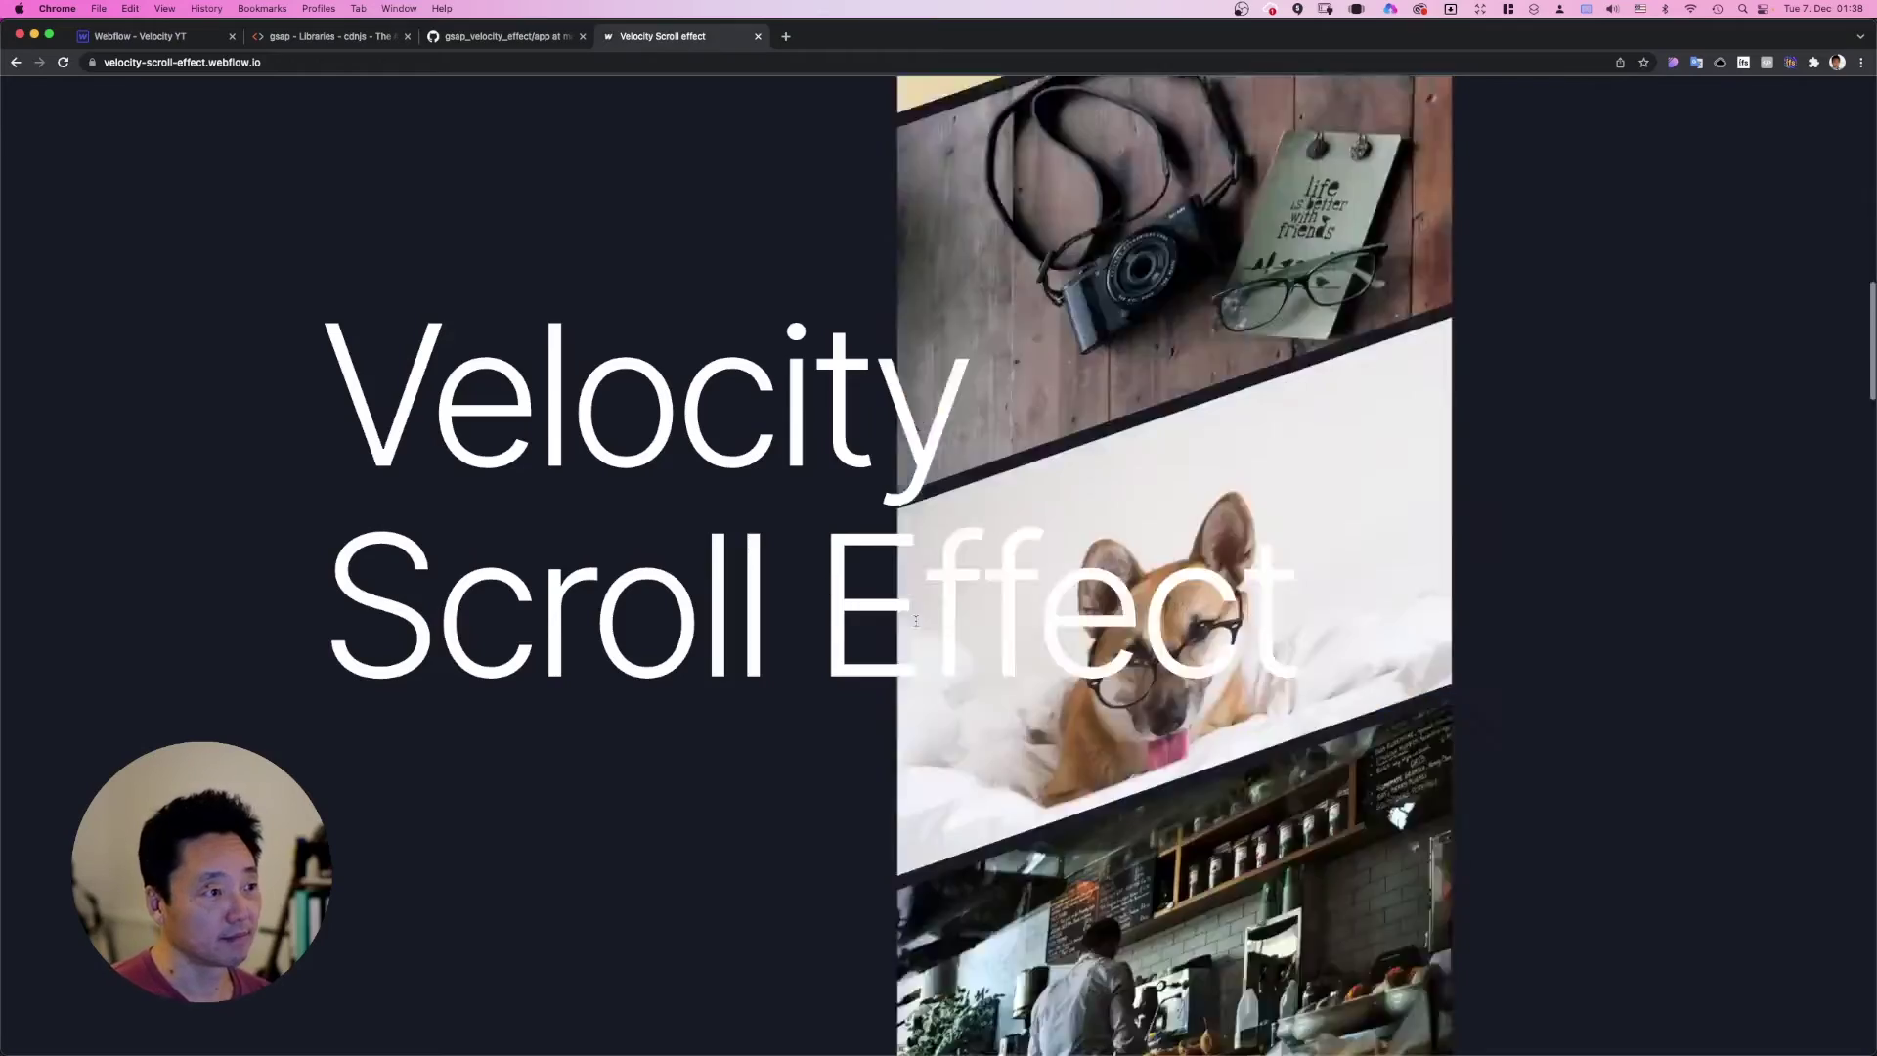
pyautogui.scroll(-5, 916, 617)
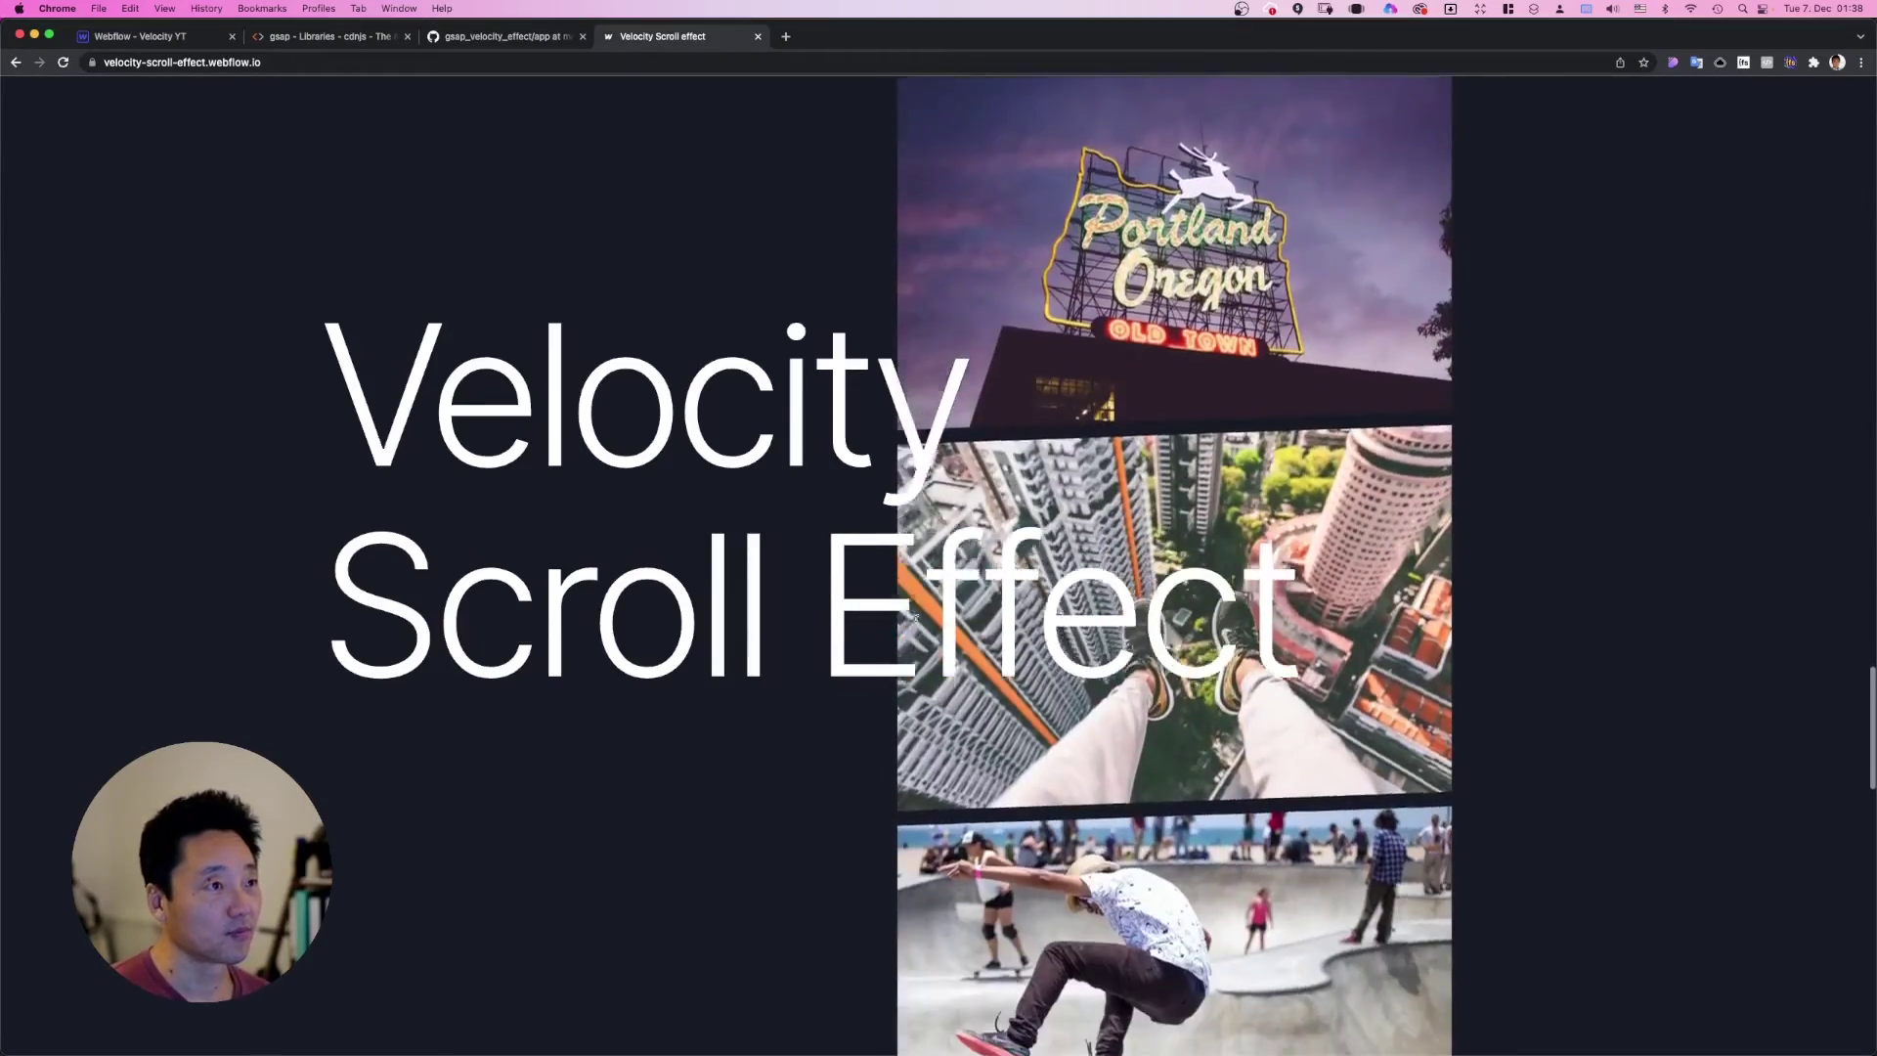
pyautogui.scroll(10, 916, 618)
pyautogui.scroll(5, 916, 618)
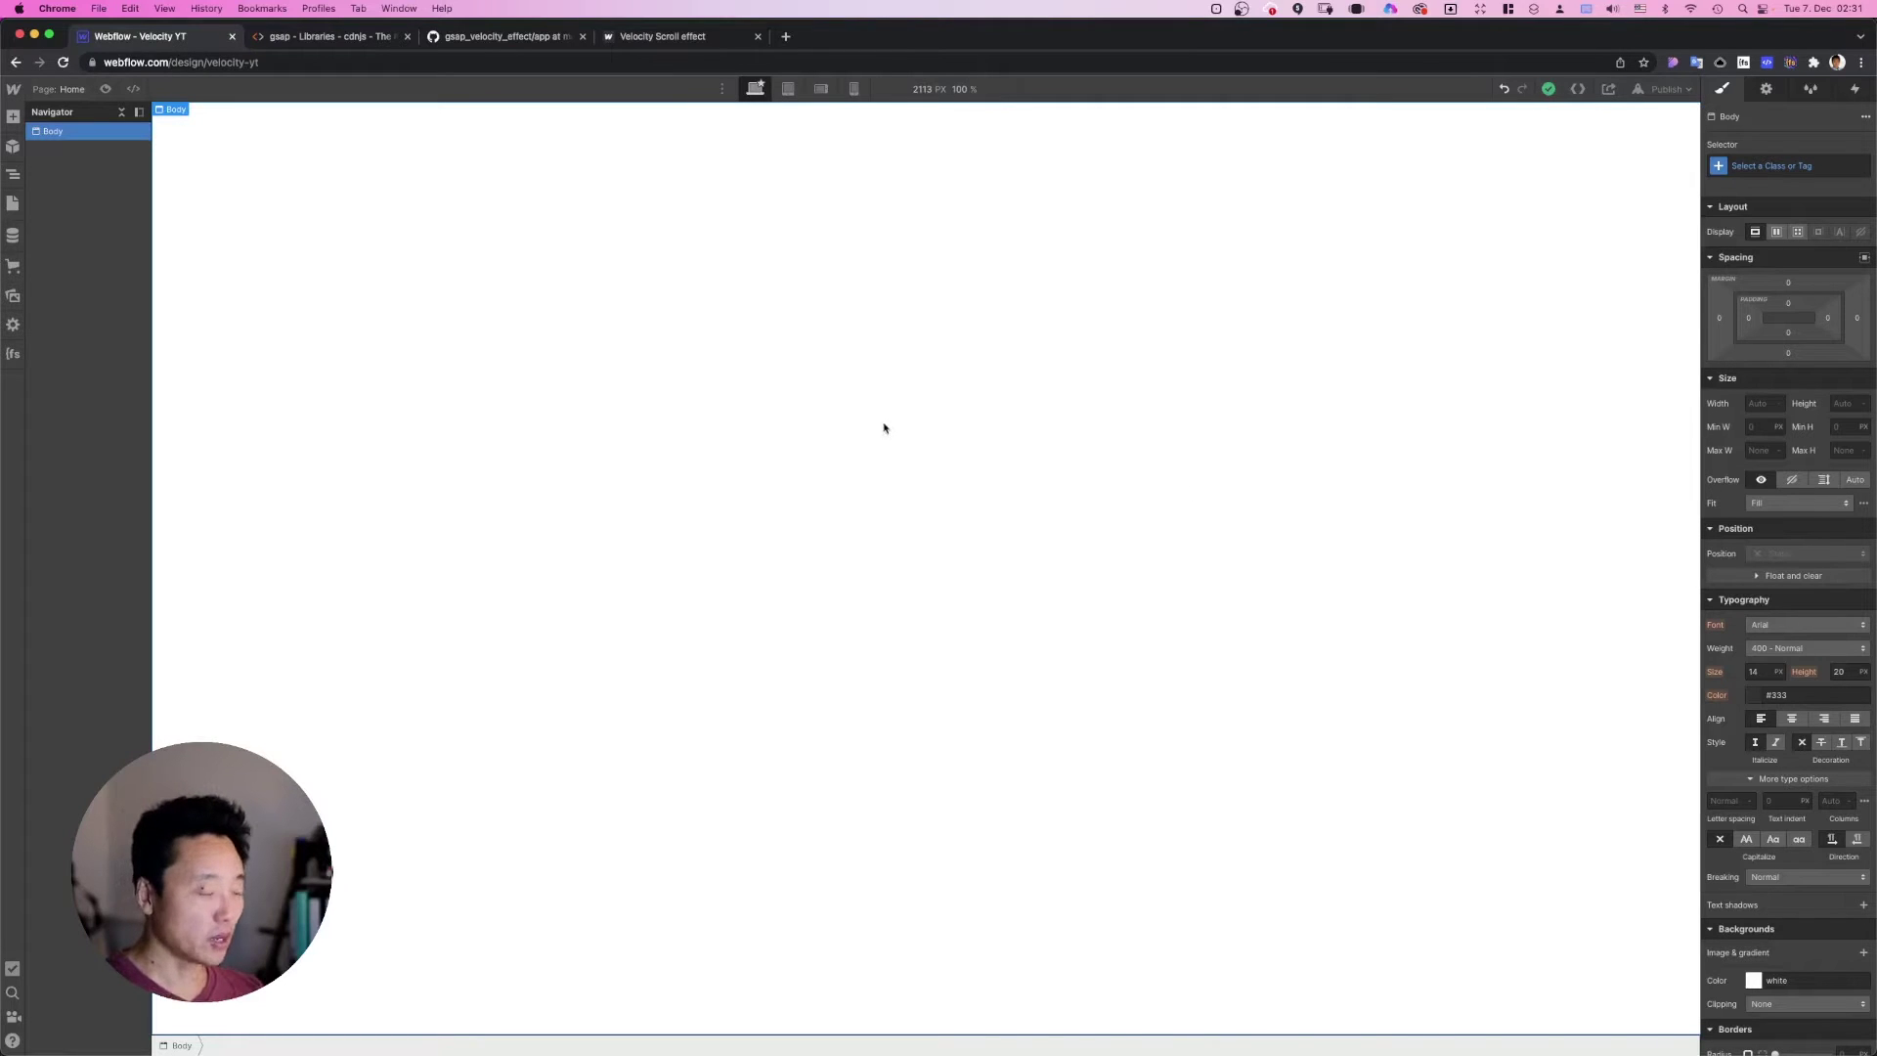
# Step: Give the page Body a new class named bg-drk
pyautogui.click(1750, 166)
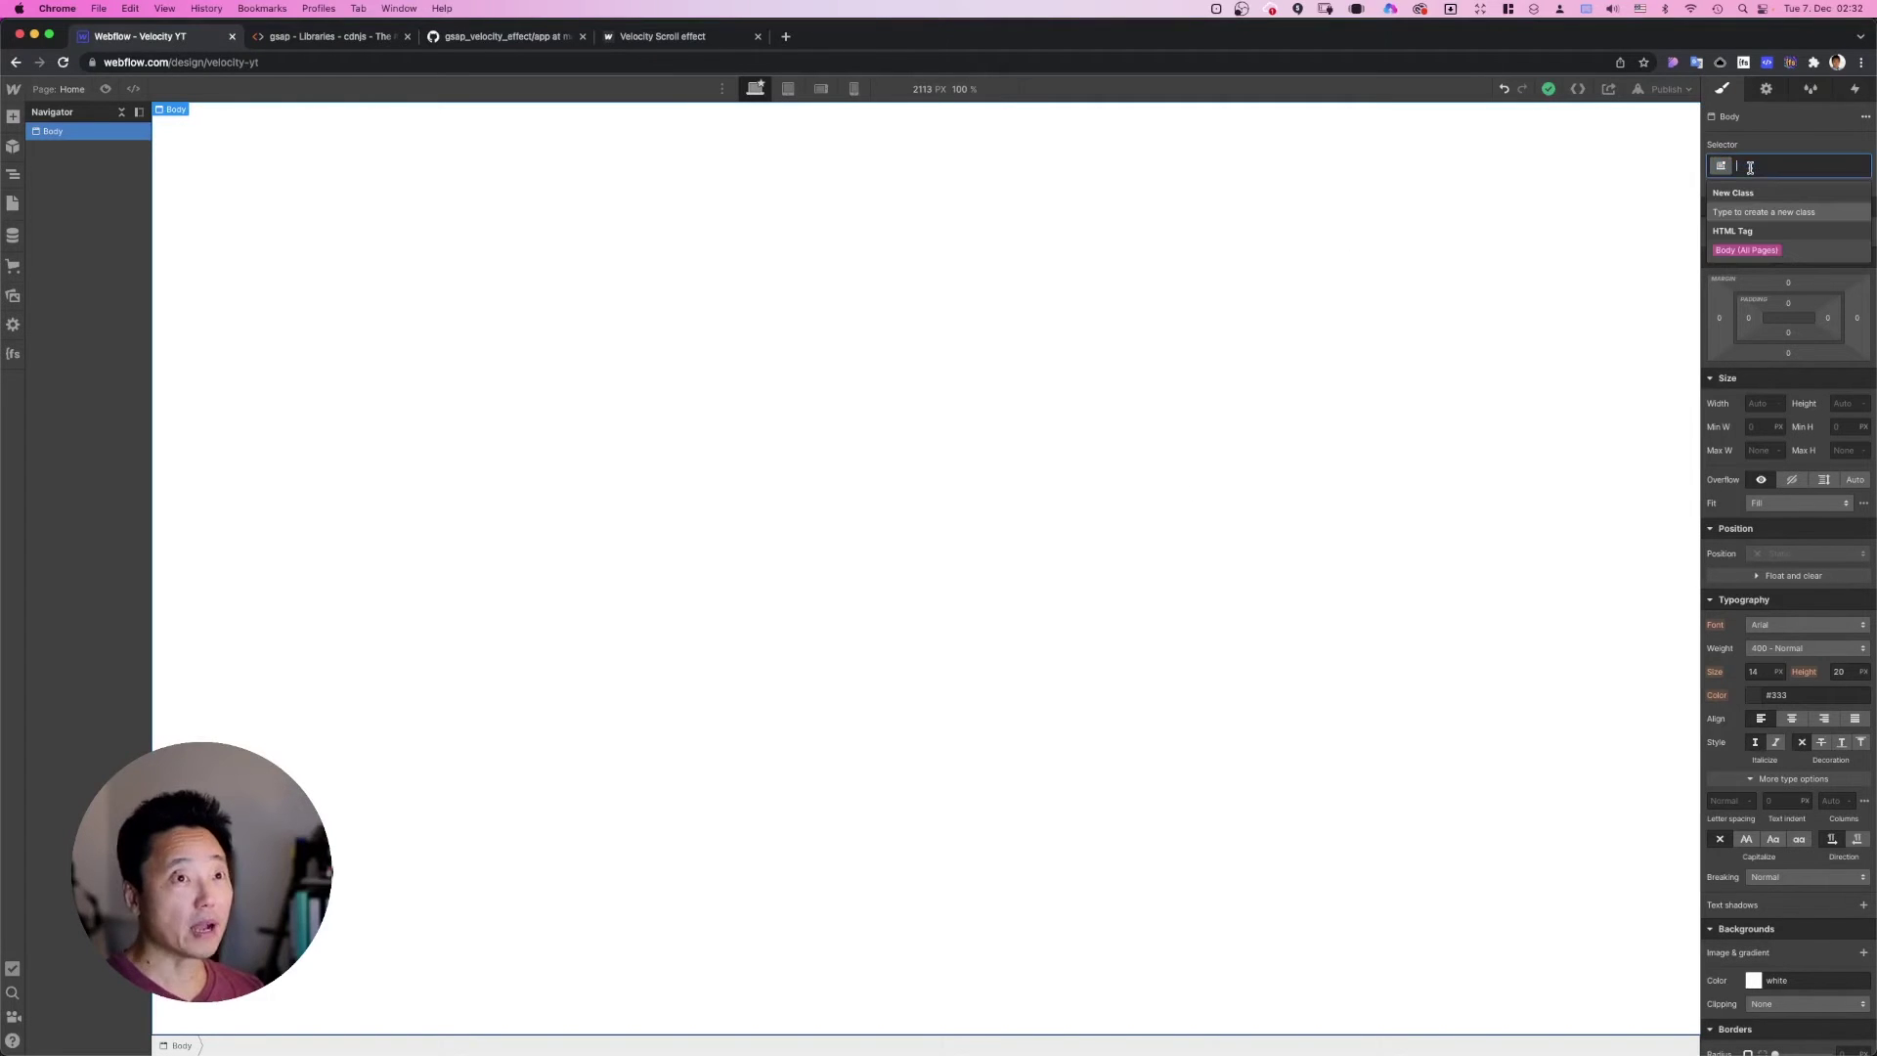
pyautogui.write('b')
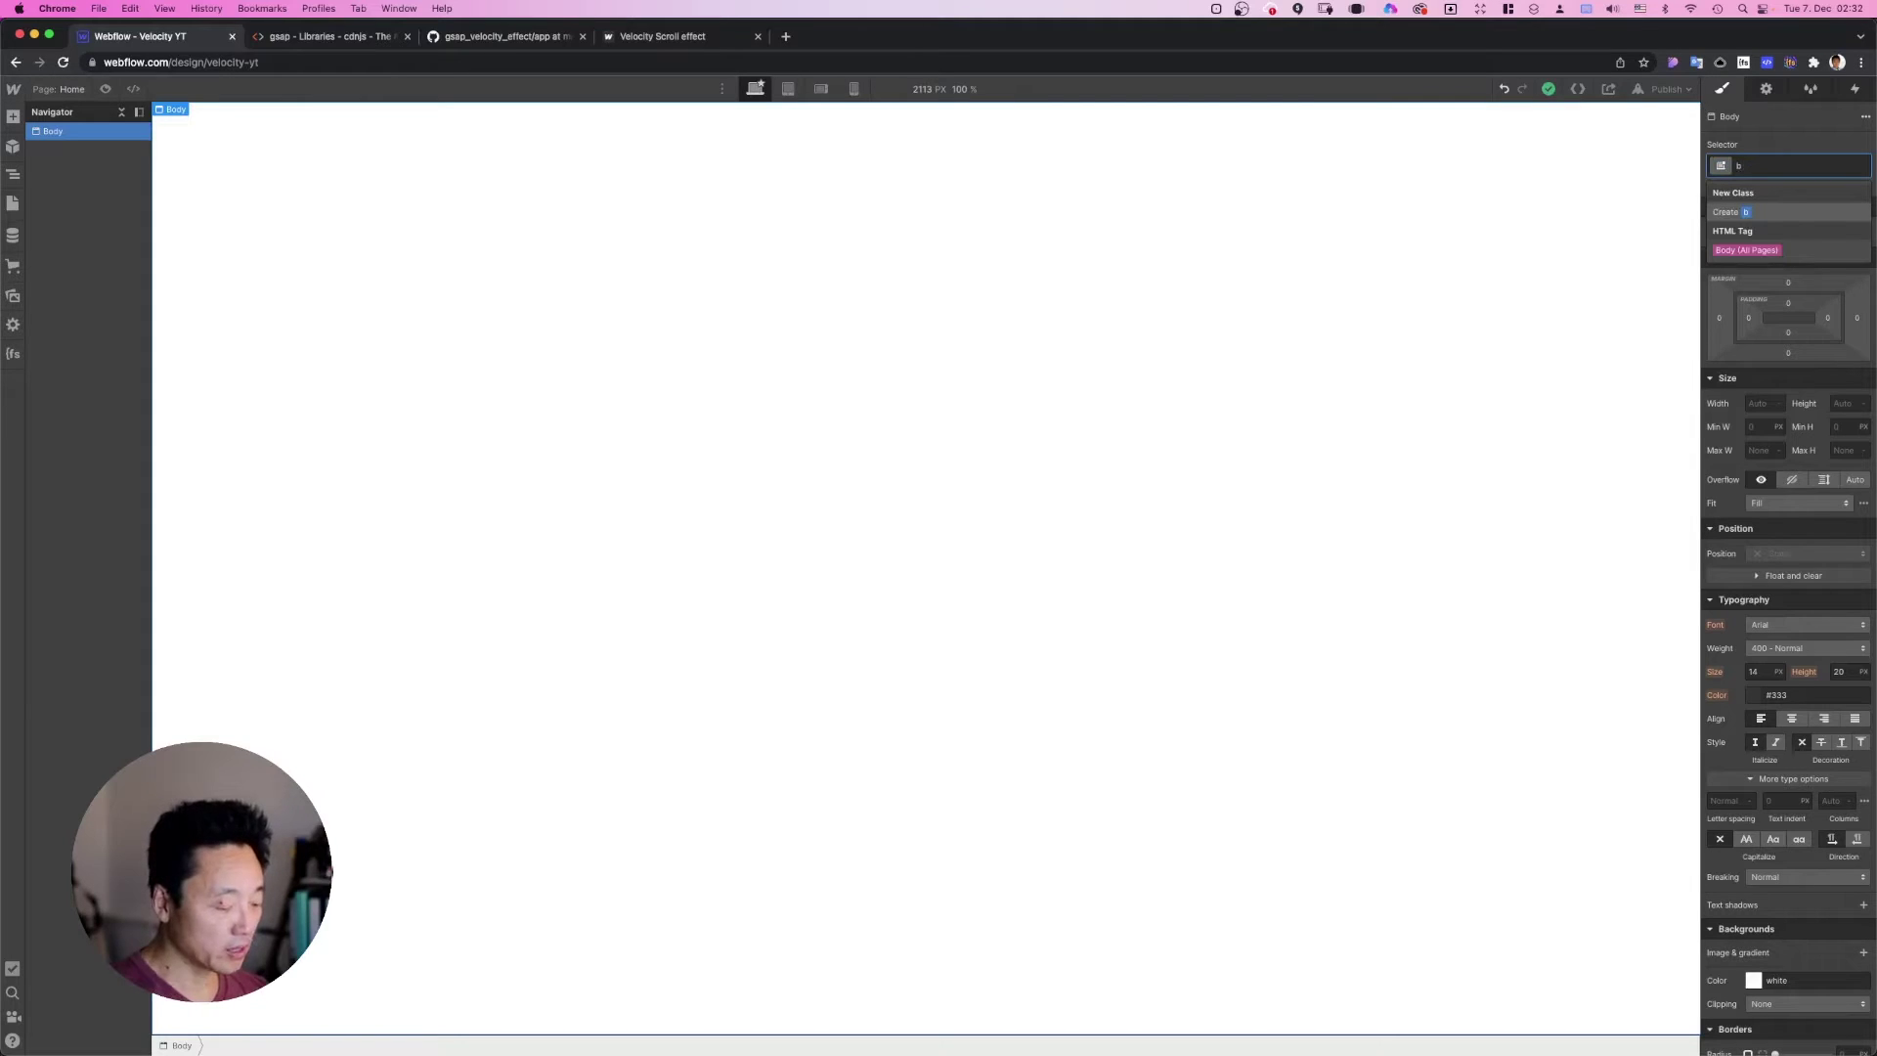
pyautogui.write('g')
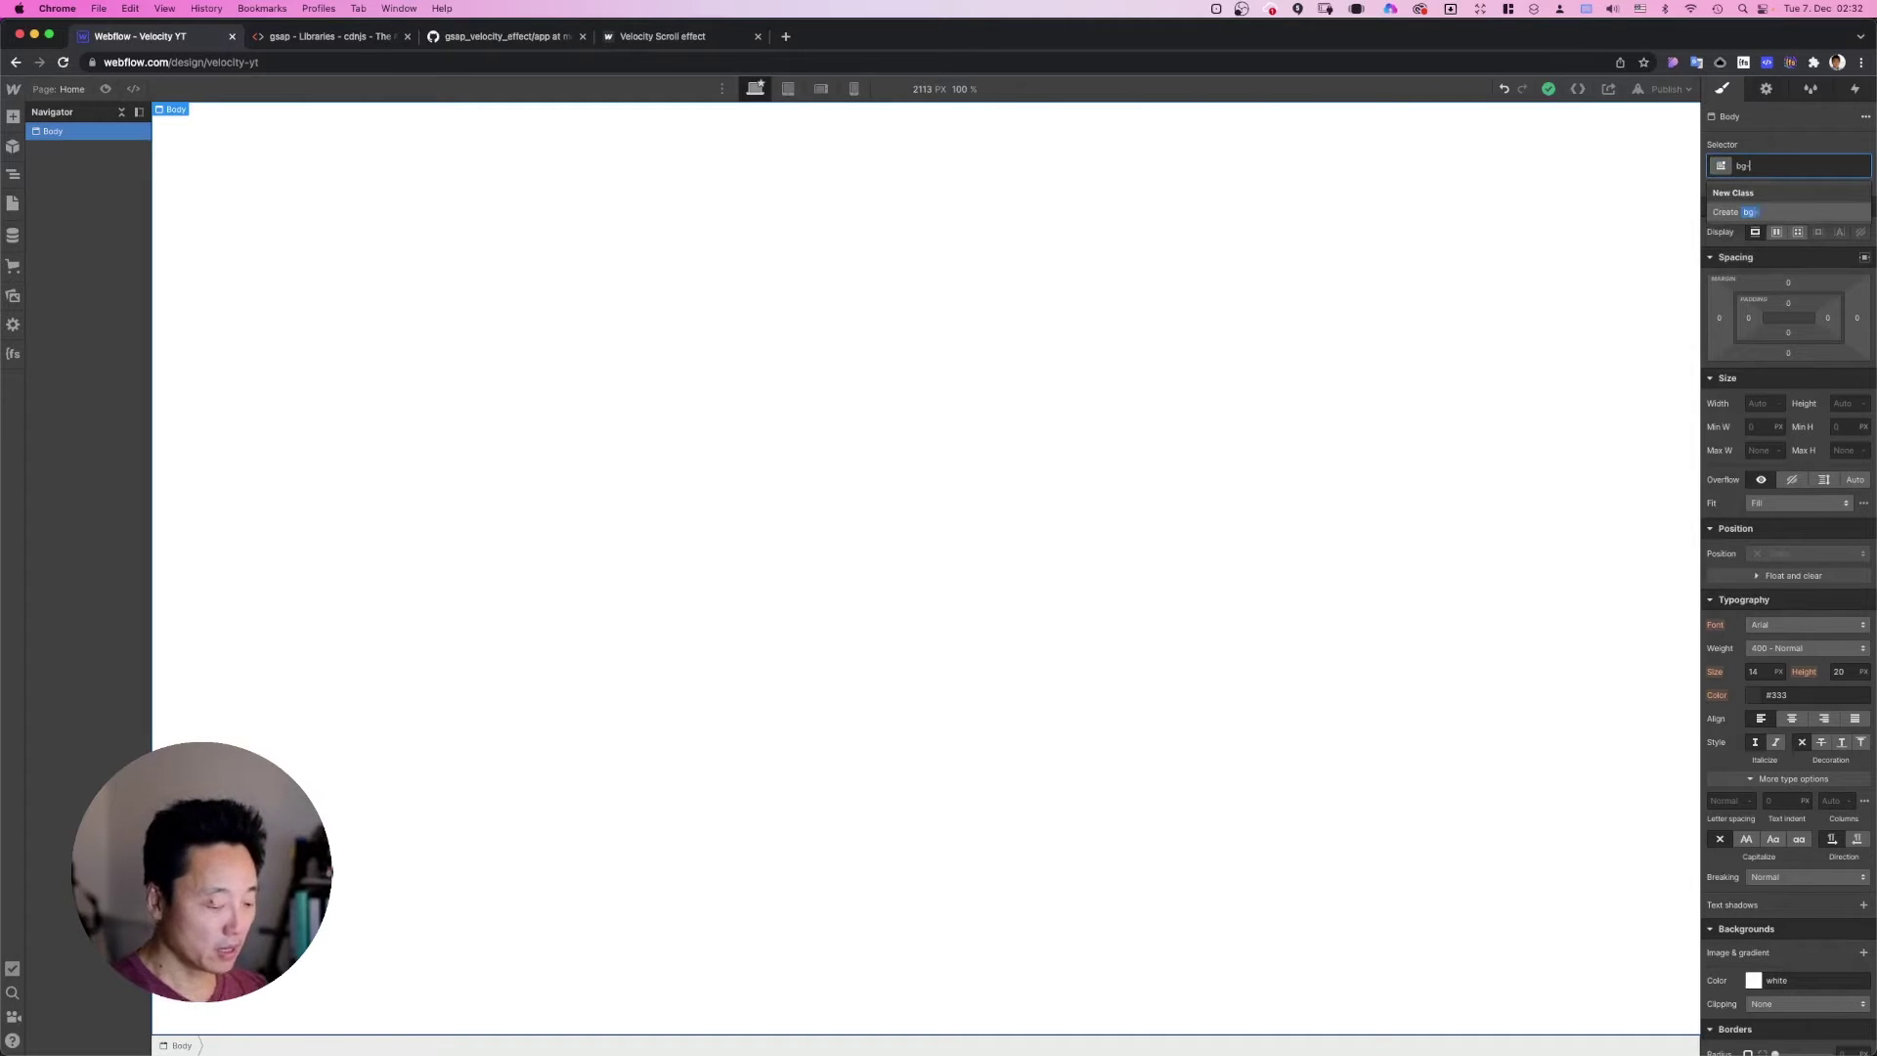
pyautogui.write('-drk')
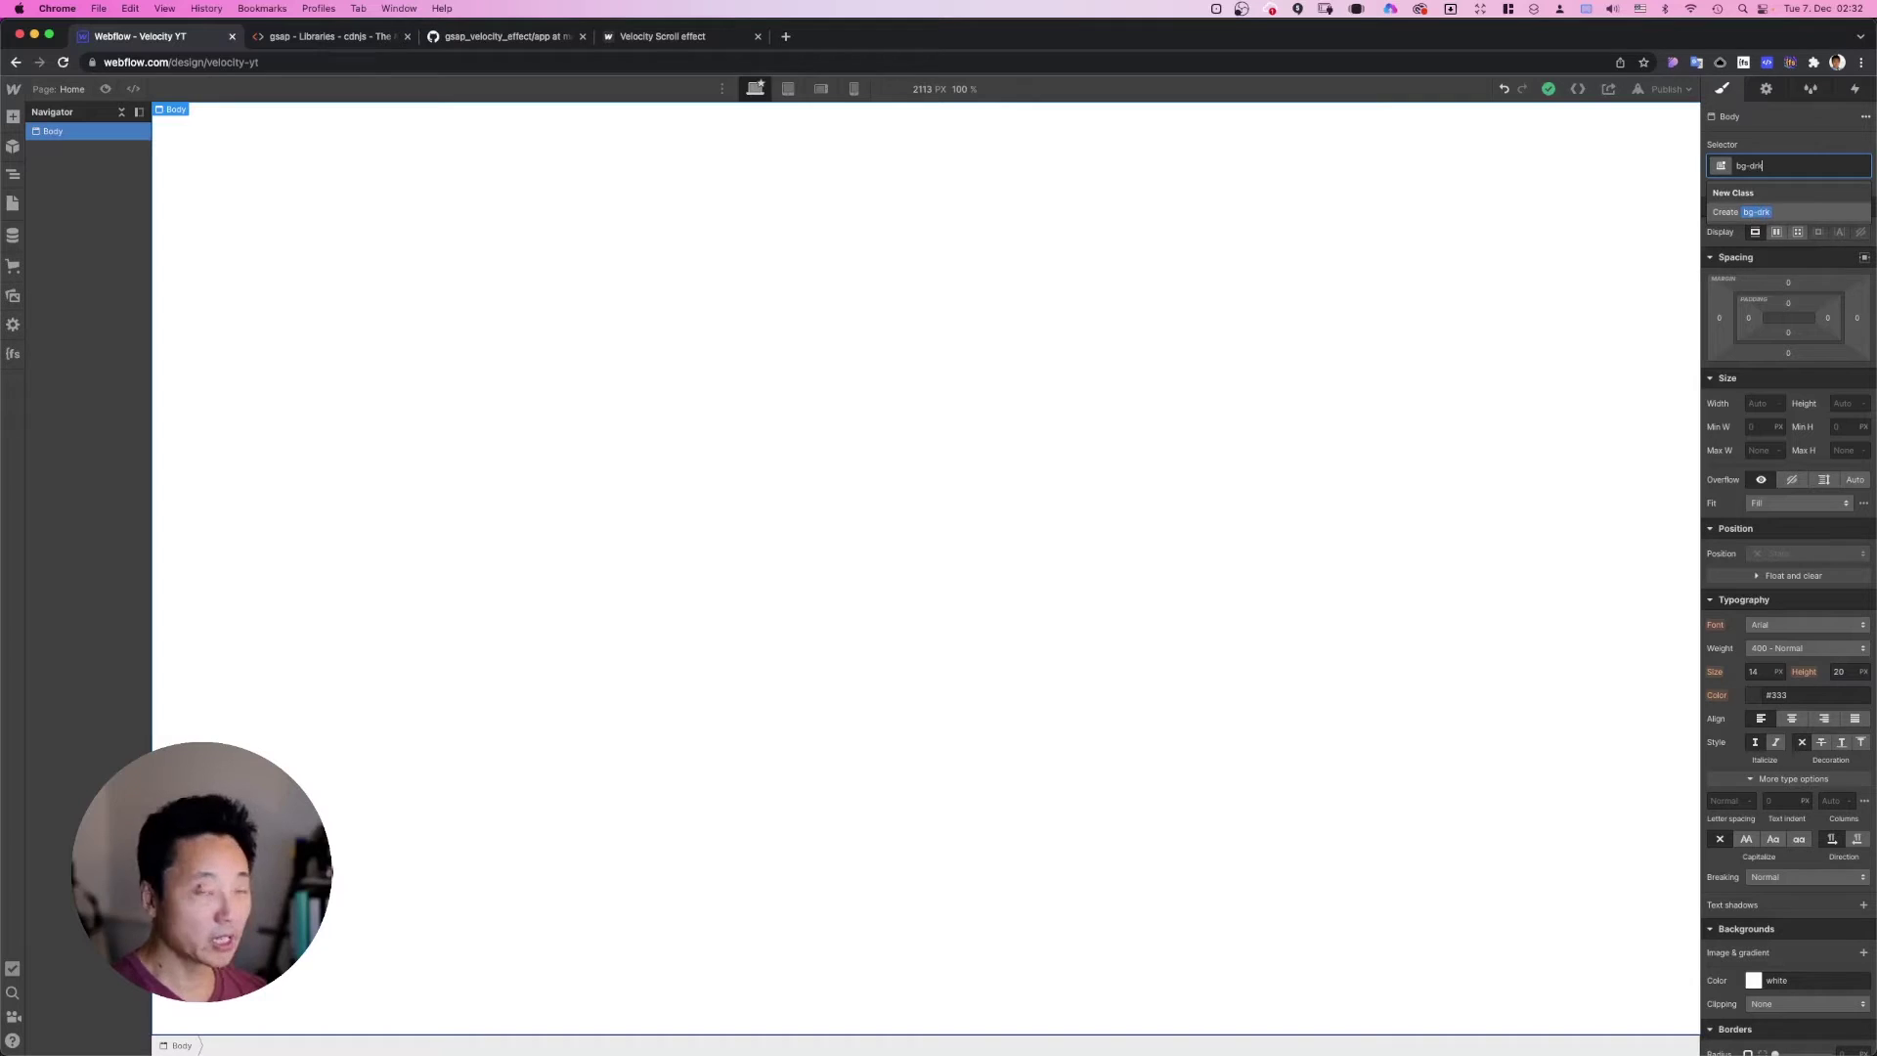
pyautogui.press('Return')
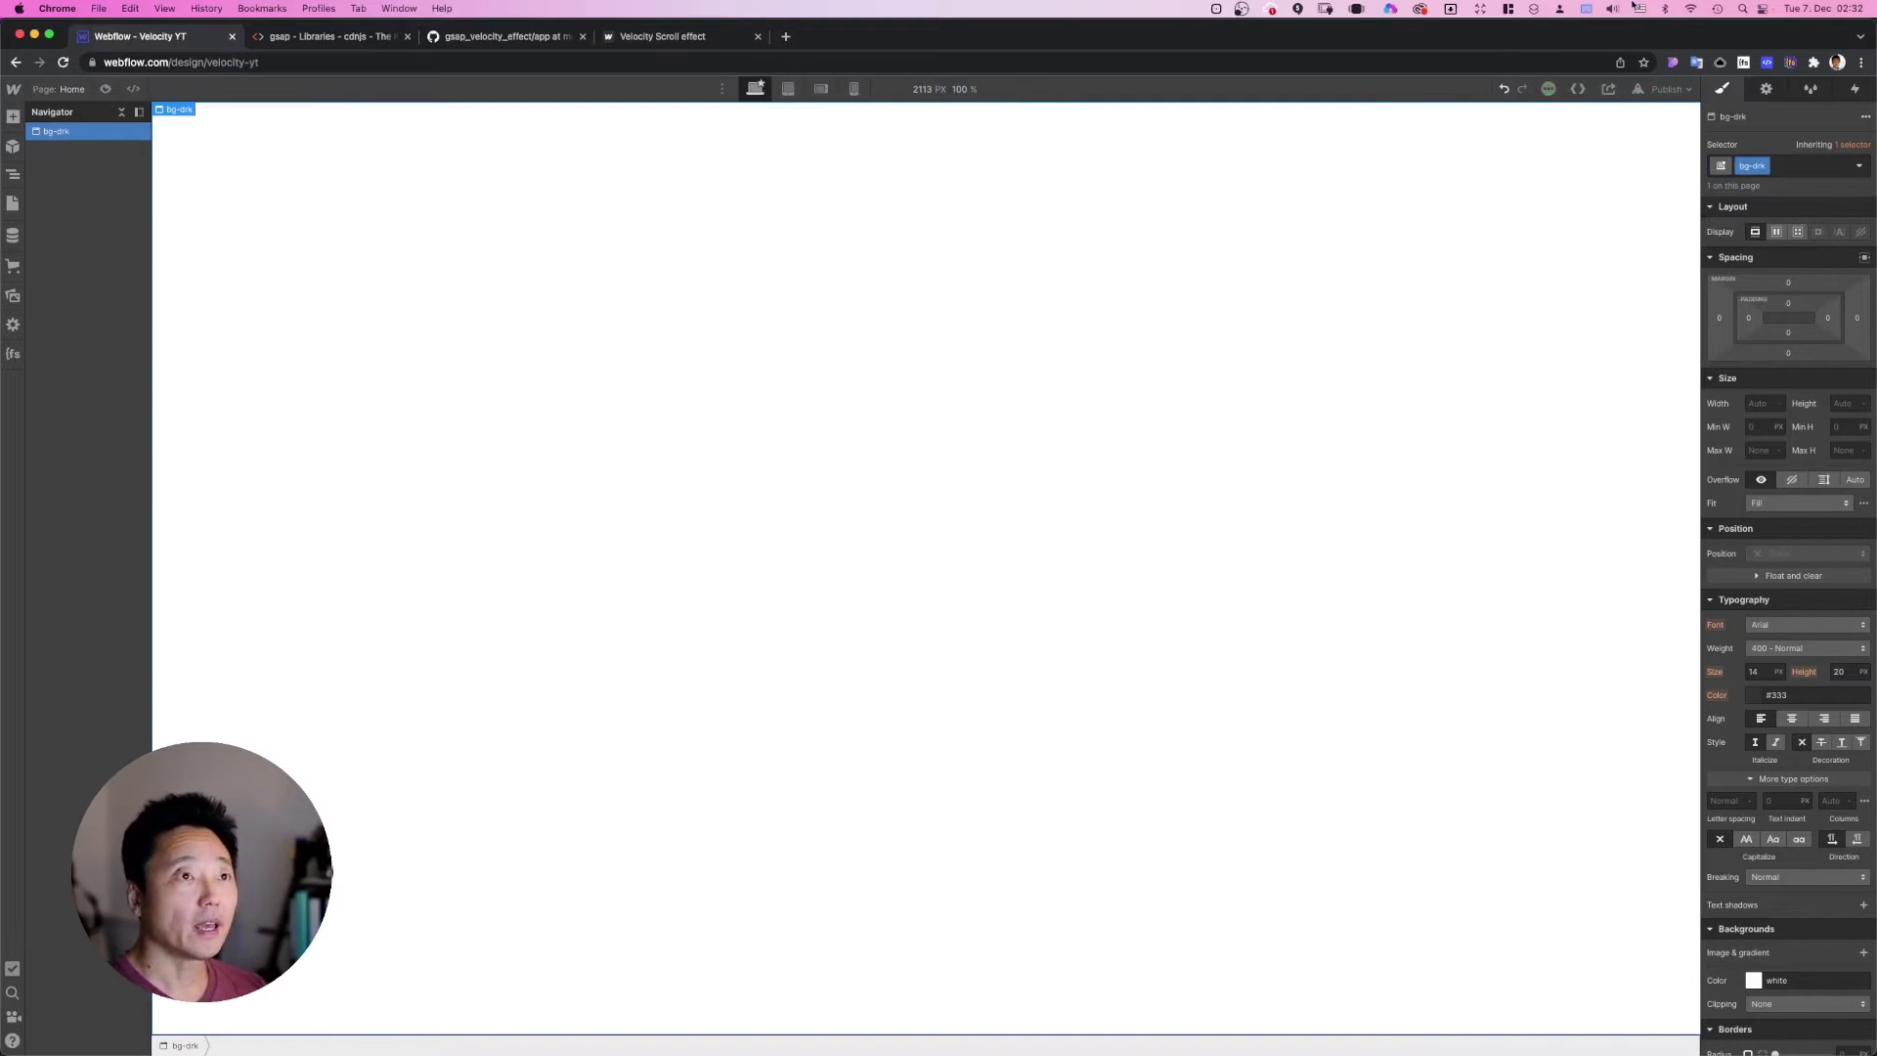
# Step: Set the bg-drk background colour to hex #181B25, copied from ColorSlurp
pyautogui.click(1215, 10)
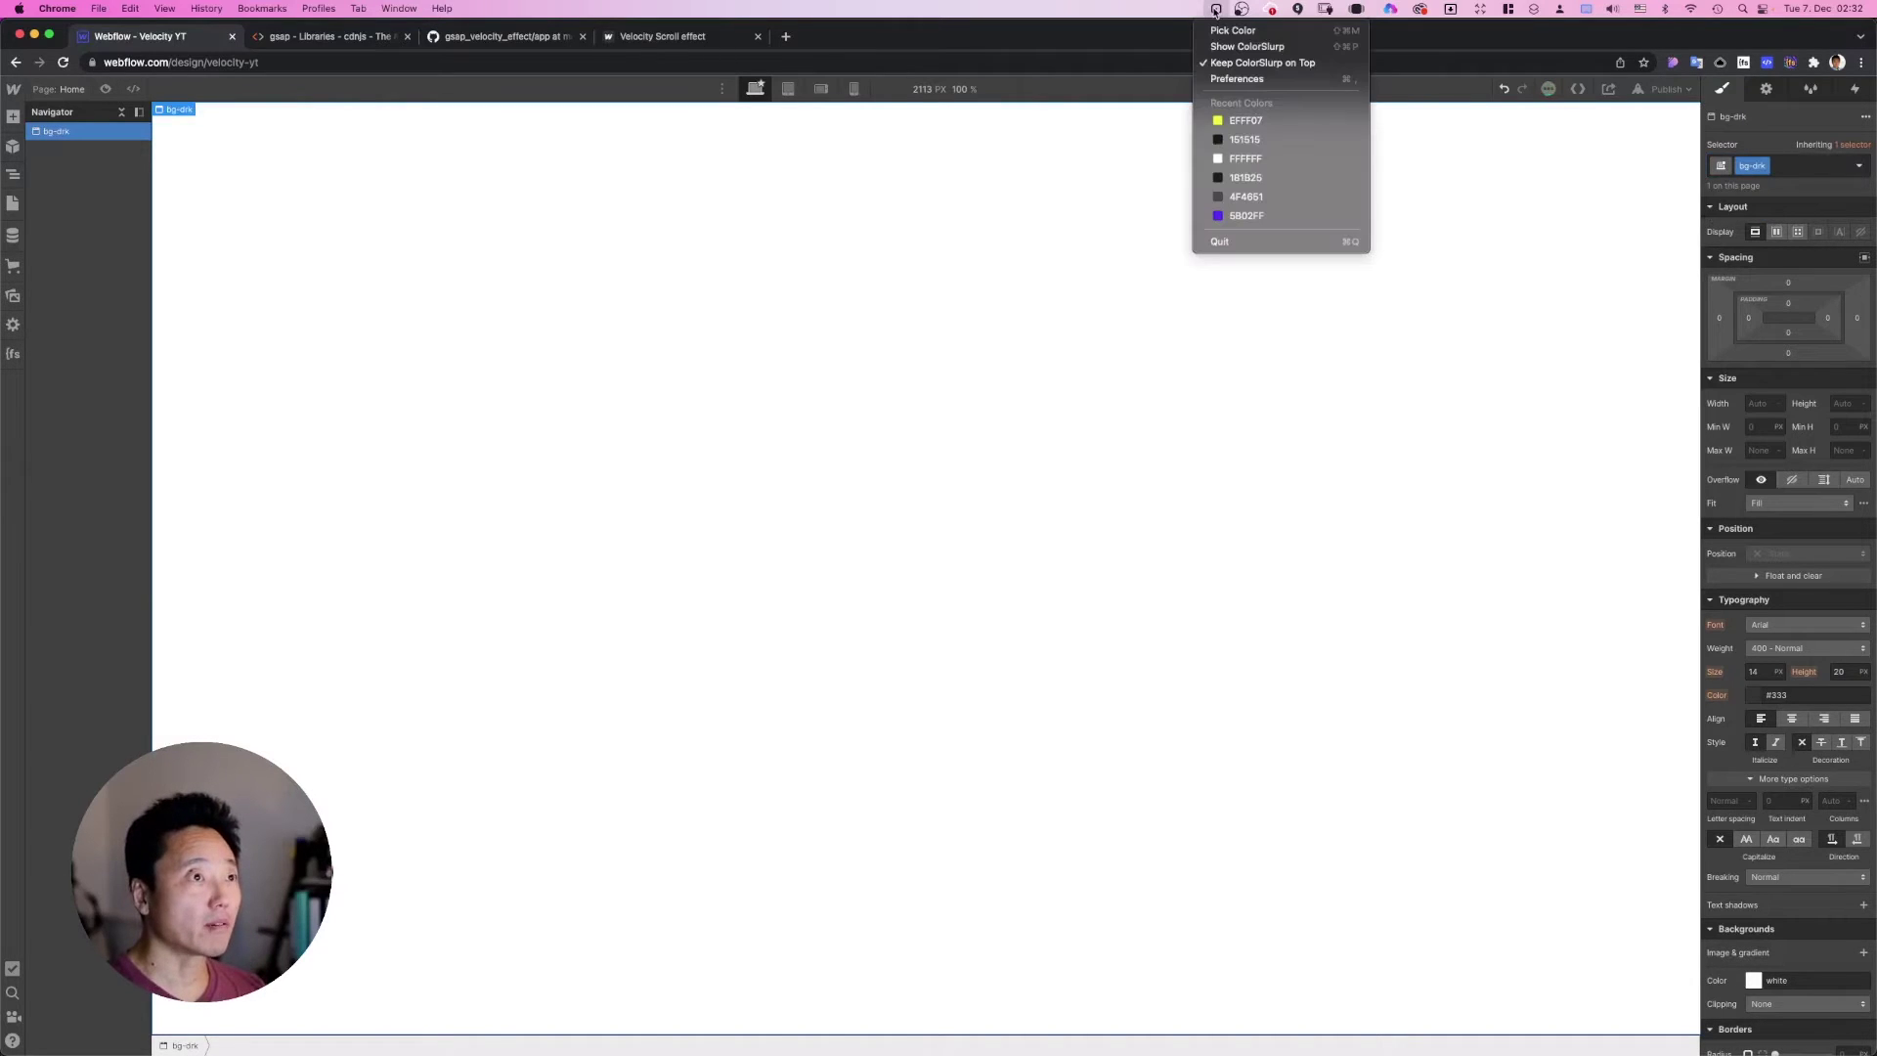
pyautogui.click(1257, 178)
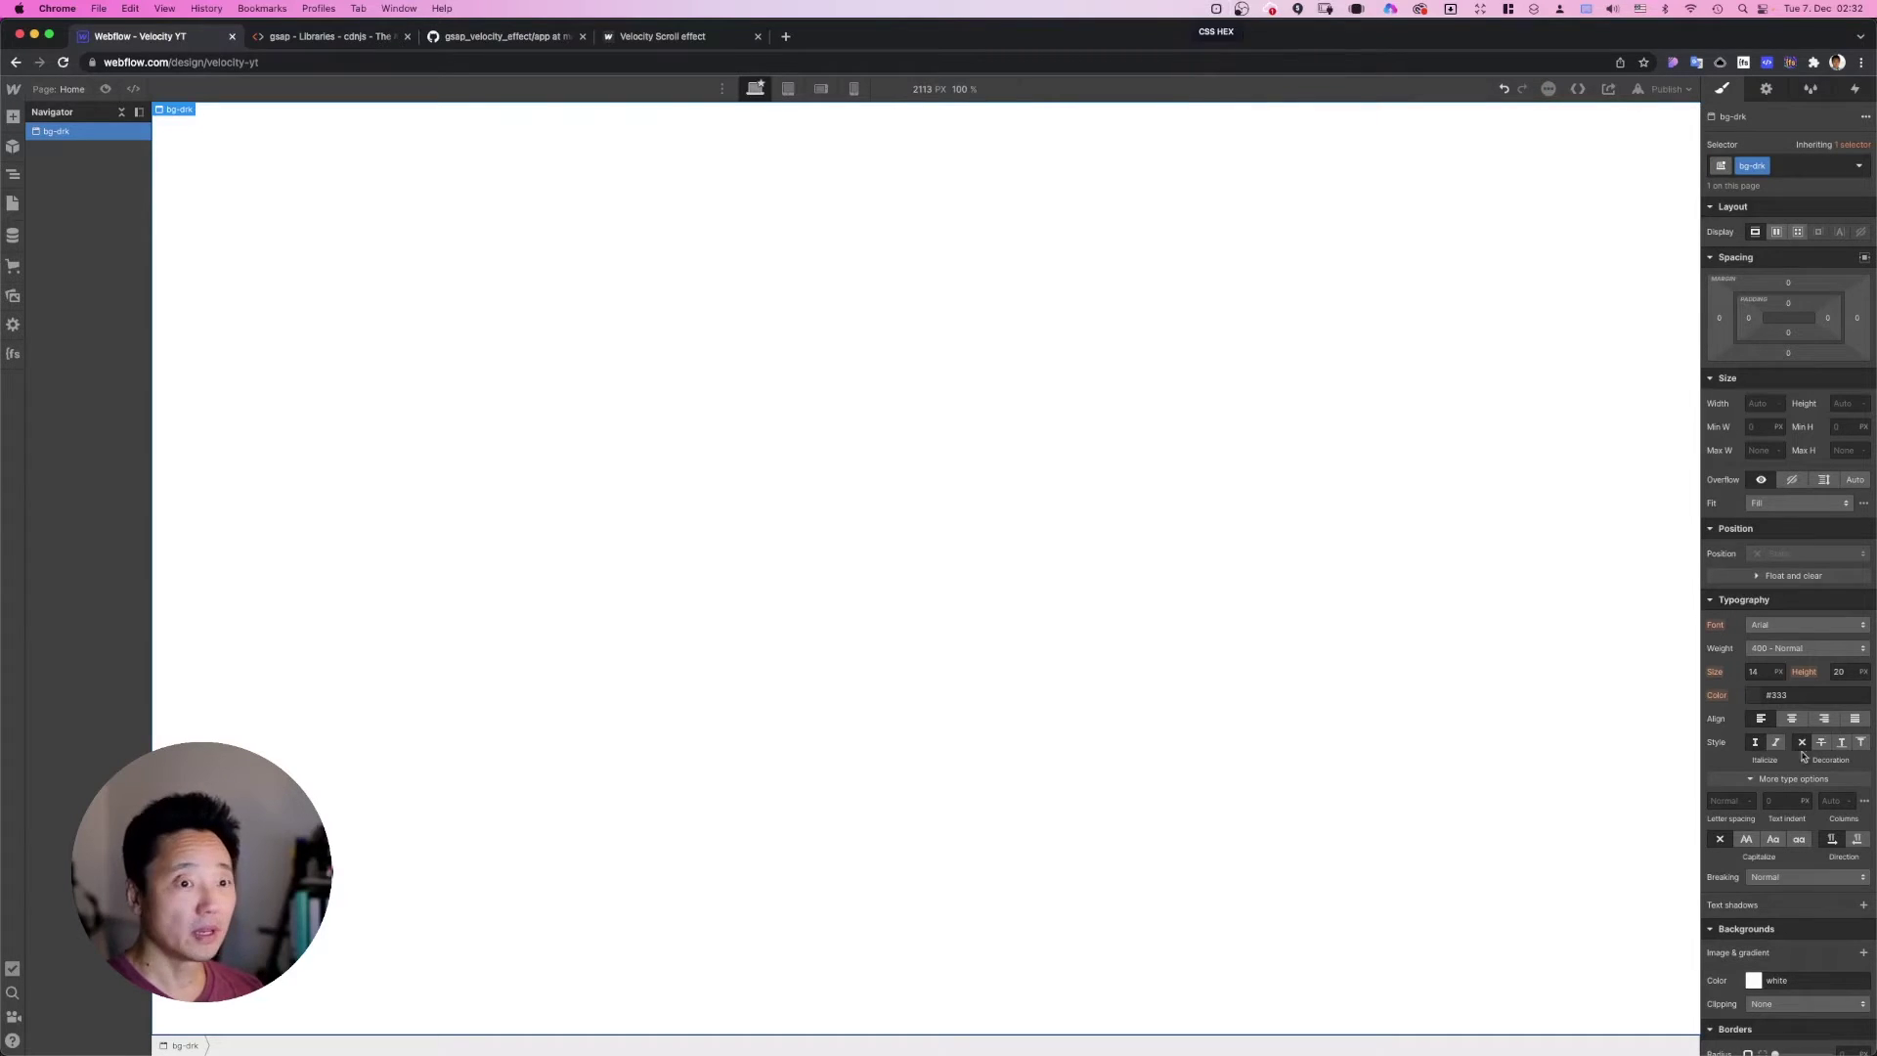
pyautogui.scroll(-5, 1789, 743)
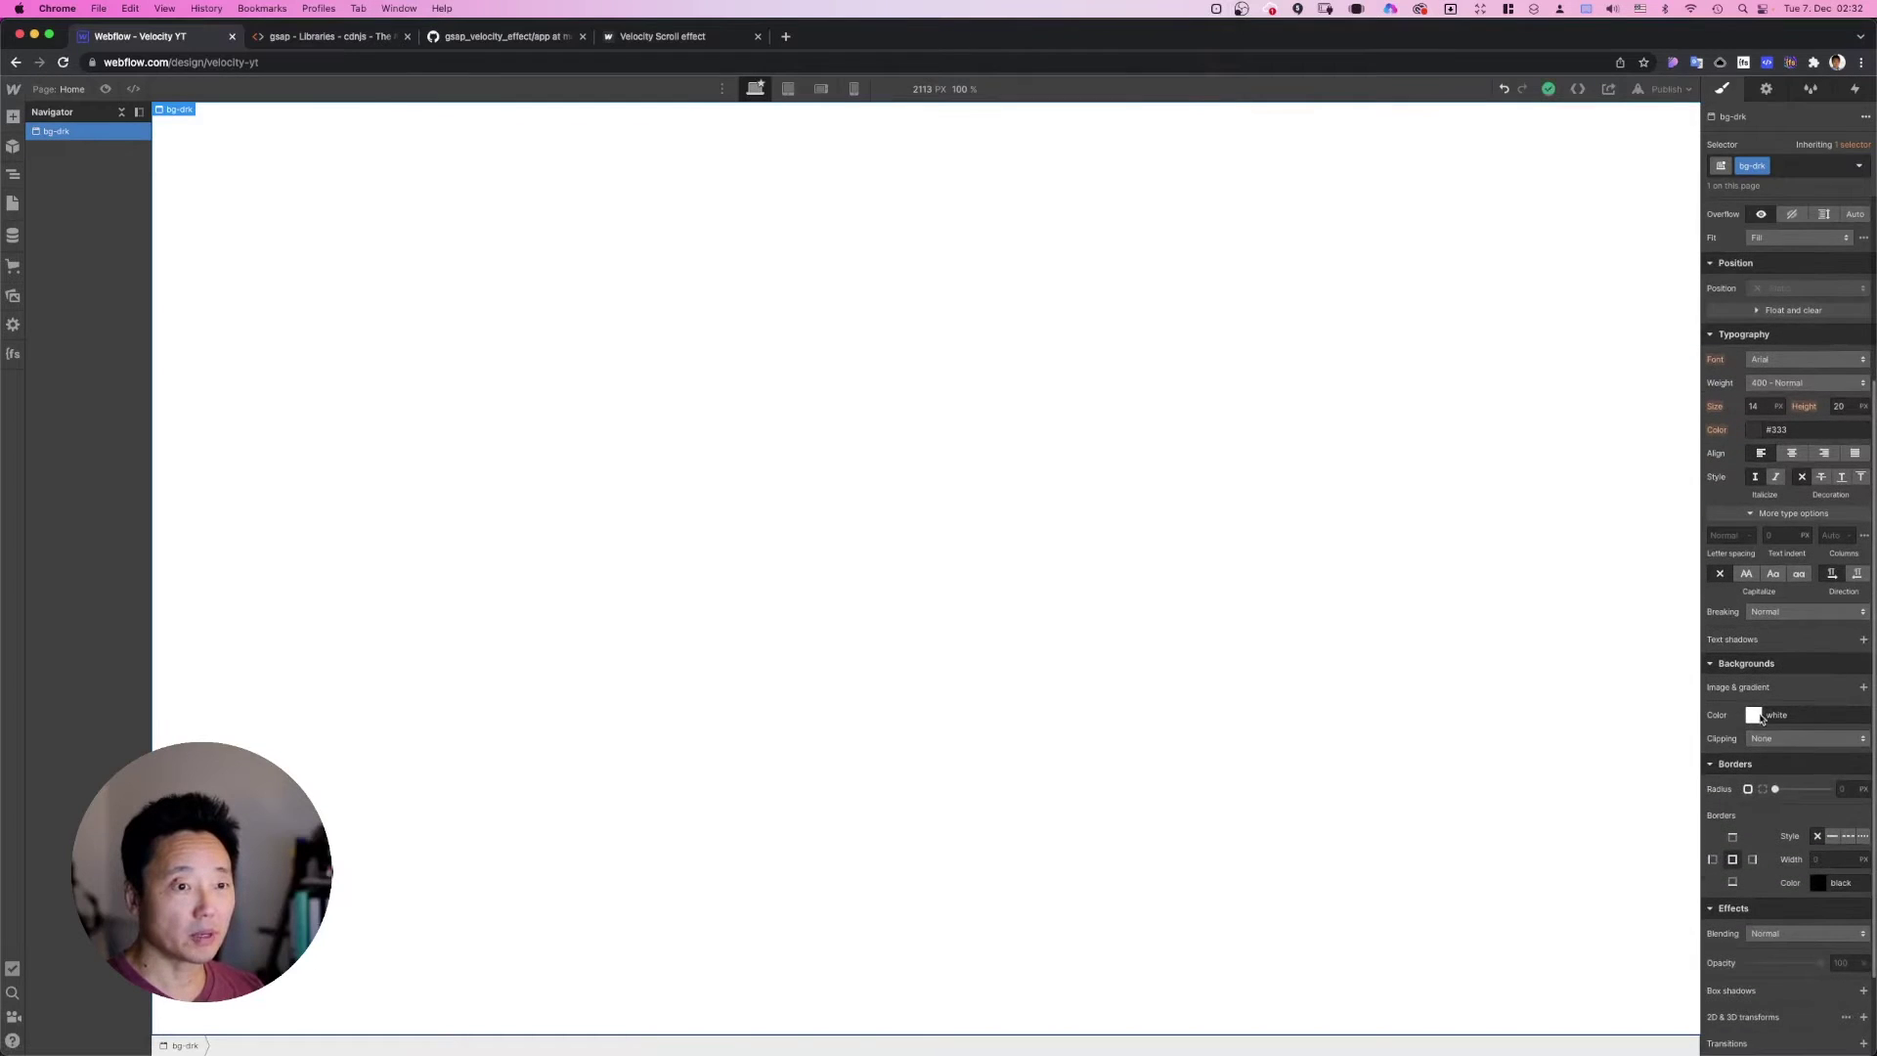
pyautogui.click(1753, 717)
pyautogui.click(1729, 893)
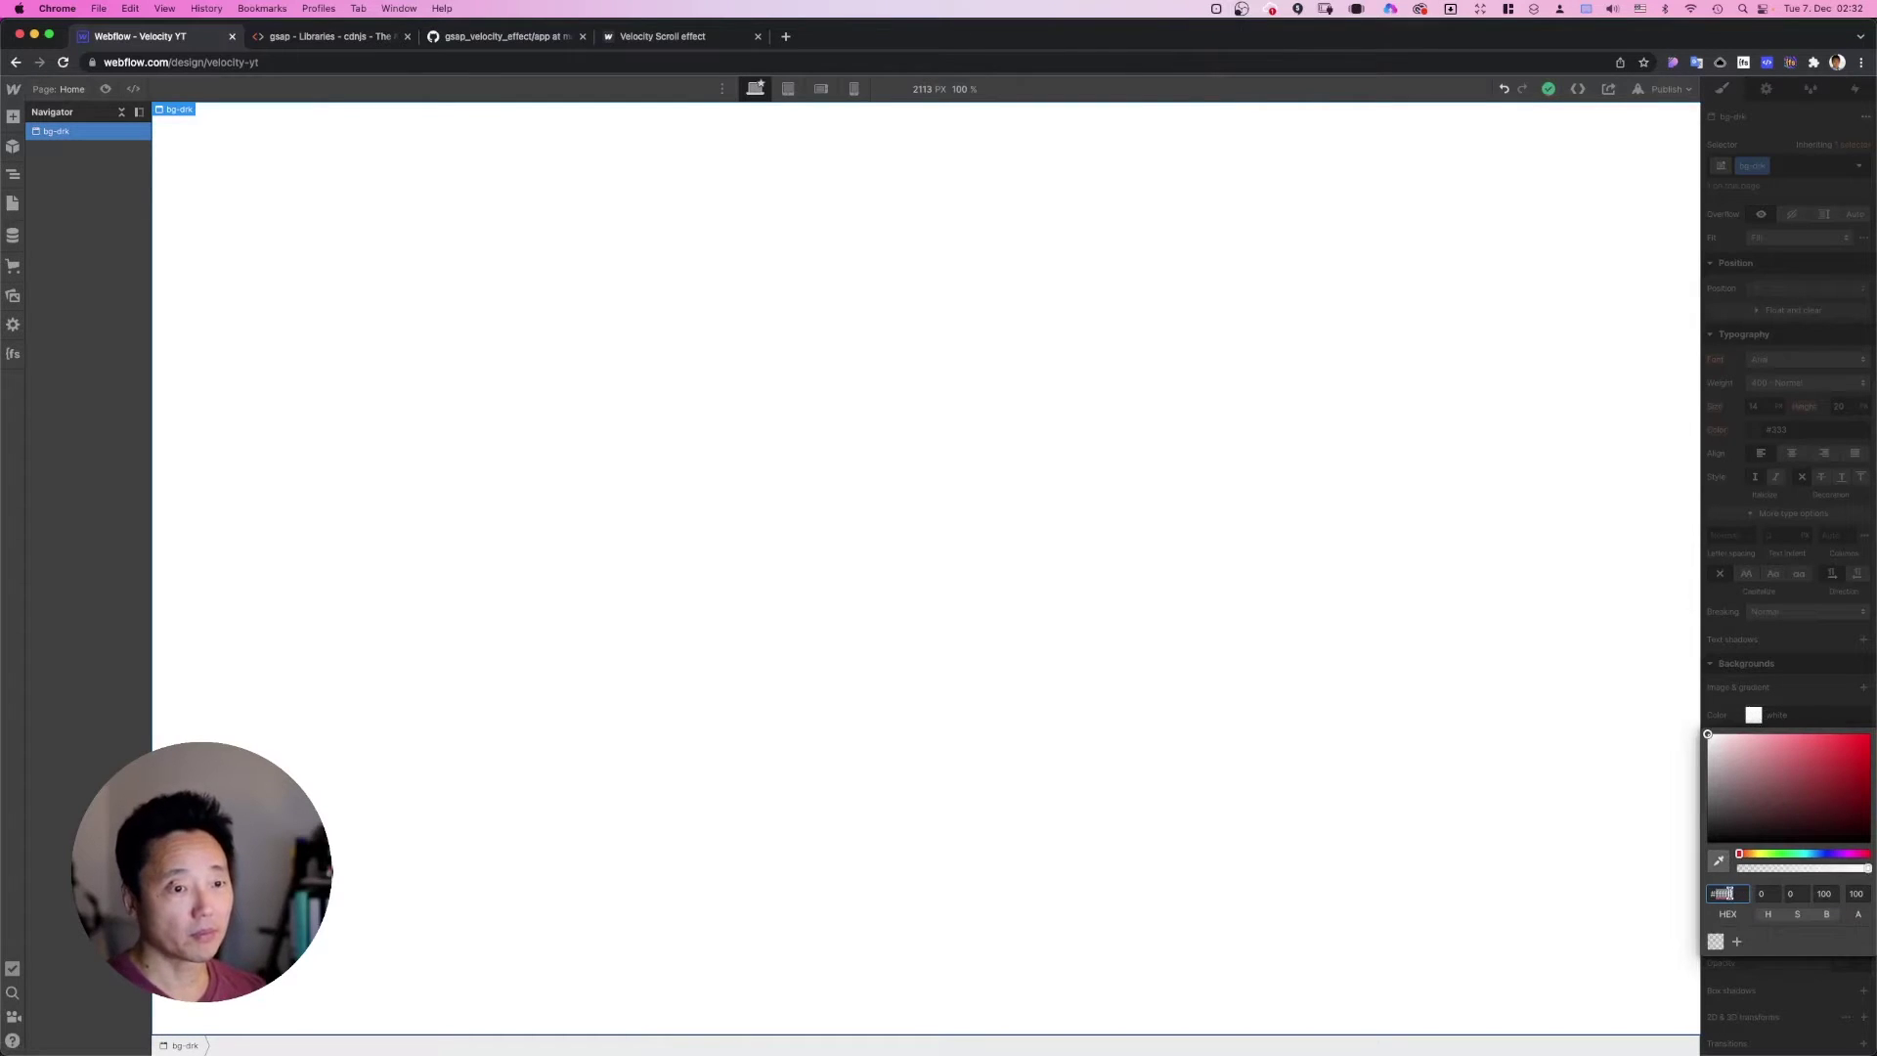
pyautogui.write('#181B25')
pyautogui.press('Return')
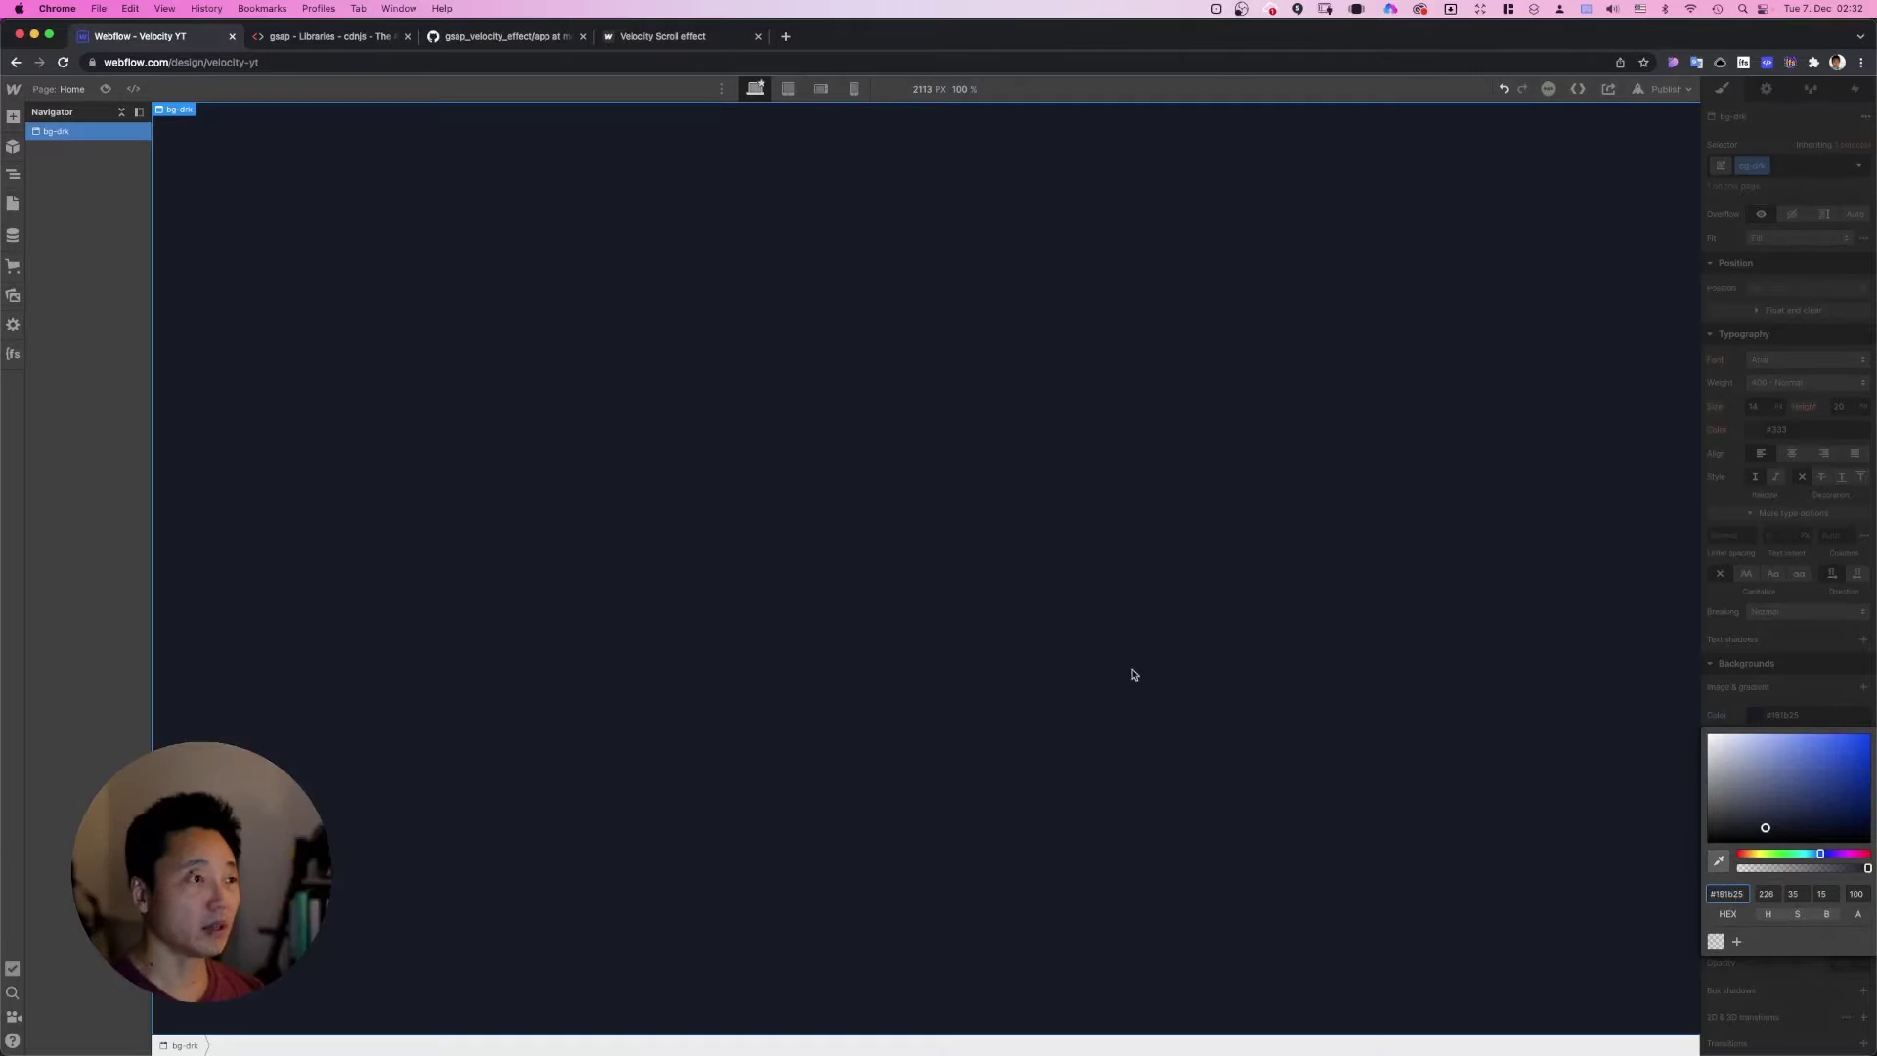
pyautogui.click(1812, 685)
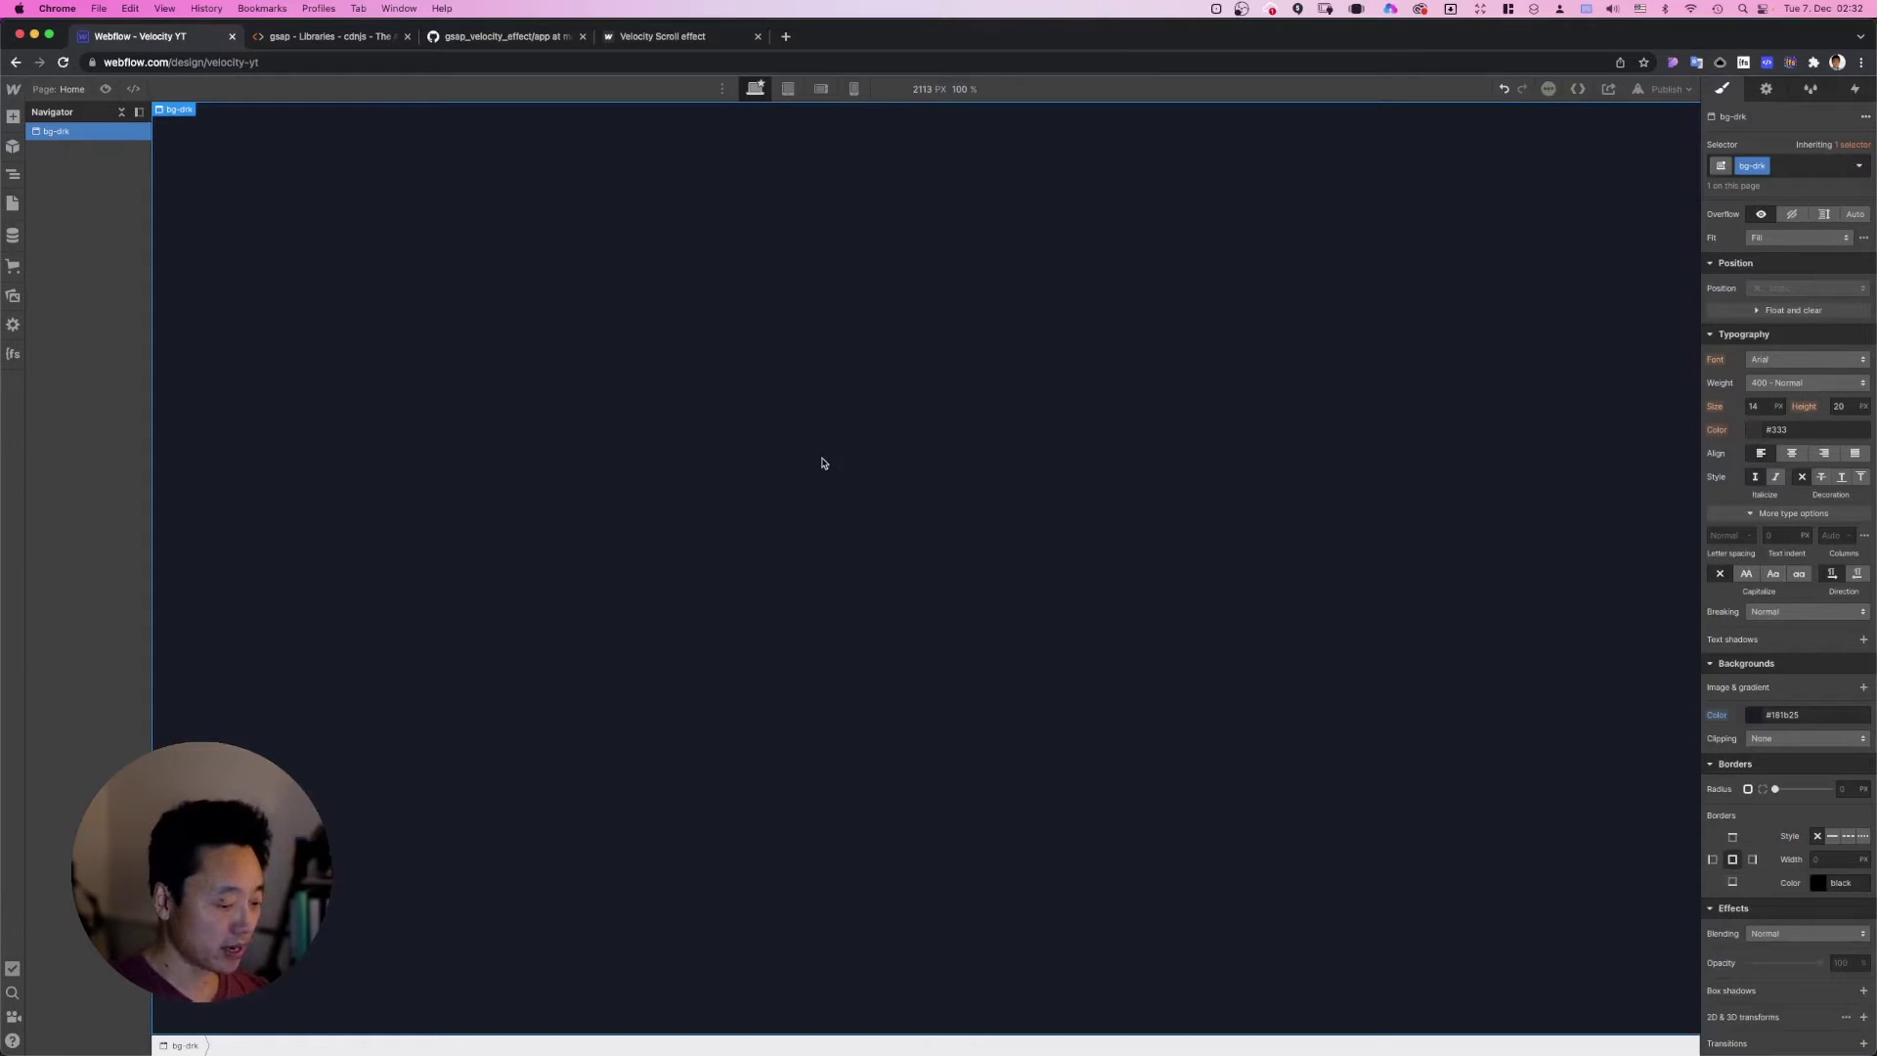
# Step: Add a Div Block to the body, class it page-wrapper, and center-align its text
pyautogui.press('super+e')
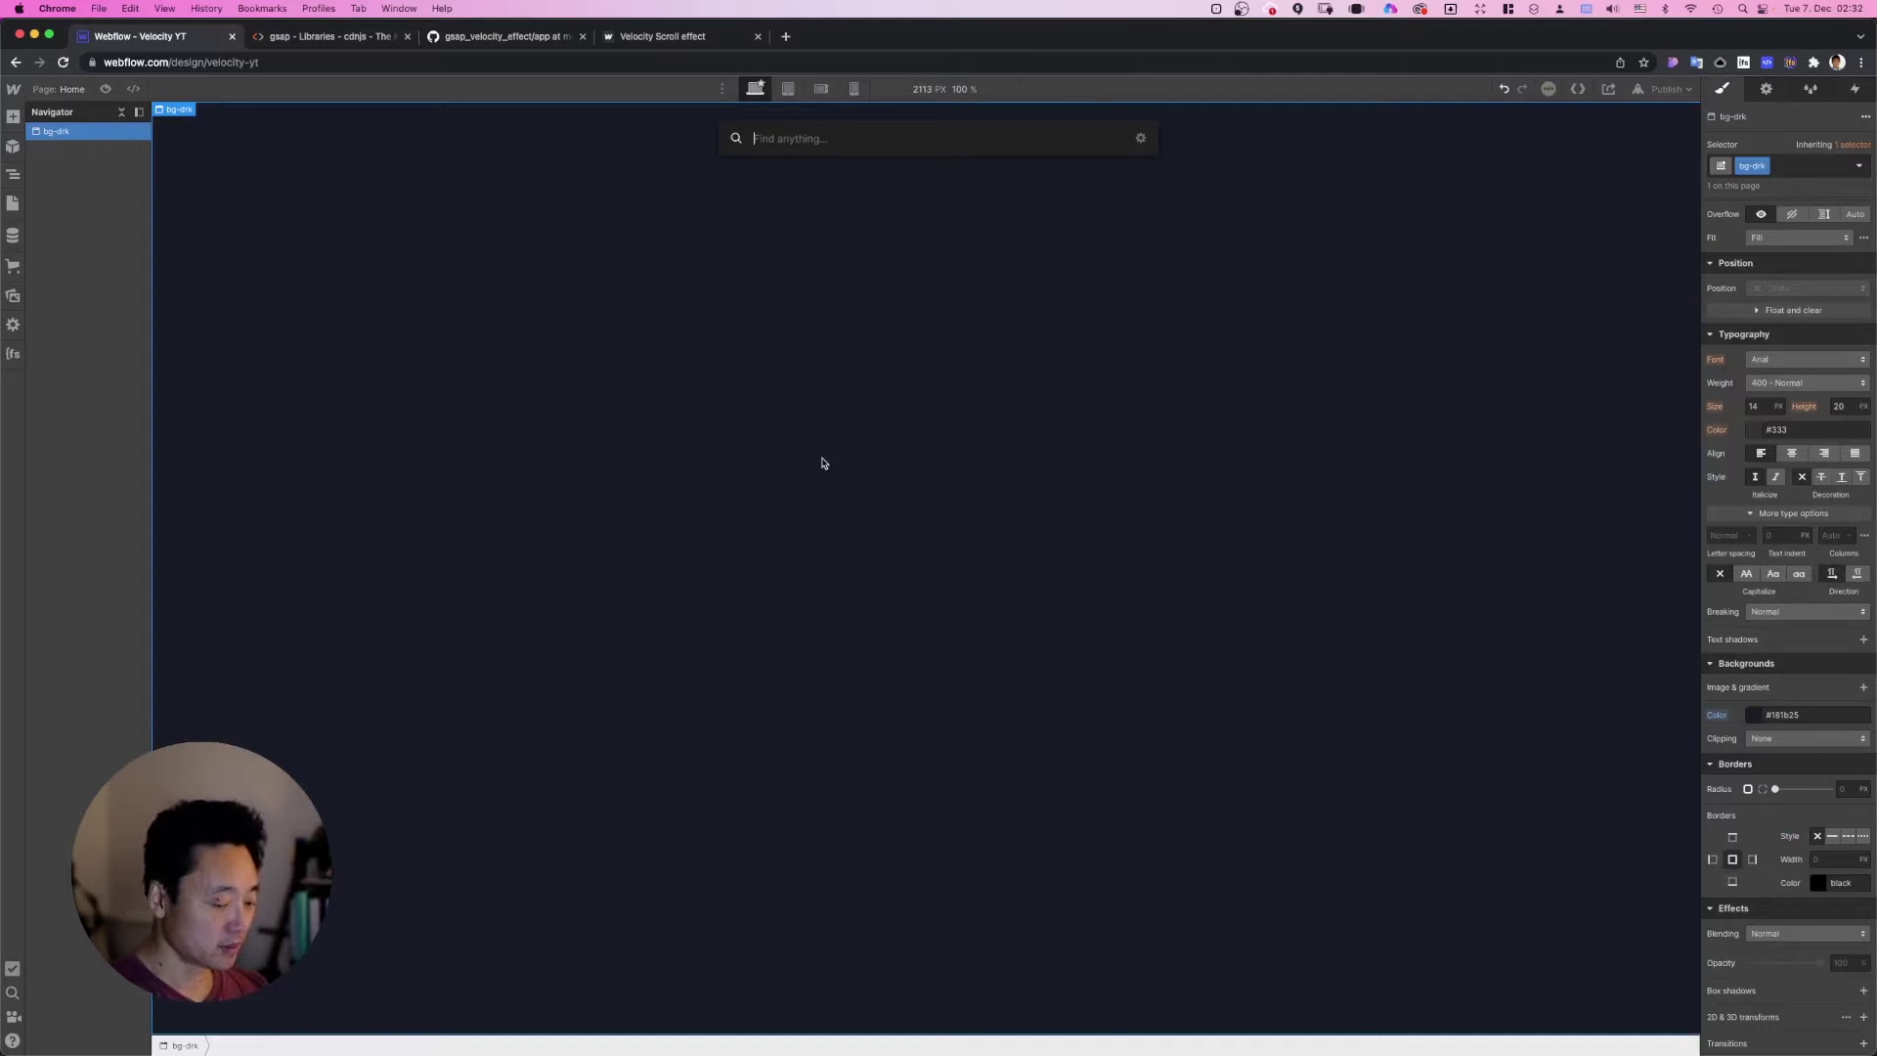
pyautogui.write('div')
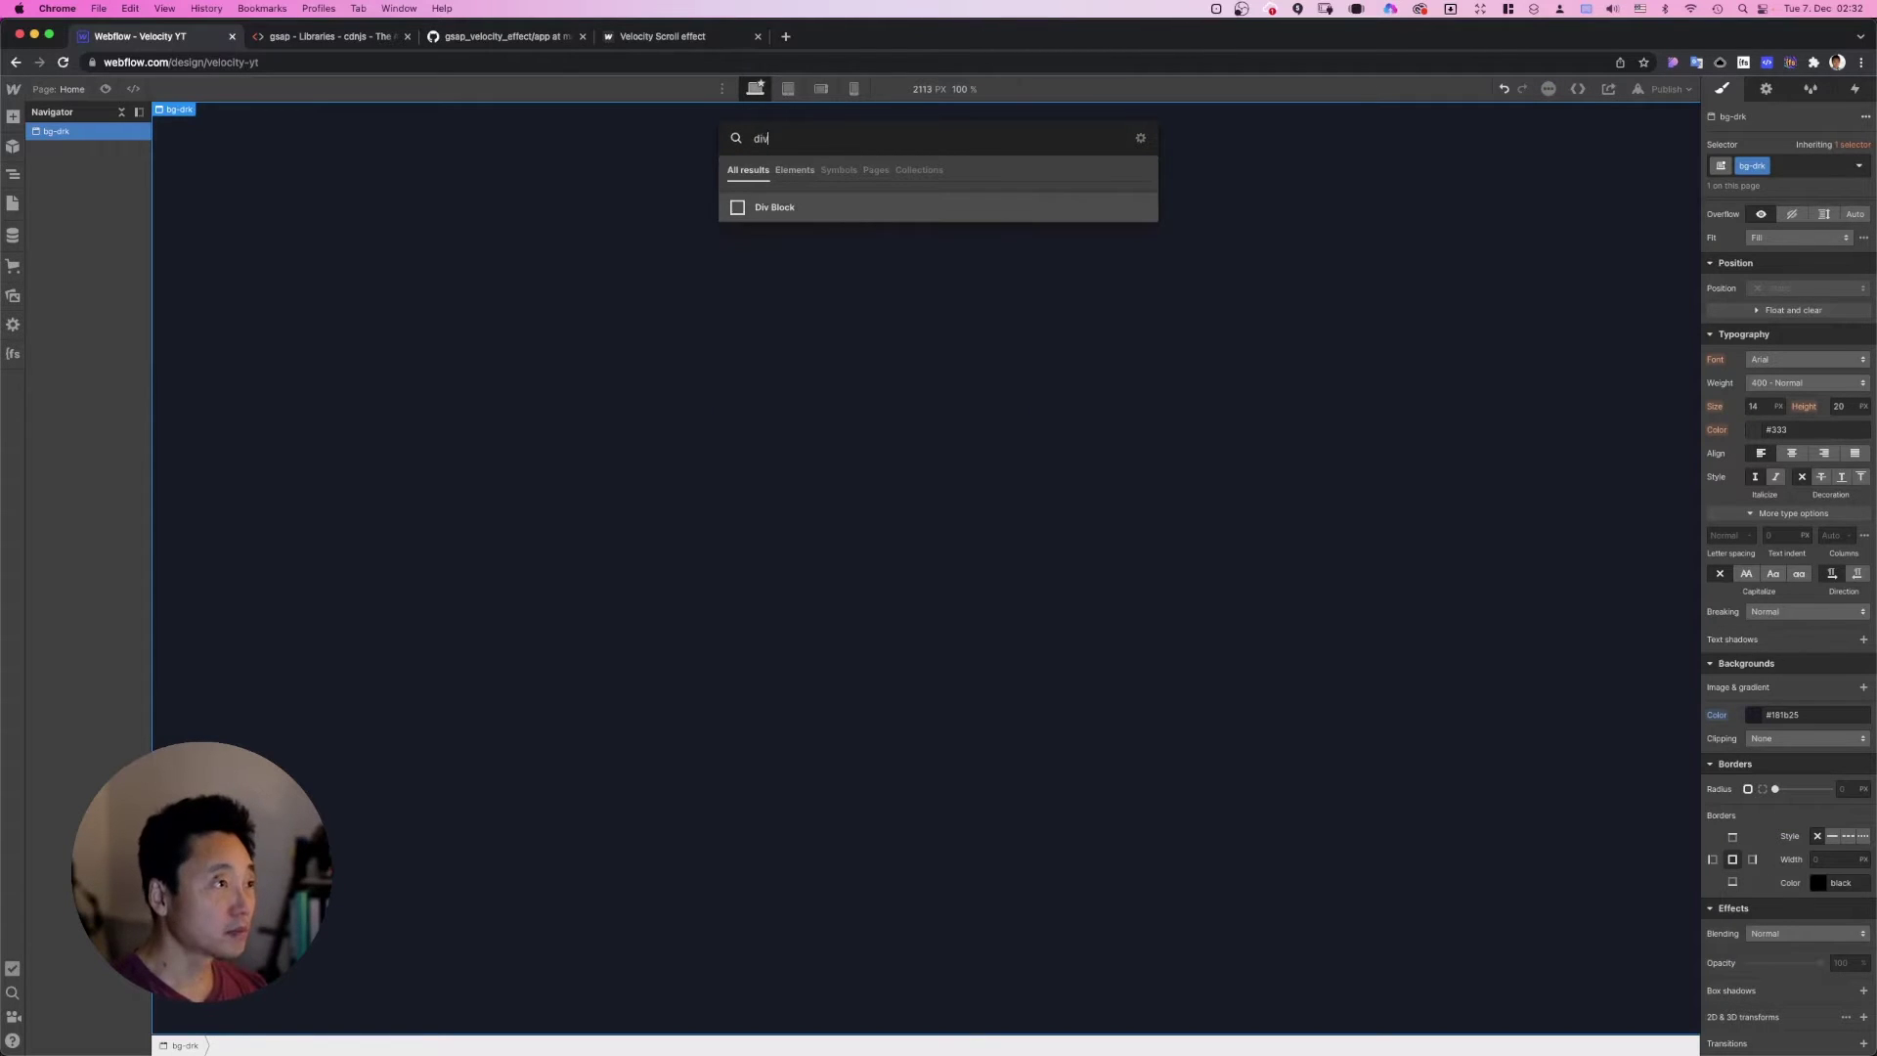
pyautogui.press('Return')
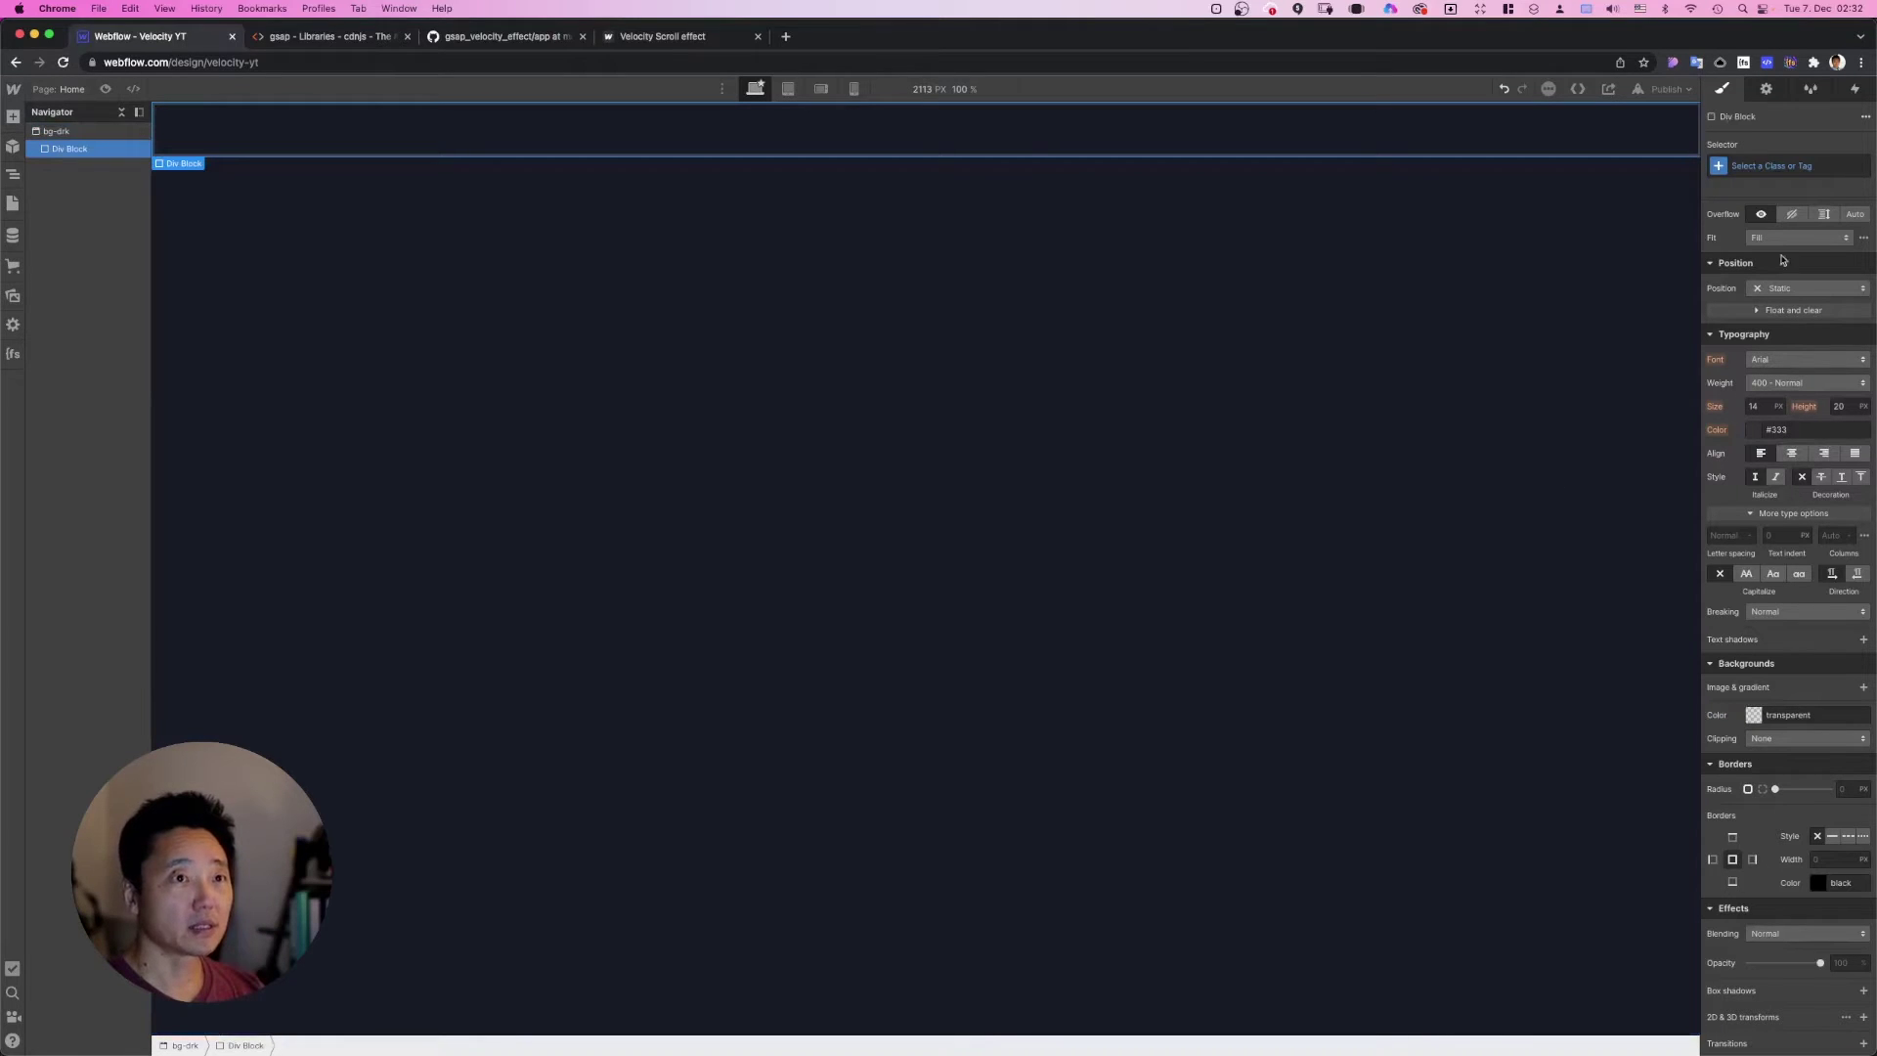
pyautogui.click(1770, 166)
pyautogui.write('pa')
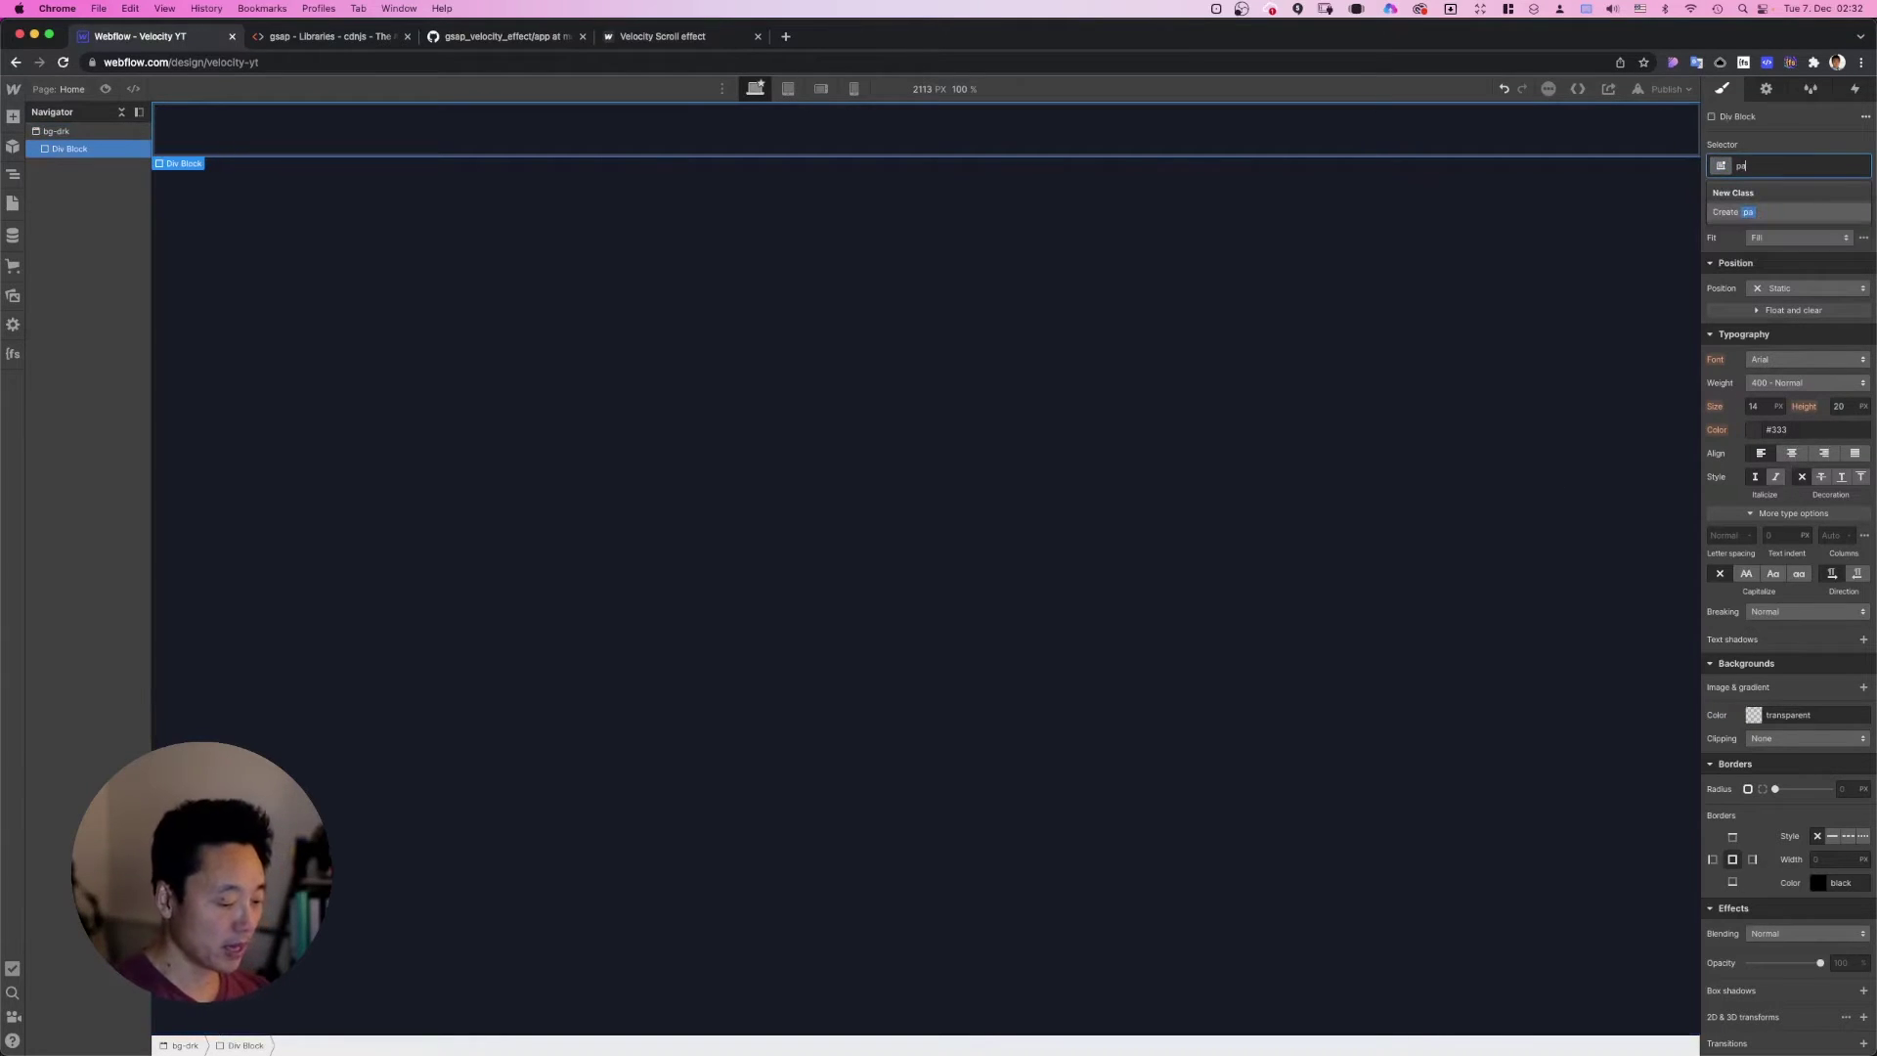
pyautogui.write('ge-')
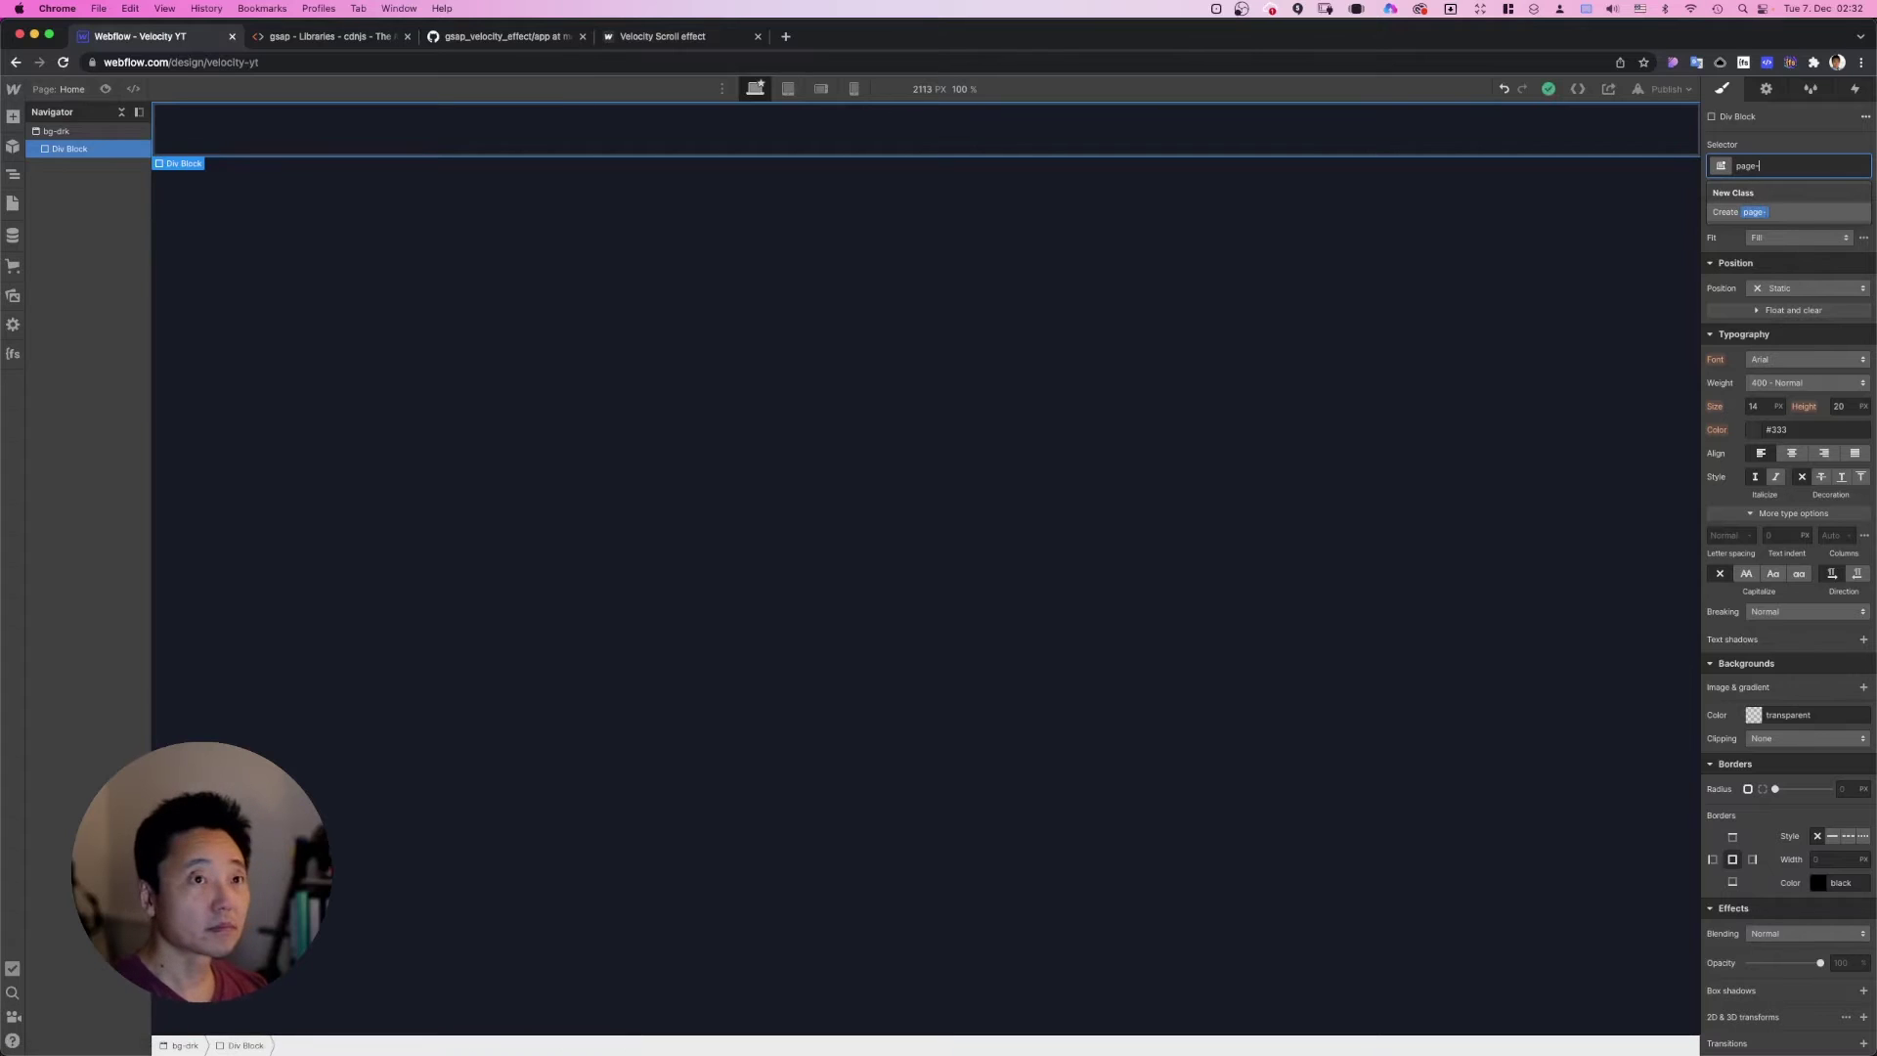
pyautogui.write('wrap')
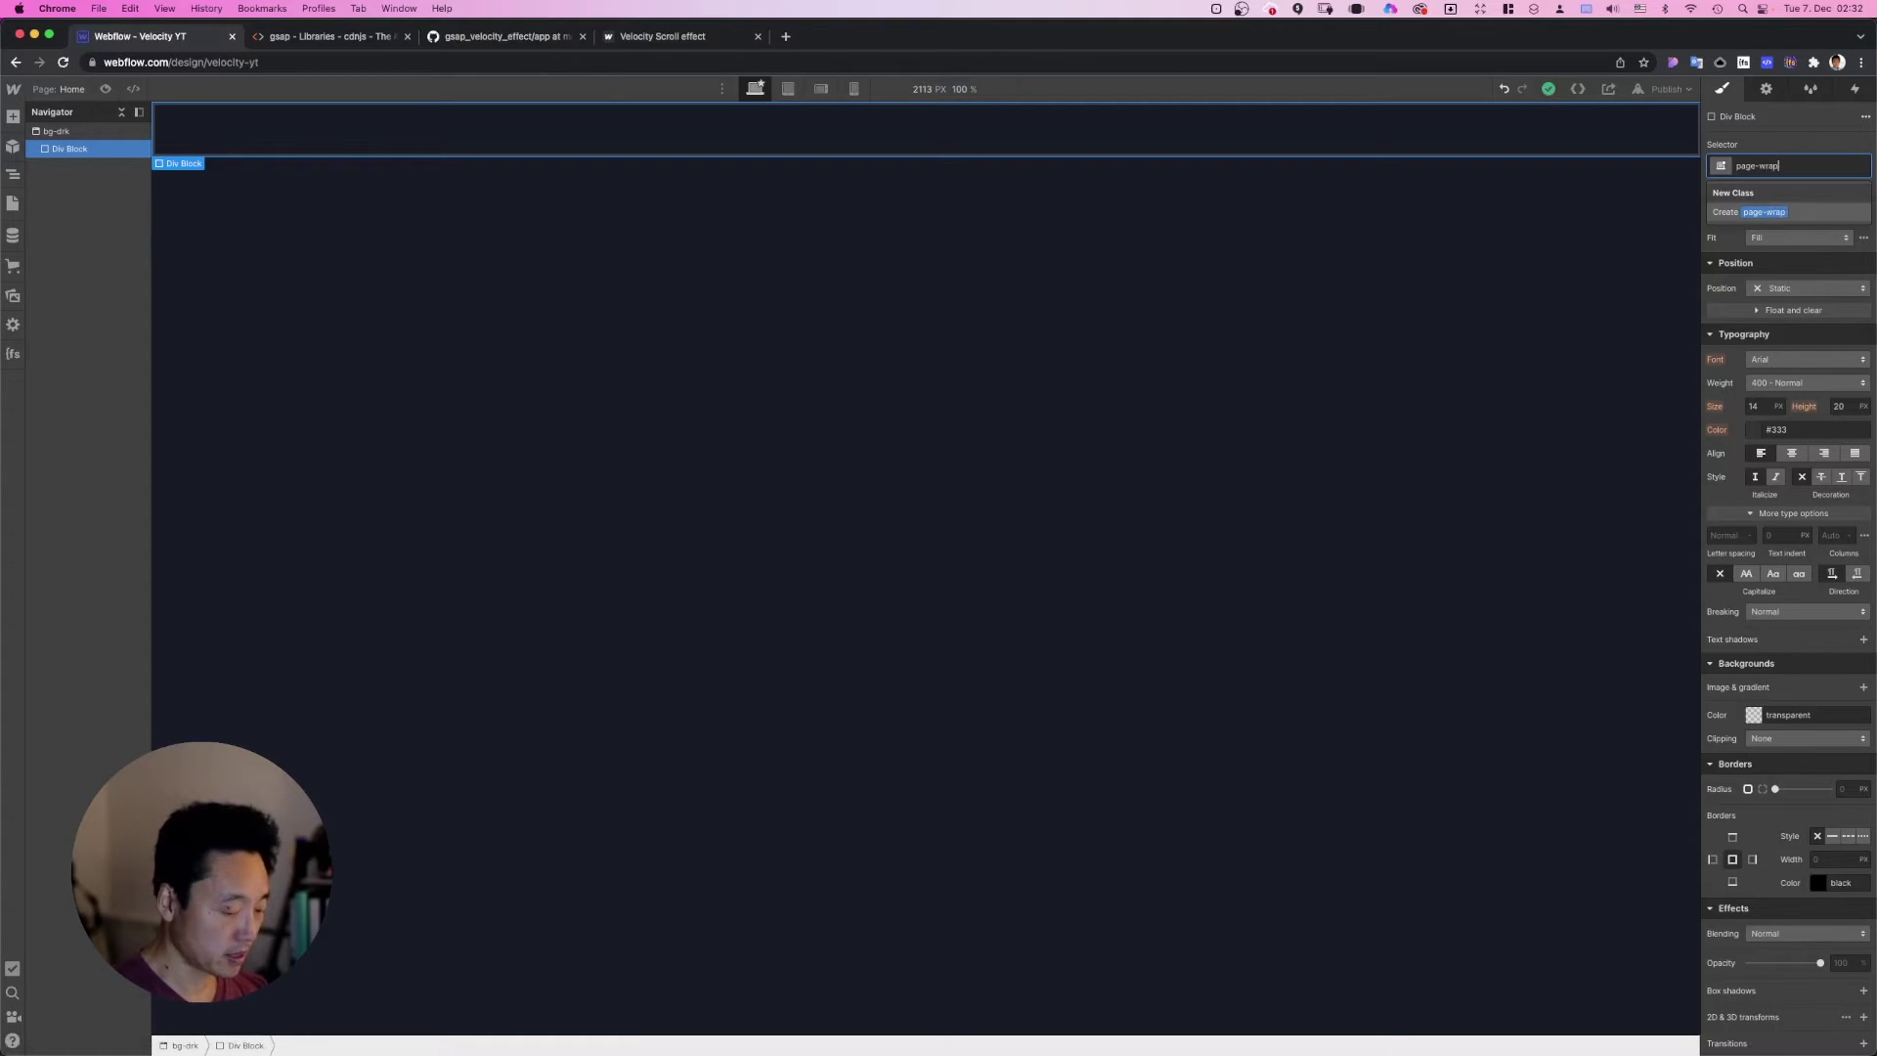
pyautogui.write('per')
pyautogui.press('Return')
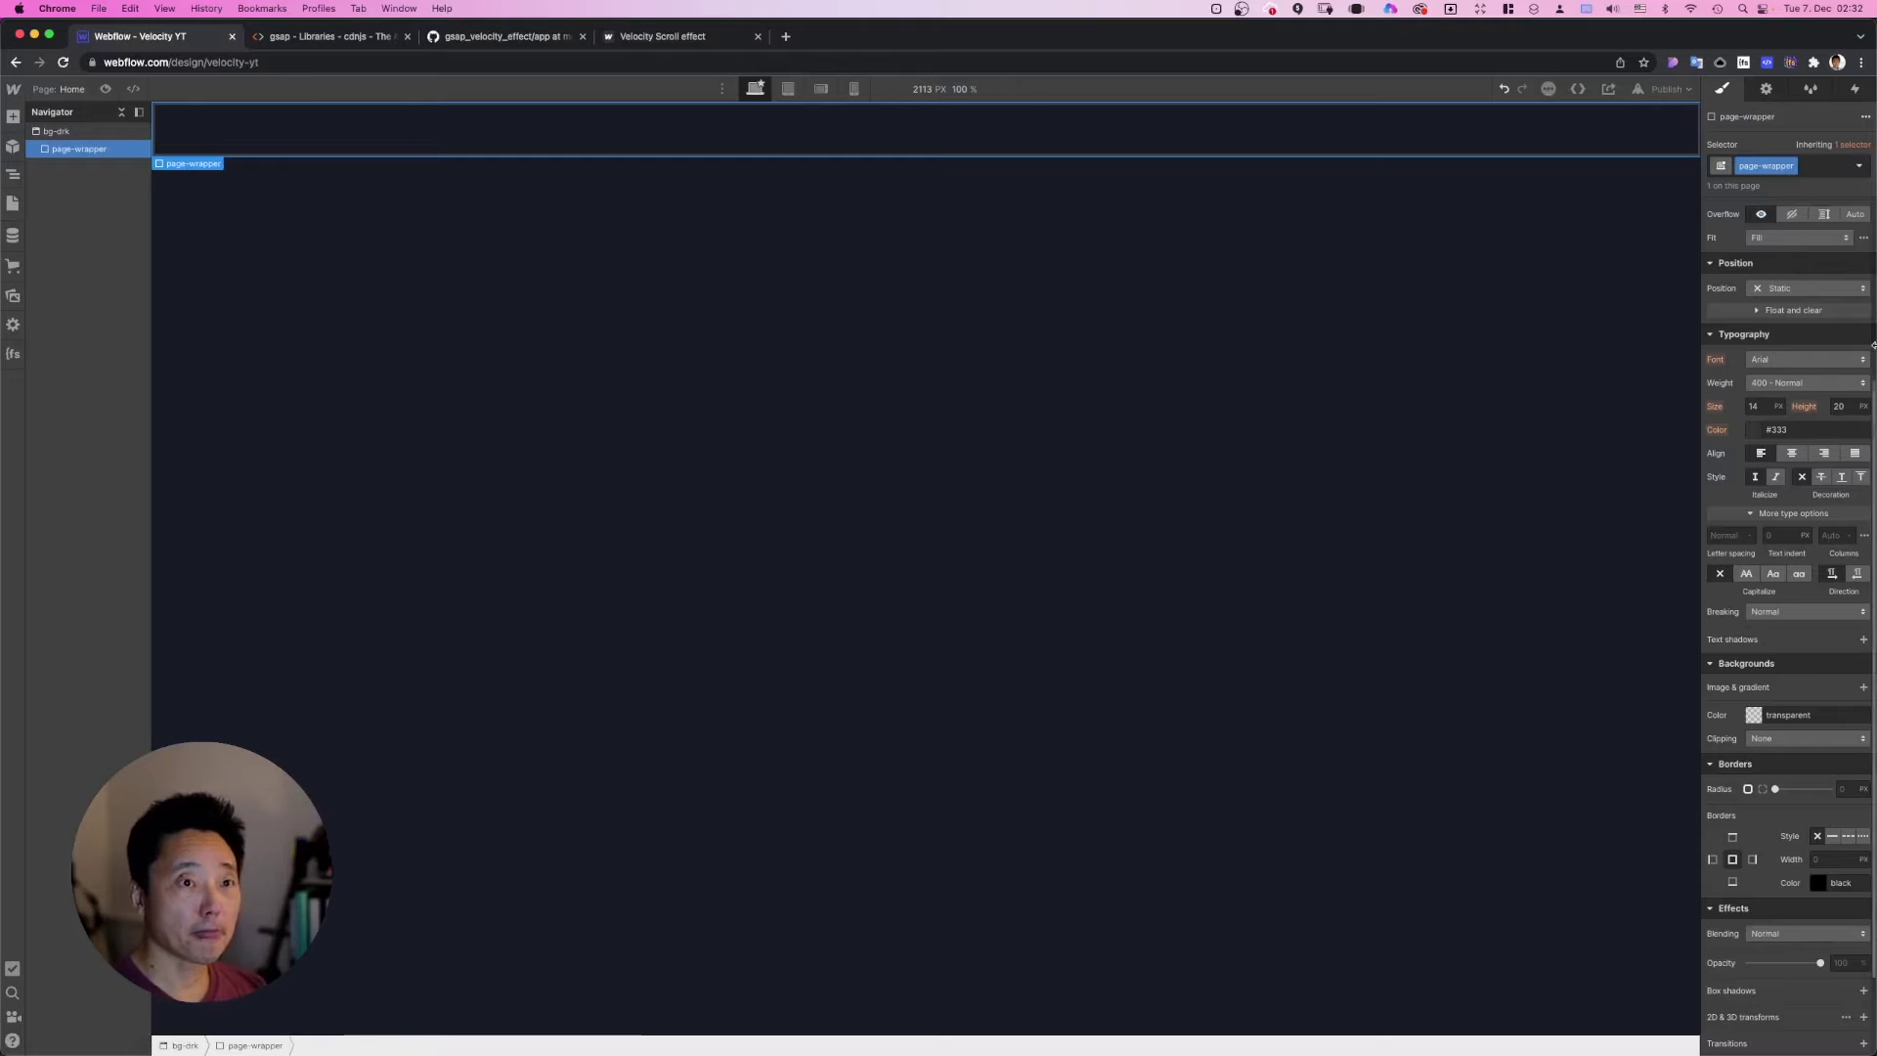
pyautogui.click(1793, 453)
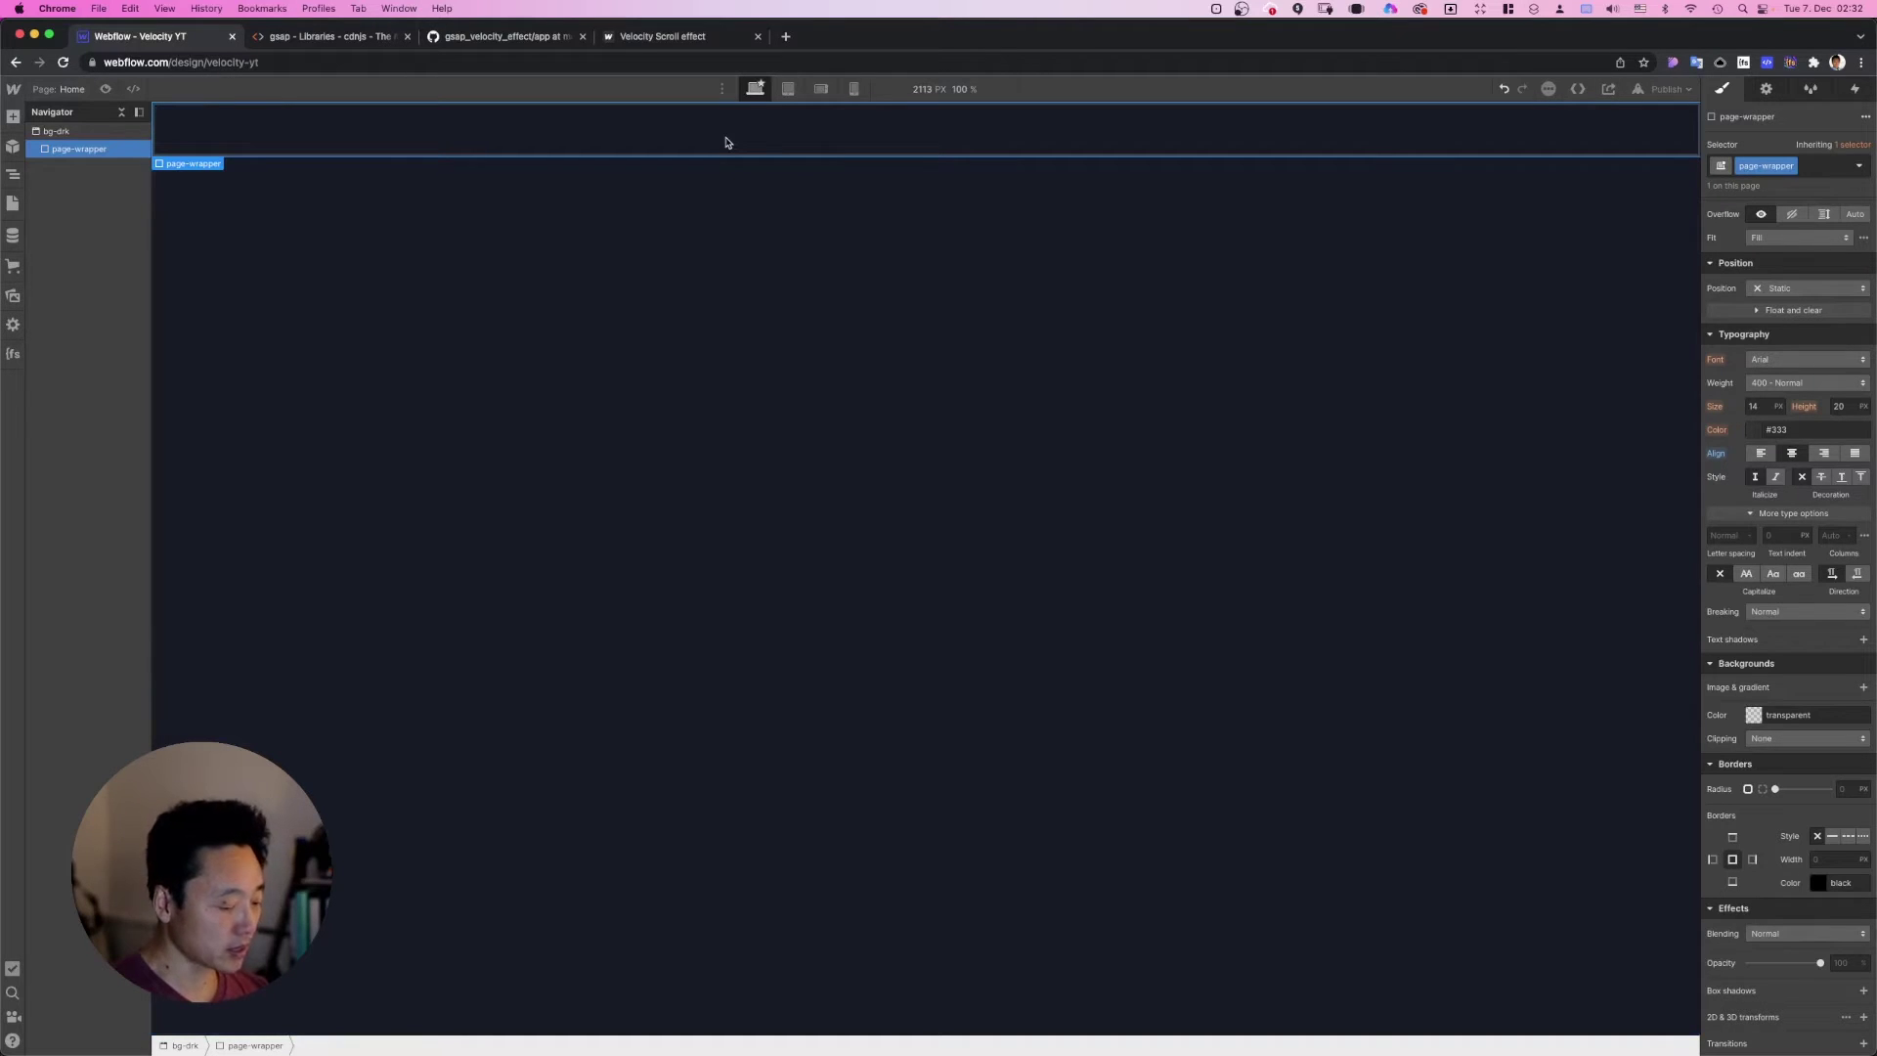
# Step: Nest a second Div Block inside page-wrapper with the class text-container
pyautogui.press('super+e')
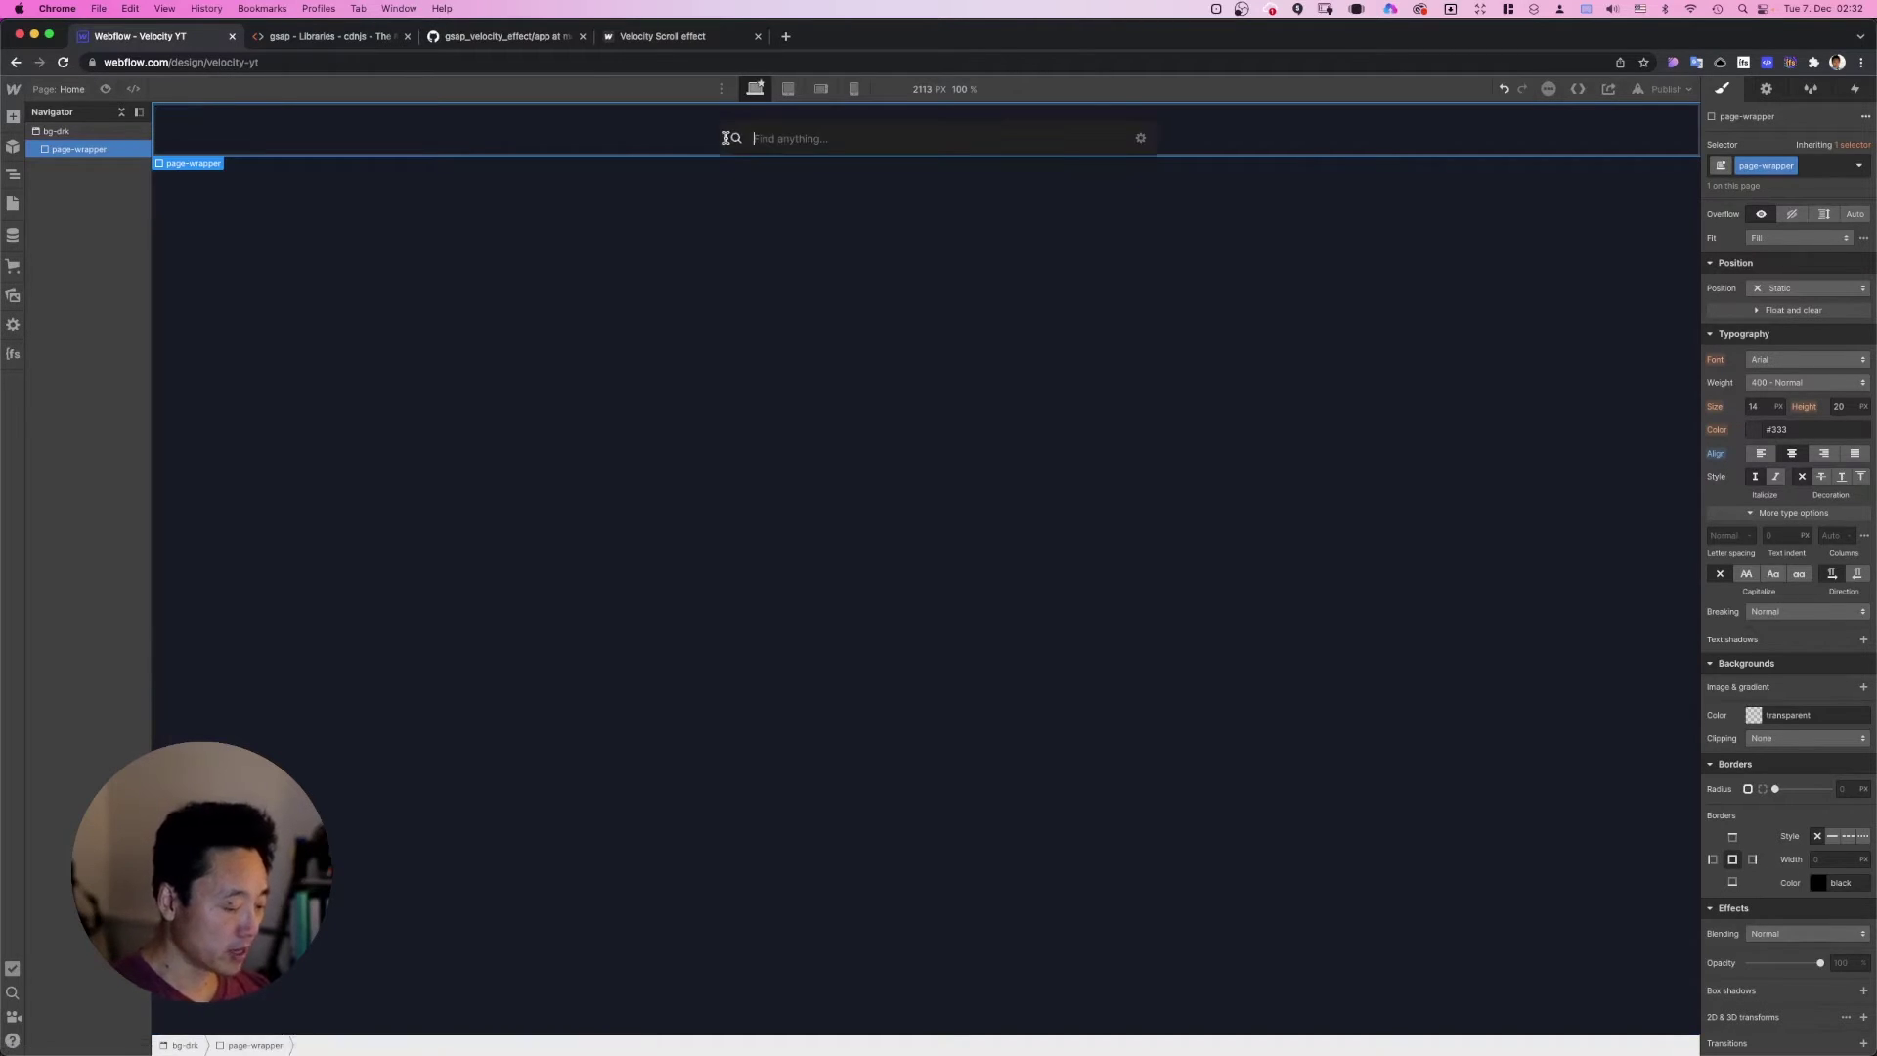
pyautogui.write('div')
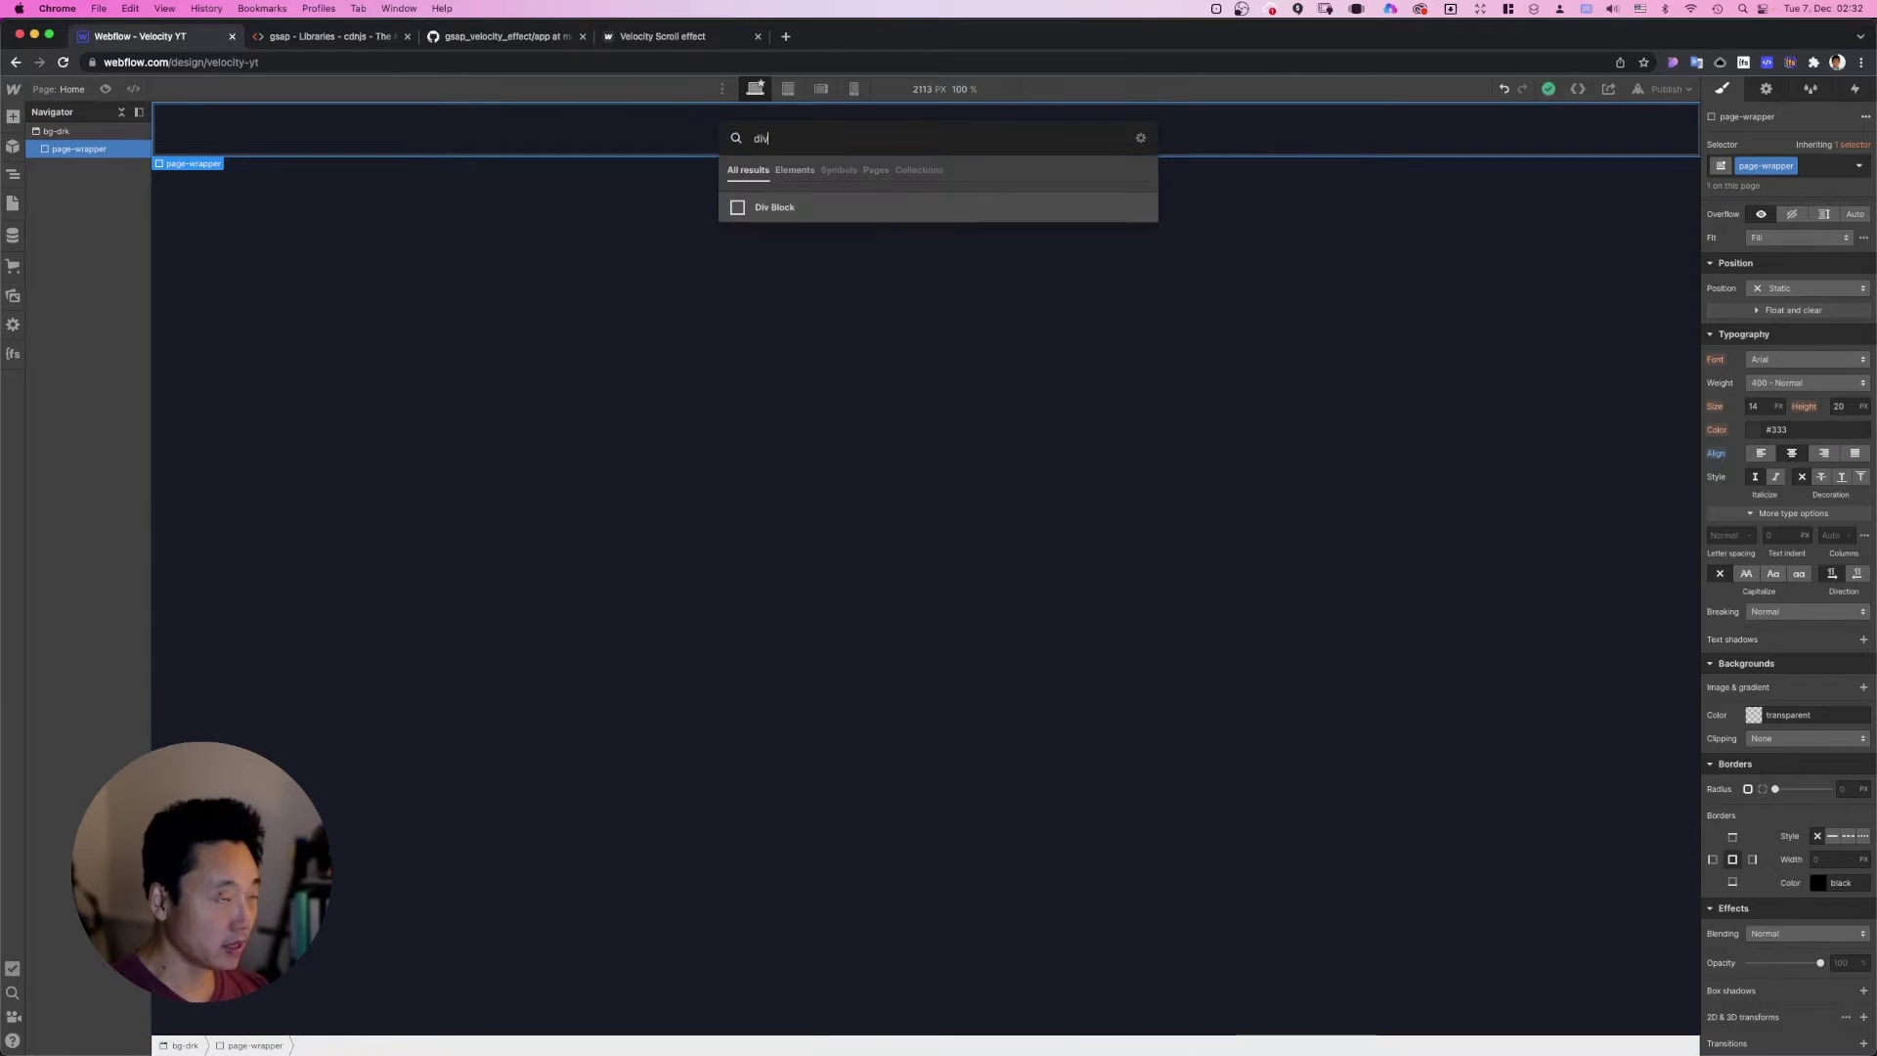
pyautogui.press('Return')
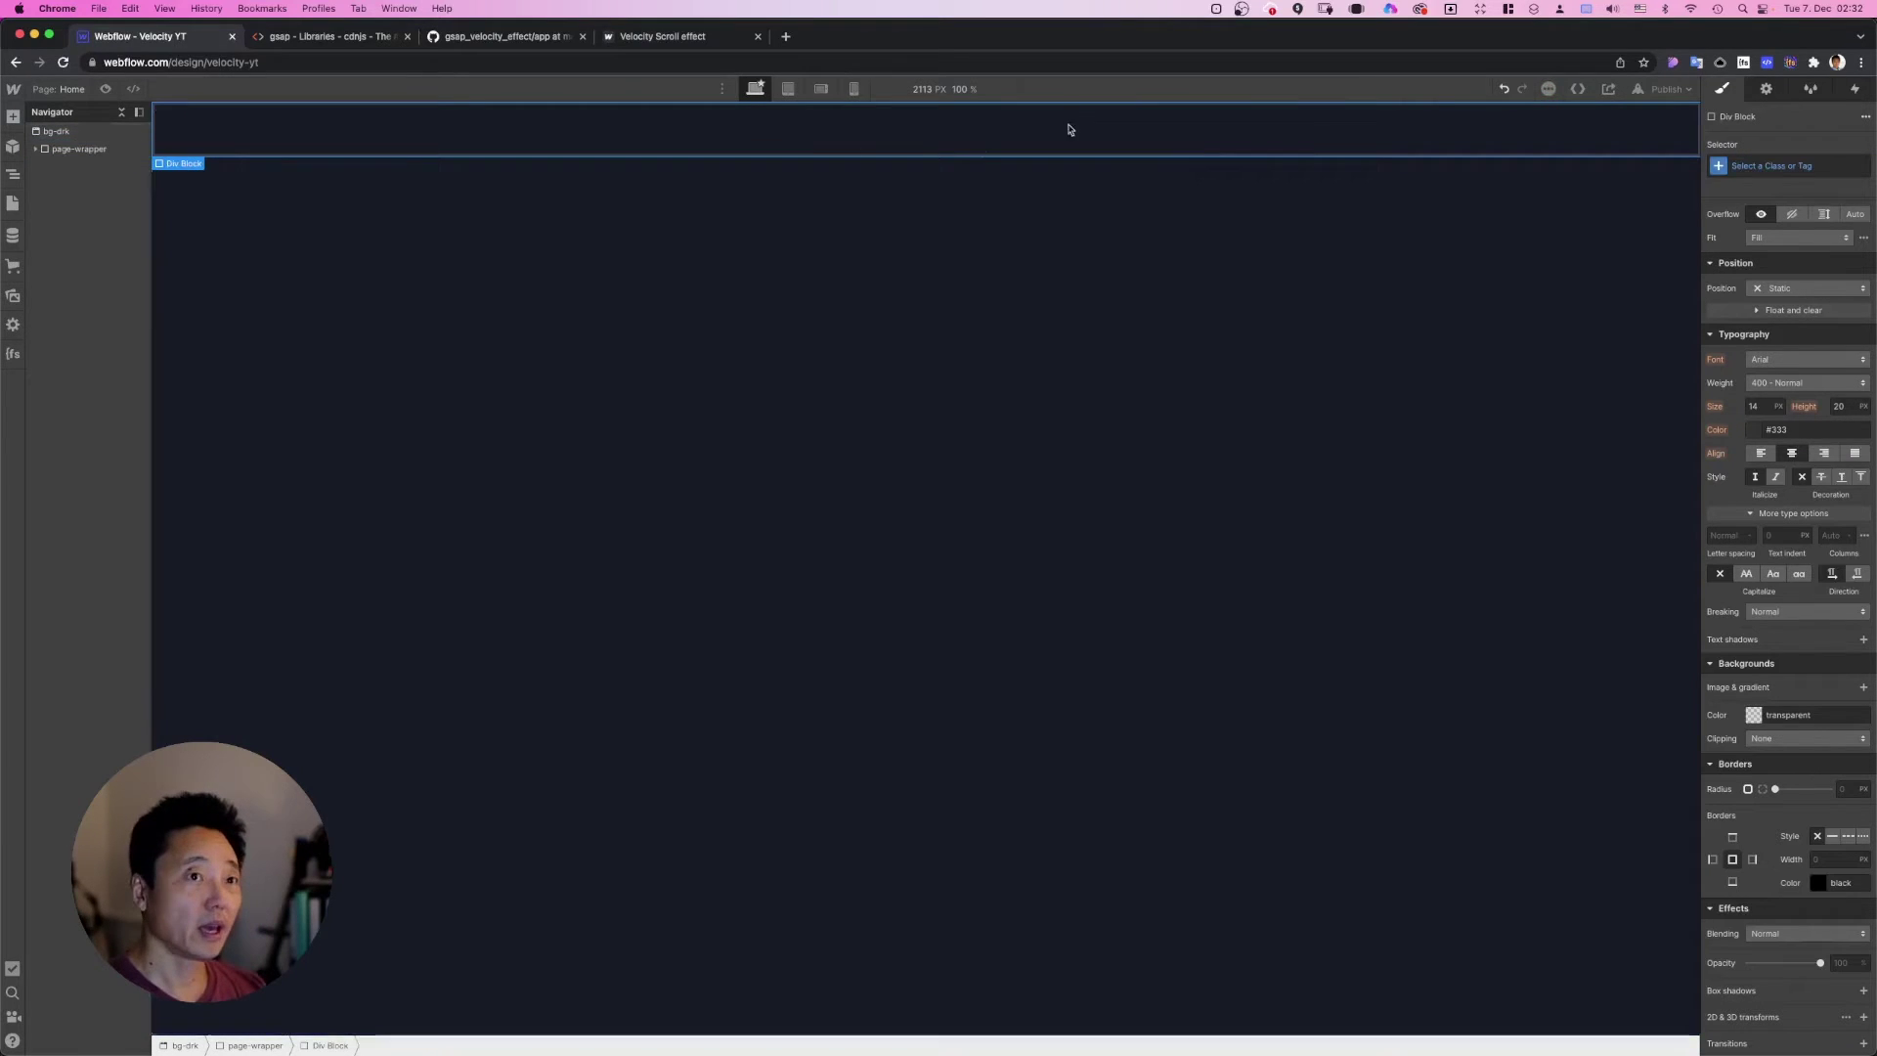
pyautogui.click(1811, 169)
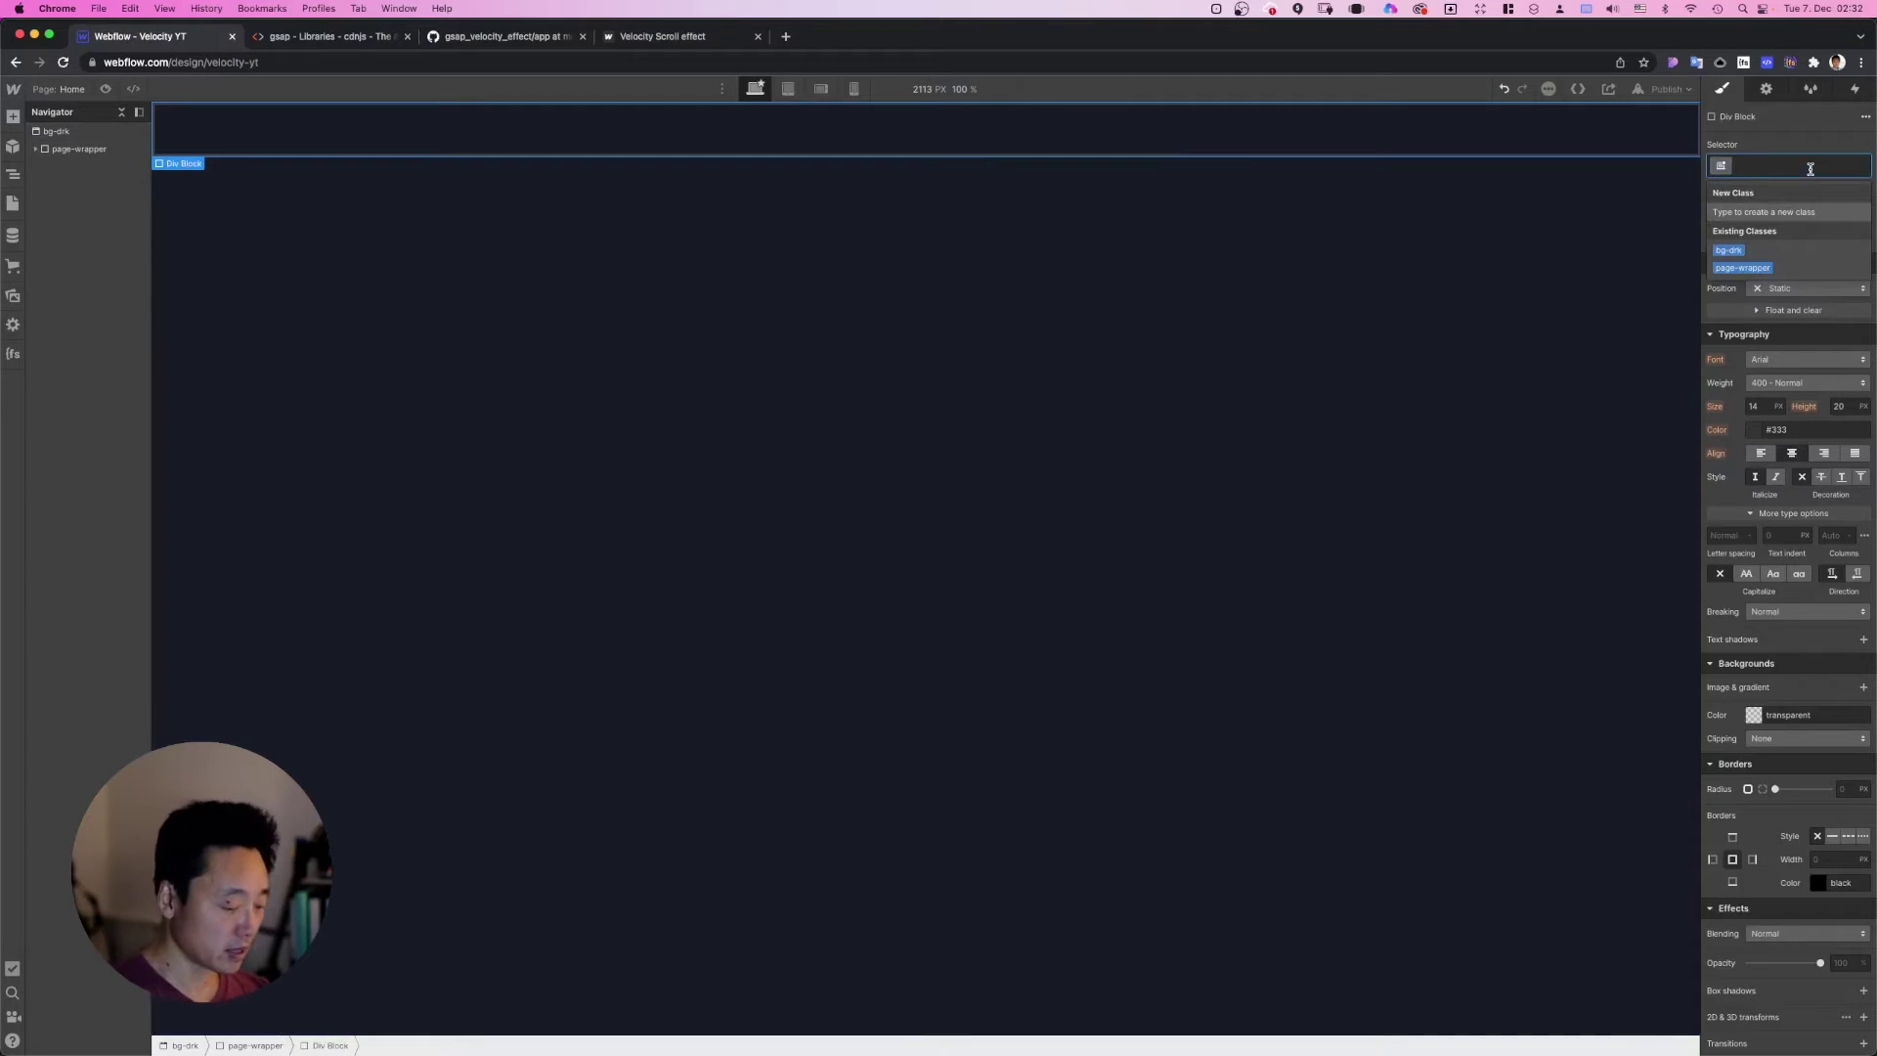
pyautogui.write('text-')
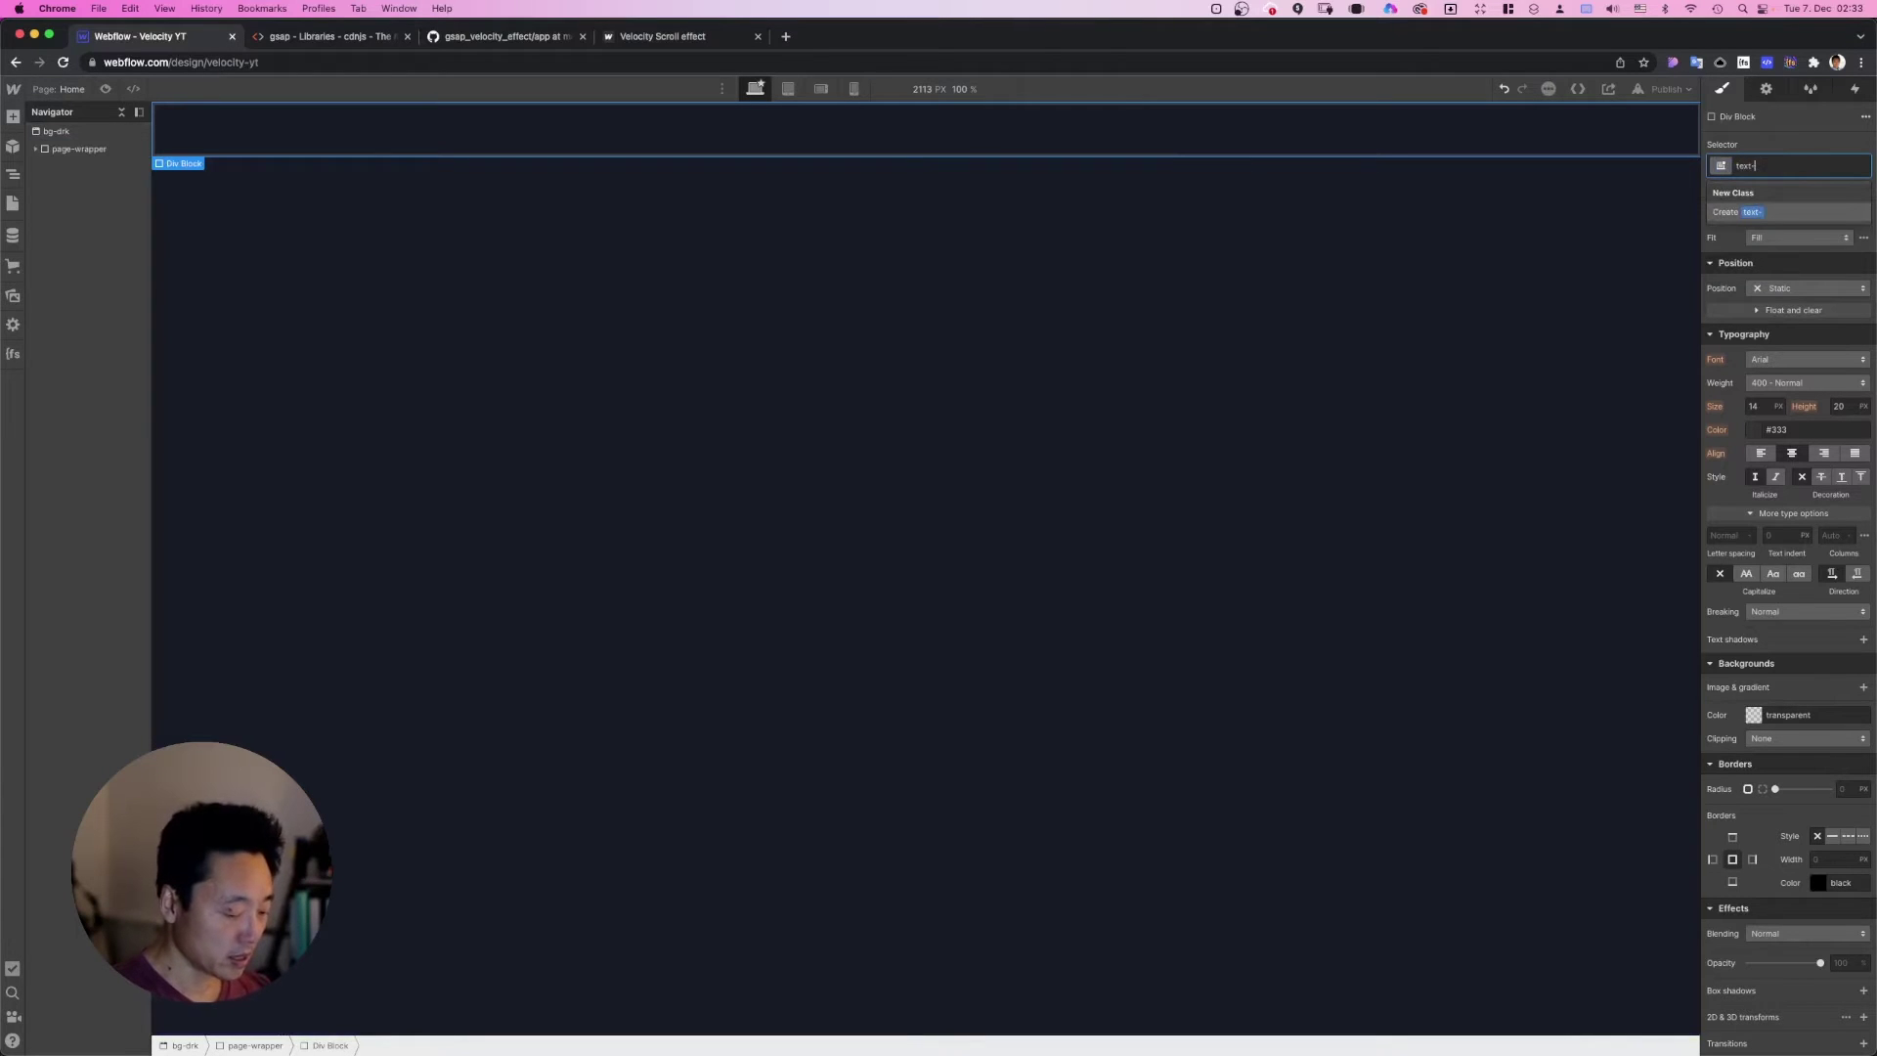
pyautogui.write('container')
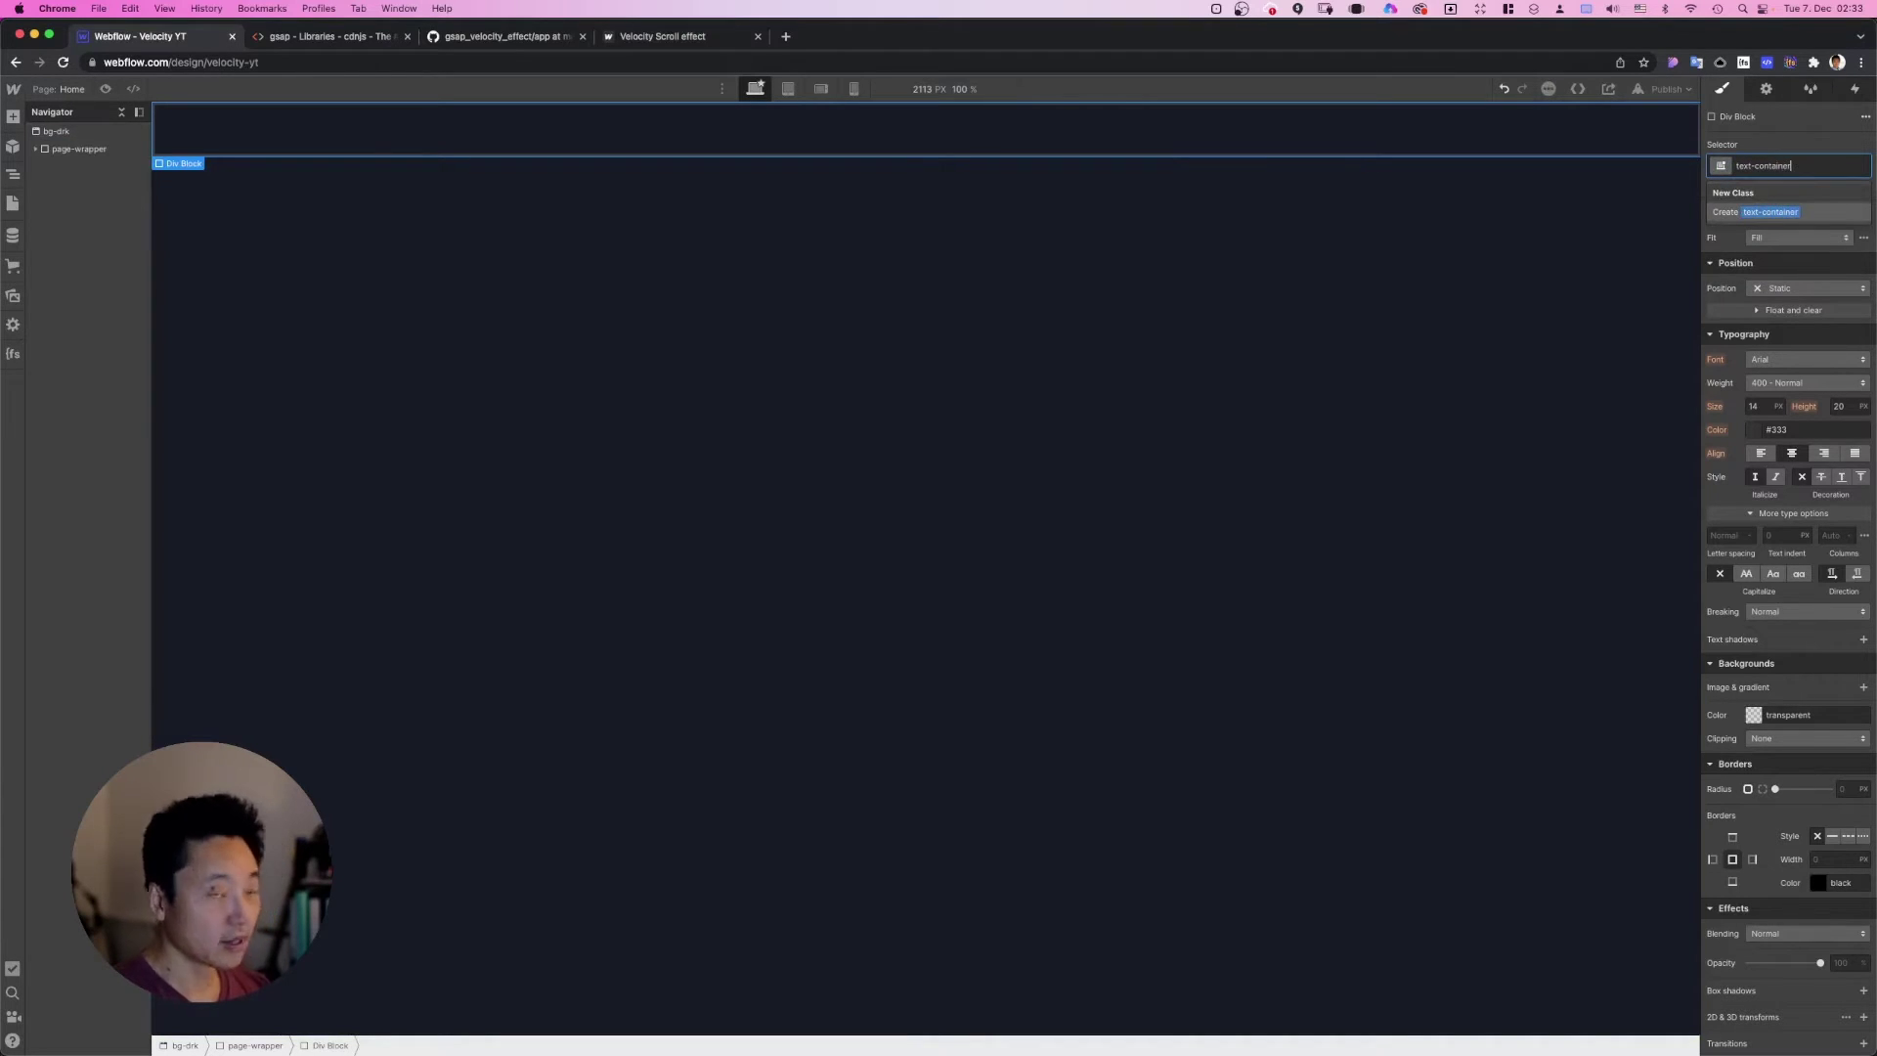
pyautogui.press('Return')
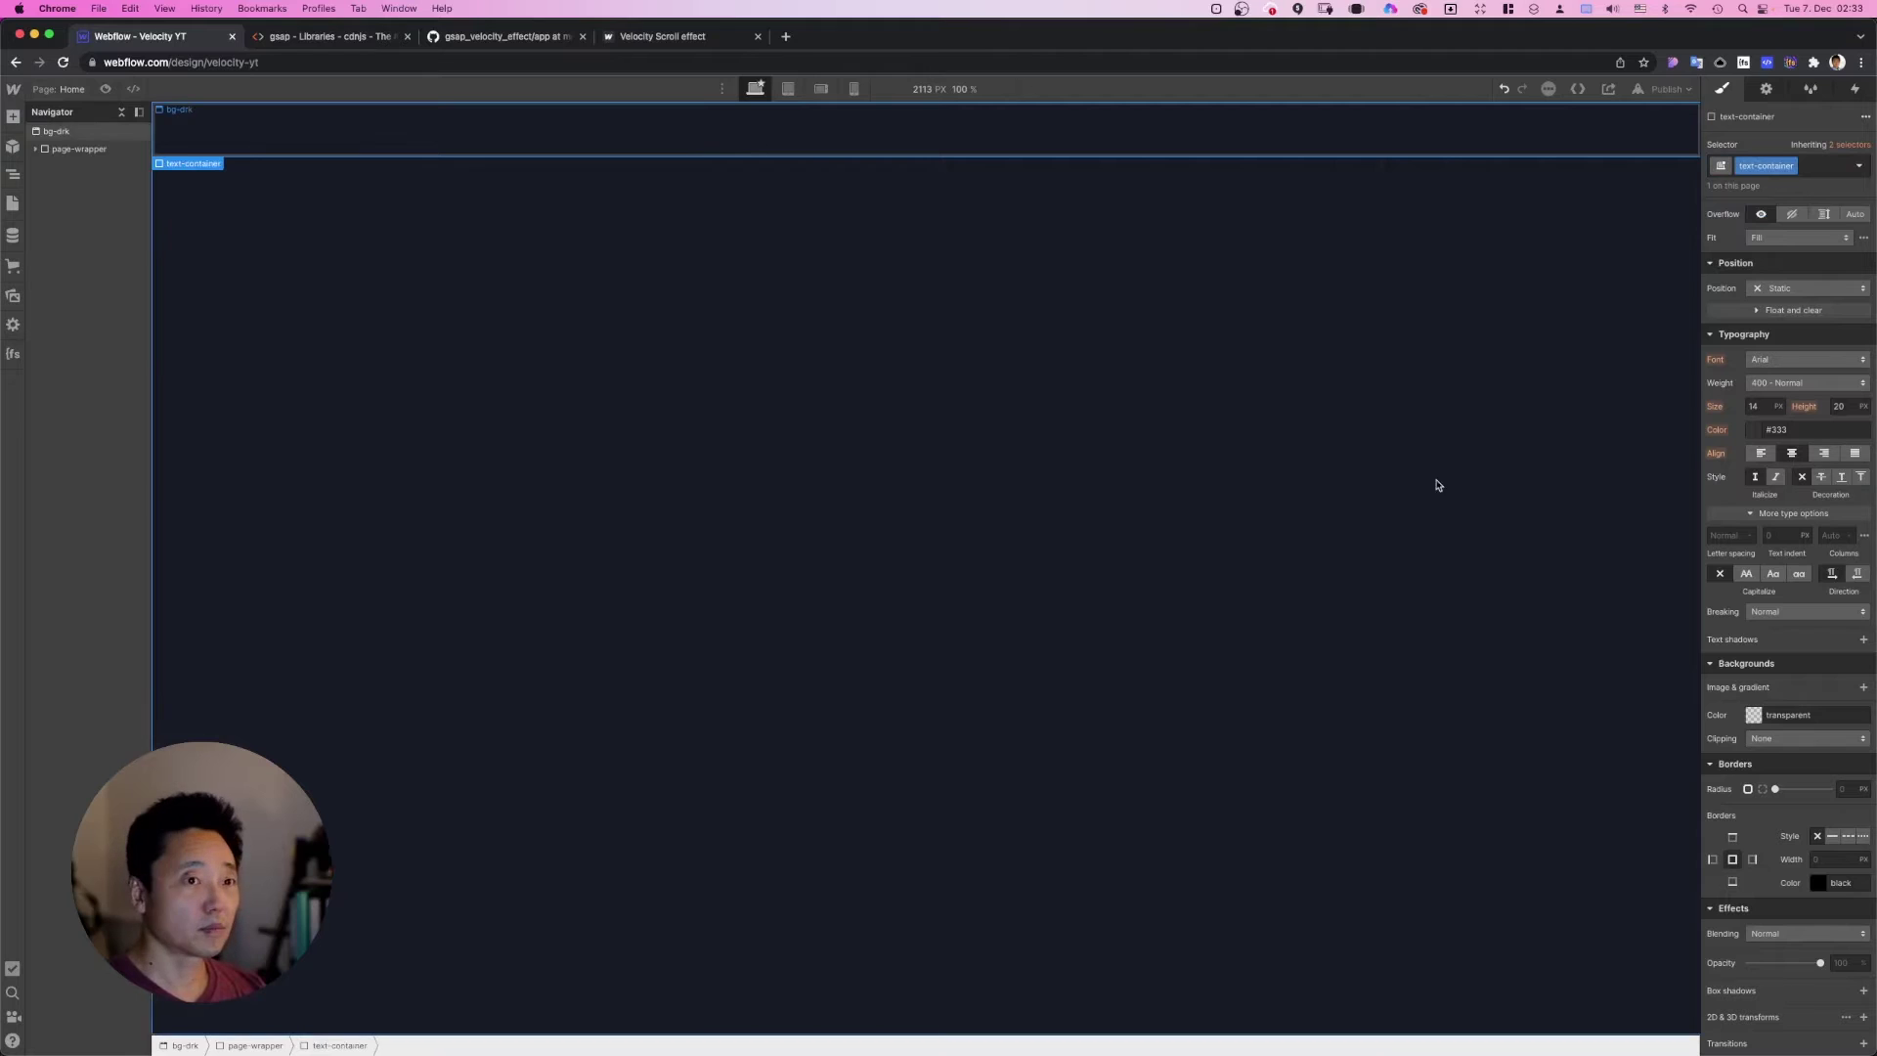
# Step: Add a Heading 1 with placeholder text 'Heading' inside text-container, then deselect it
pyautogui.click(898, 144)
pyautogui.press('super+e')
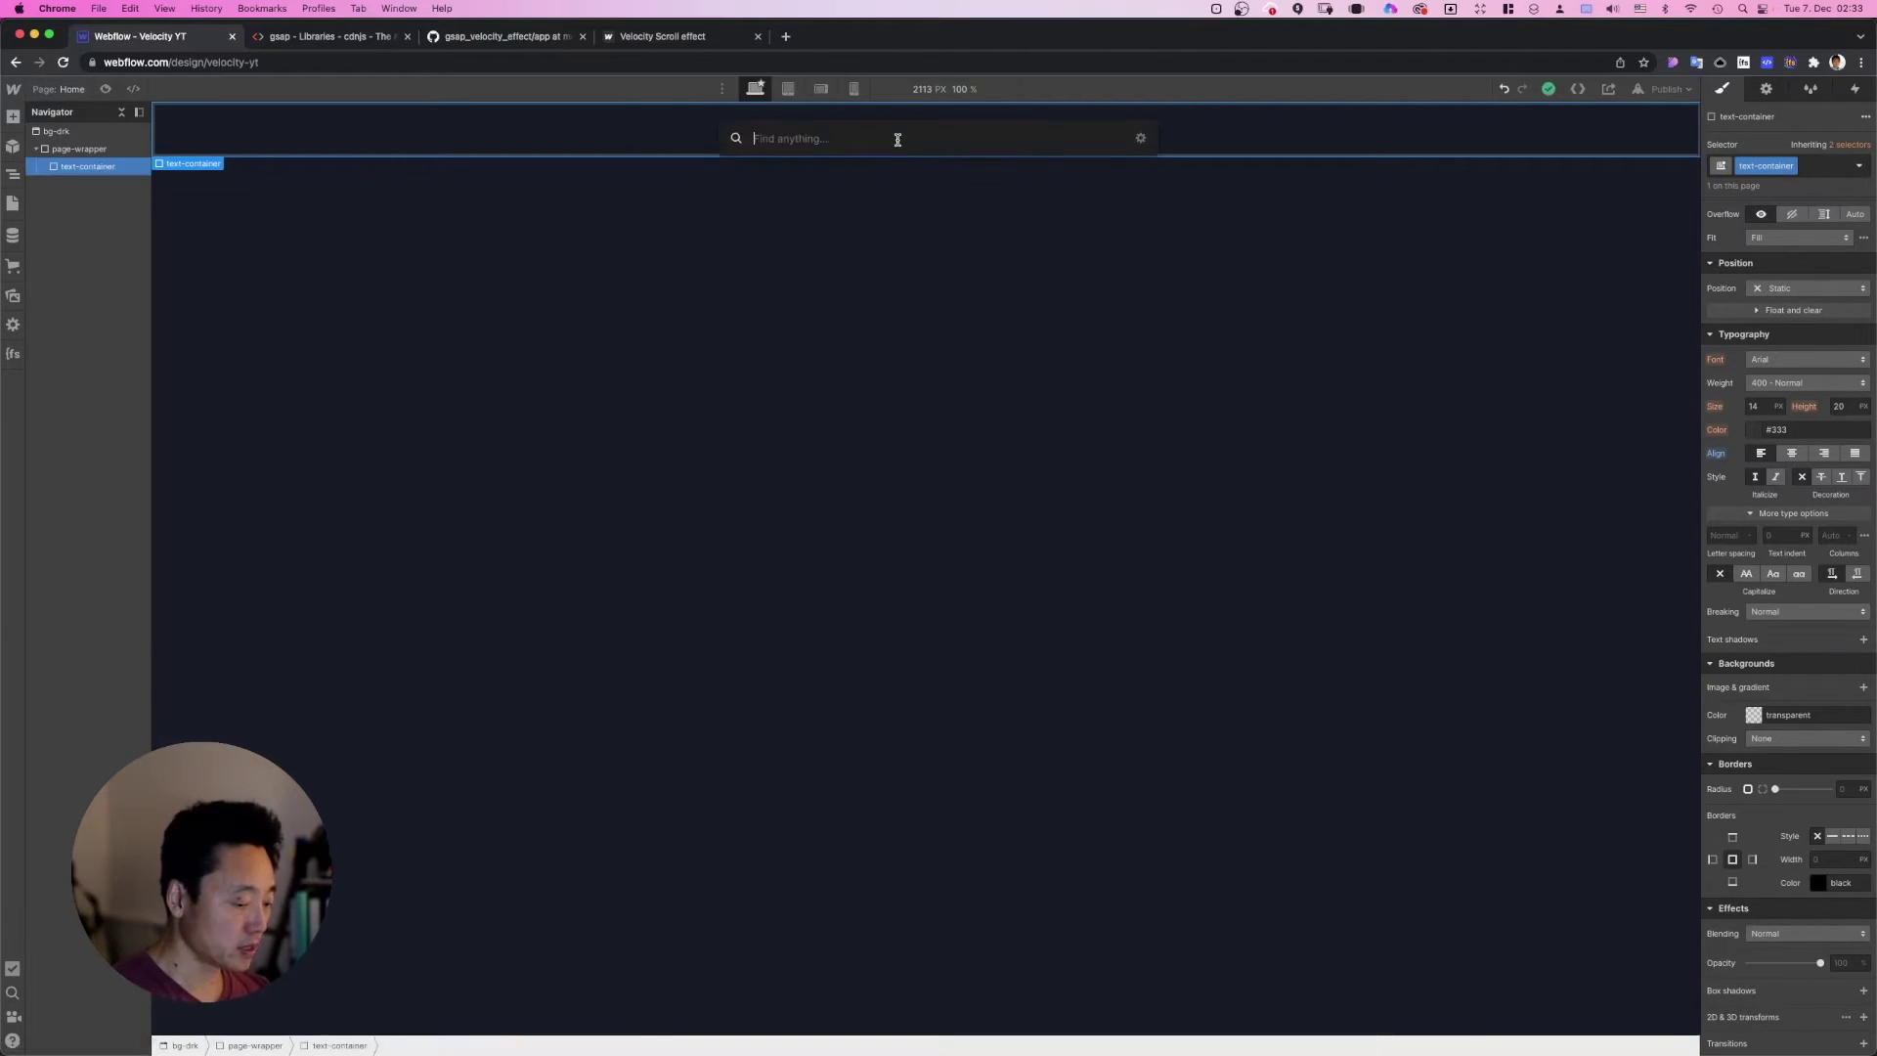
pyautogui.write('he')
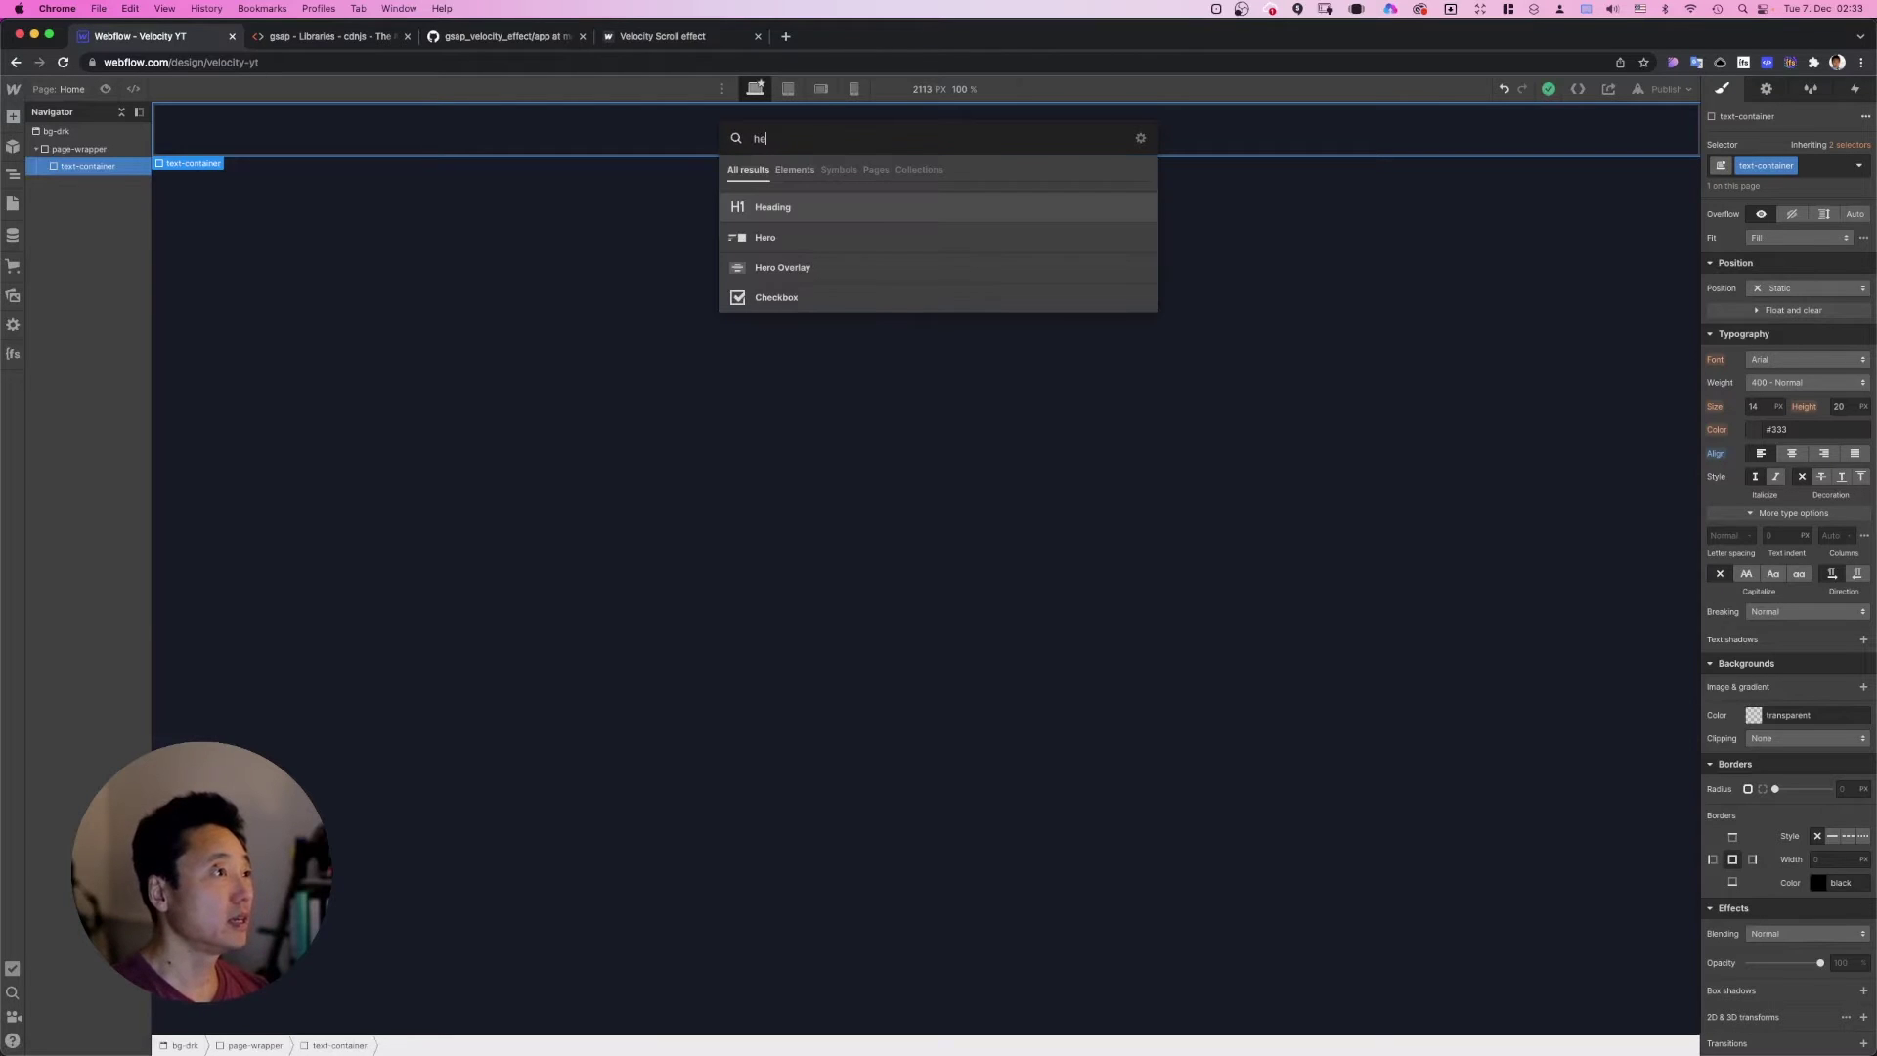
pyautogui.press('Return')
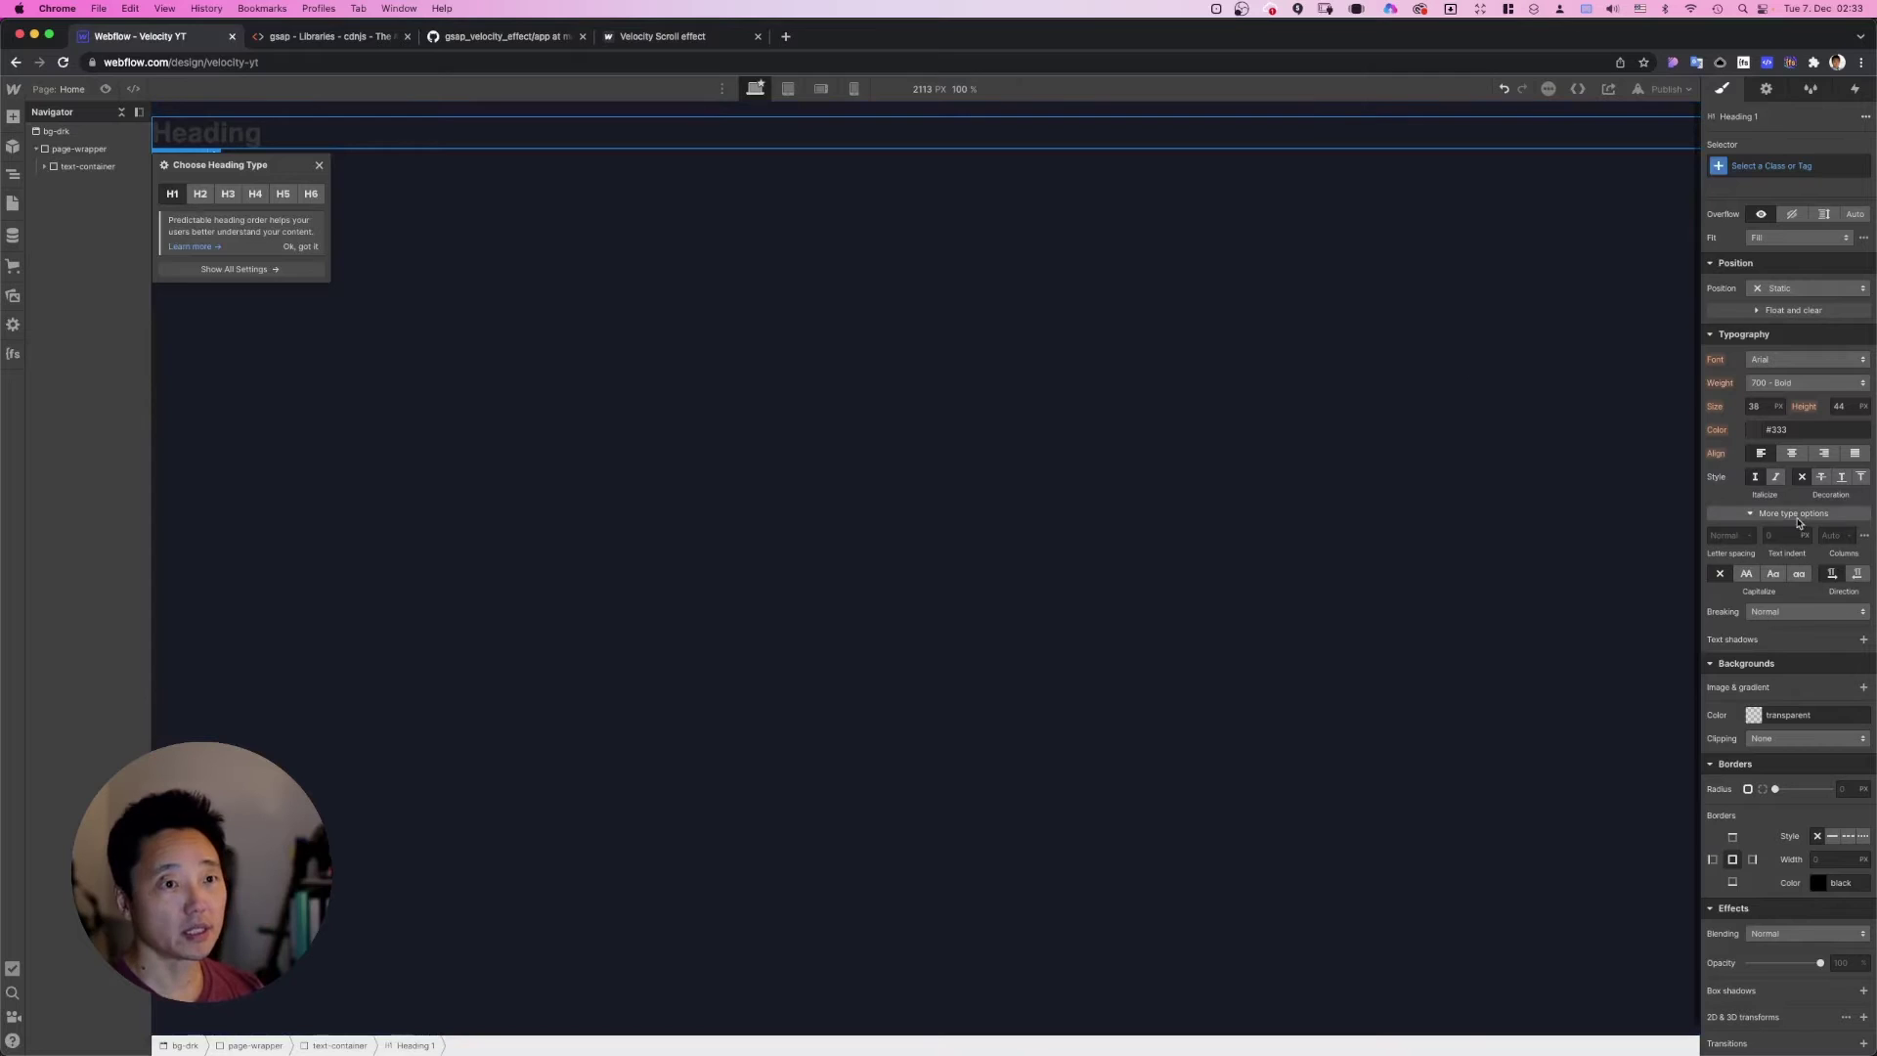
pyautogui.click(1796, 360)
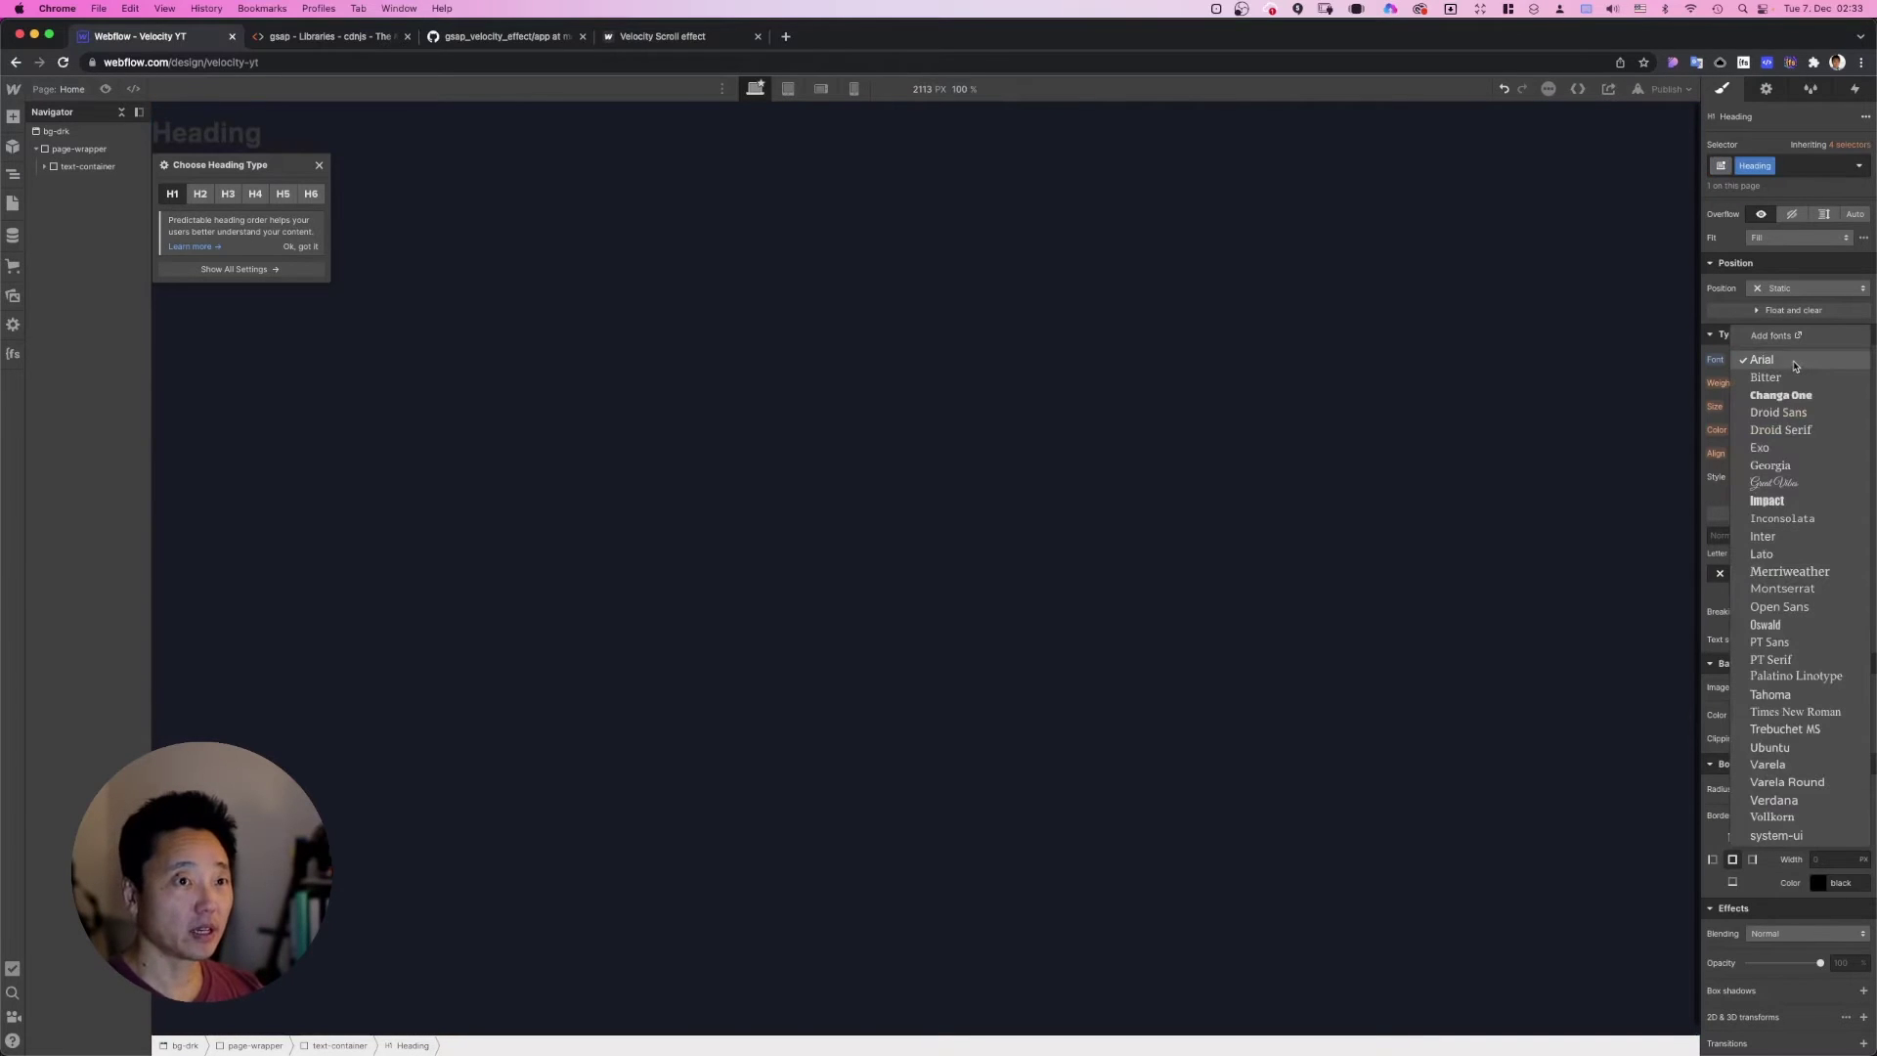
pyautogui.press('Escape')
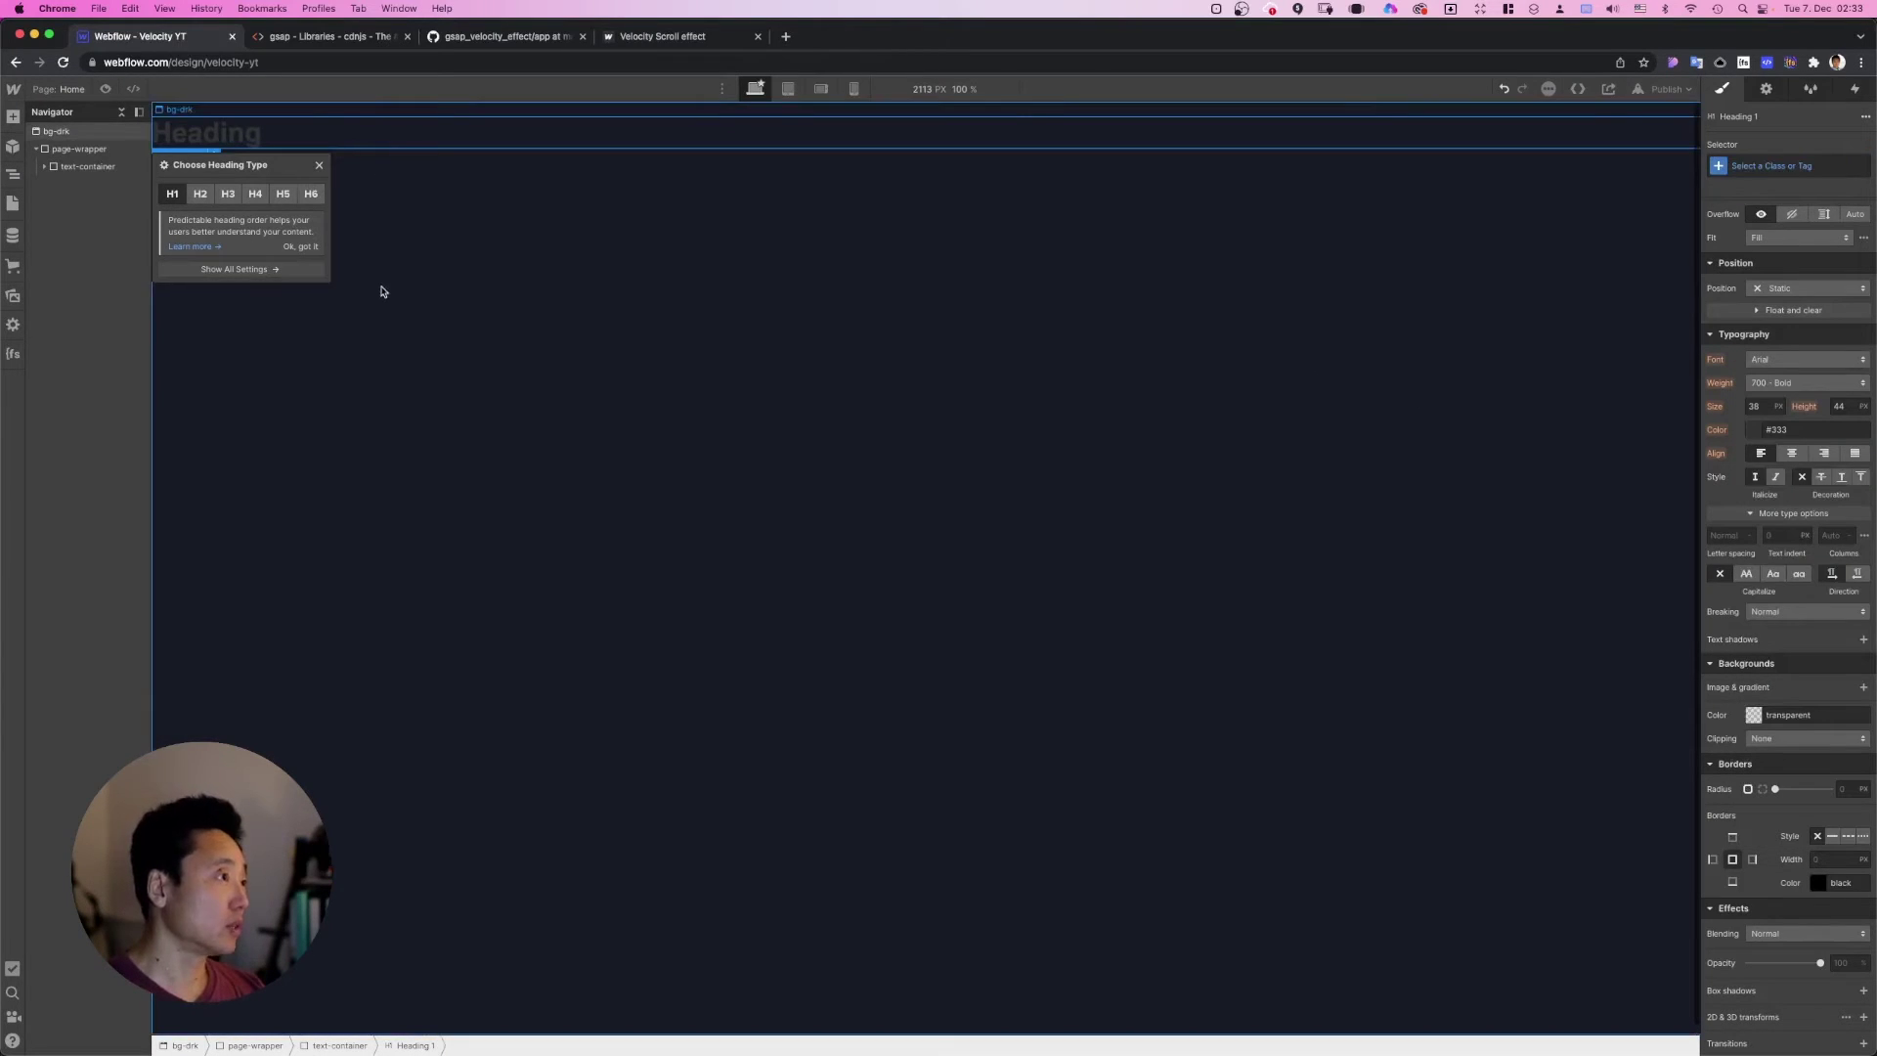
pyautogui.click(255, 196)
pyautogui.click(14, 89)
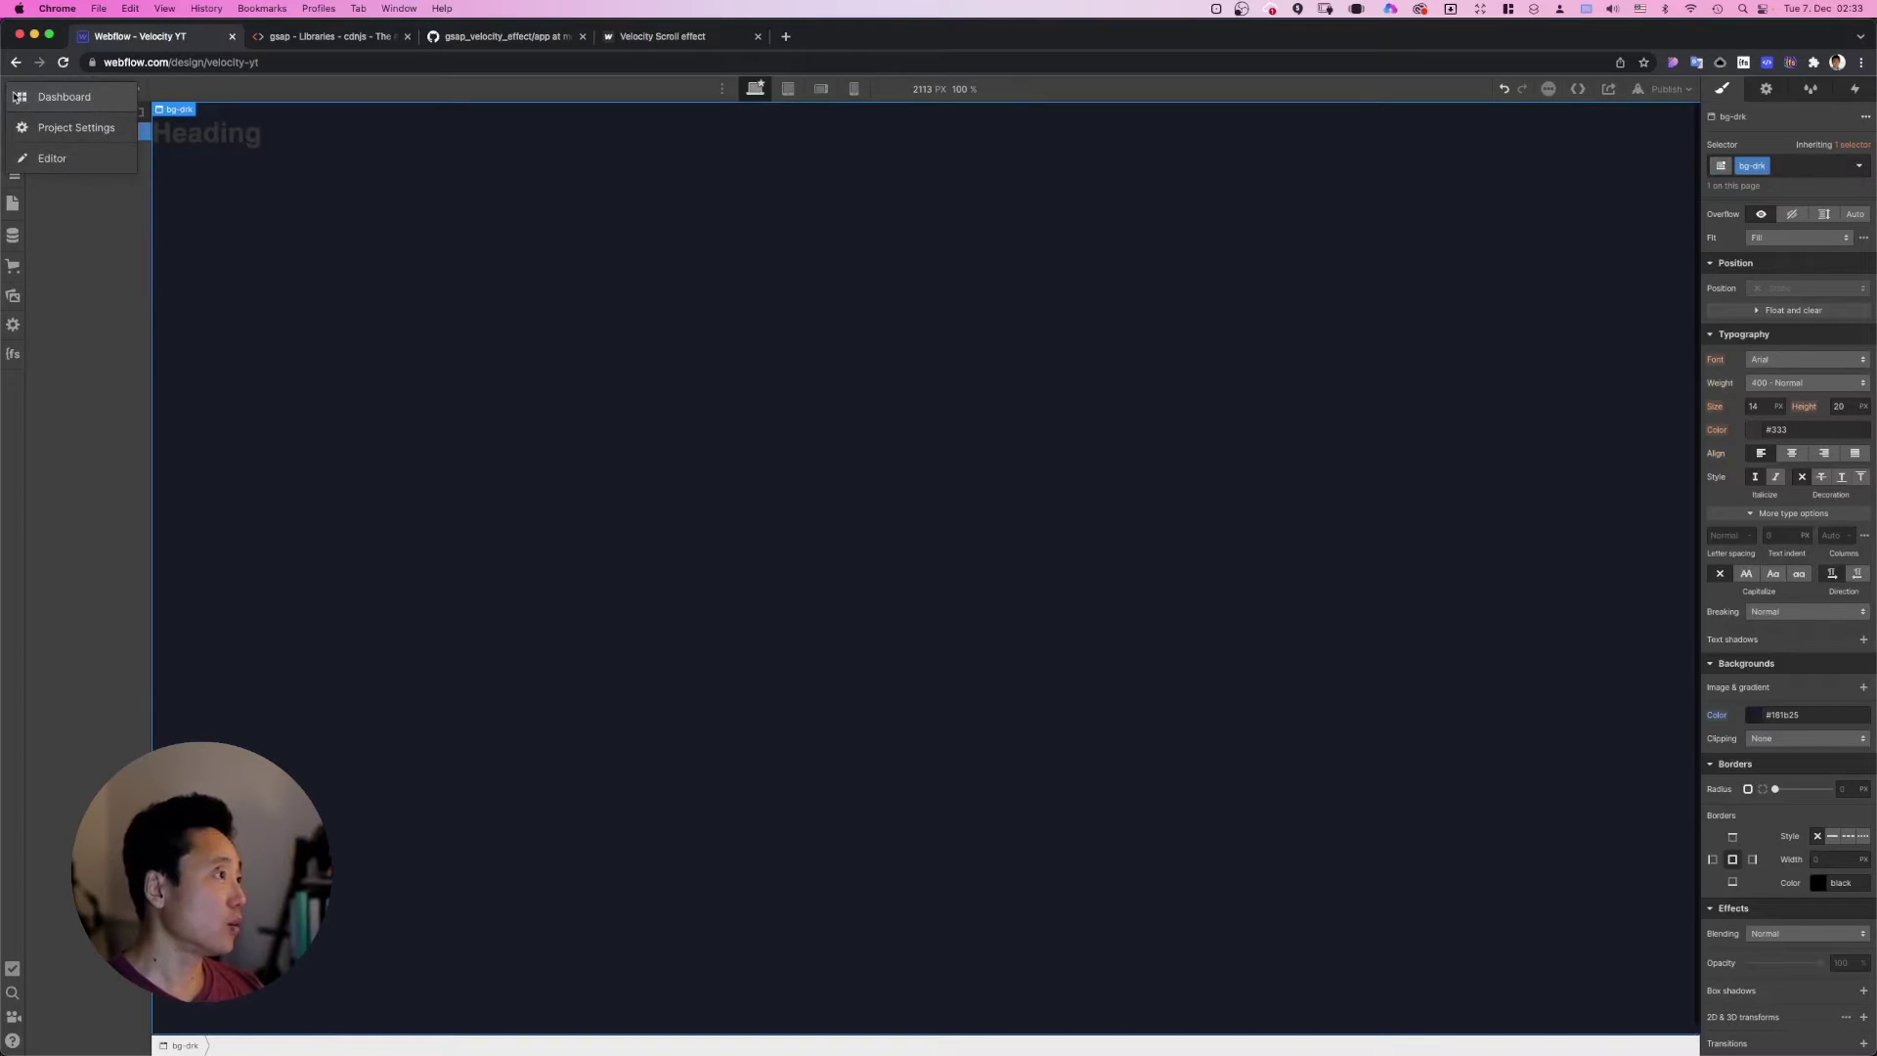
pyautogui.click(71, 128)
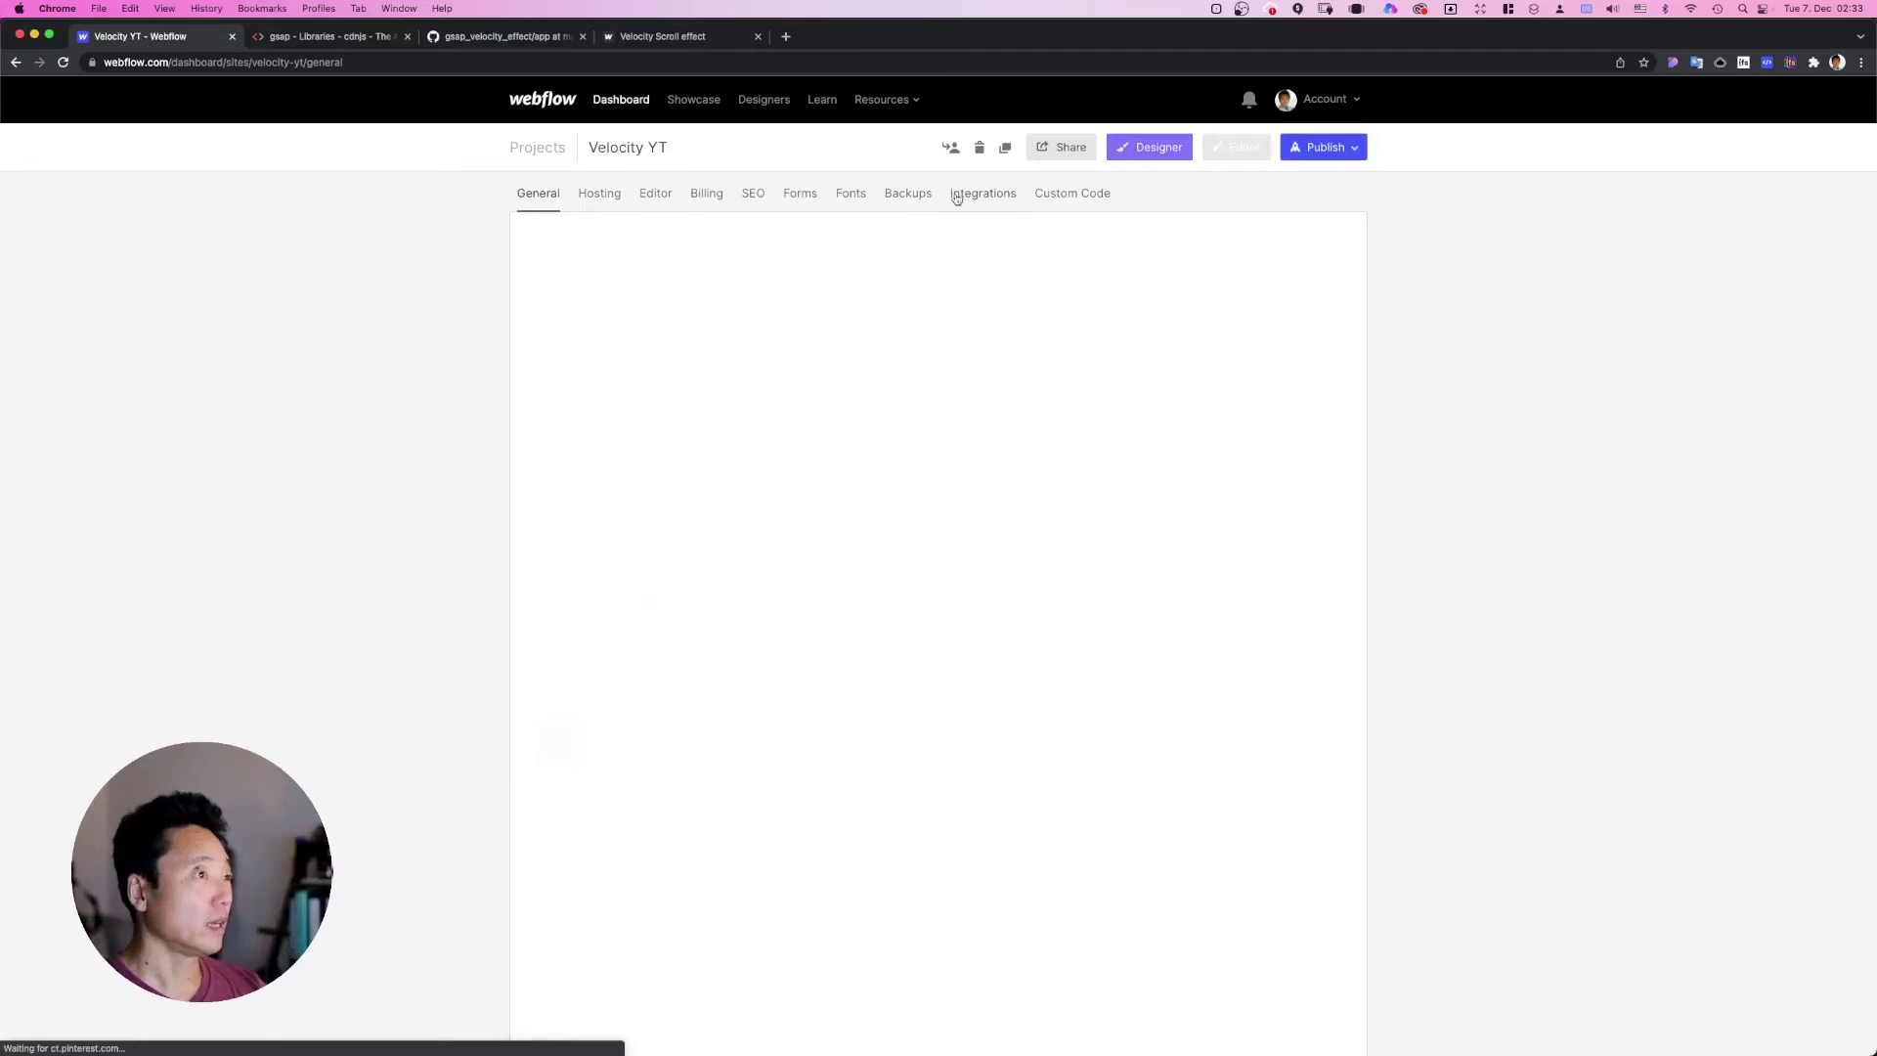
pyautogui.click(861, 202)
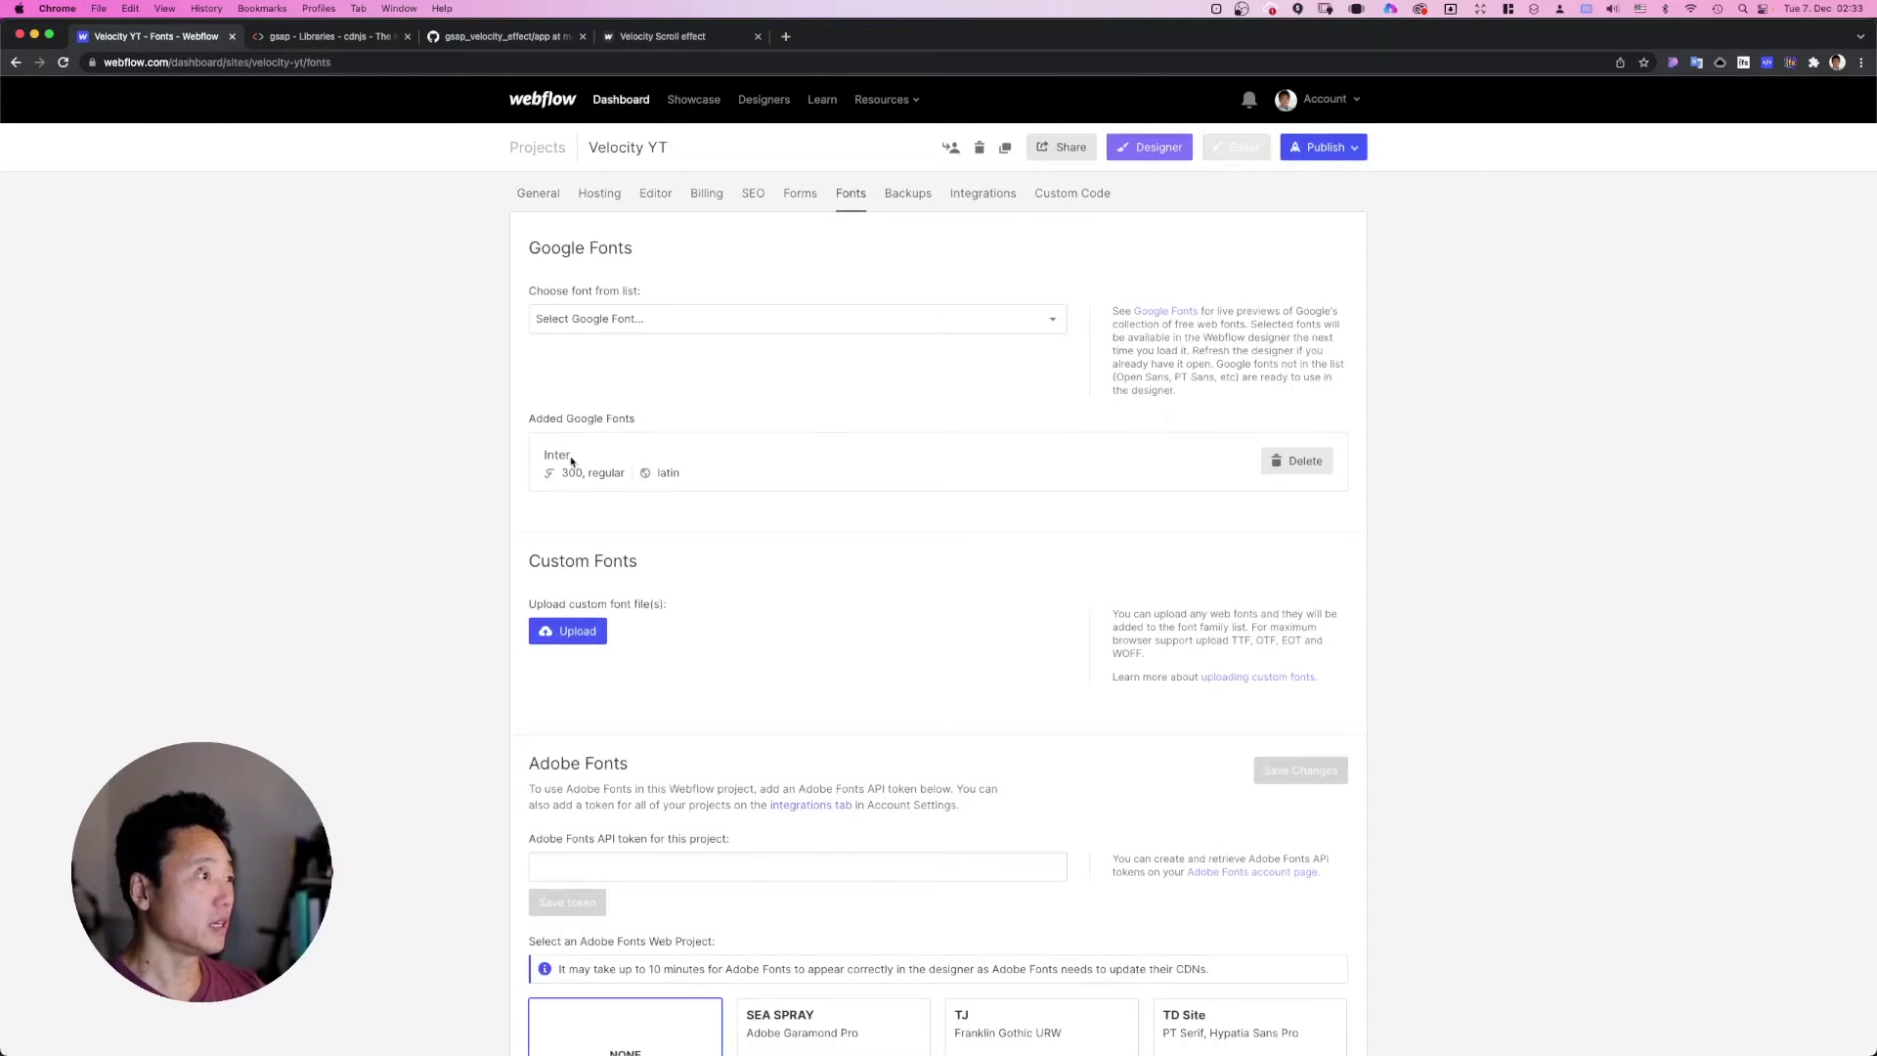
pyautogui.click(946, 320)
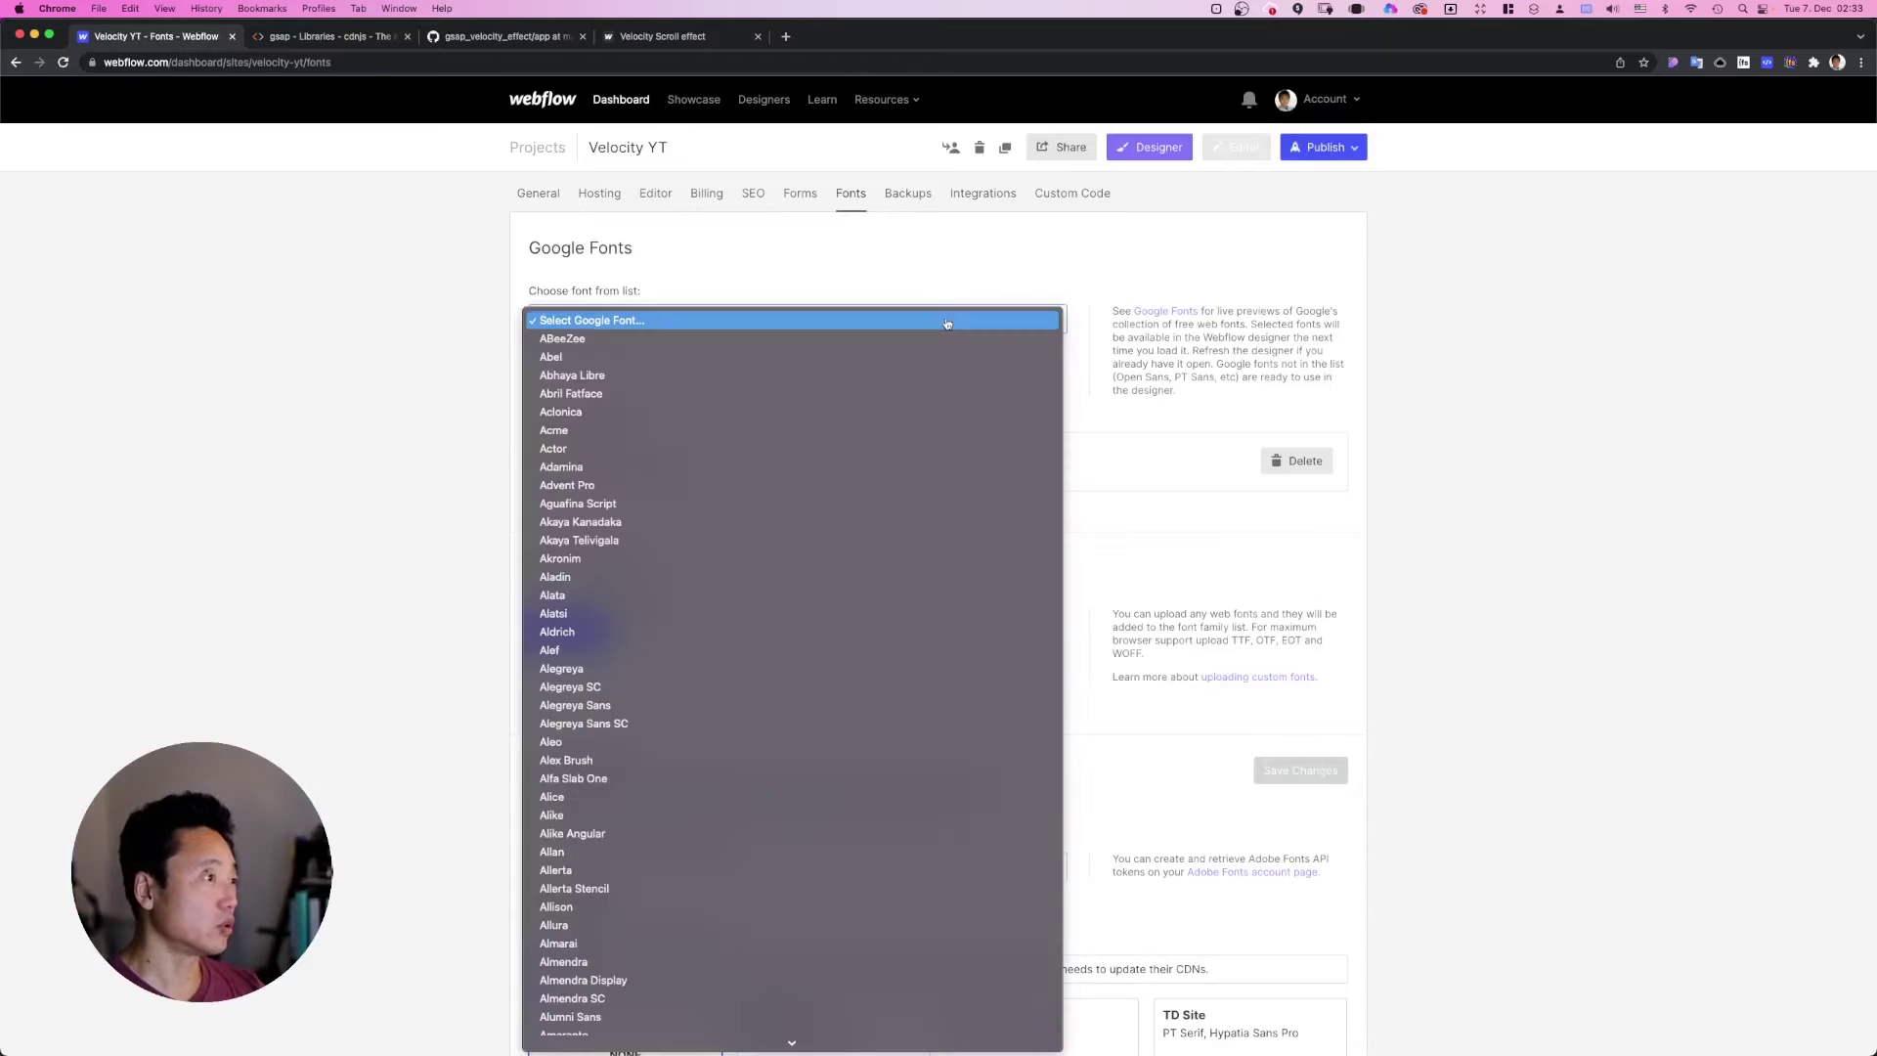
pyautogui.click(282, 645)
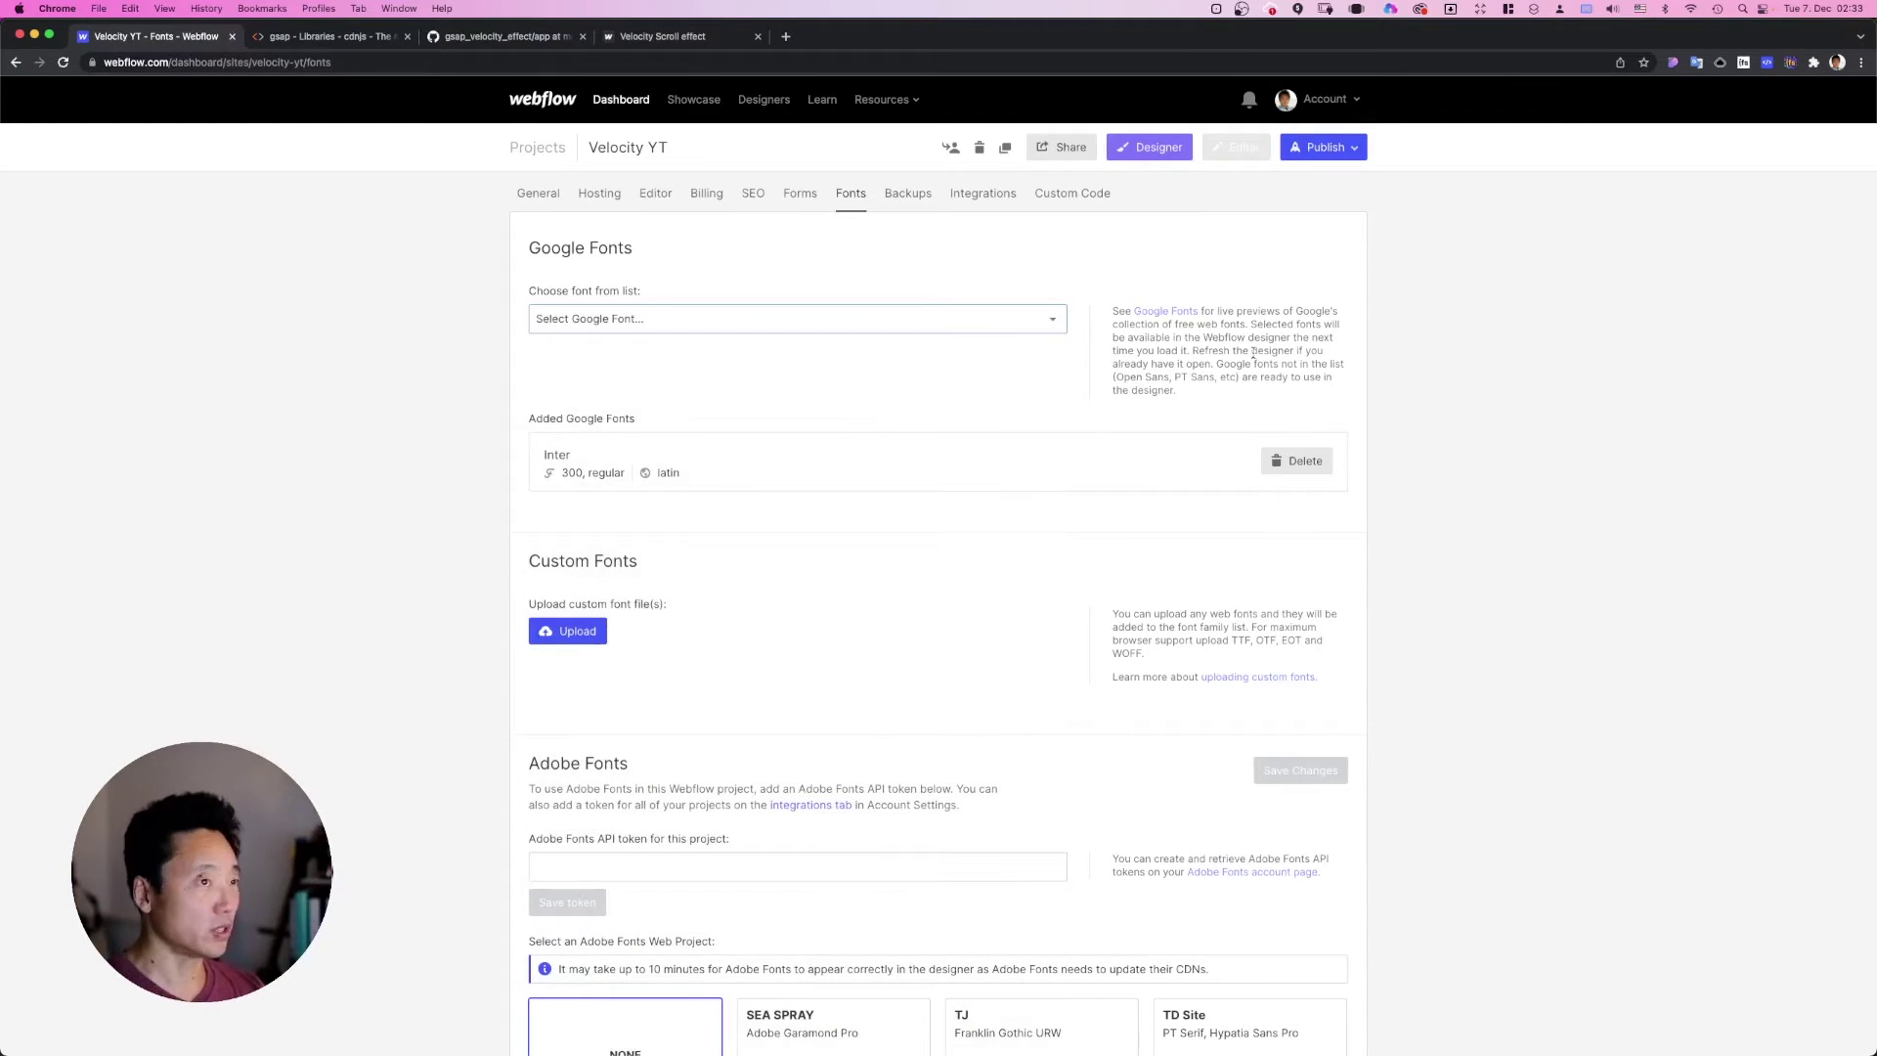
pyautogui.click(1159, 154)
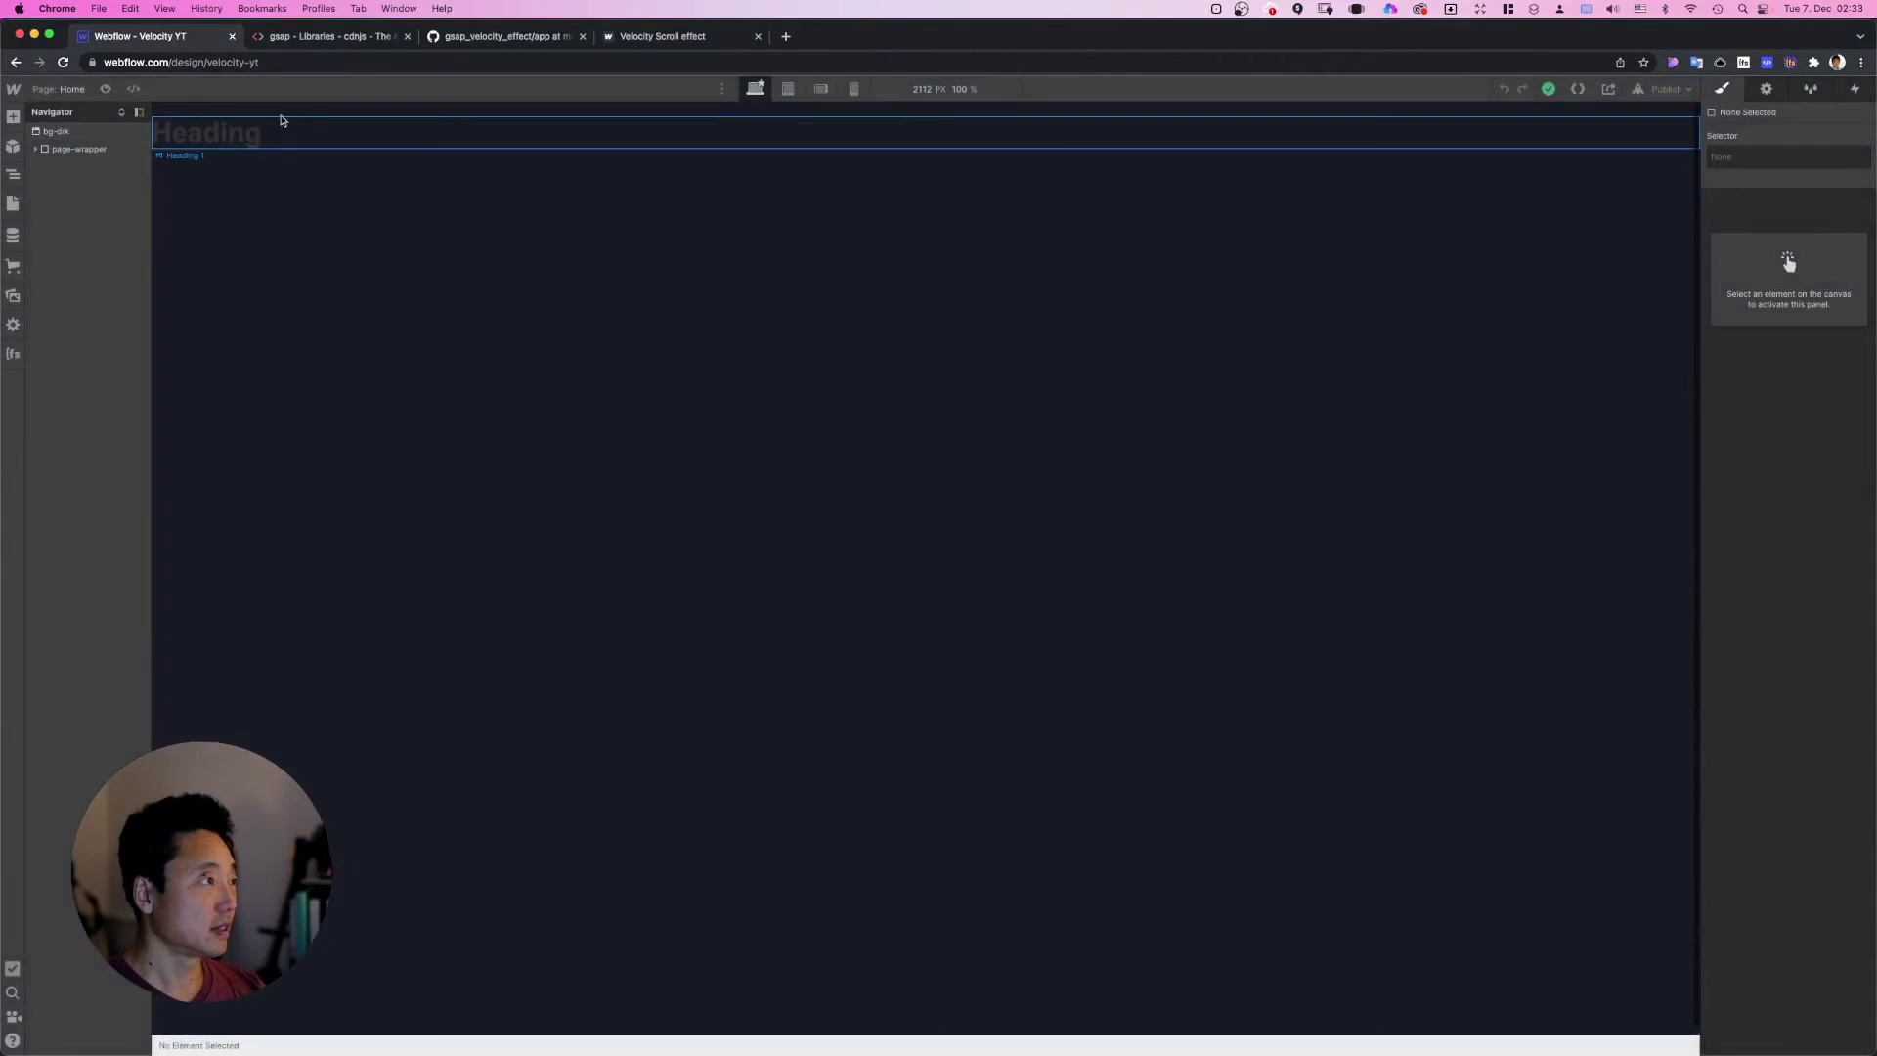
# Step: Make the heading text white in the Inter font at weight 300 Light
pyautogui.click(206, 133)
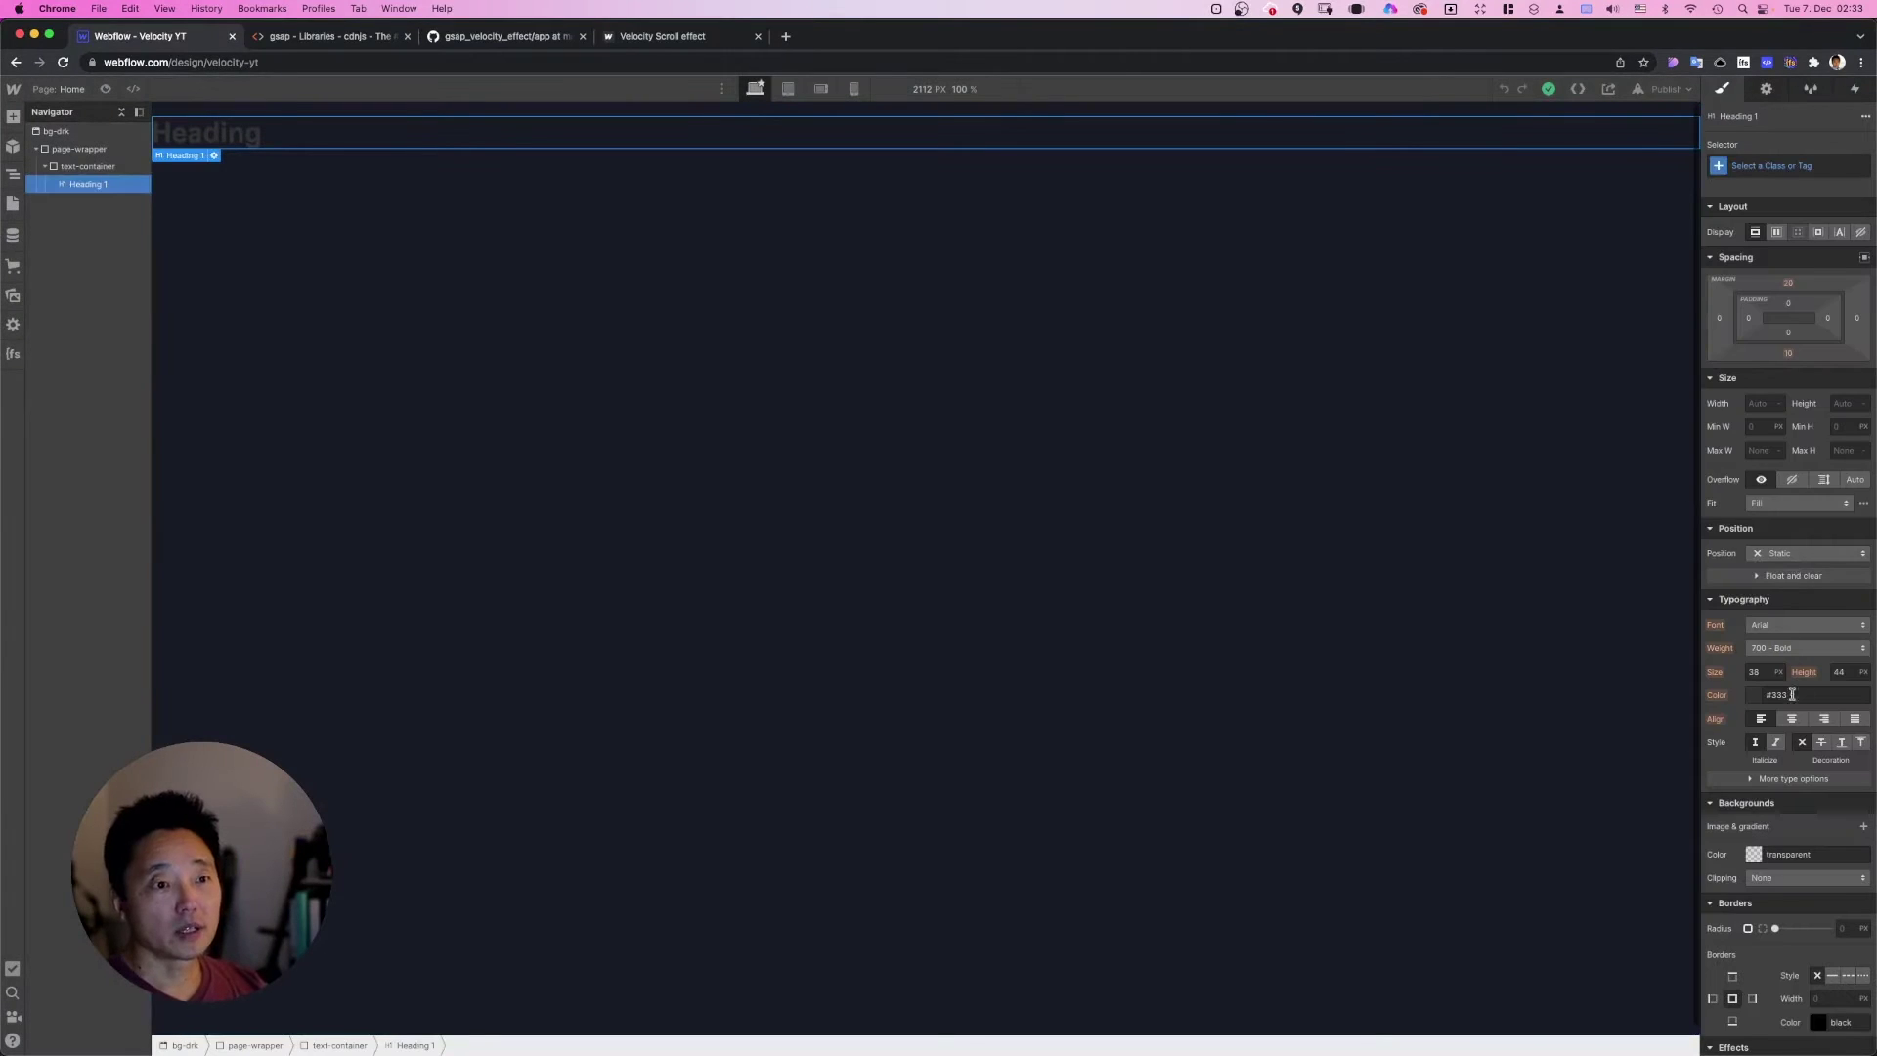
pyautogui.click(1754, 695)
pyautogui.moveTo(1750, 753); pyautogui.dragTo(1689, 684)
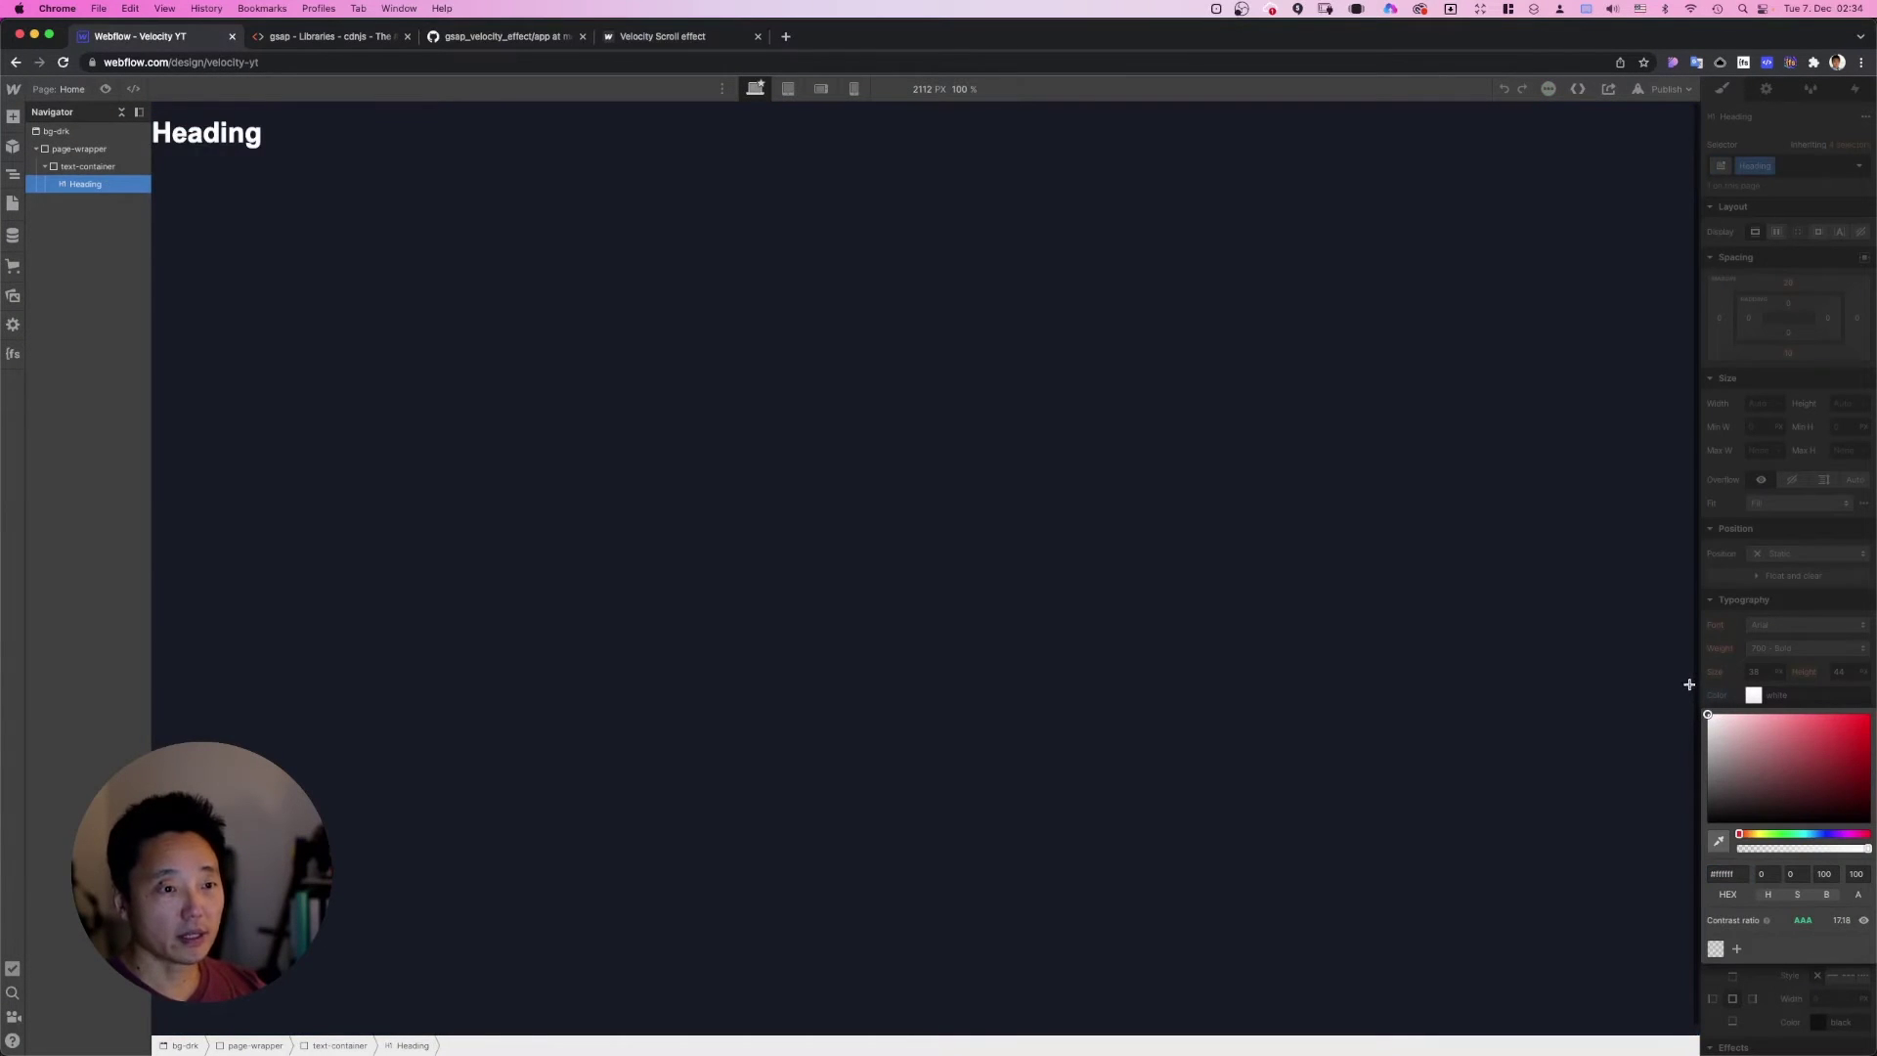
pyautogui.click(1781, 621)
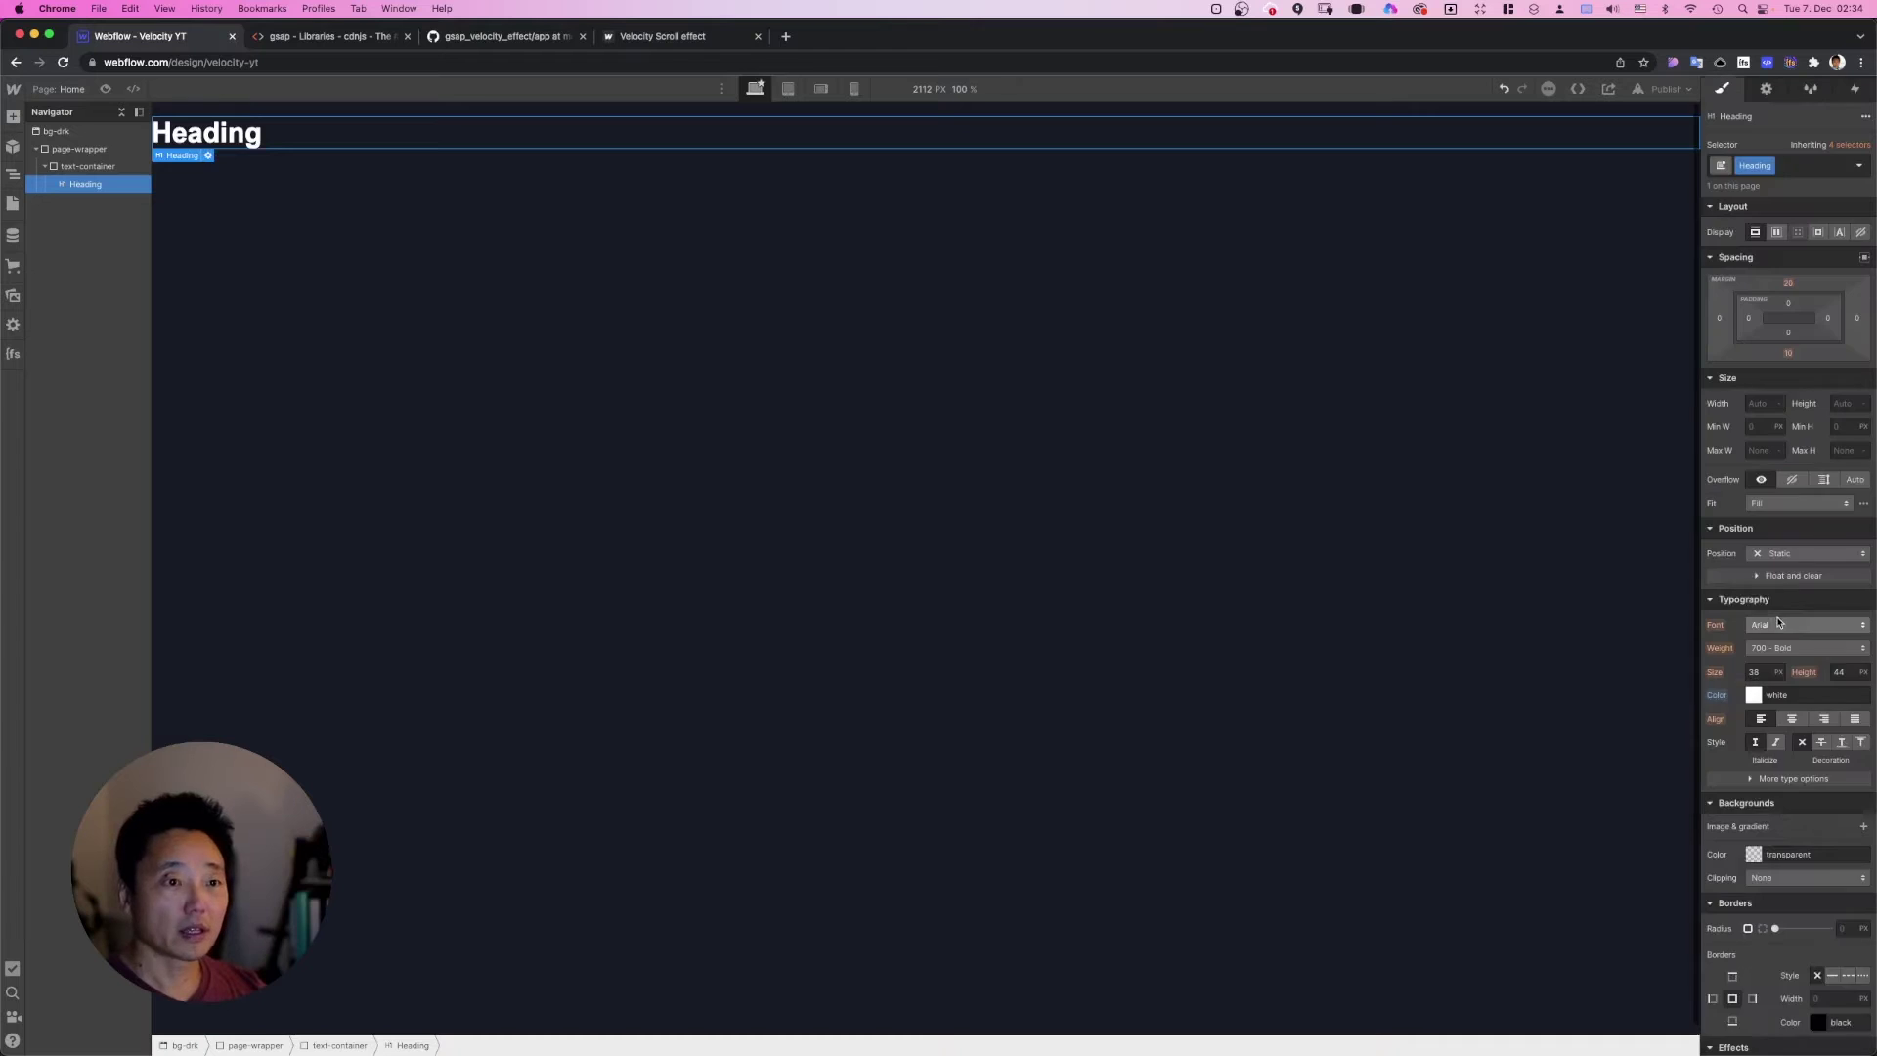
pyautogui.click(1793, 628)
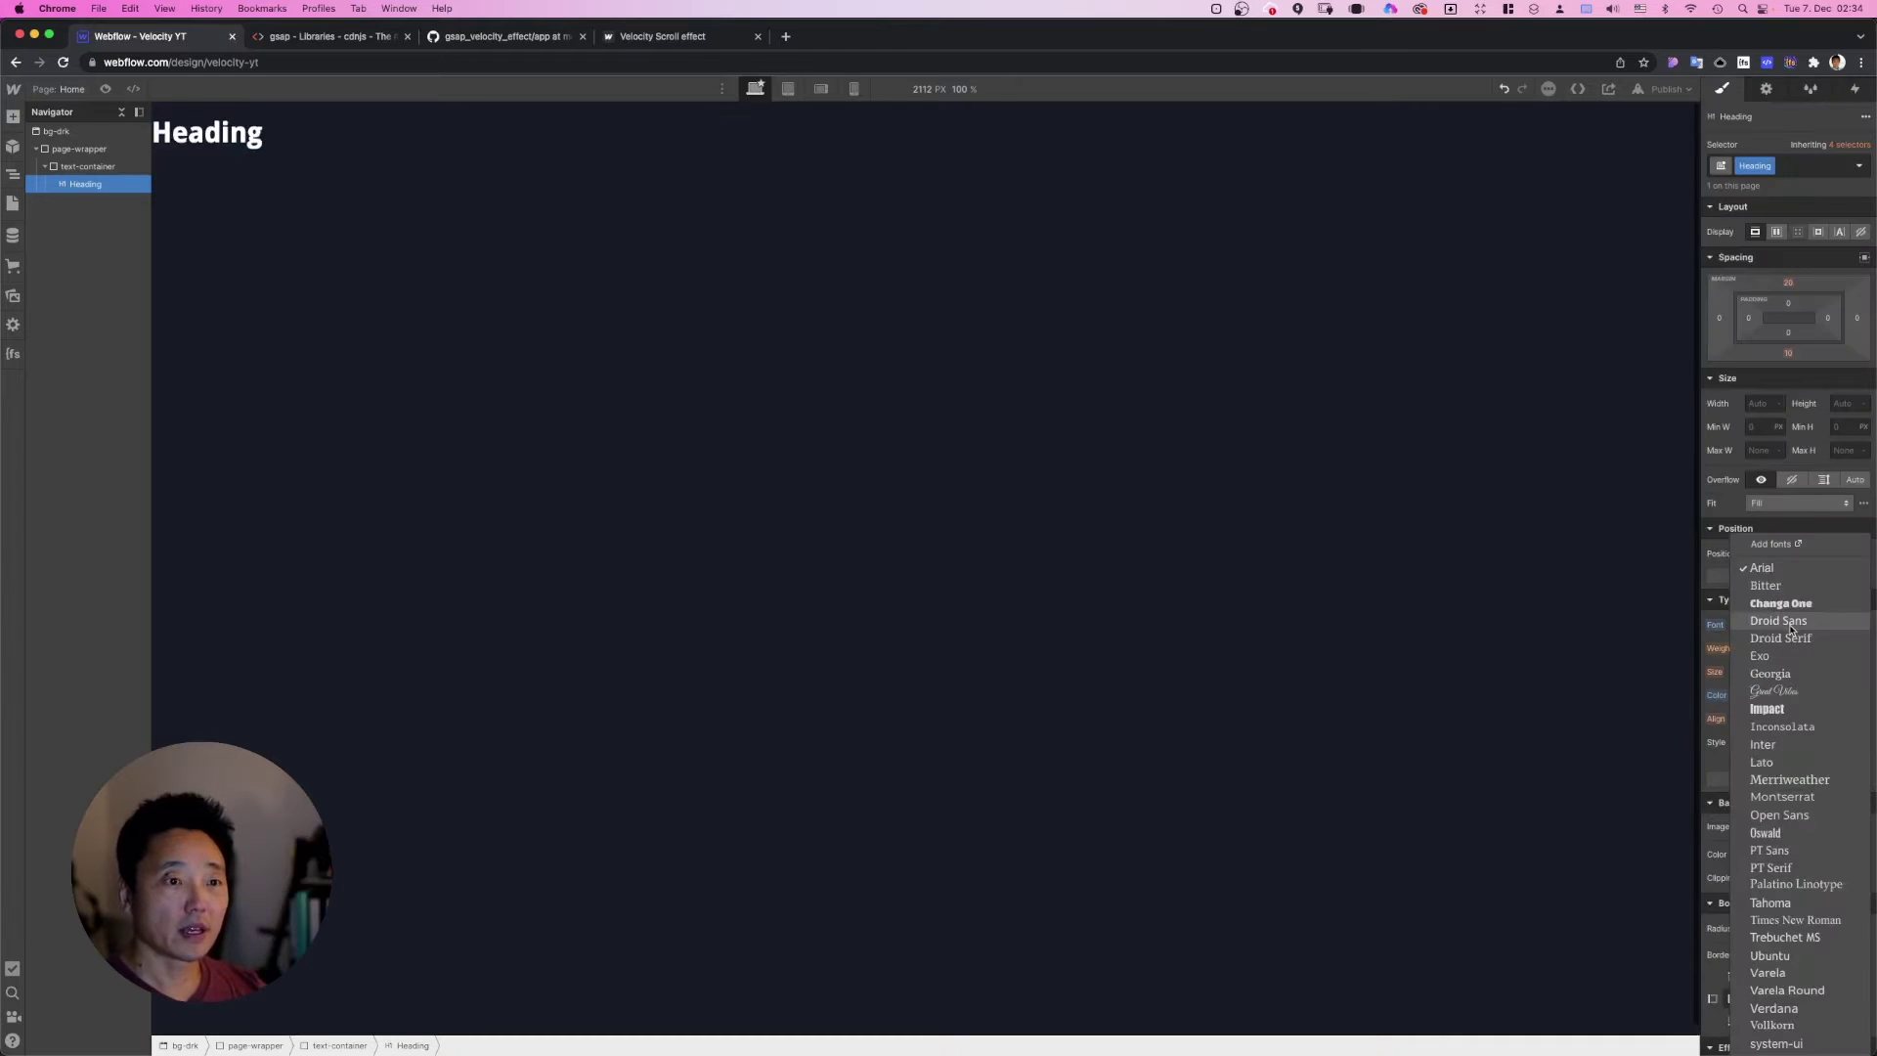
pyautogui.click(1792, 746)
pyautogui.click(1789, 648)
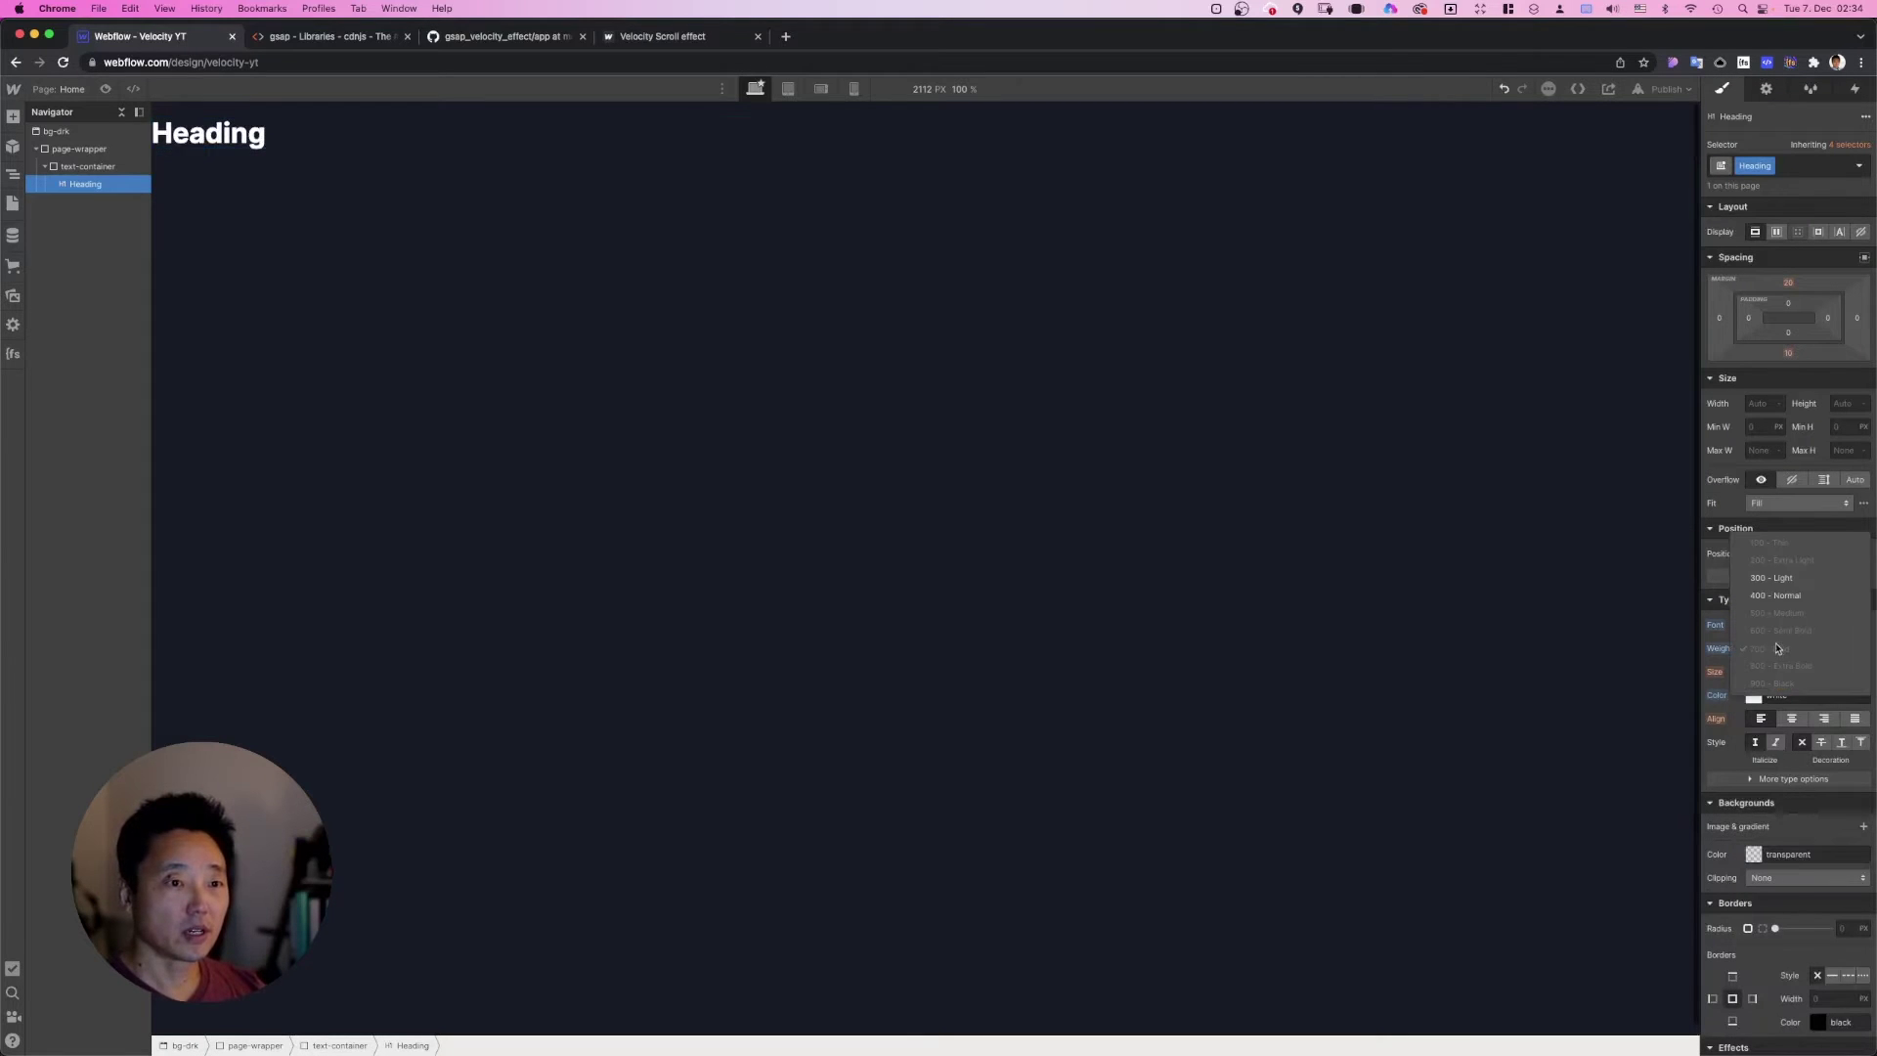
pyautogui.click(1799, 577)
# Step: Set the heading size to 9vw, unitless line height 1, and negative letter spacing
pyautogui.click(1757, 671)
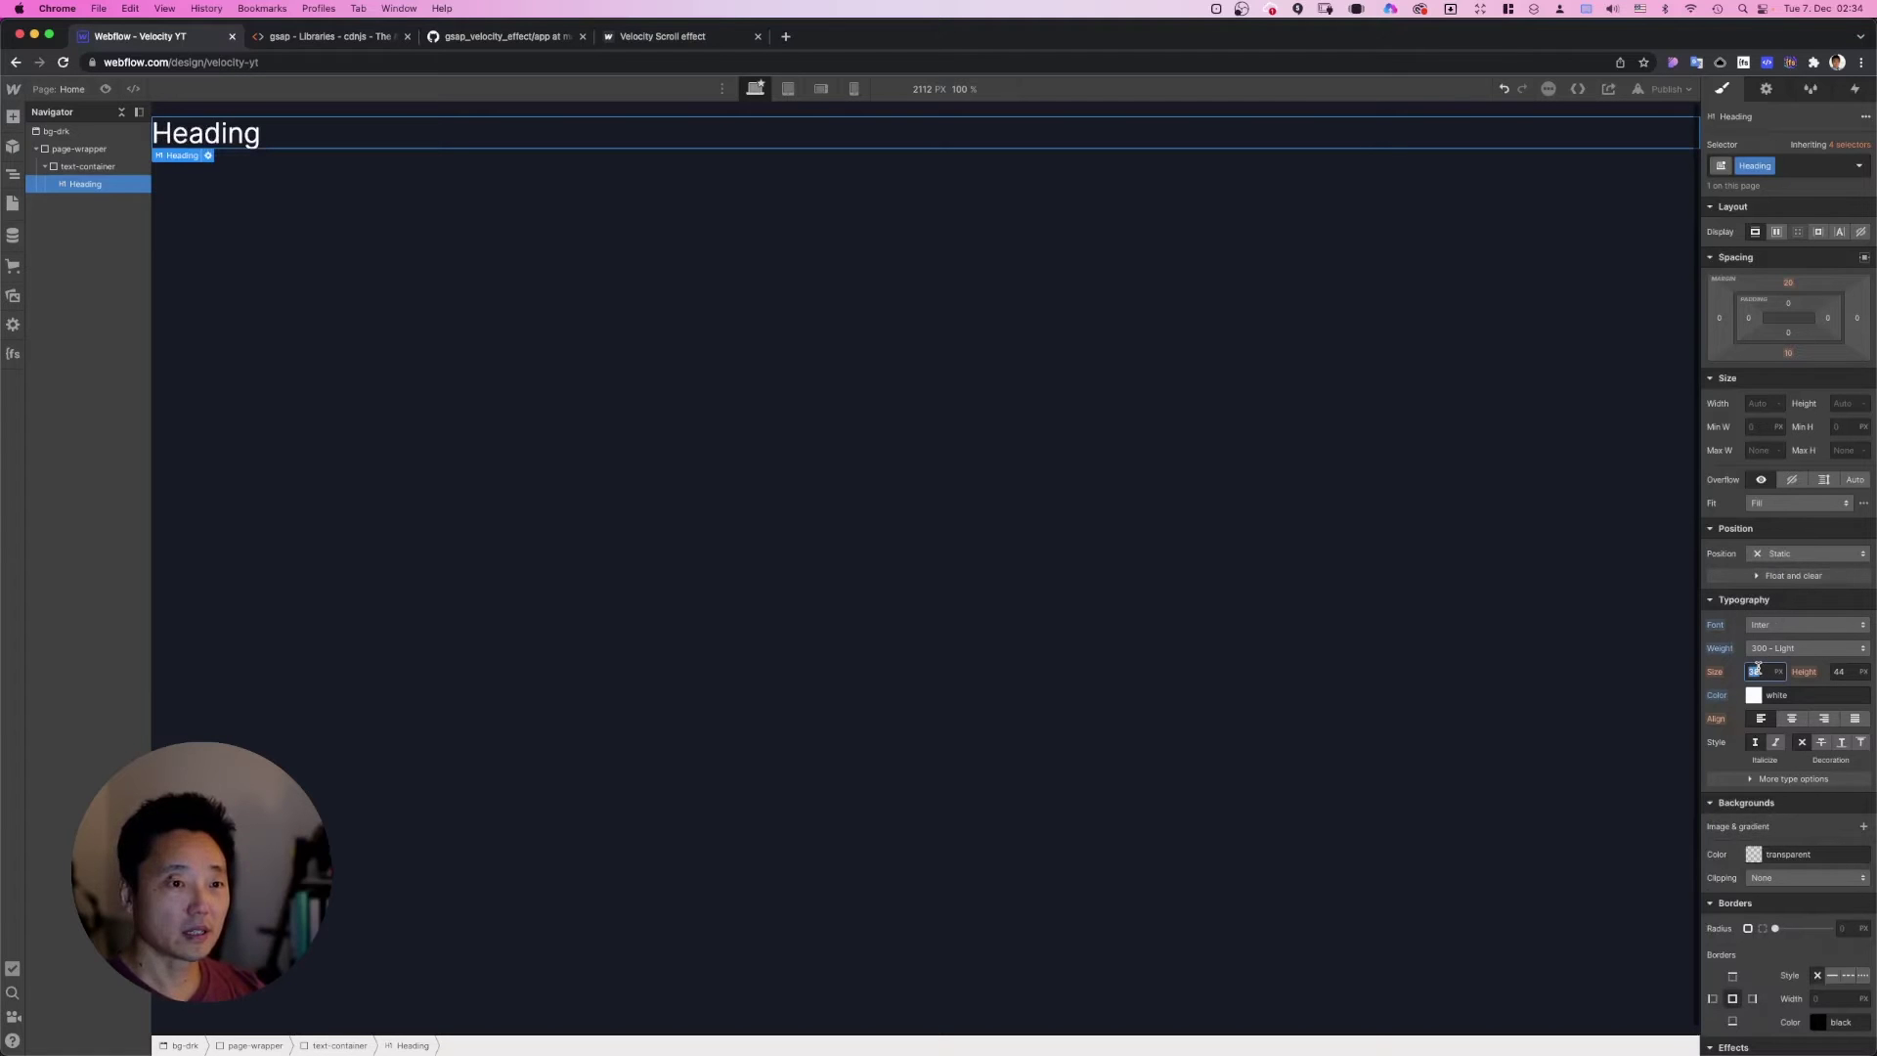
pyautogui.write('9')
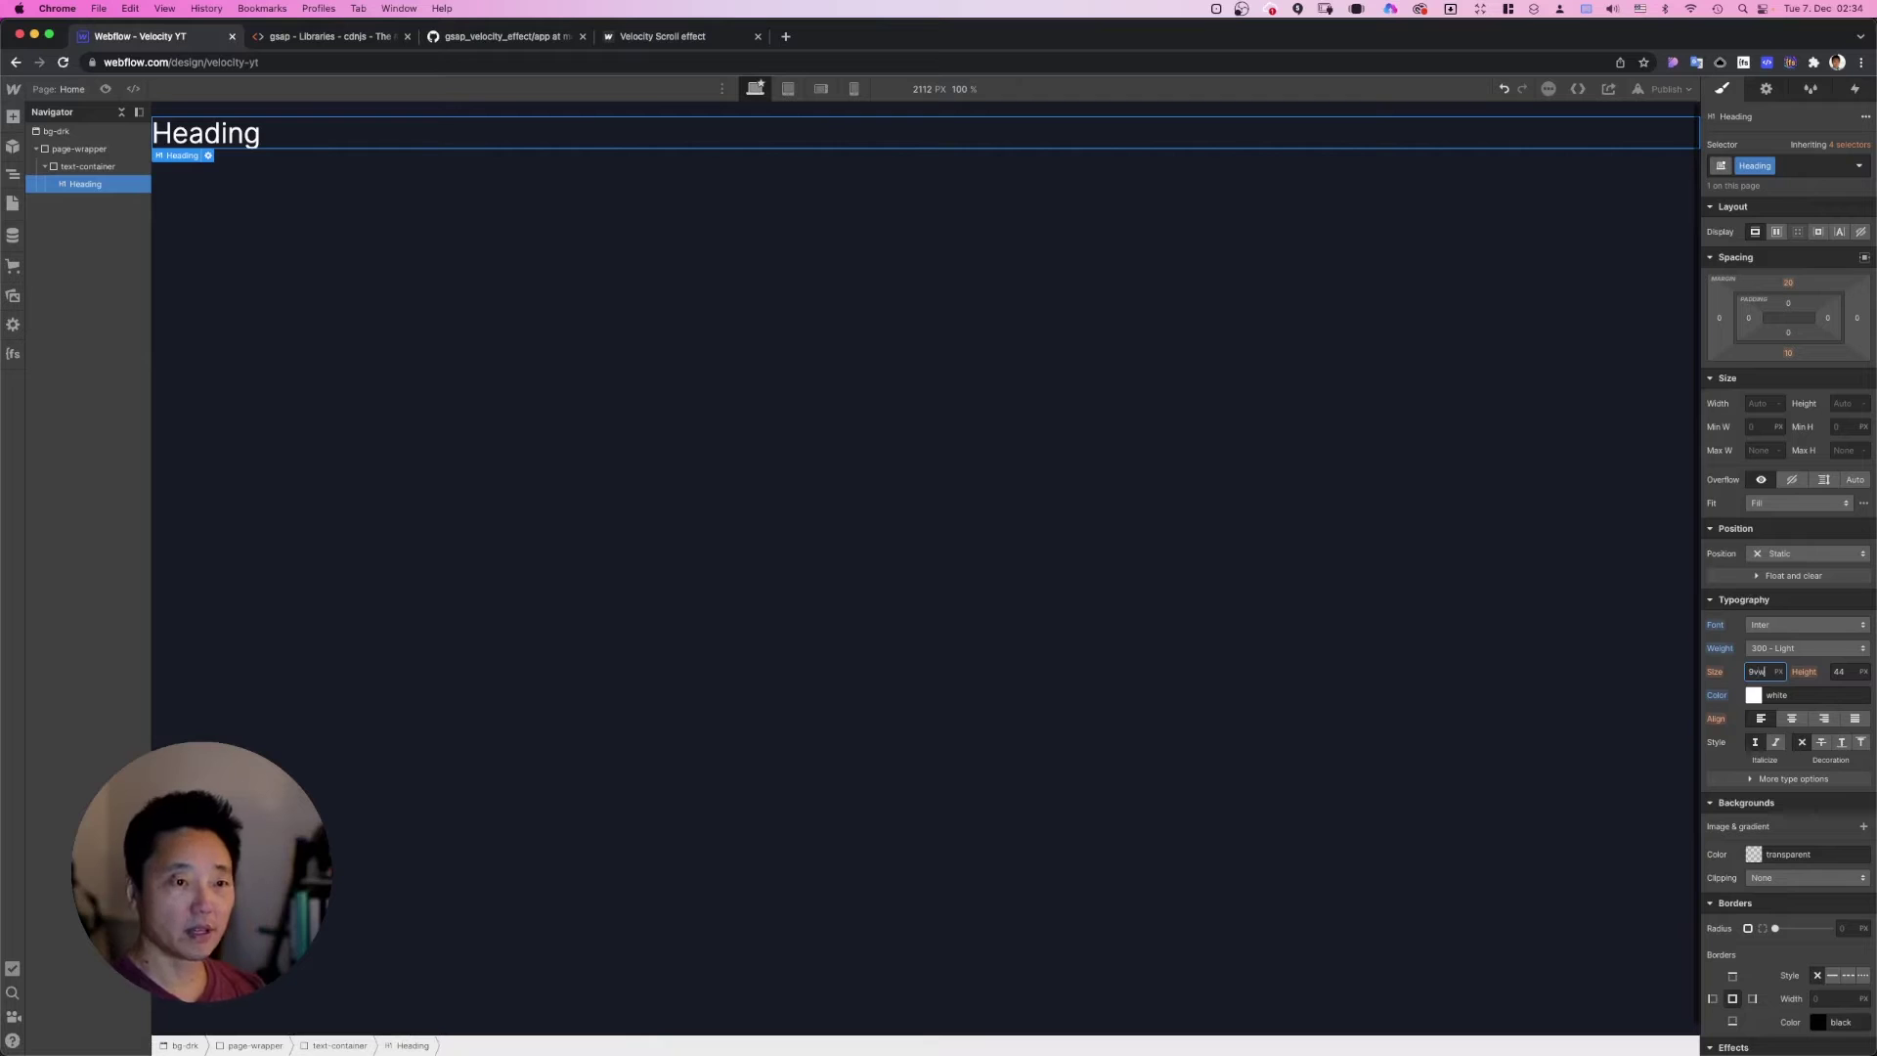
pyautogui.write('vw')
pyautogui.press('Return')
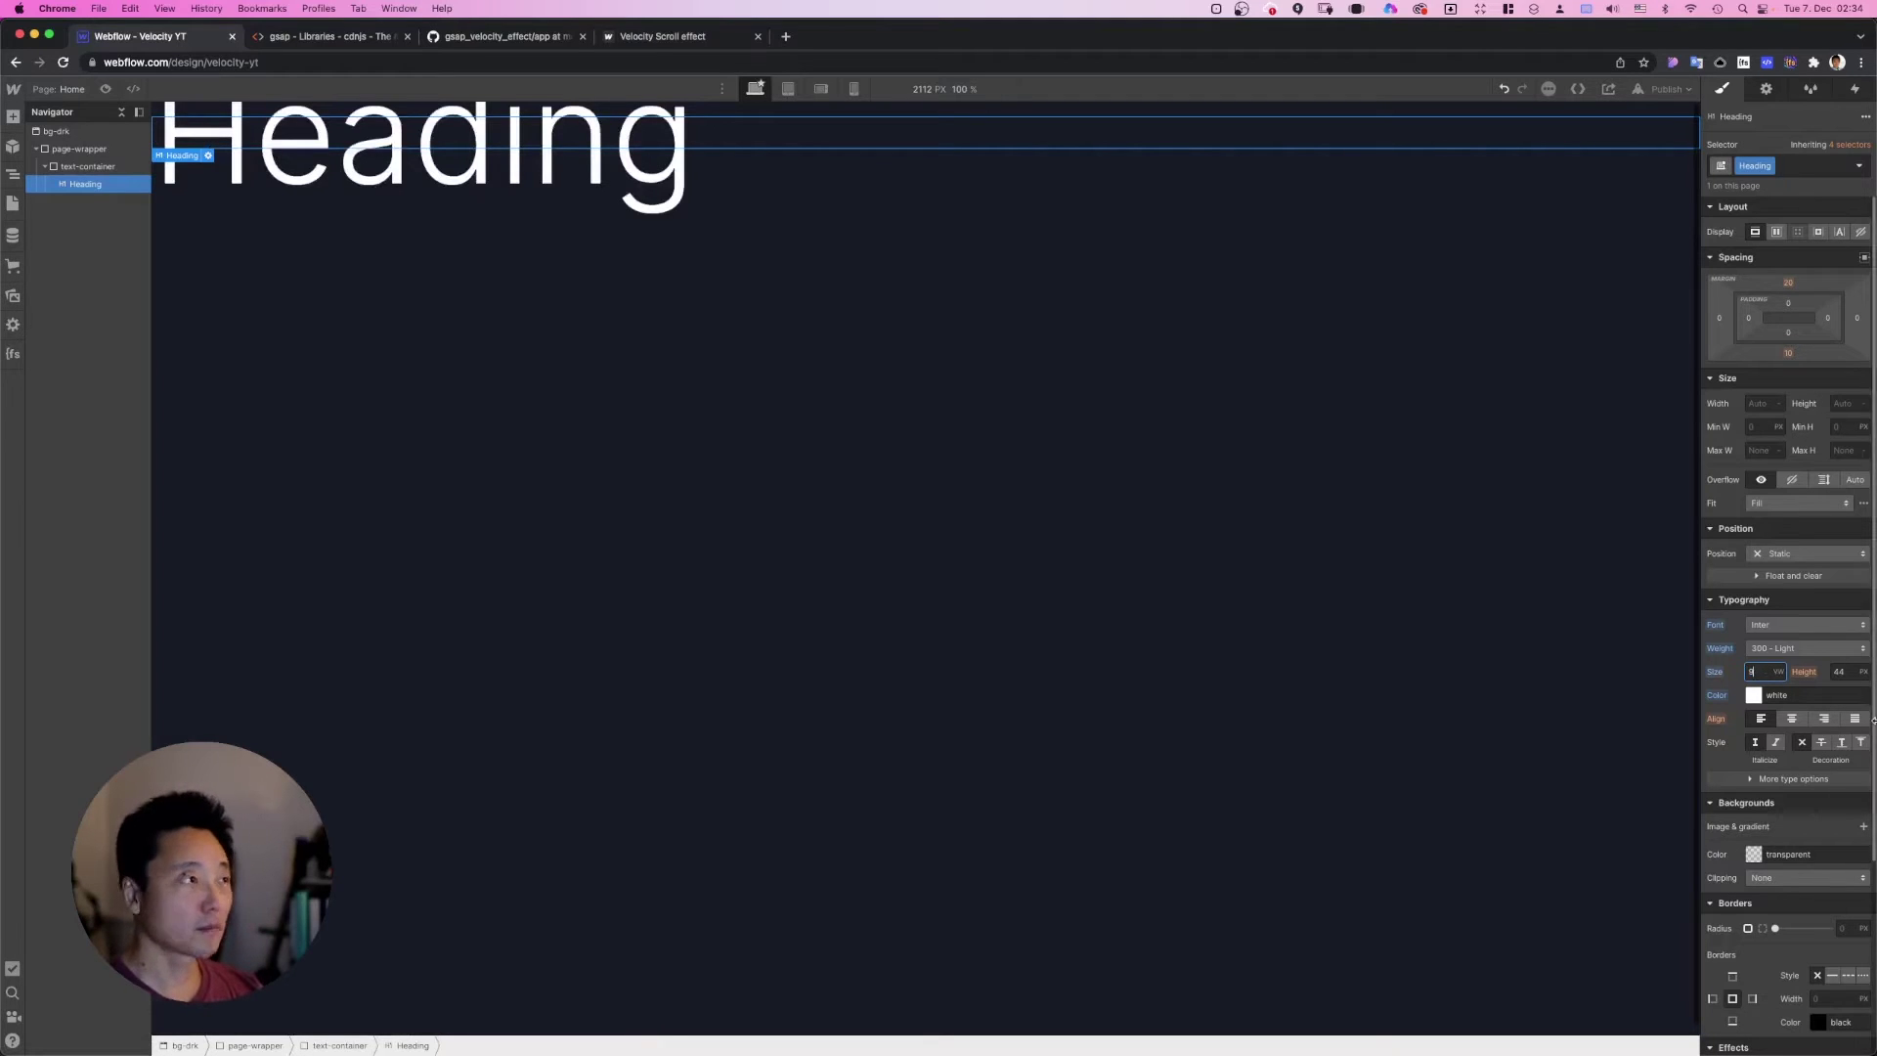
pyautogui.click(1843, 671)
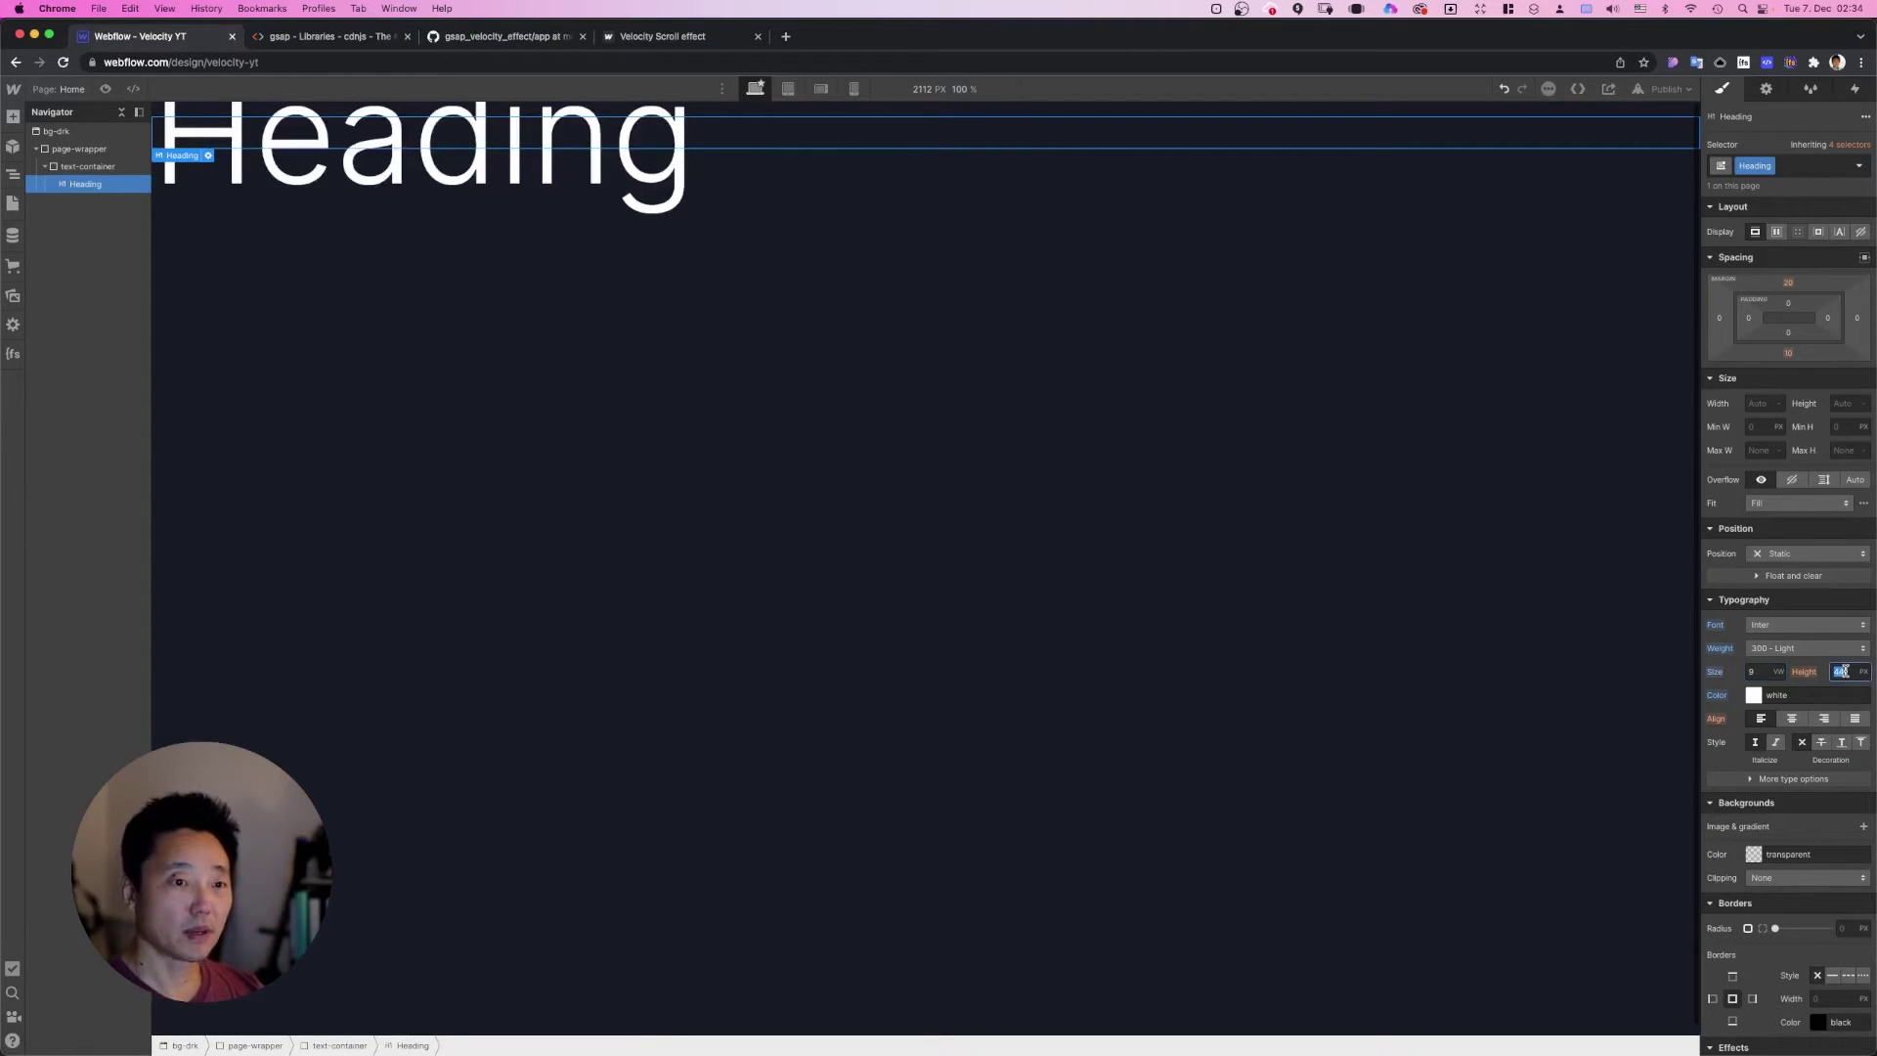
pyautogui.write('1')
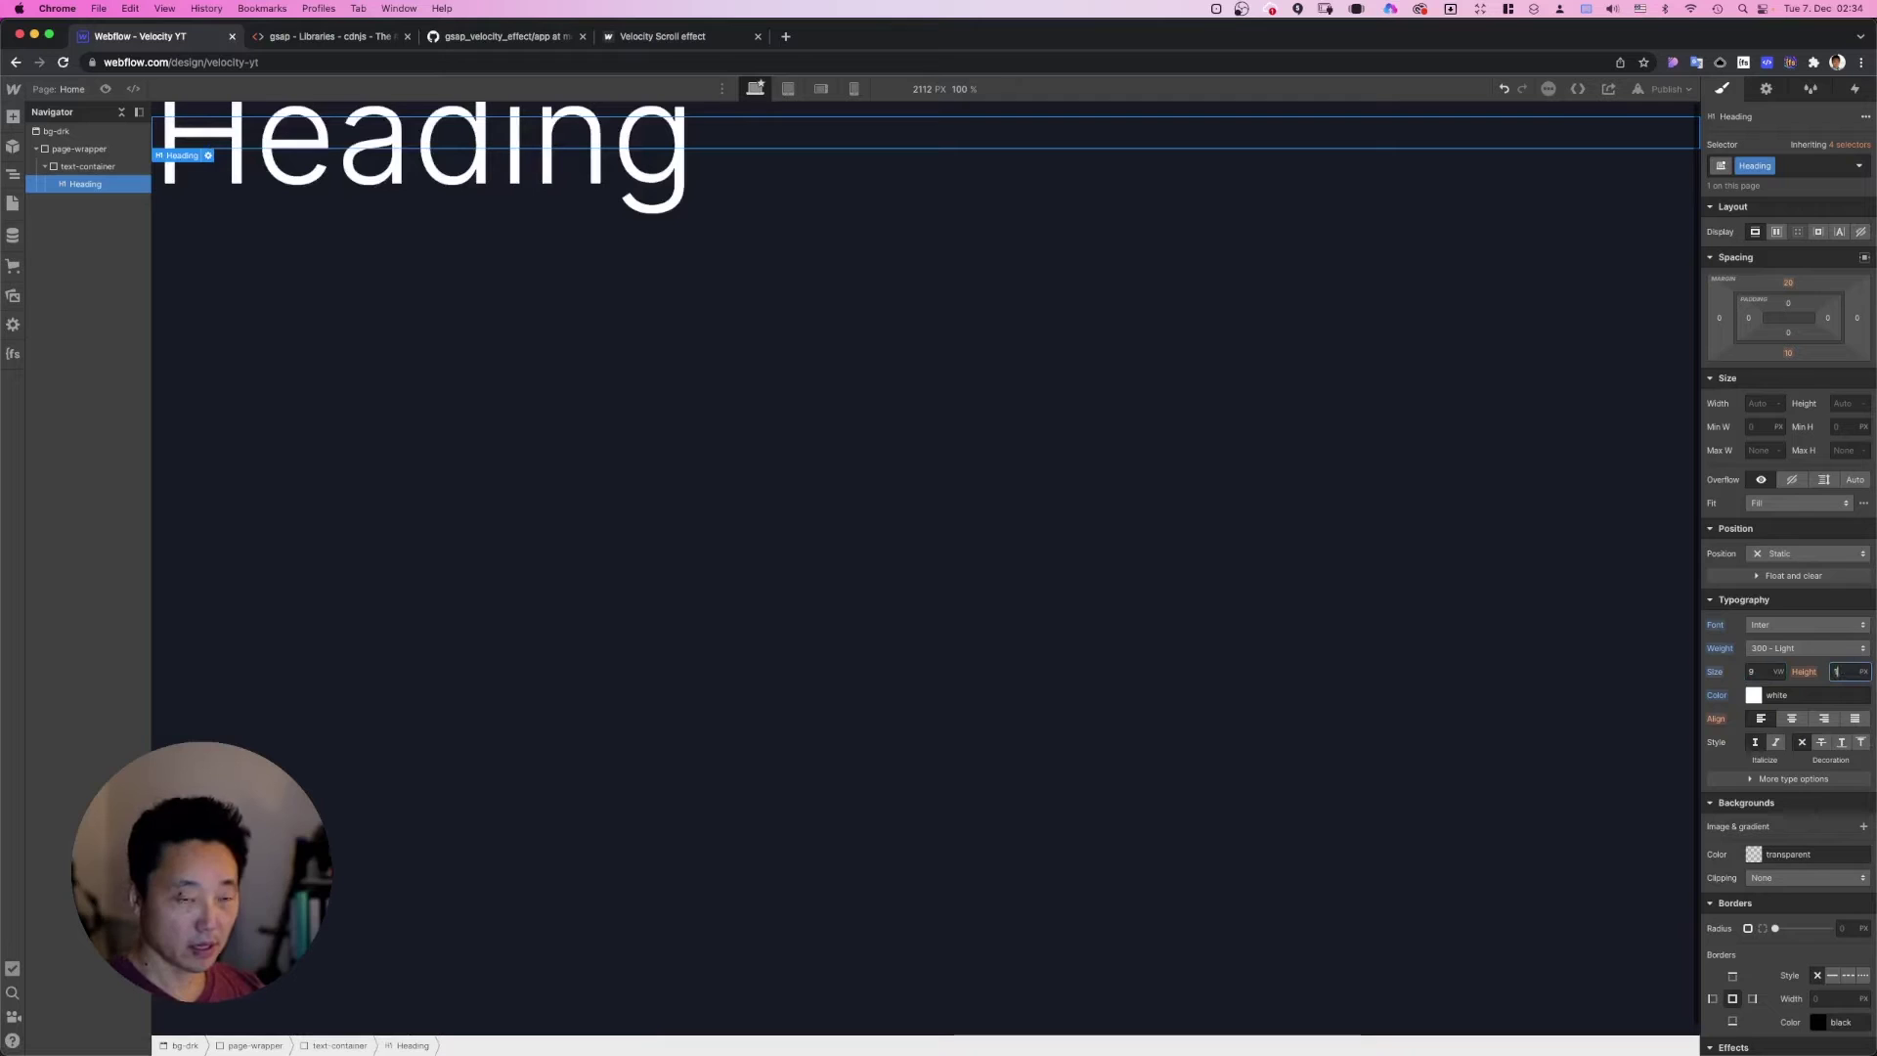
pyautogui.click(1864, 672)
pyautogui.click(1850, 777)
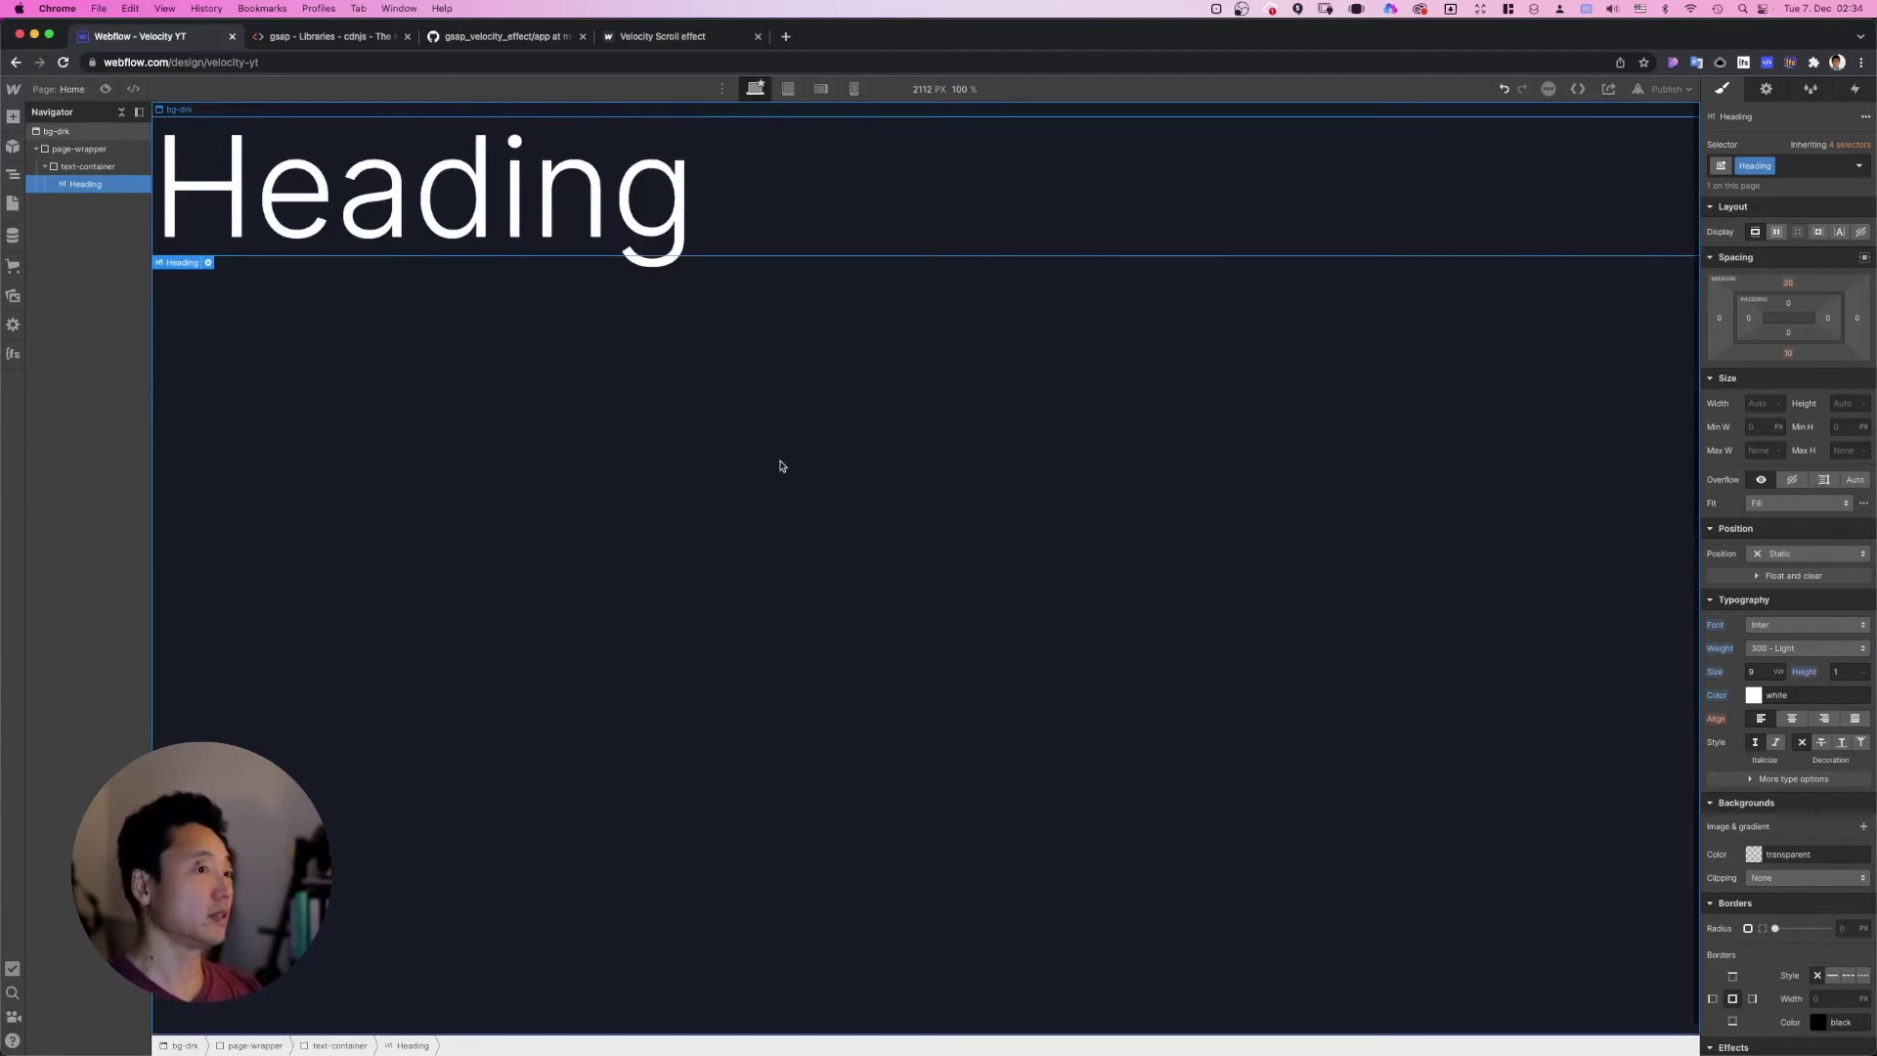
pyautogui.click(1766, 780)
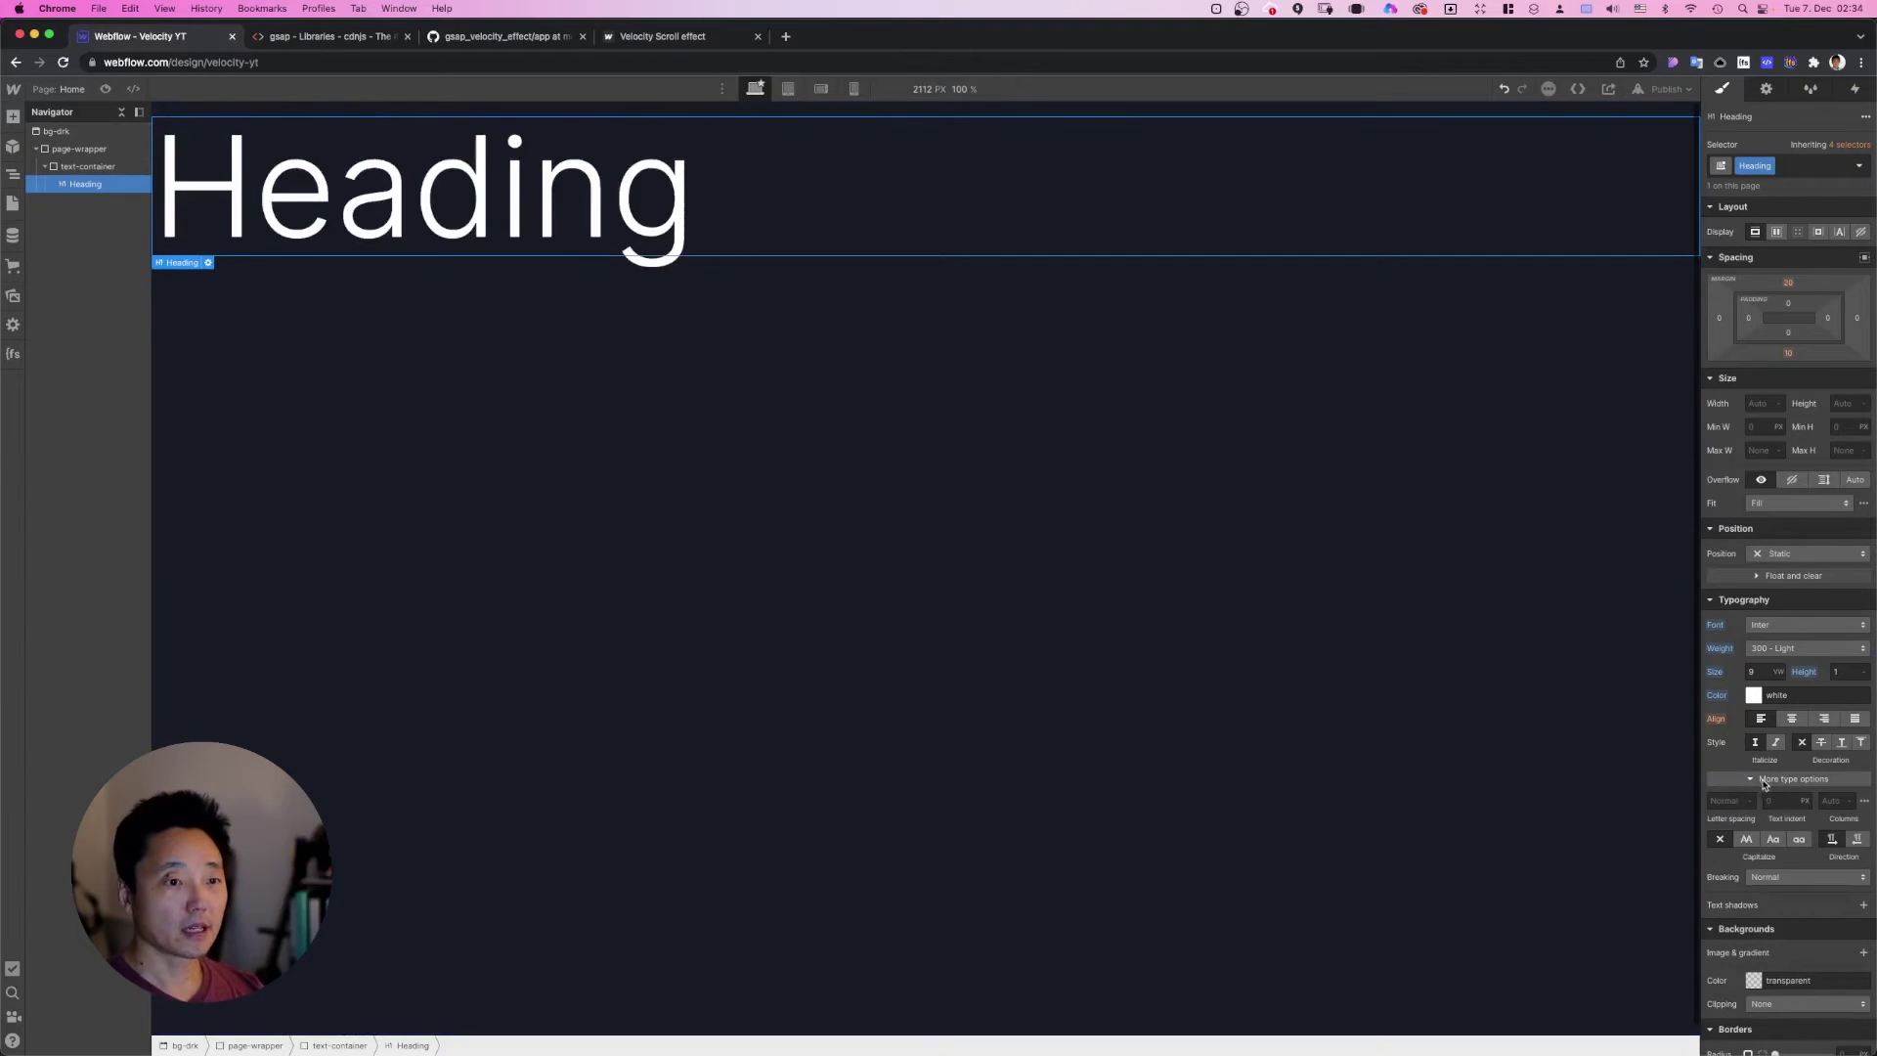
pyautogui.click(1731, 800)
pyautogui.press('Down')
pyautogui.press('Down')
pyautogui.press('Down')
pyautogui.press('Down')
pyautogui.press('Down')
pyautogui.press('Down')
pyautogui.press('Down')
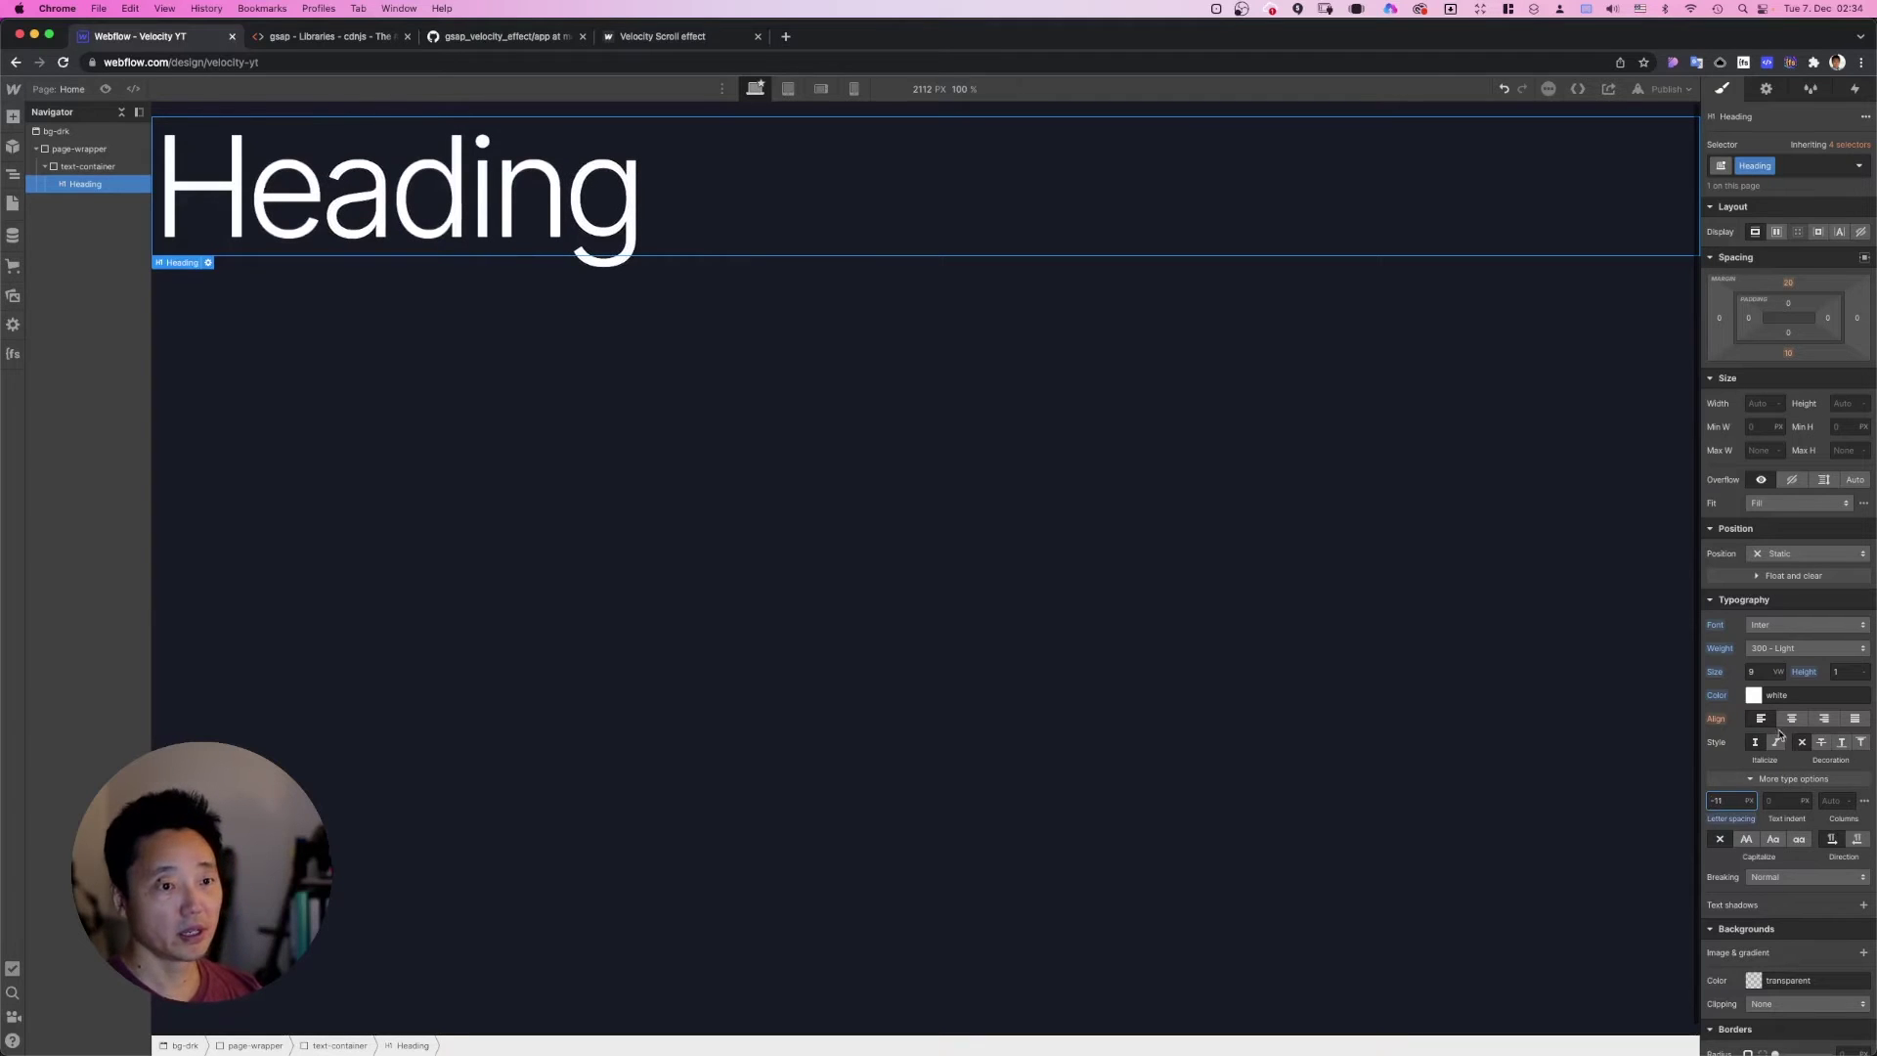
# Step: Duplicate the heading and change the top copy's text to 'Velocity'
pyautogui.click(1056, 378)
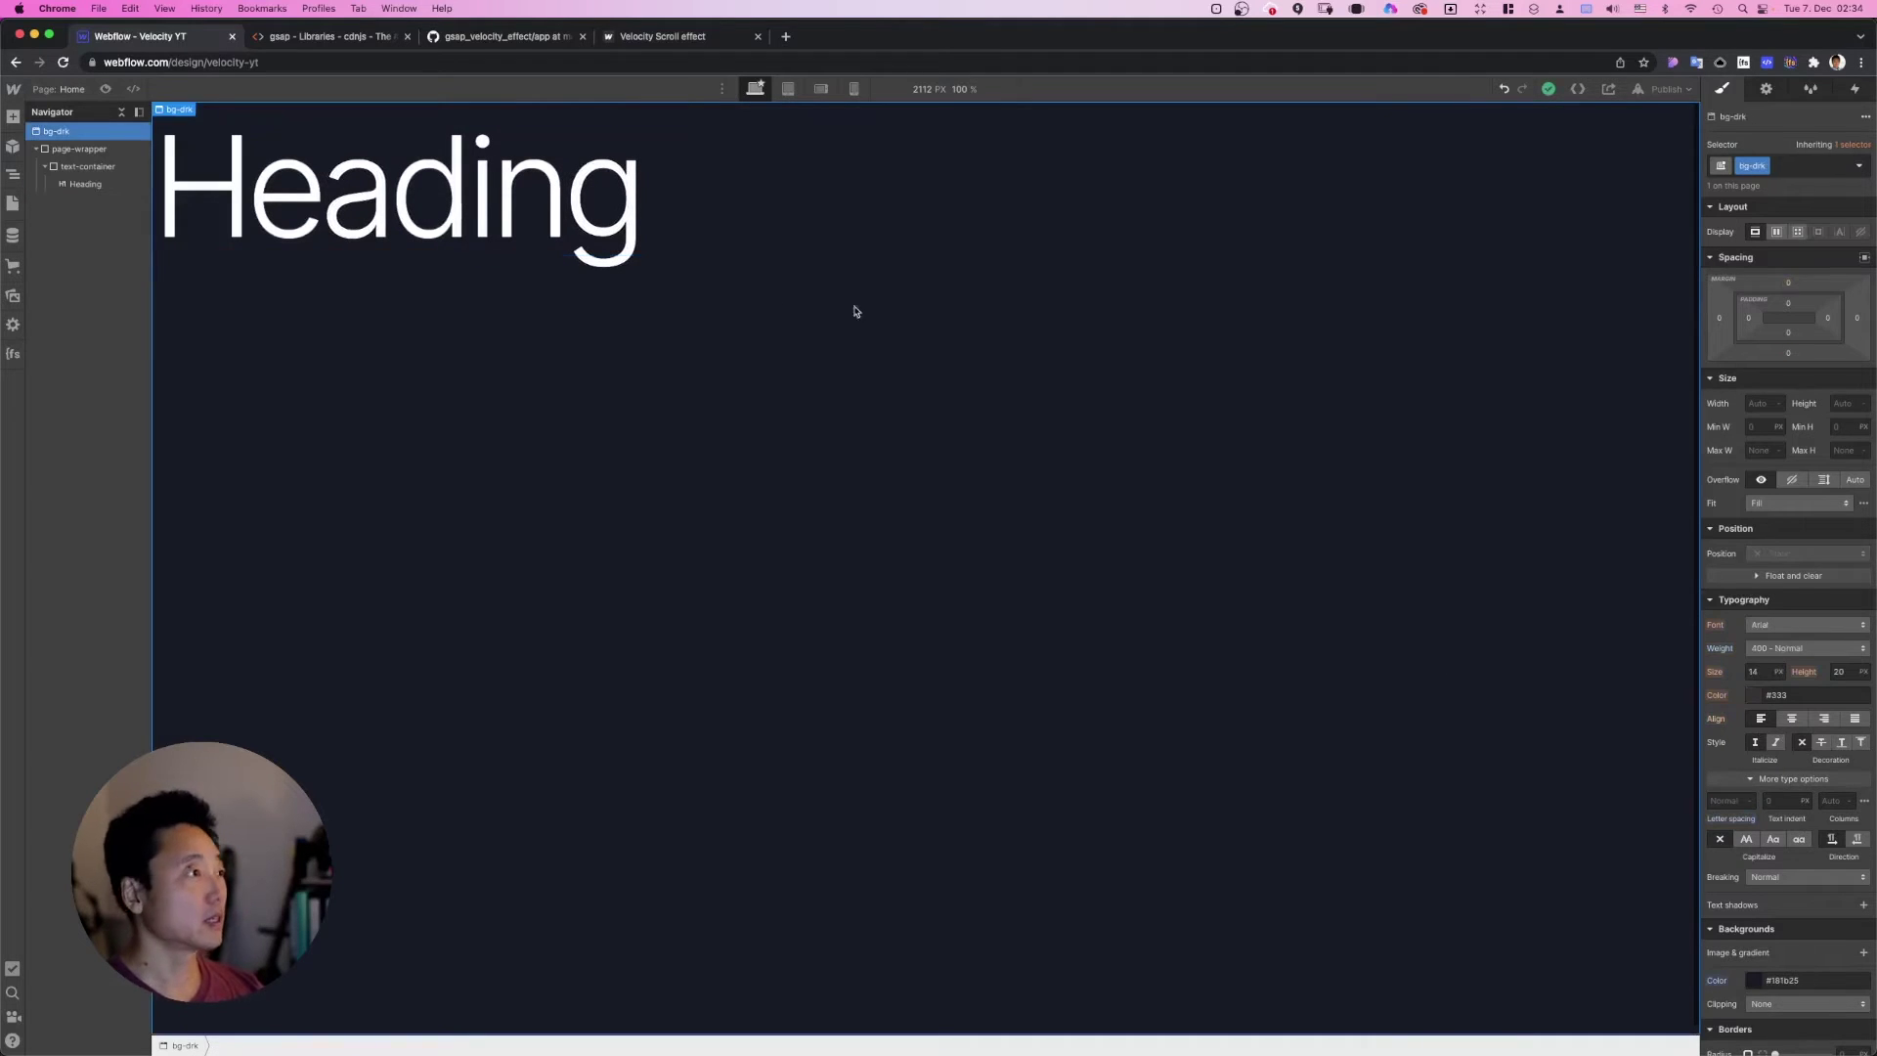
pyautogui.click(567, 222)
pyautogui.press('super+d')
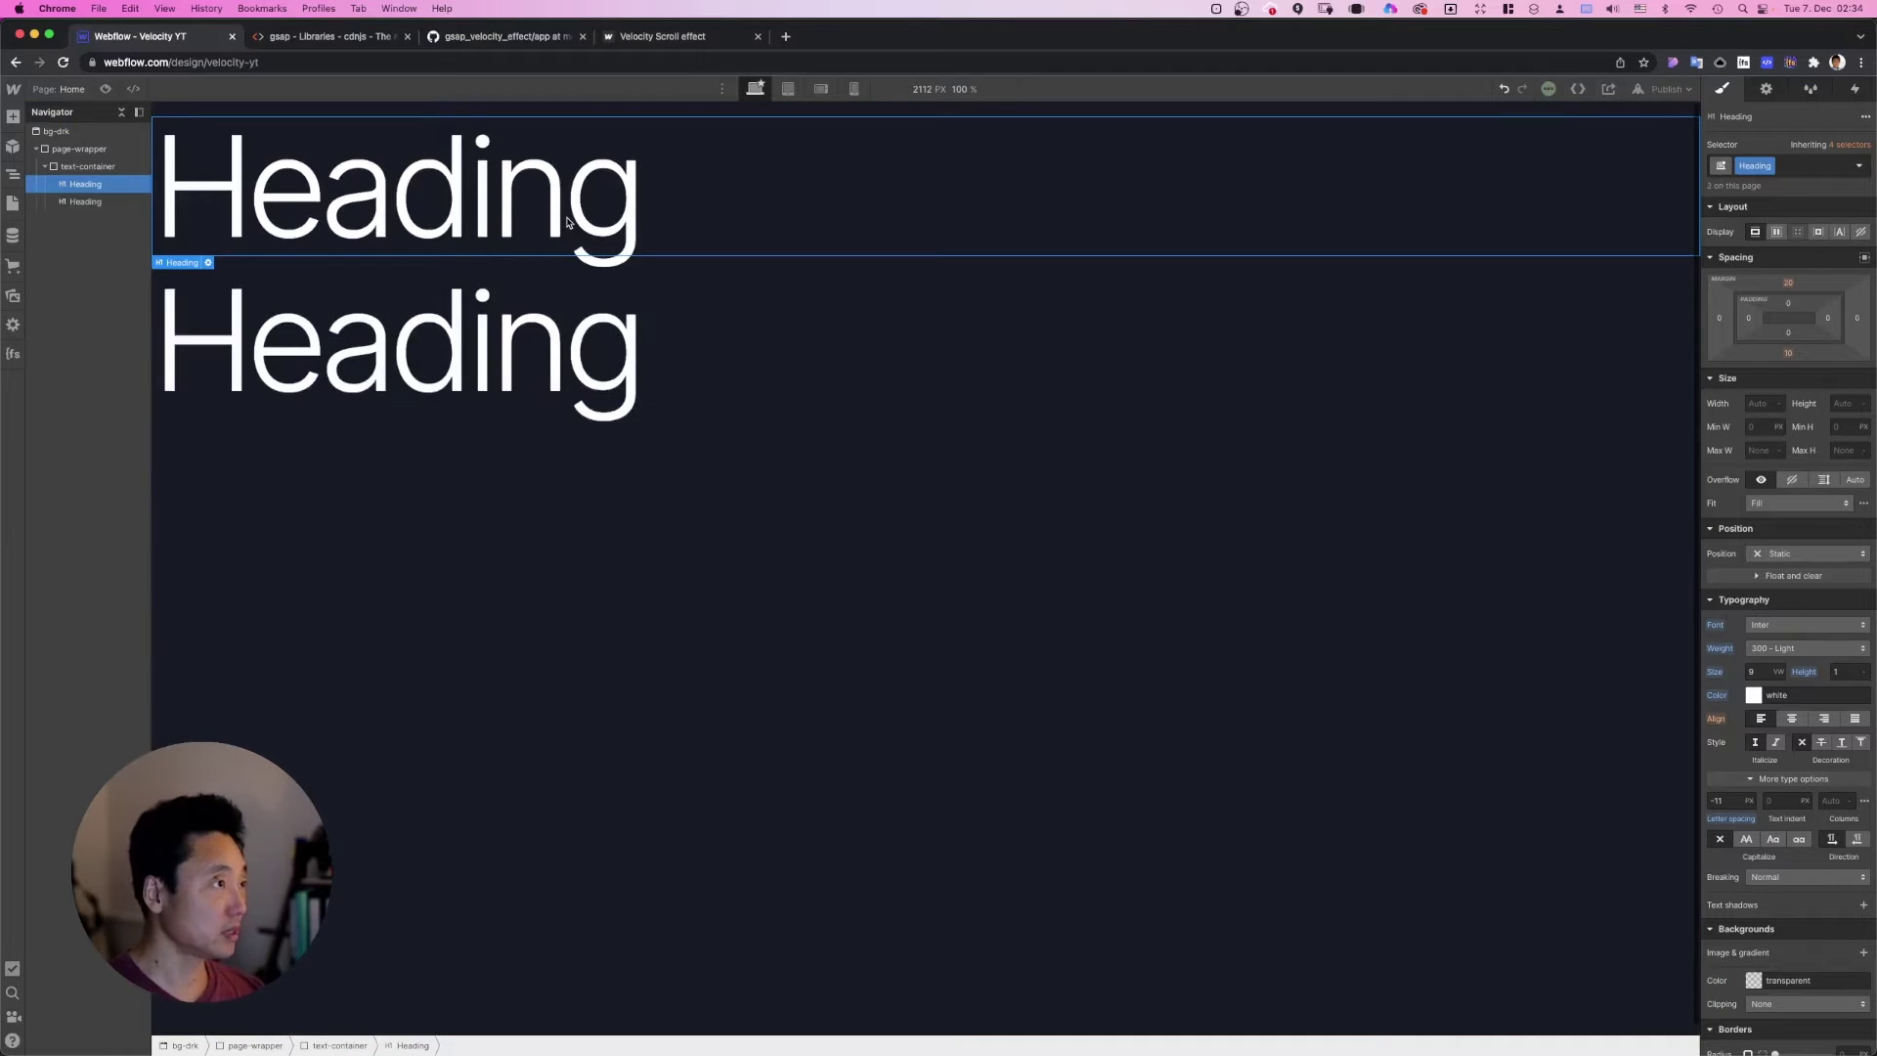
pyautogui.doubleClick(452, 210)
pyautogui.doubleClick(452, 209)
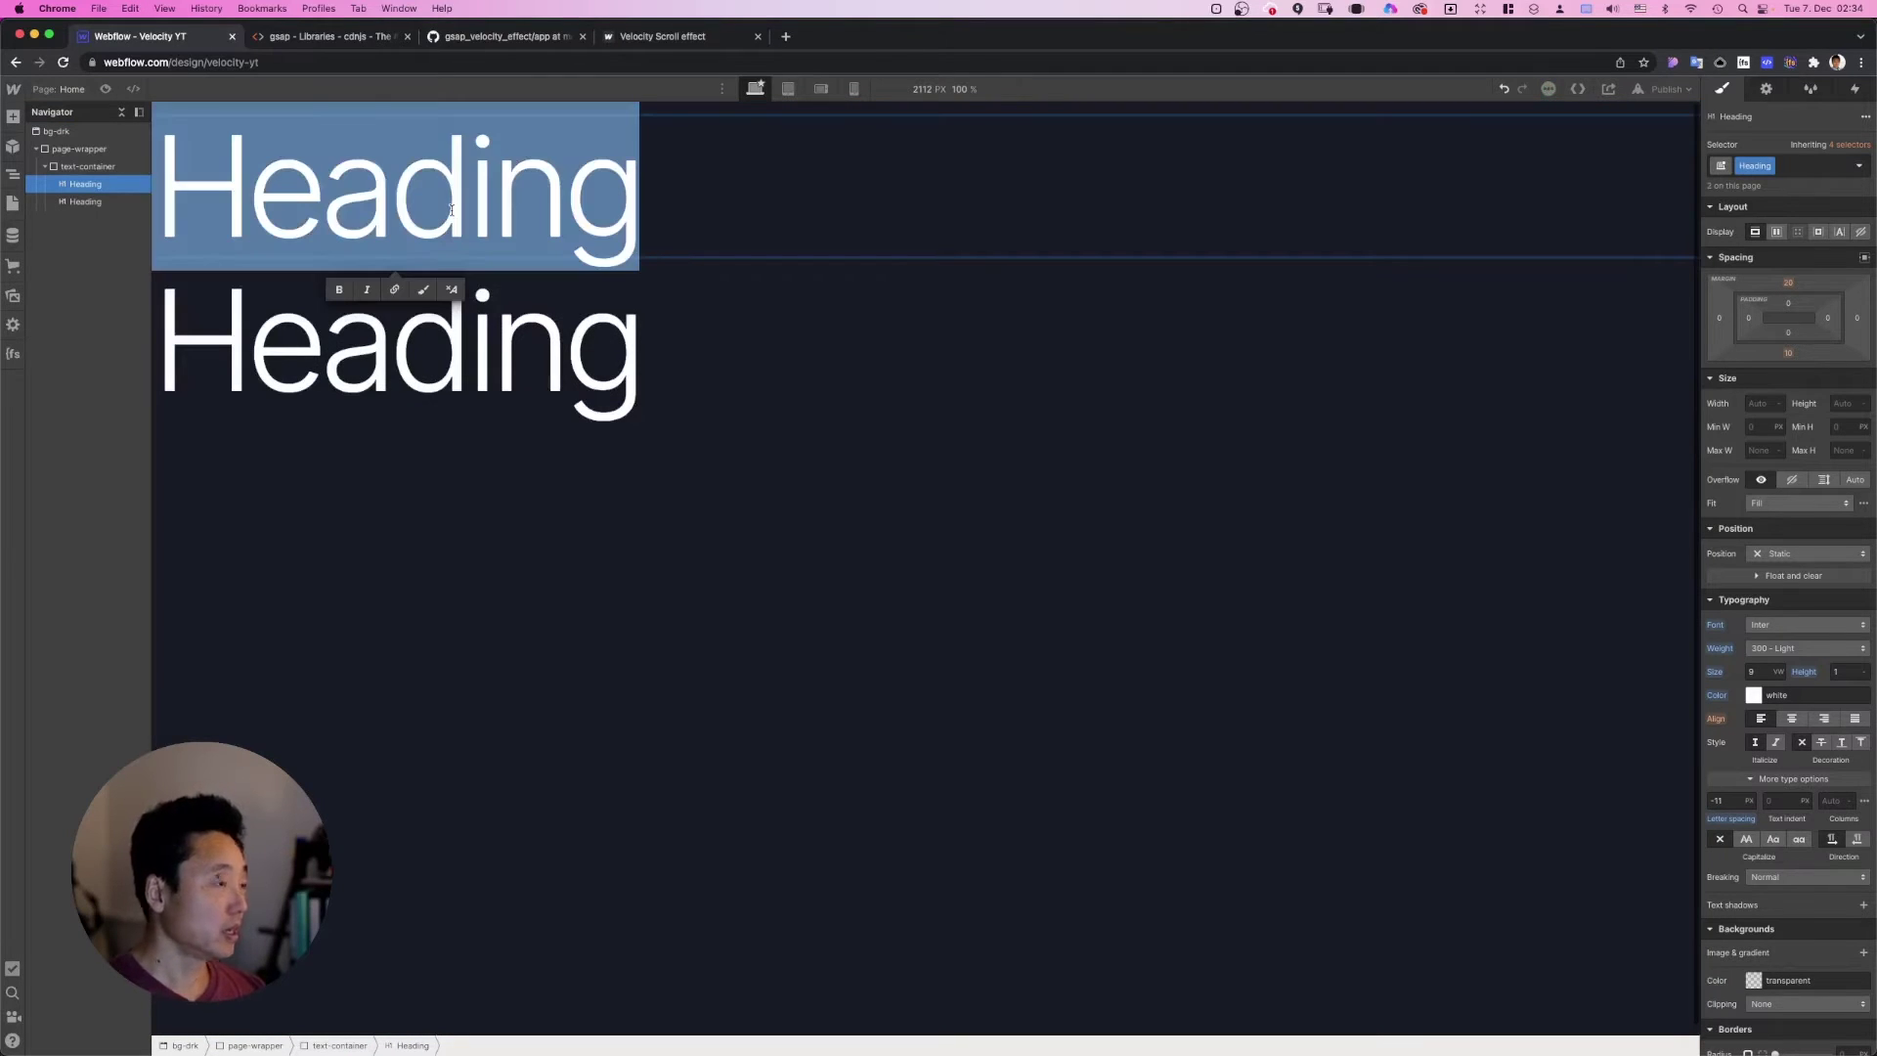
pyautogui.write('Velocity')
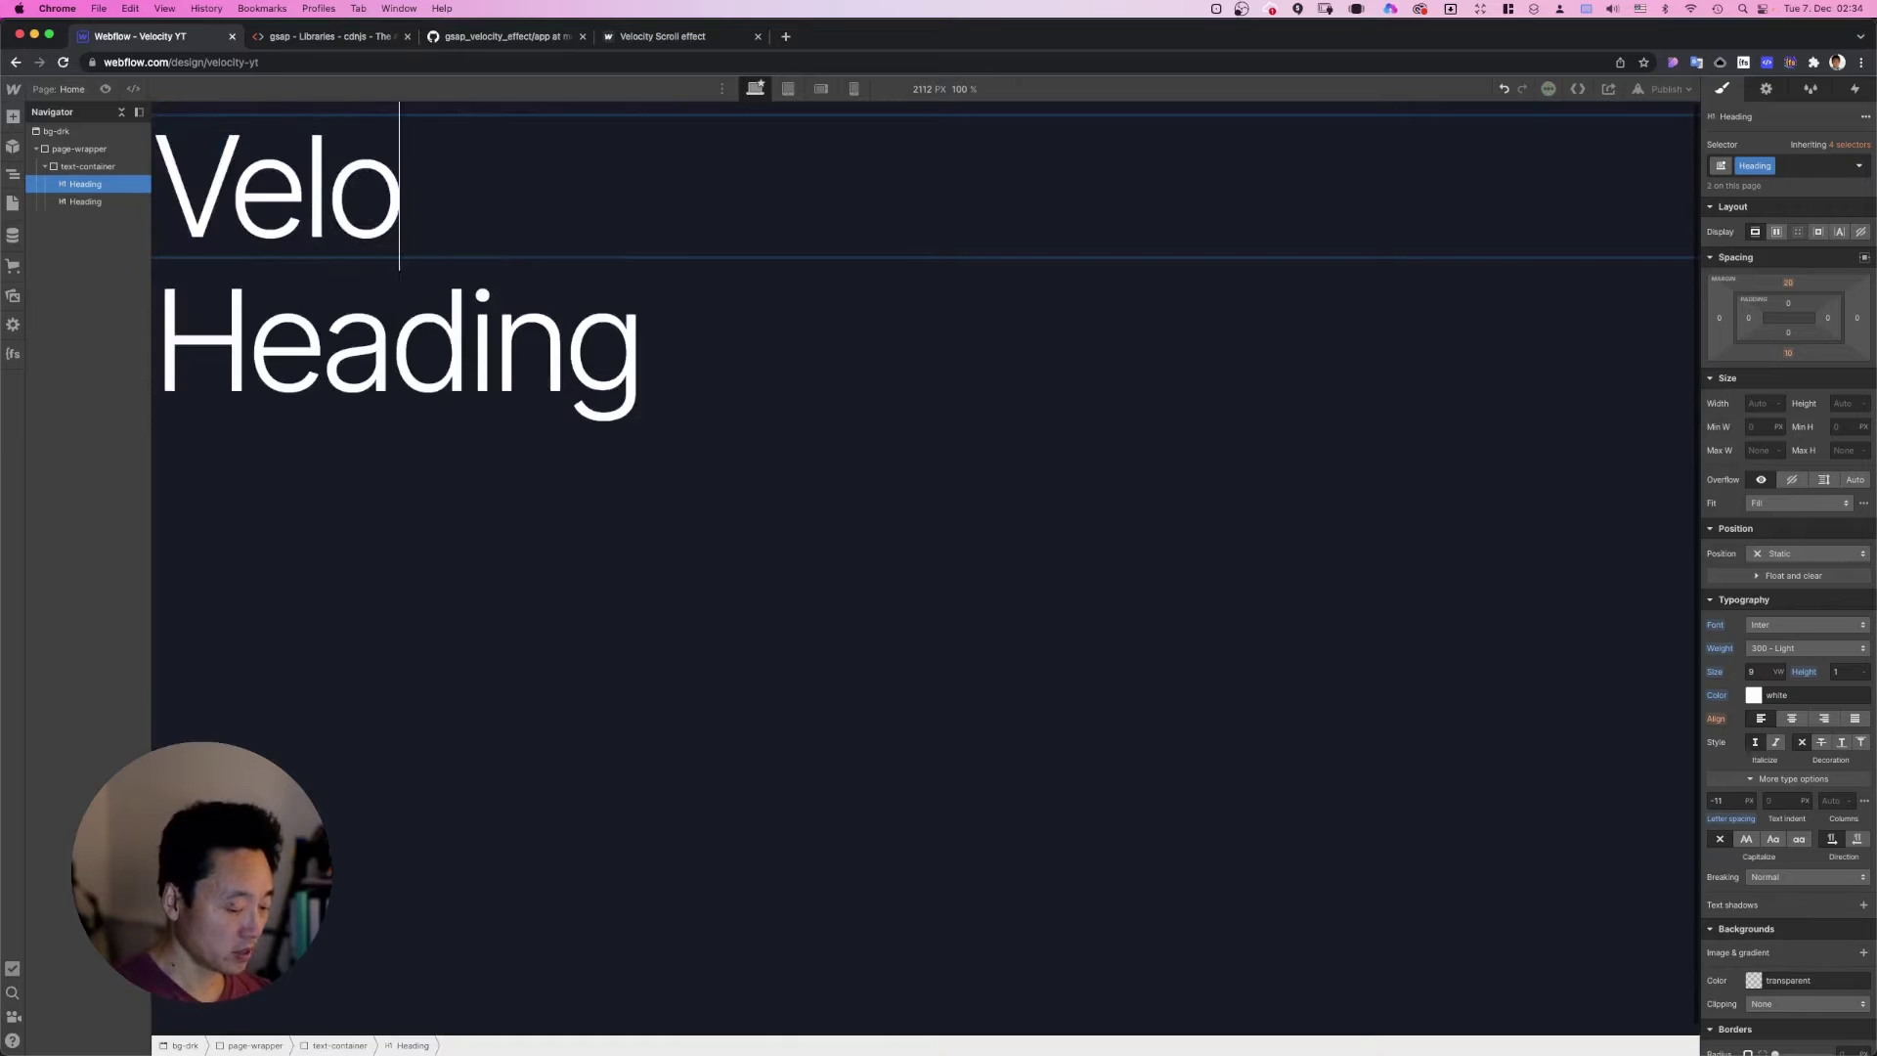
# Step: Change the second heading's text to 'Scroll Effect'
pyautogui.click(397, 360)
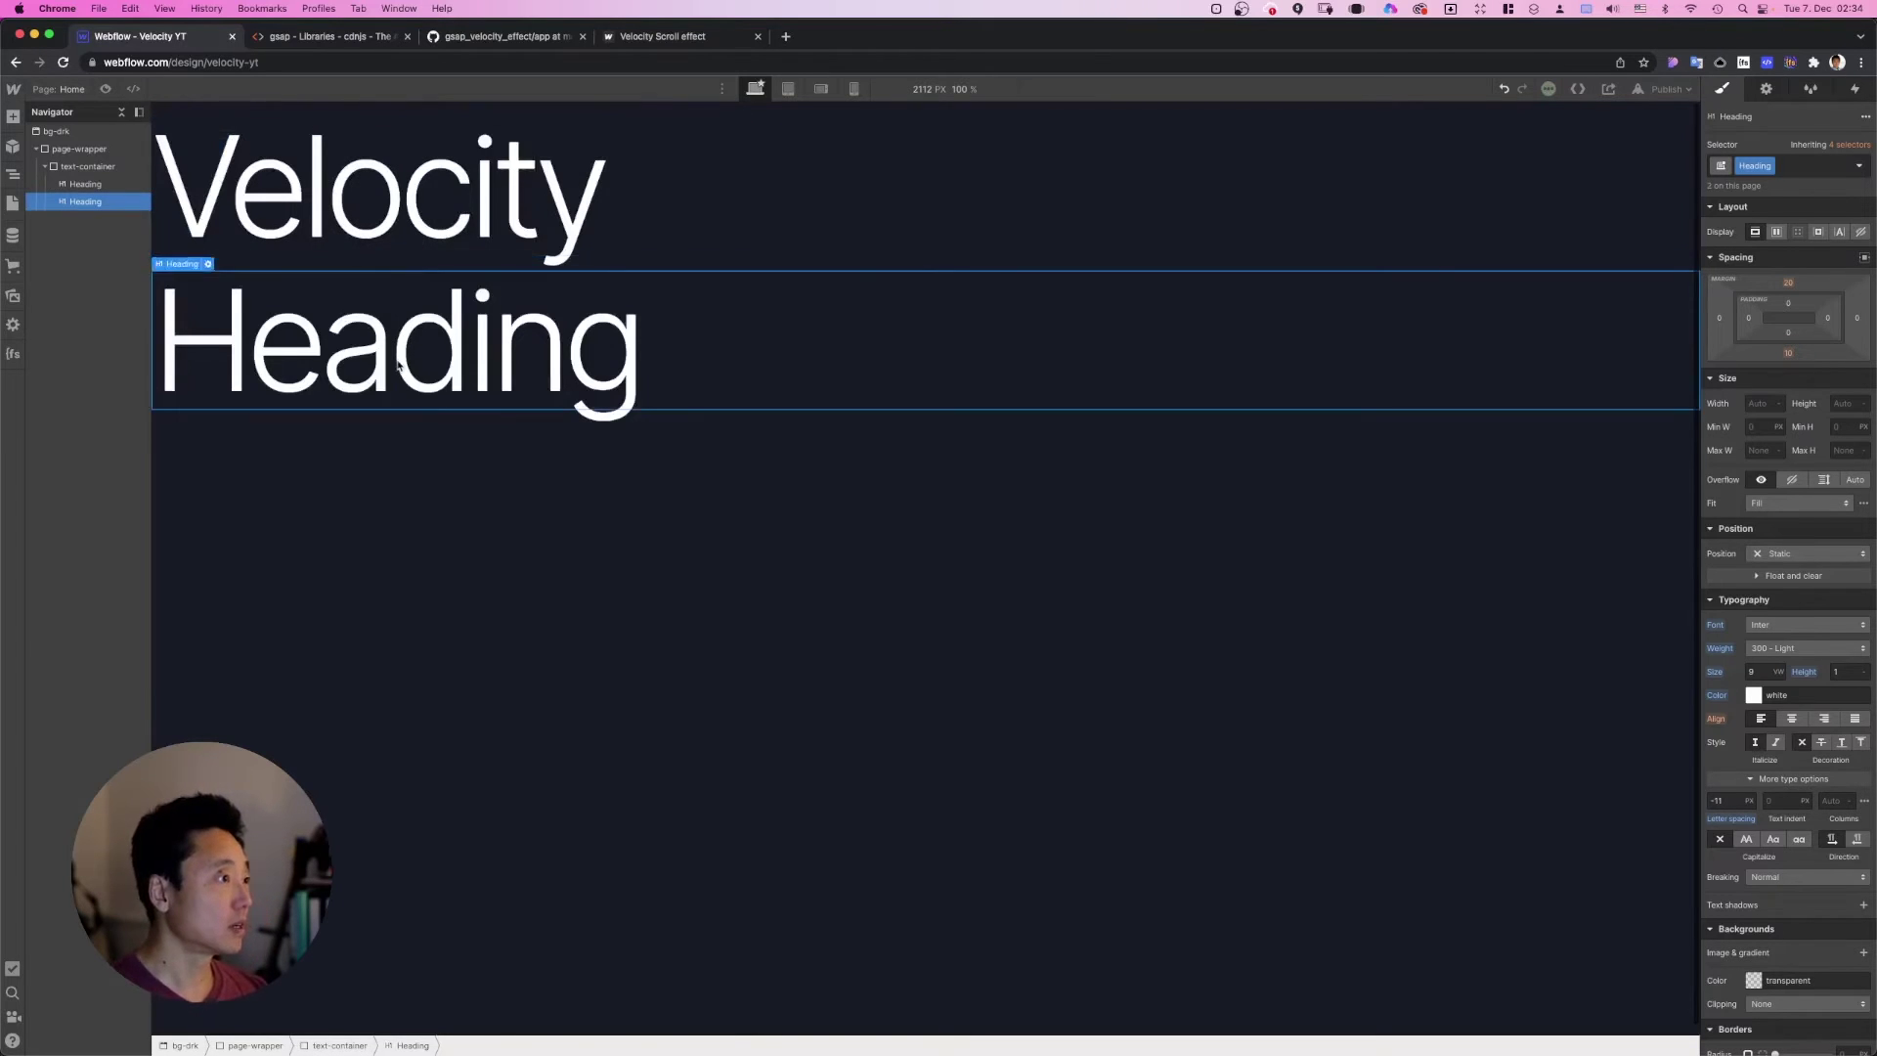
pyautogui.doubleClick(397, 360)
pyautogui.write('Scr')
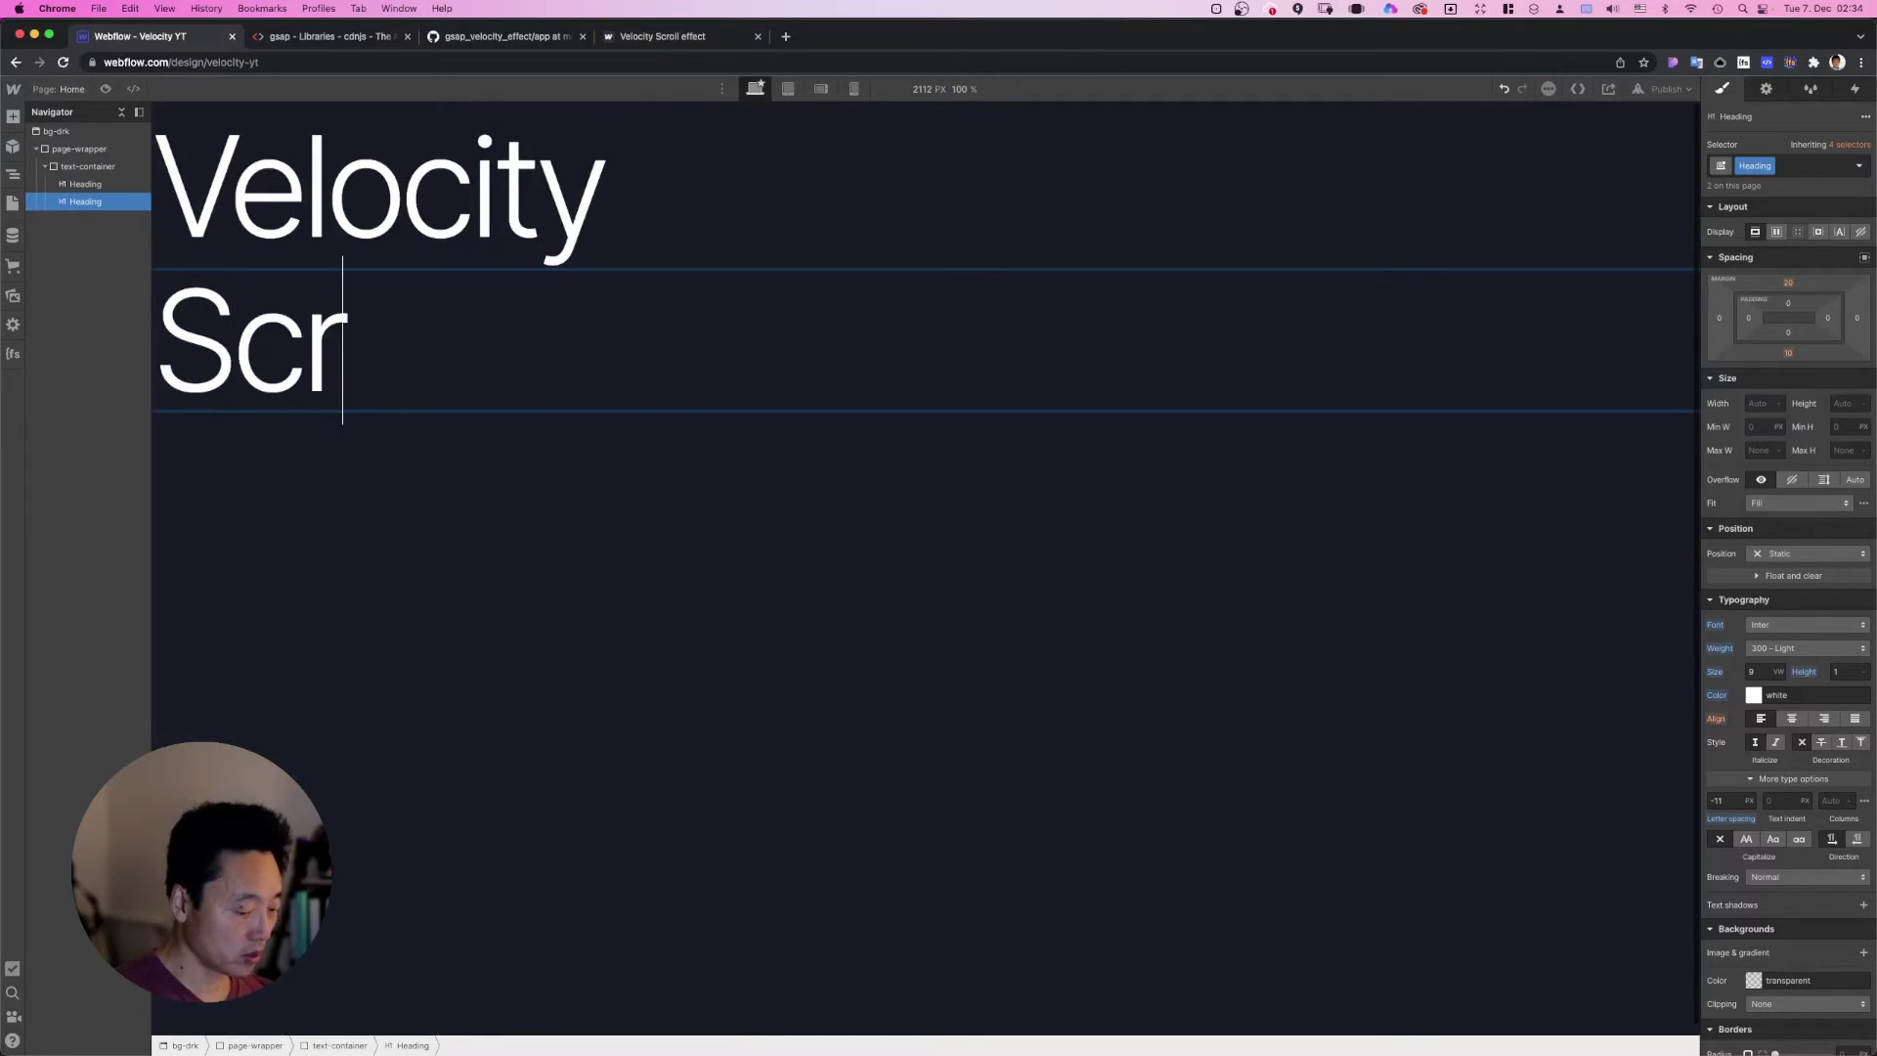
pyautogui.write('oll Effect')
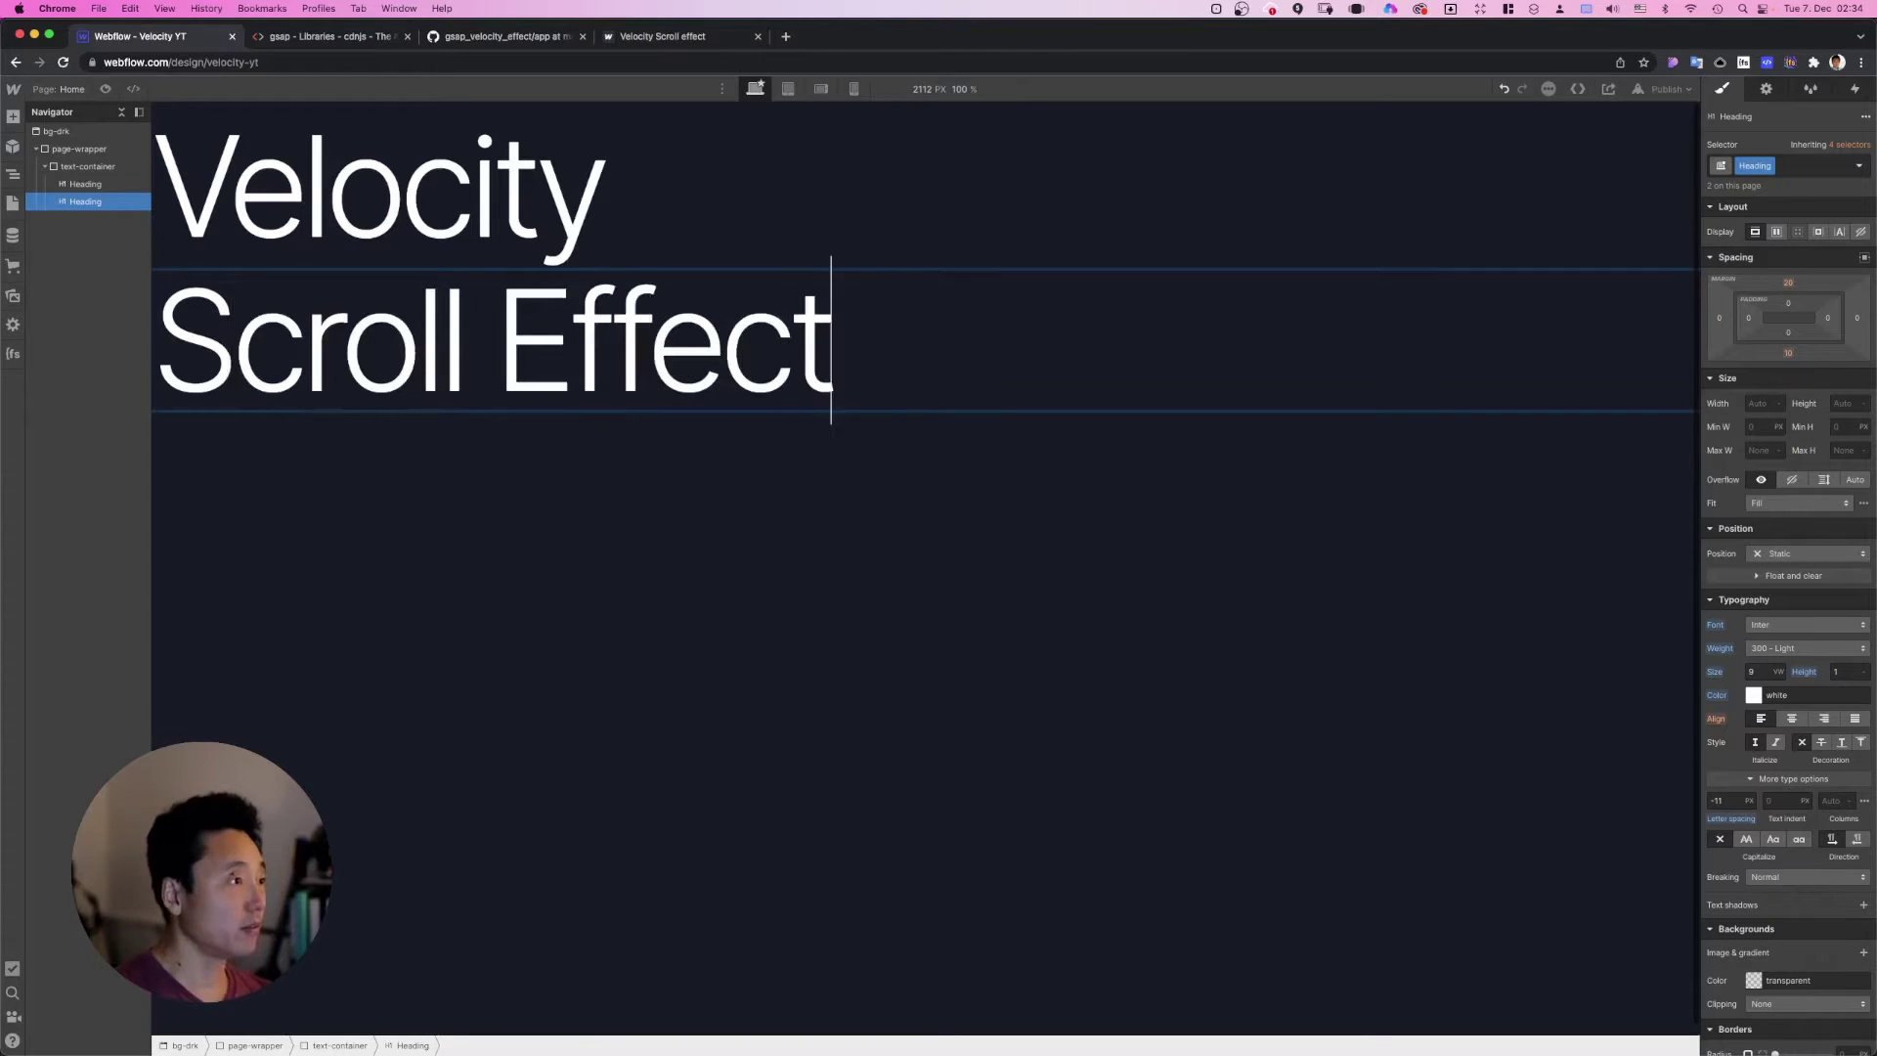
pyautogui.click(489, 574)
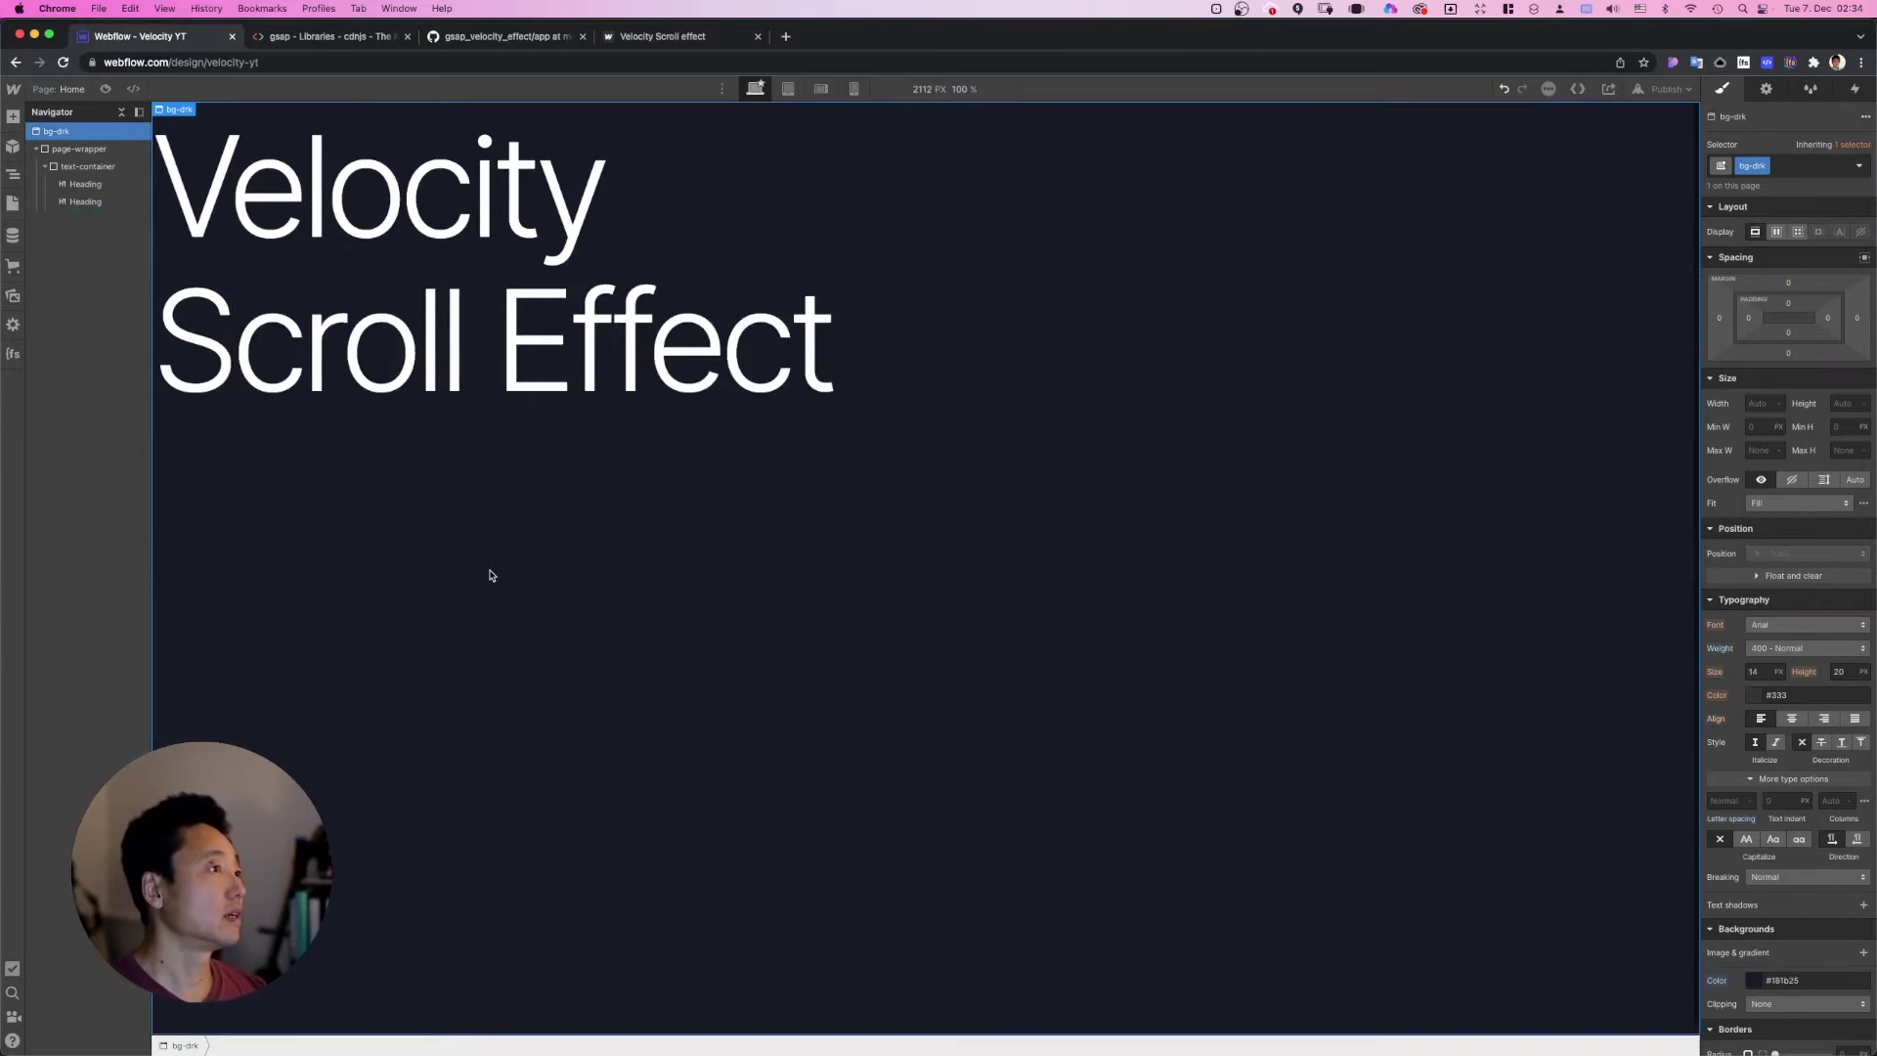
# Step: Set text-container to Fixed position with a 128 px left offset
pyautogui.click(103, 175)
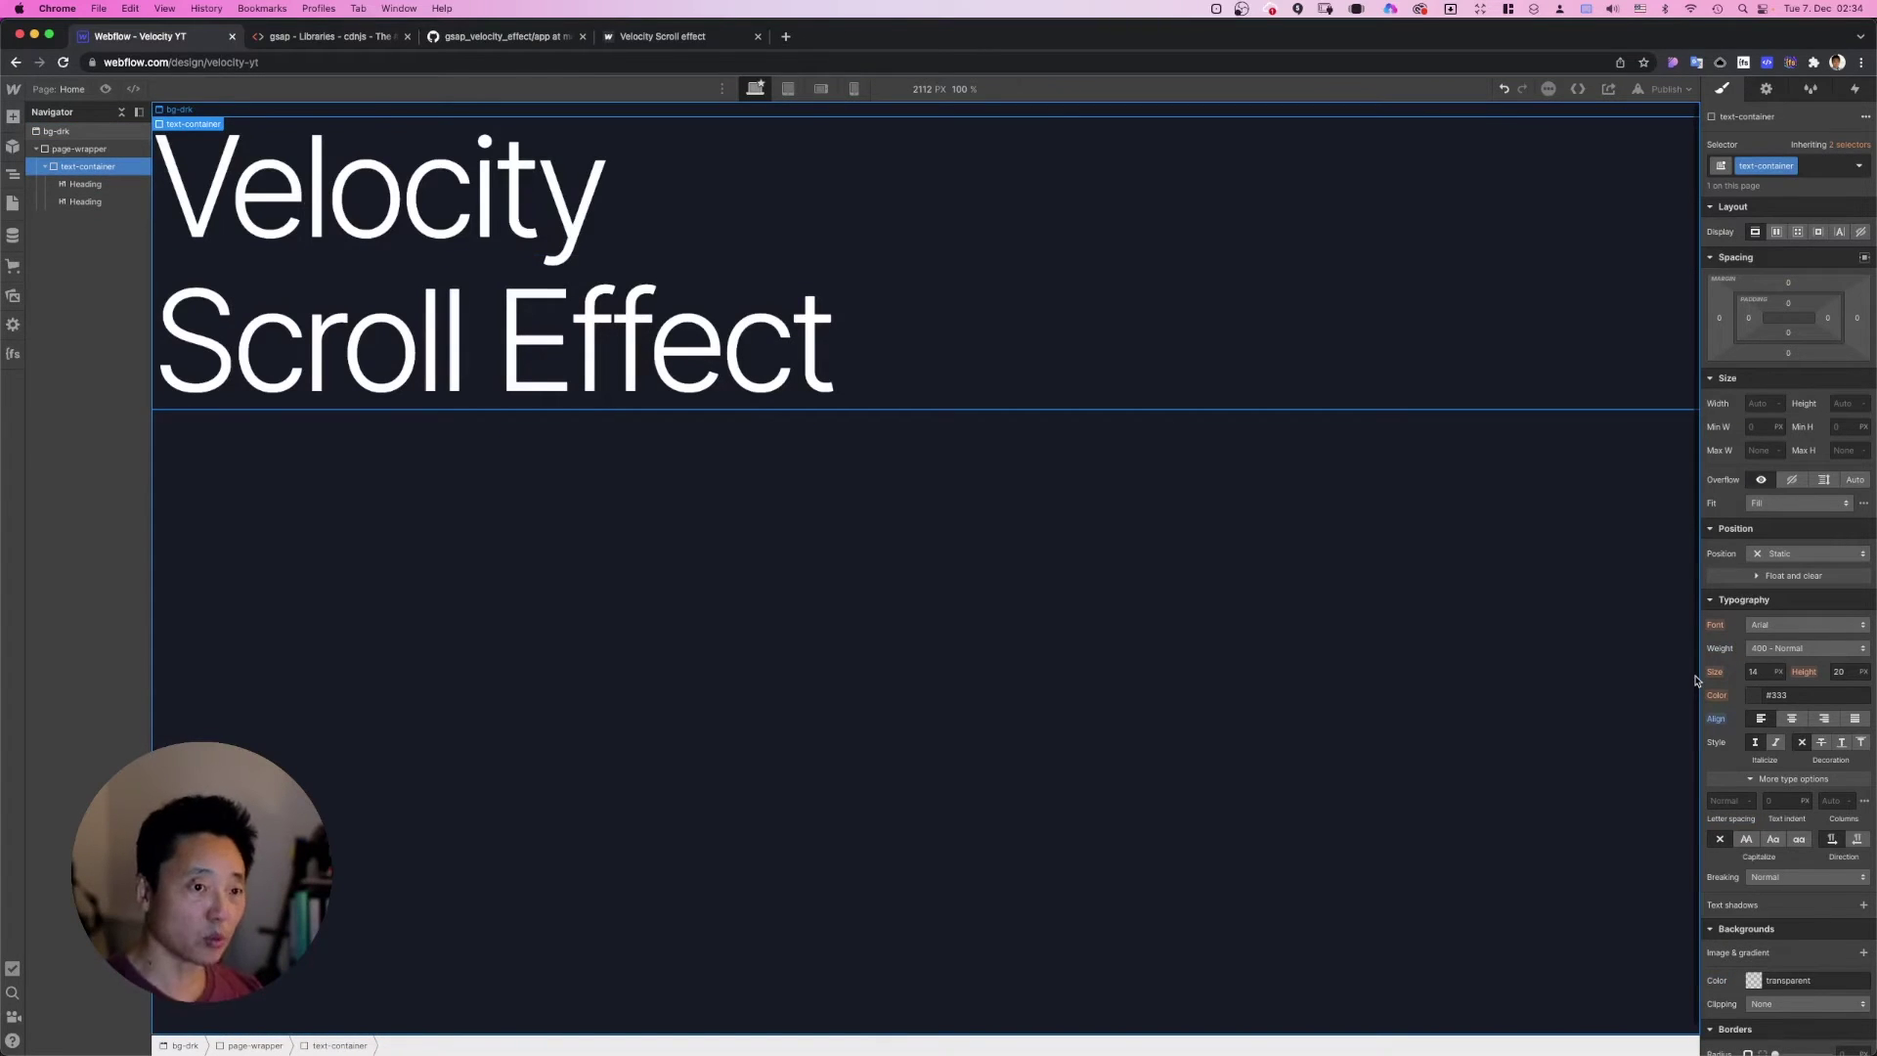
pyautogui.click(1809, 556)
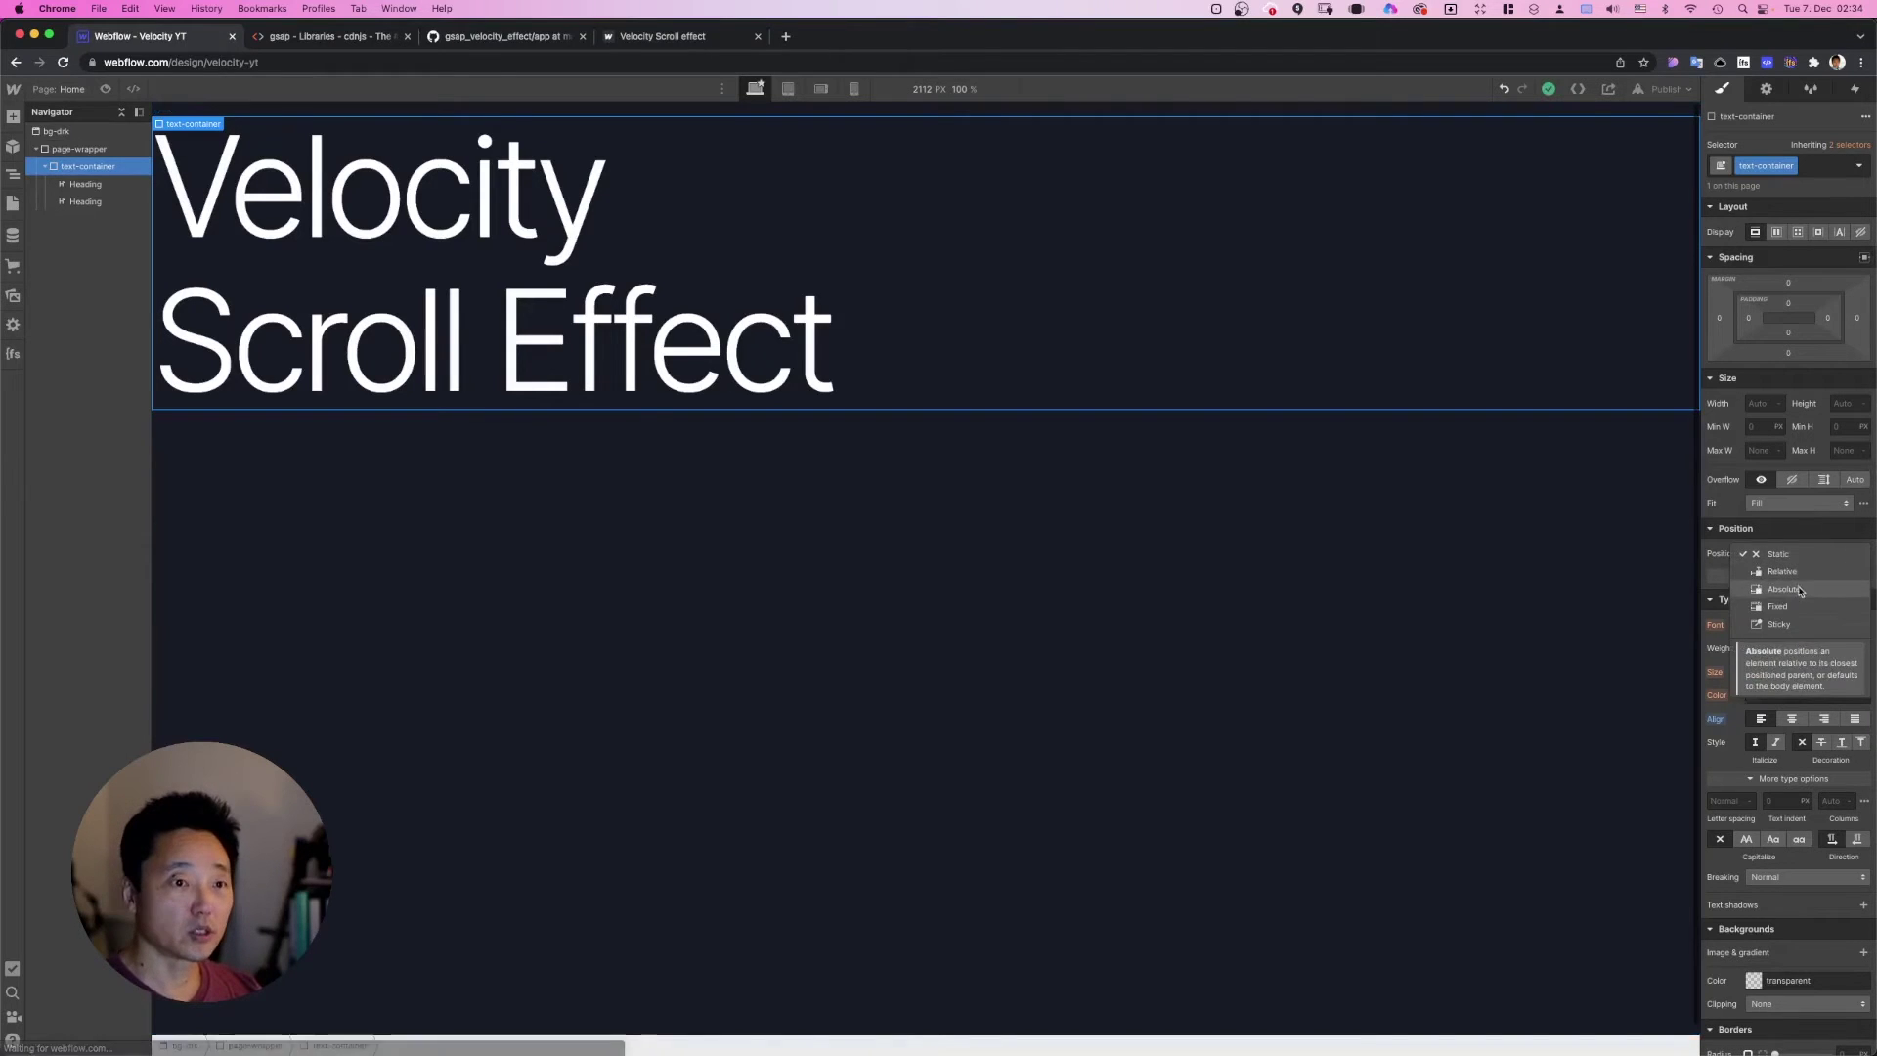
pyautogui.click(1793, 606)
pyautogui.moveTo(1779, 615); pyautogui.dragTo(1817, 674)
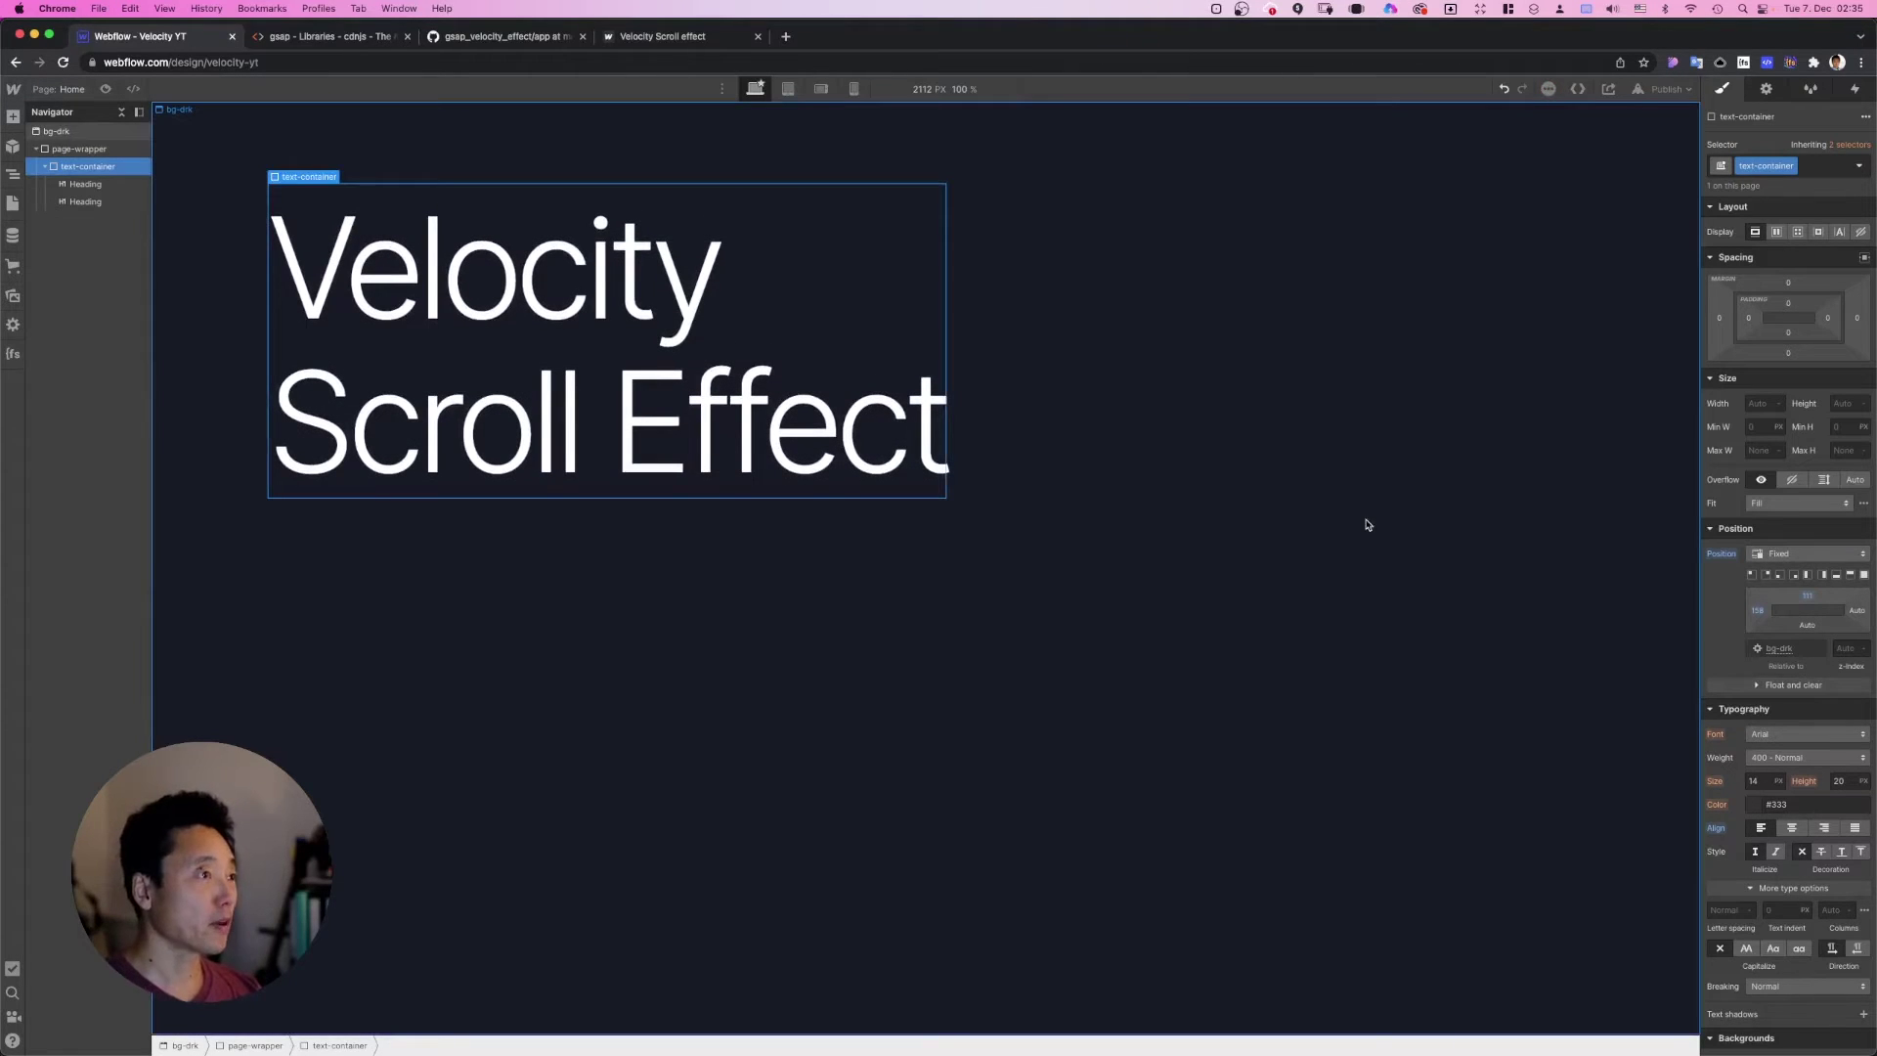
pyautogui.click(97, 152)
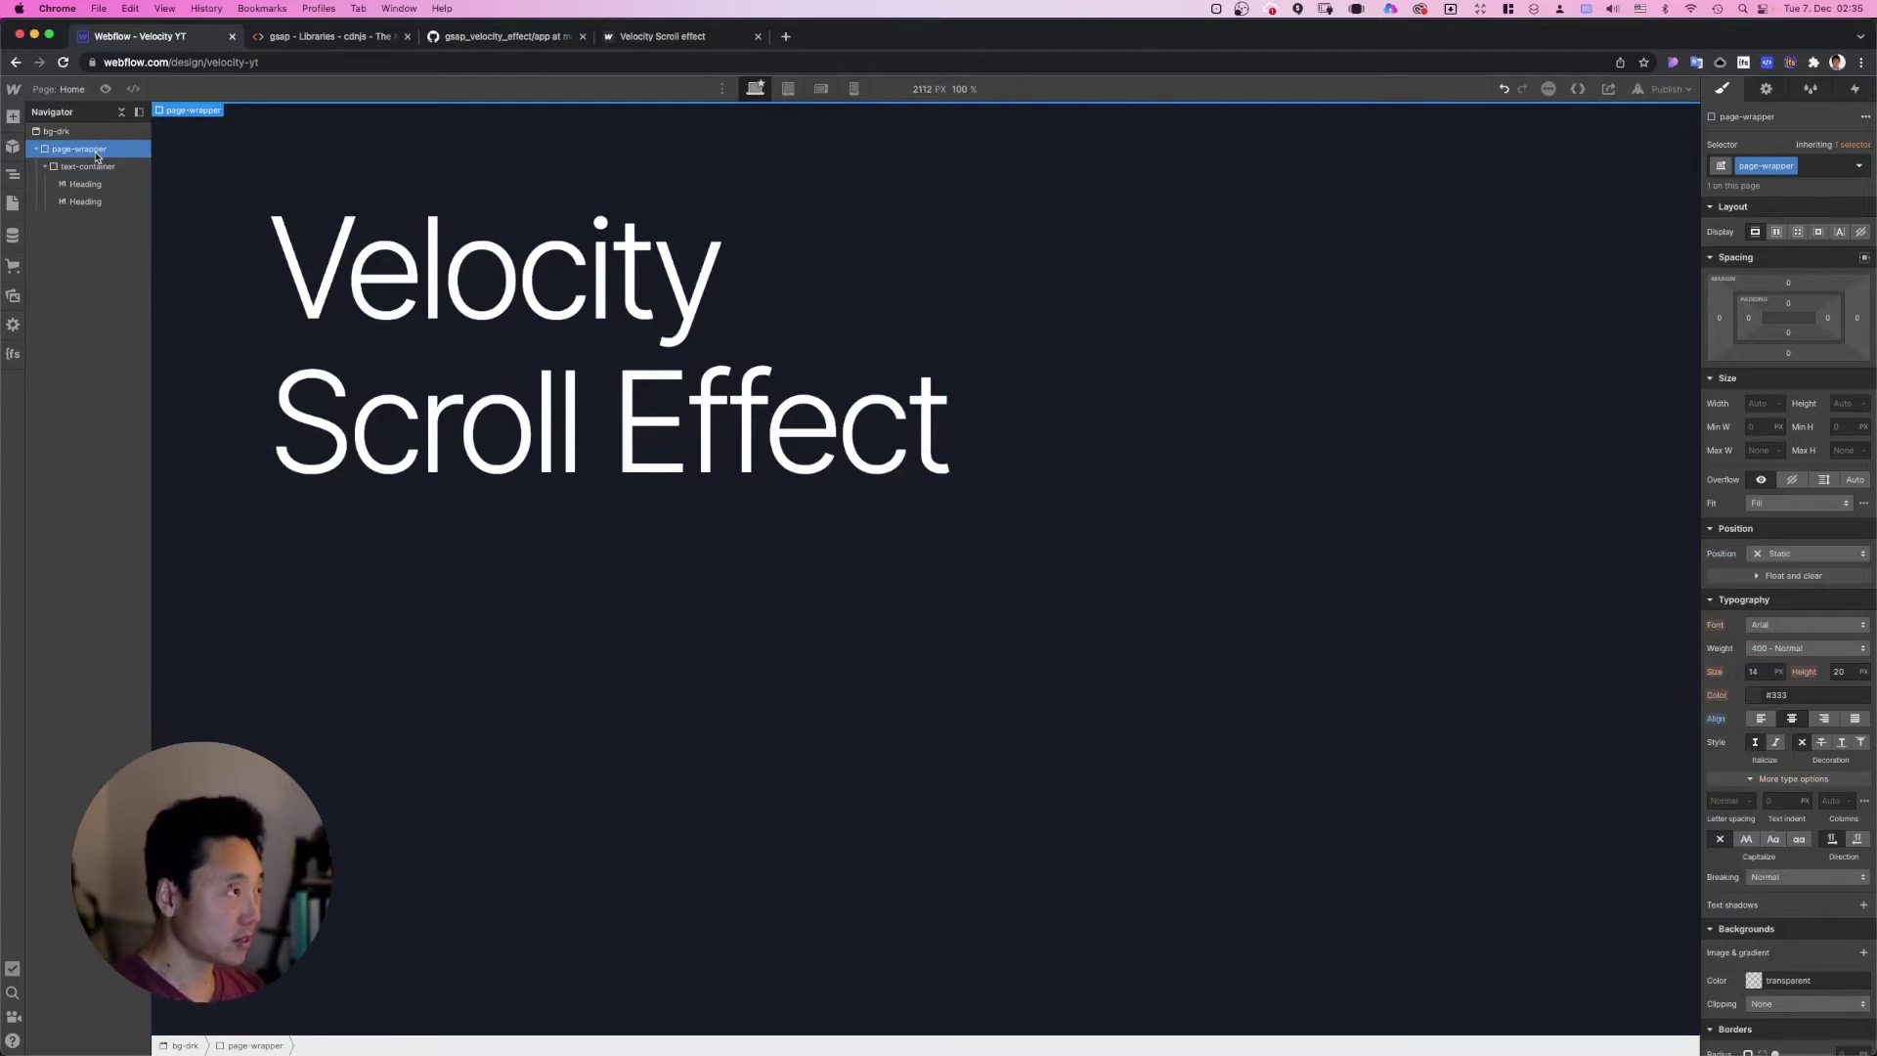
# Step: Insert a Div Block into page-wrapper and give it the class skewelem
pyautogui.press('super+e')
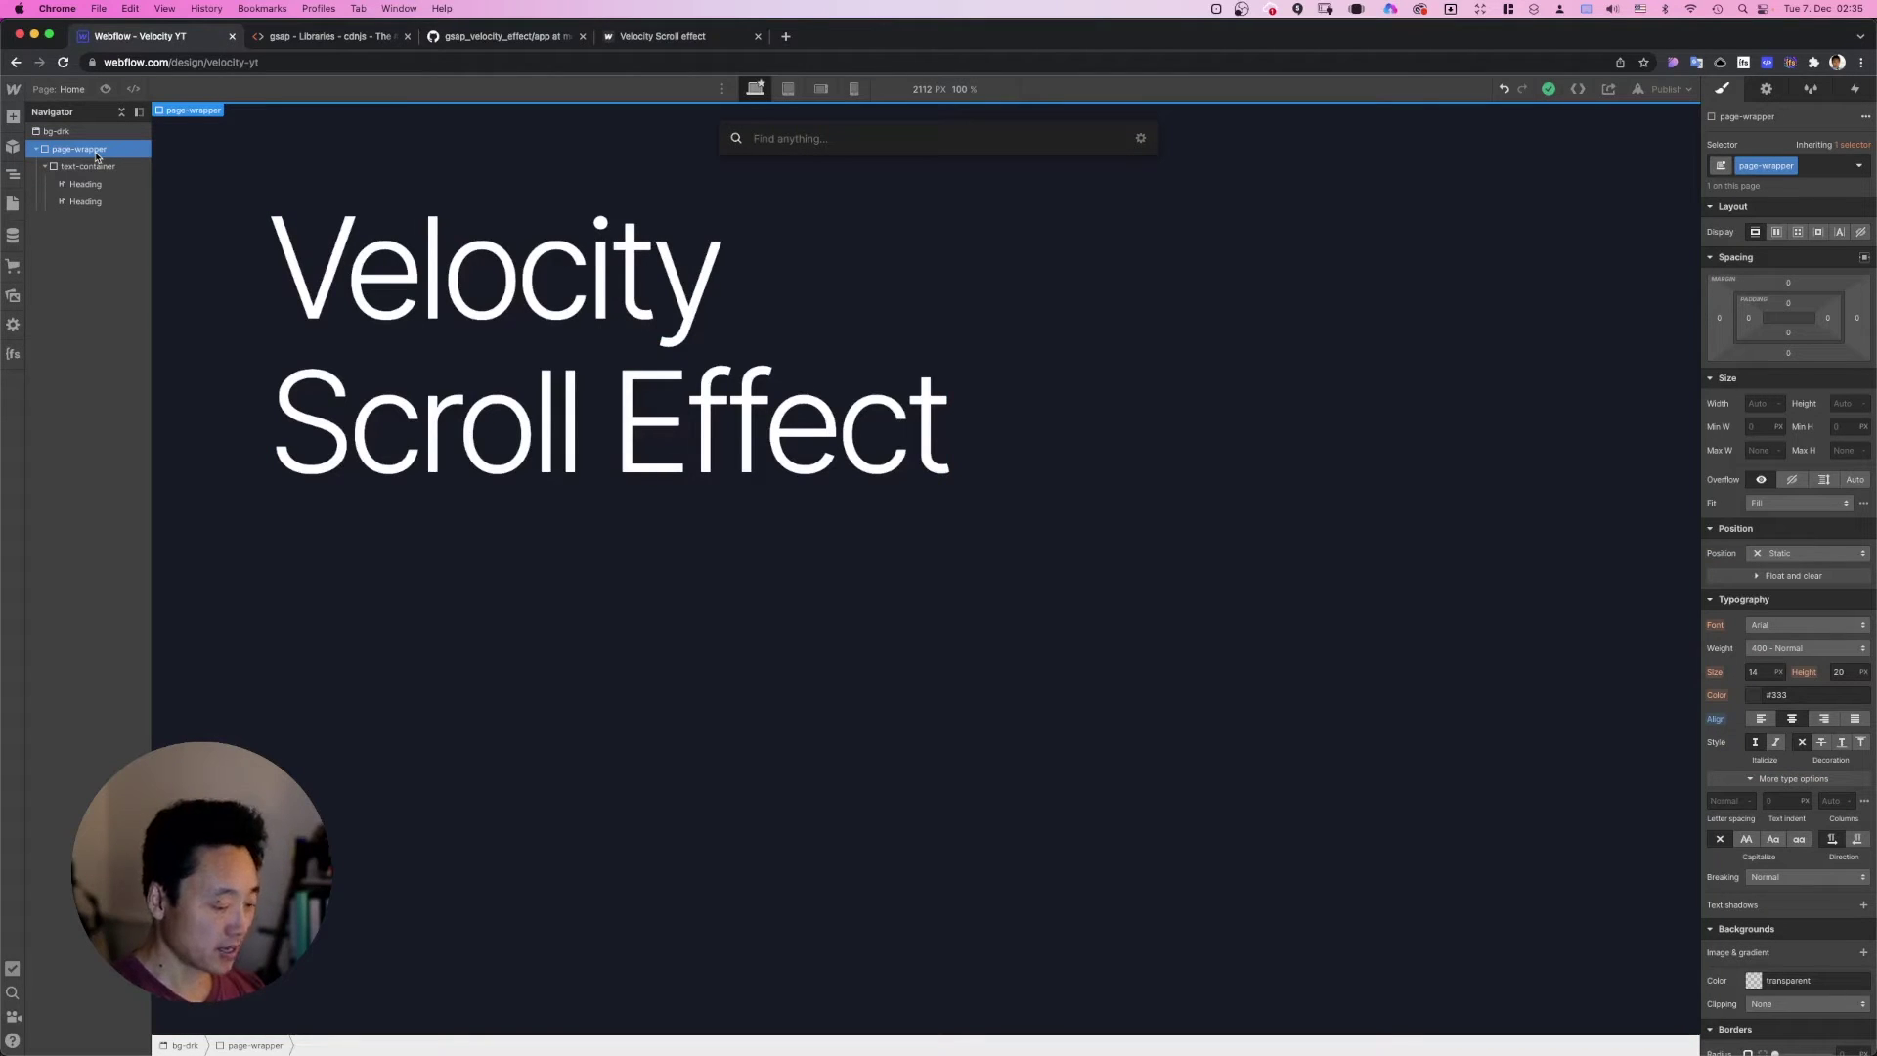
pyautogui.write('div')
pyautogui.press('Return')
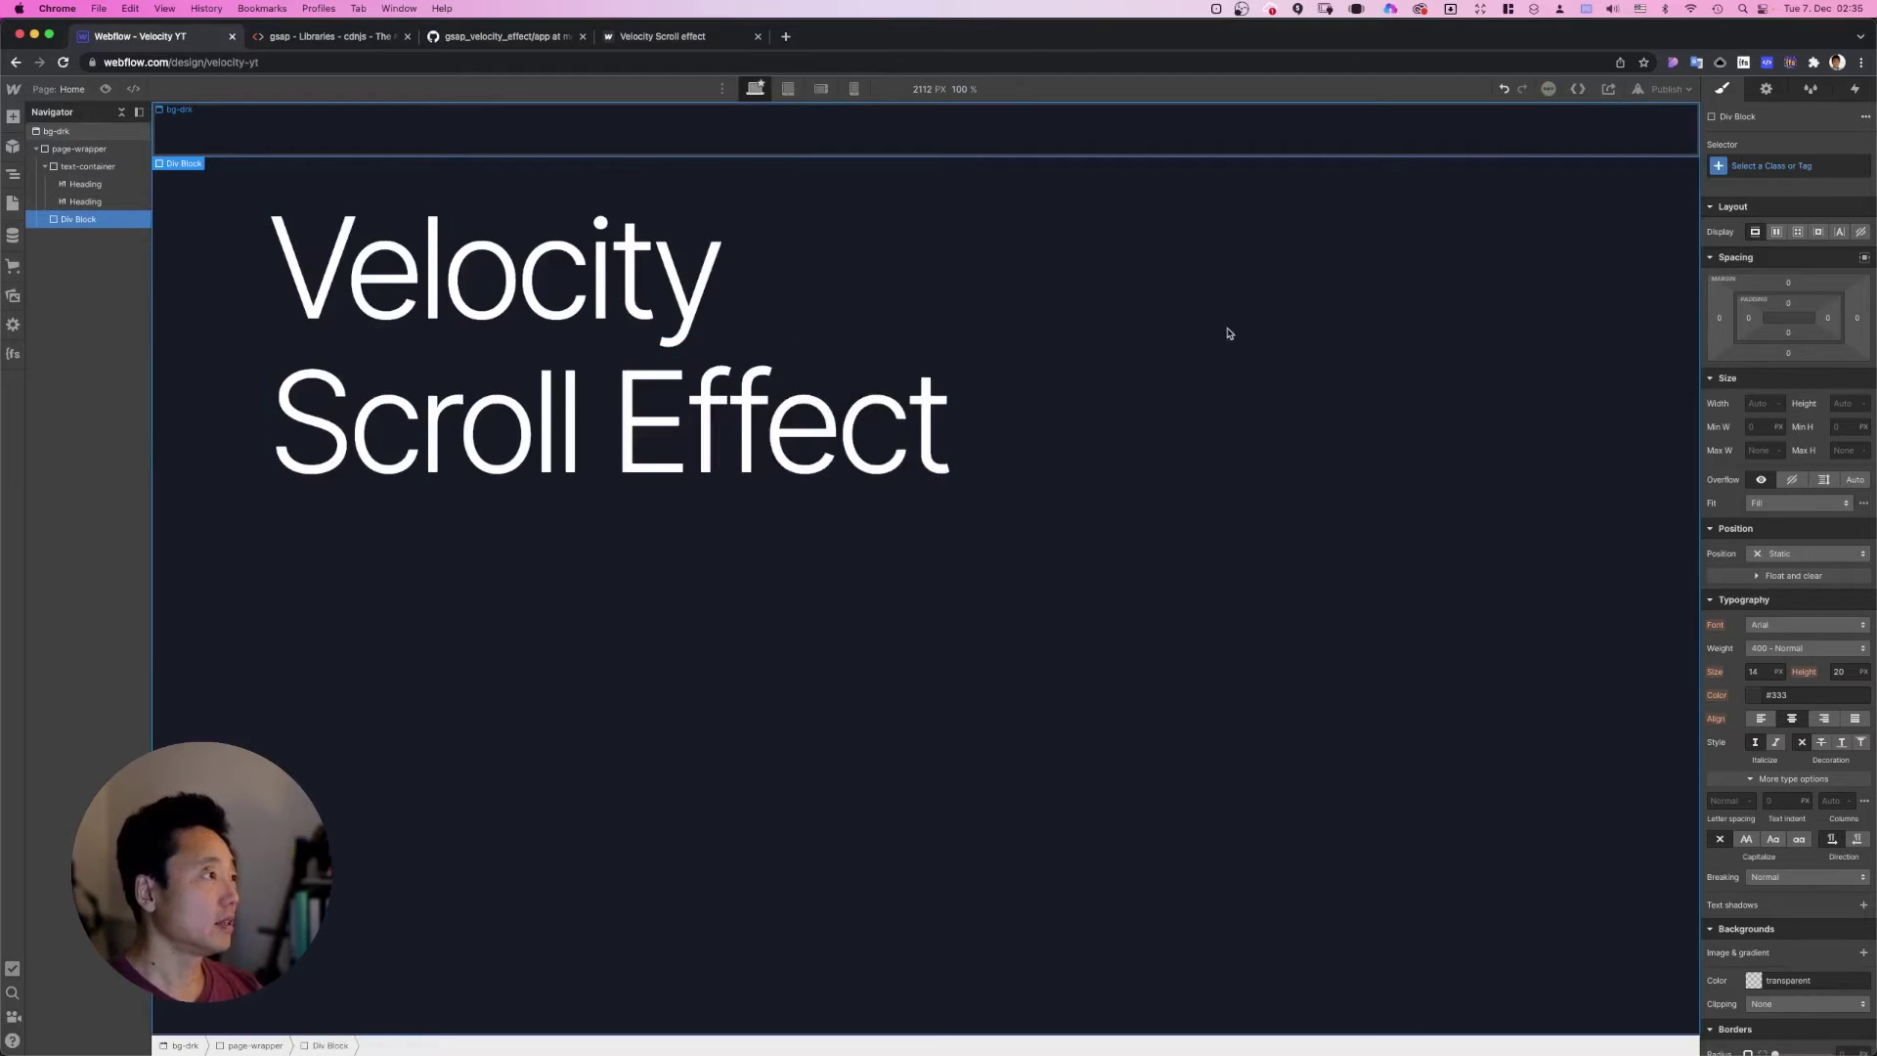
pyautogui.click(1805, 164)
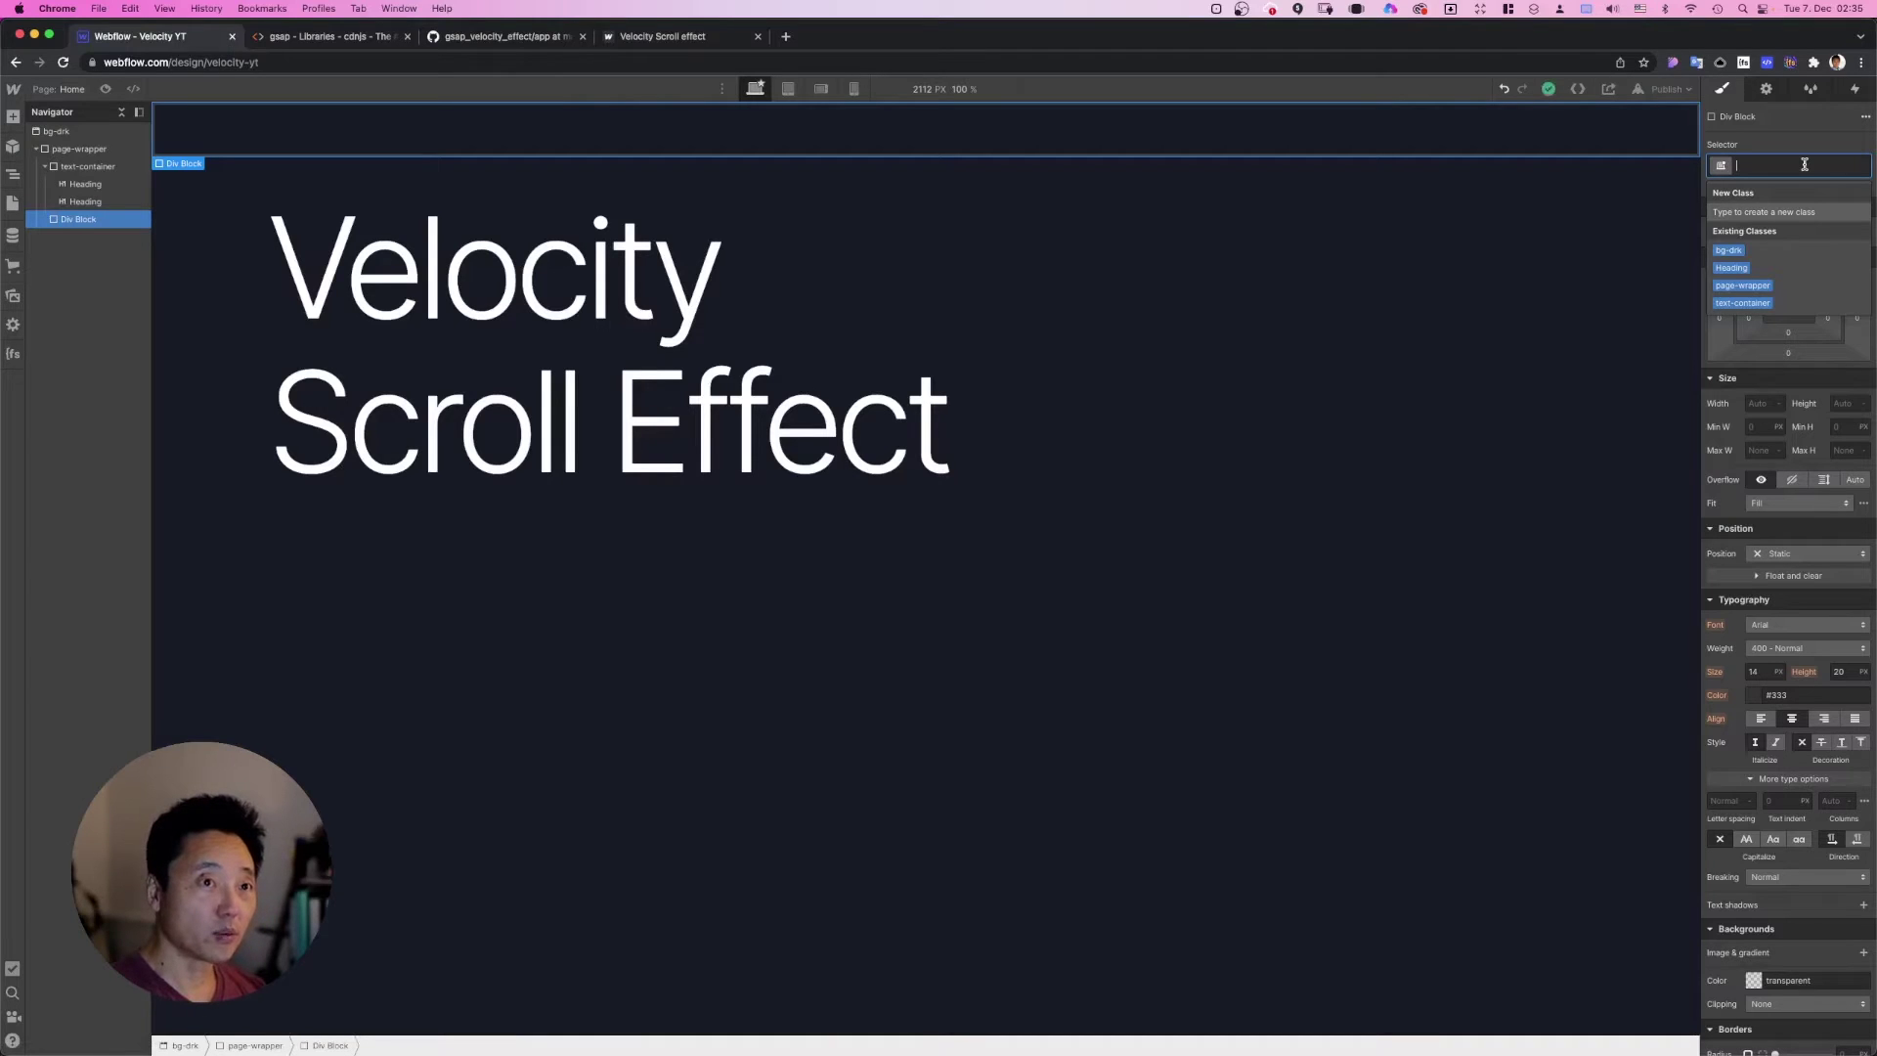
pyautogui.write('s')
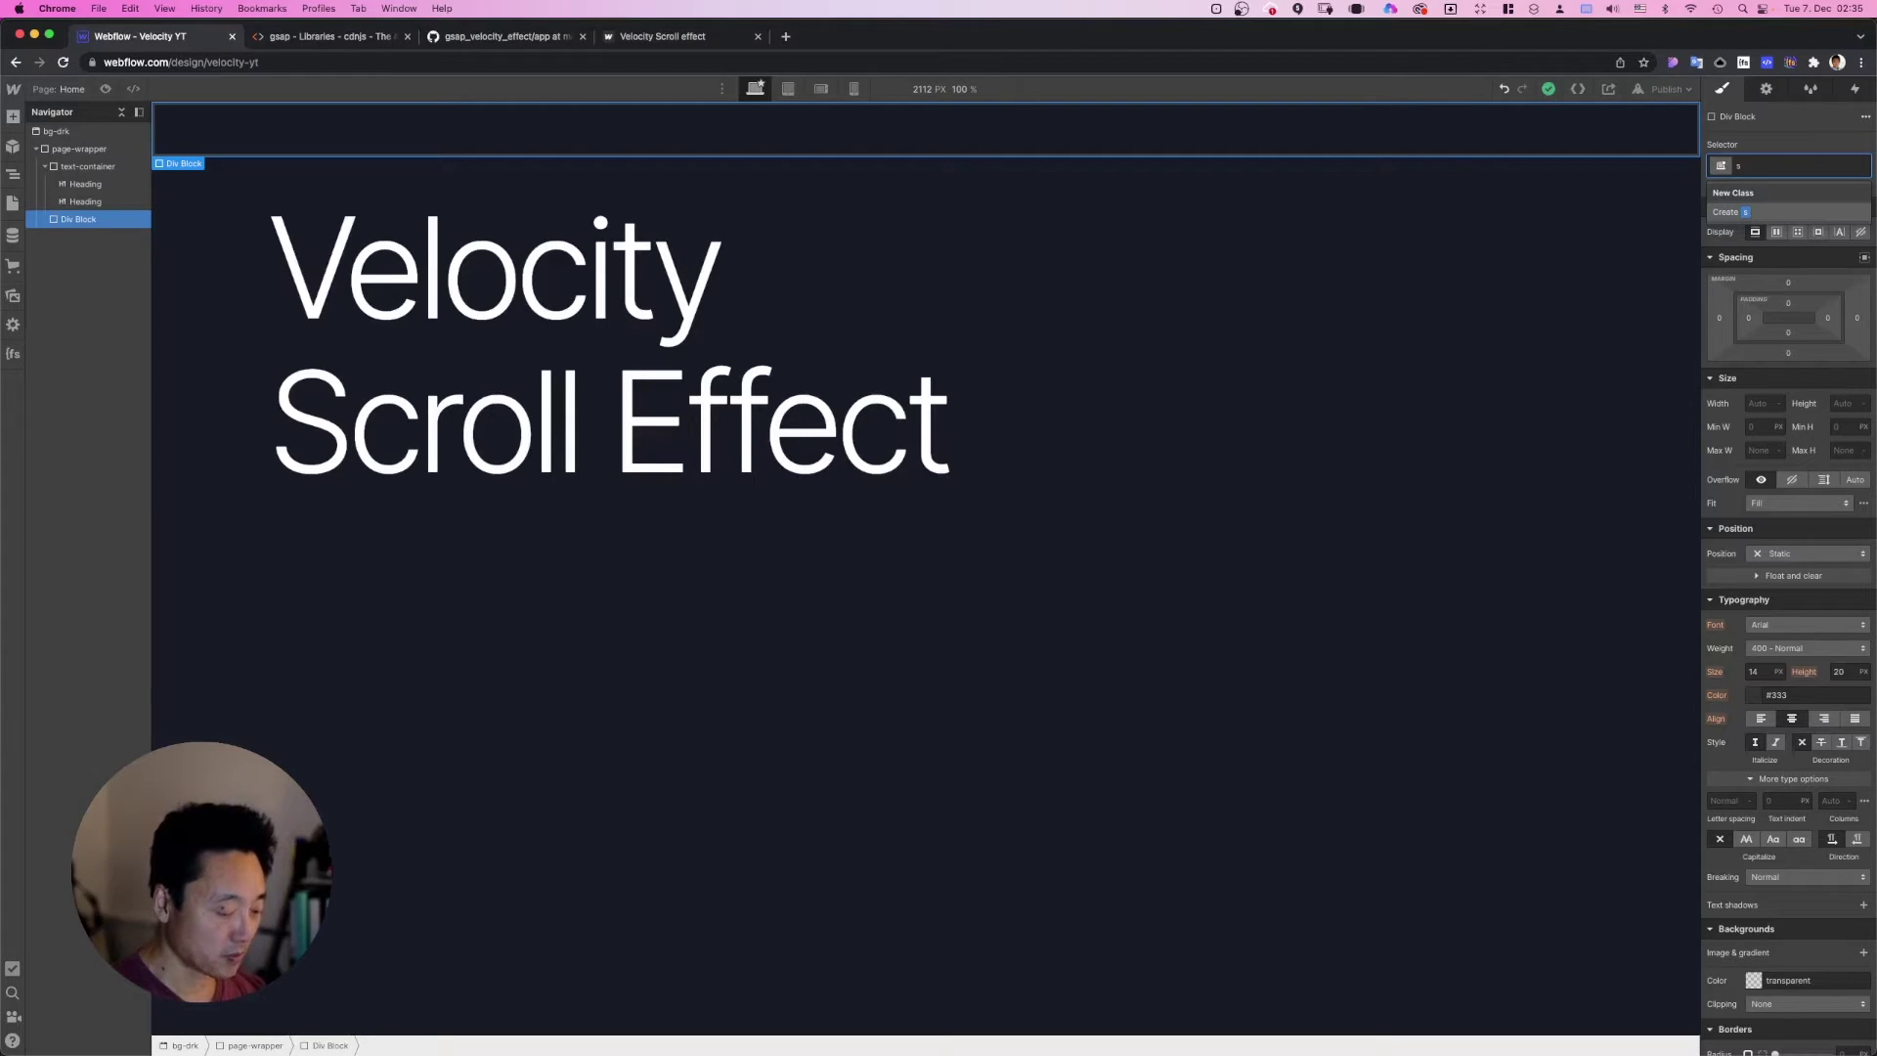
pyautogui.write('kewelem')
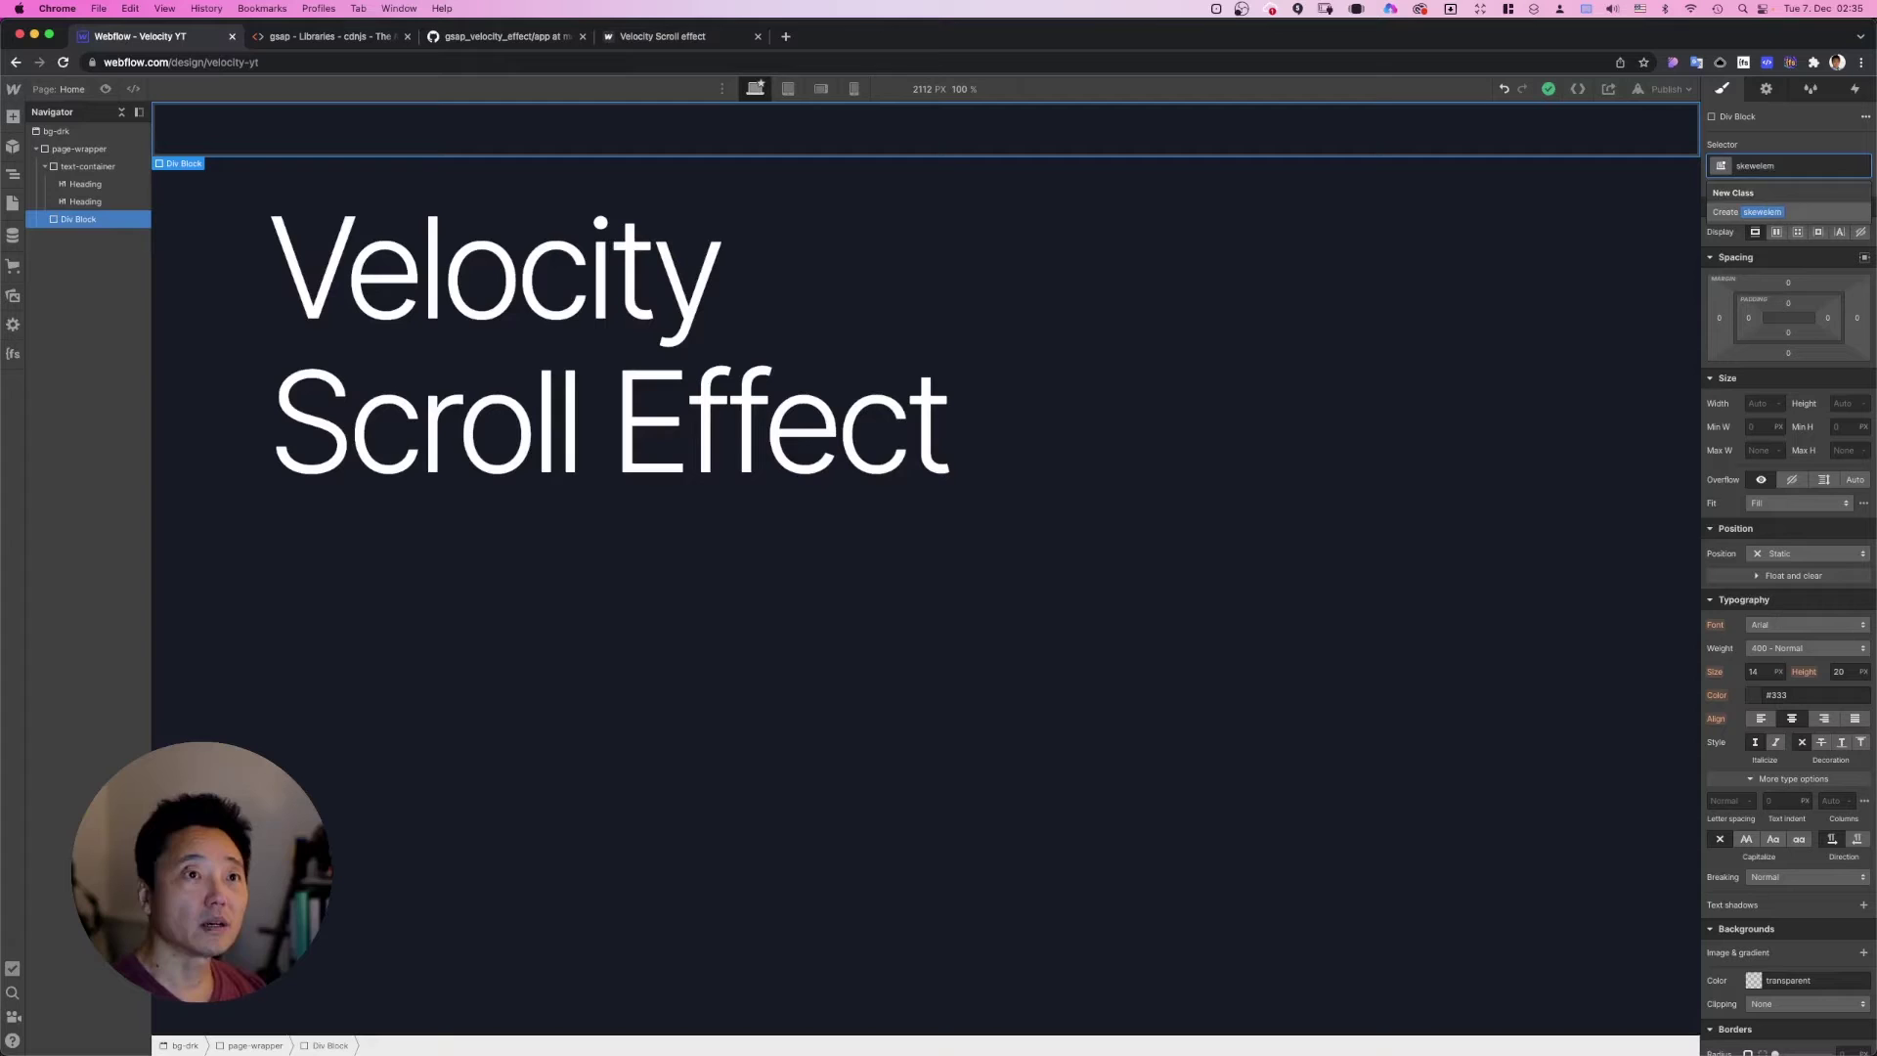
pyautogui.press('Return')
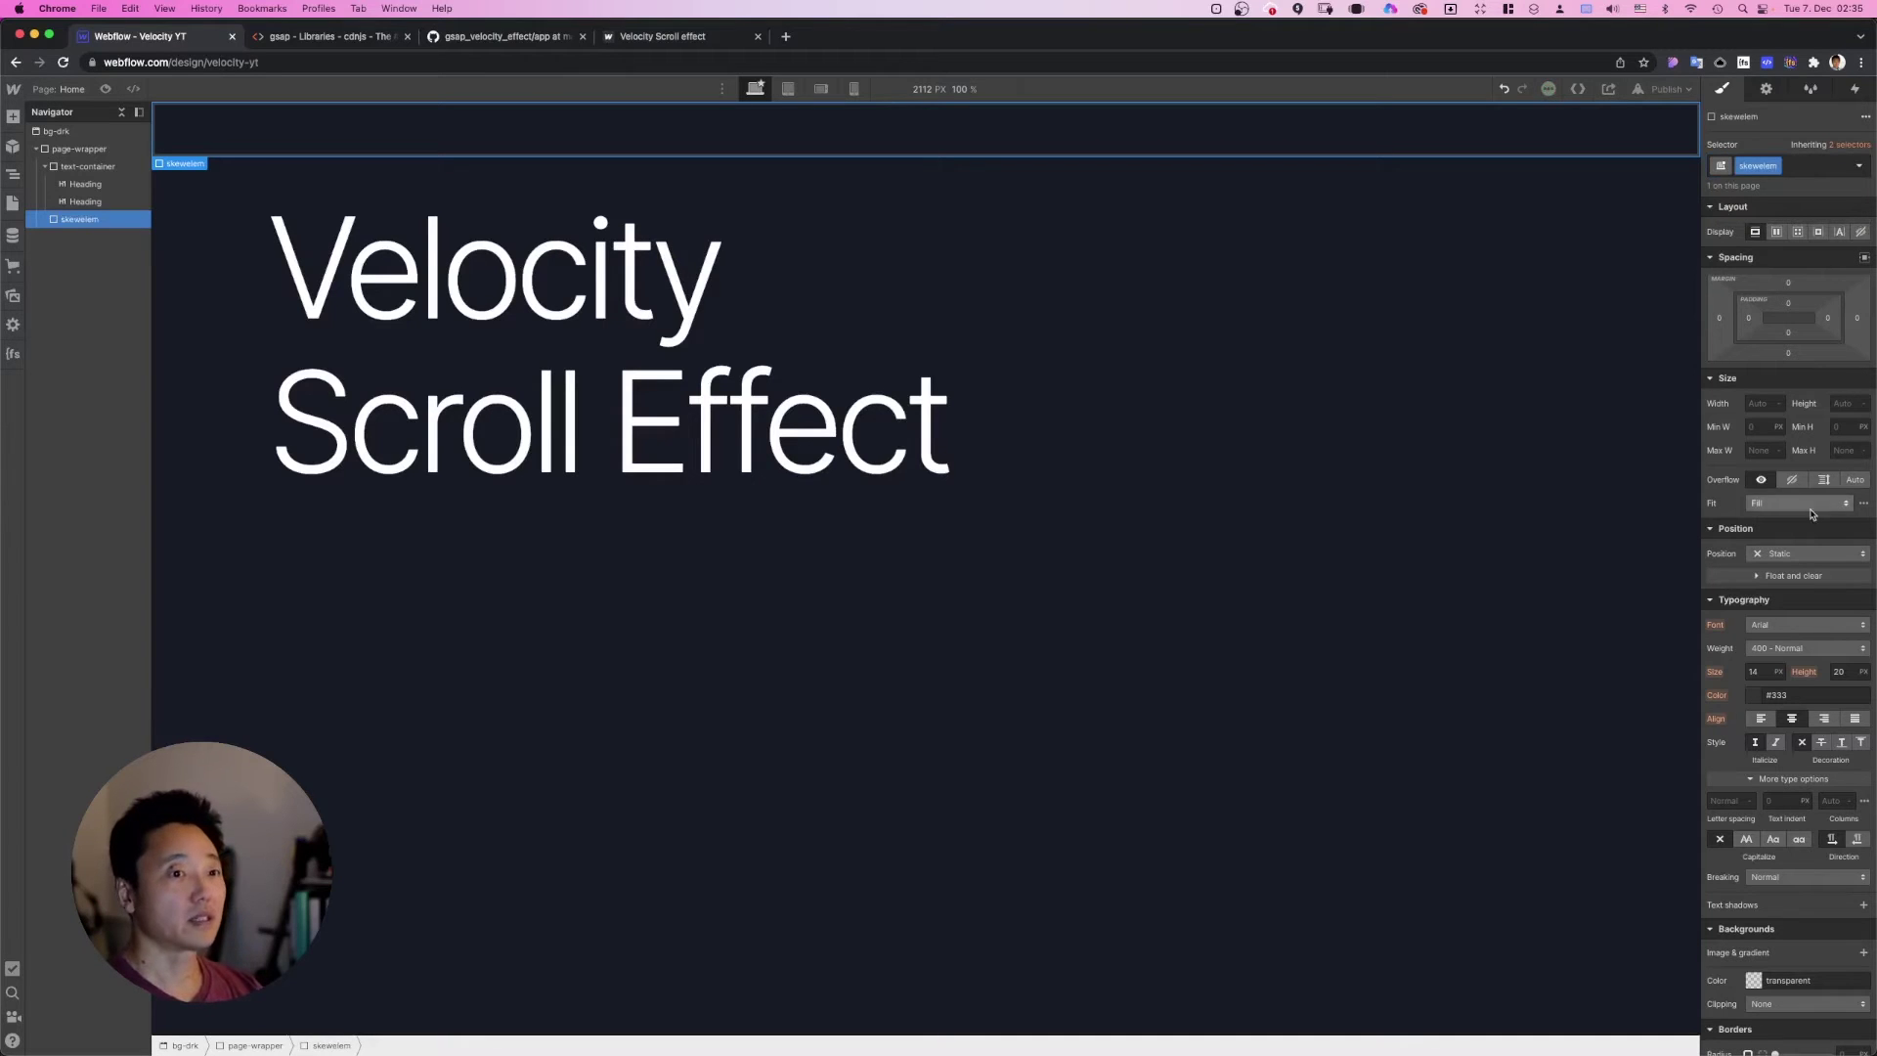
# Step: Make skewelem 1440px wide and centre it with auto side margins
pyautogui.click(1762, 405)
pyautogui.write('14')
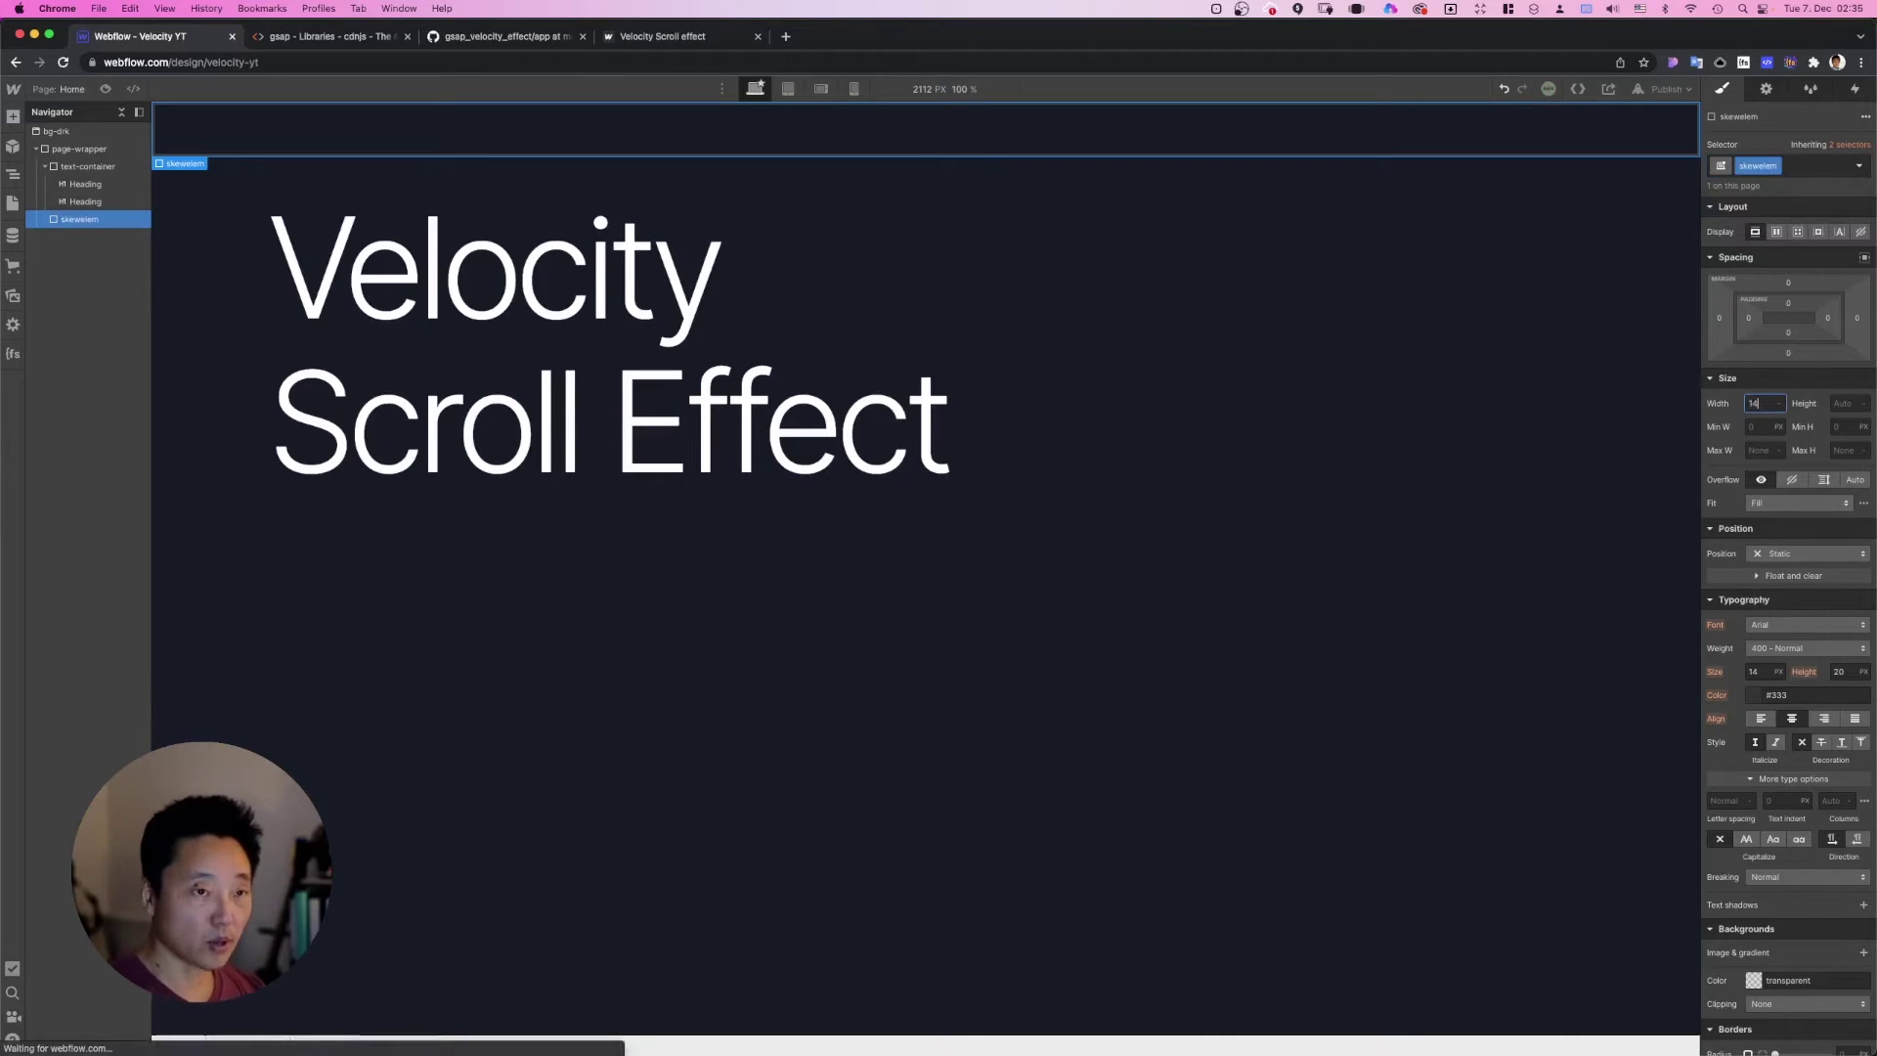
pyautogui.write('40p')
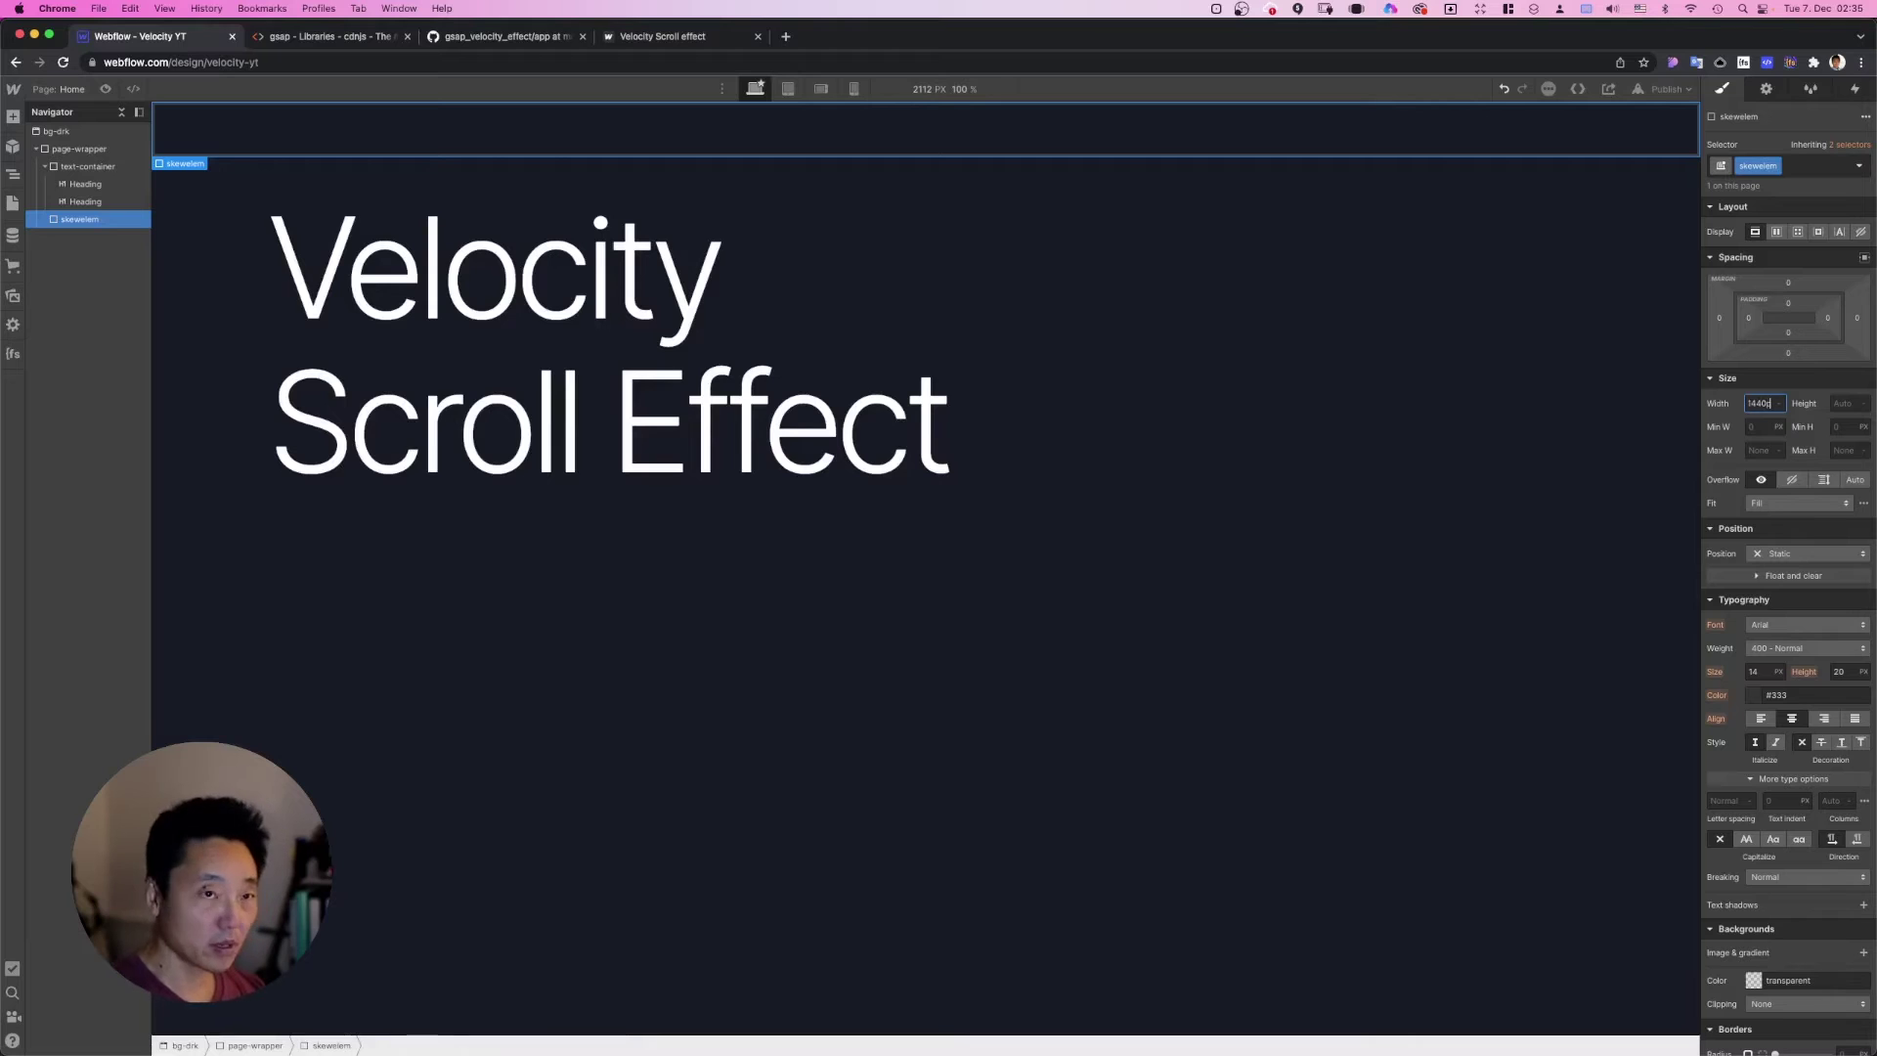
pyautogui.write('x')
pyautogui.press('Return')
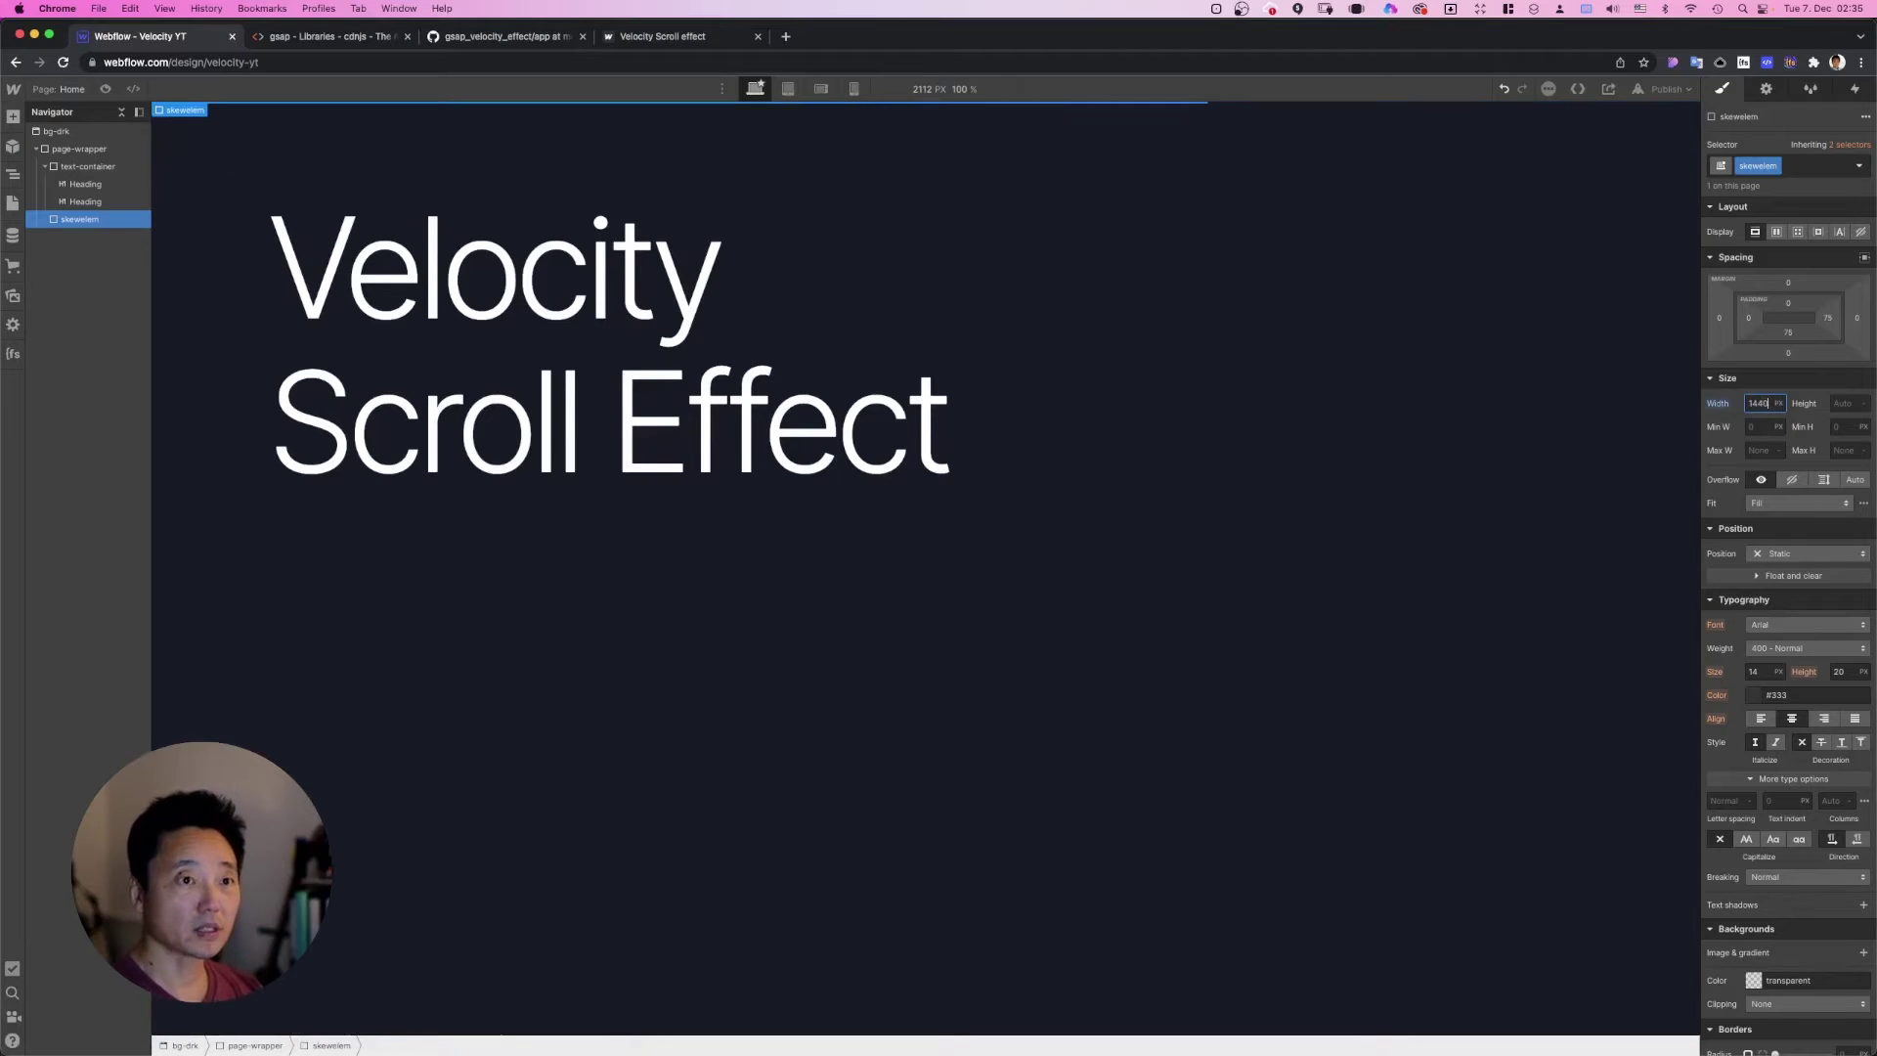
pyautogui.click(1865, 259)
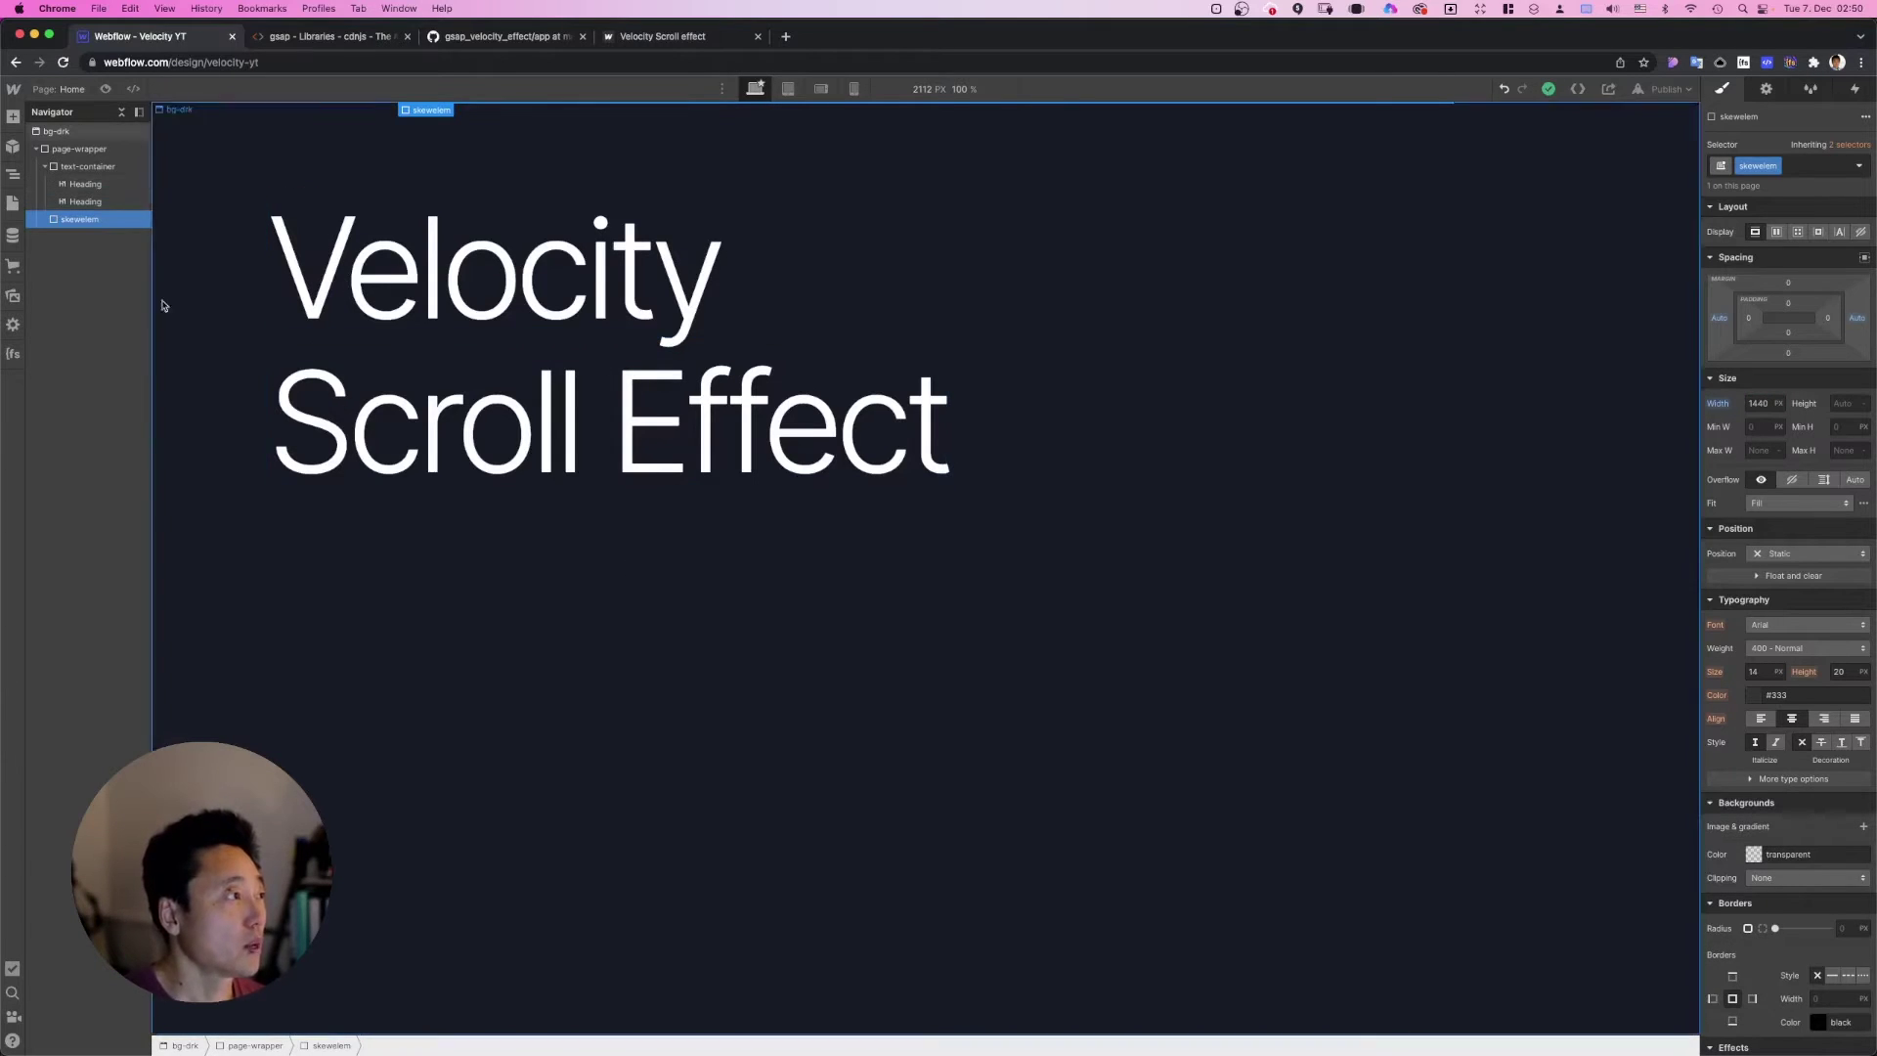
# Step: Start a CMS collection called 'Velocity Images' and save an Image field labelled 'Pics'
pyautogui.click(13, 236)
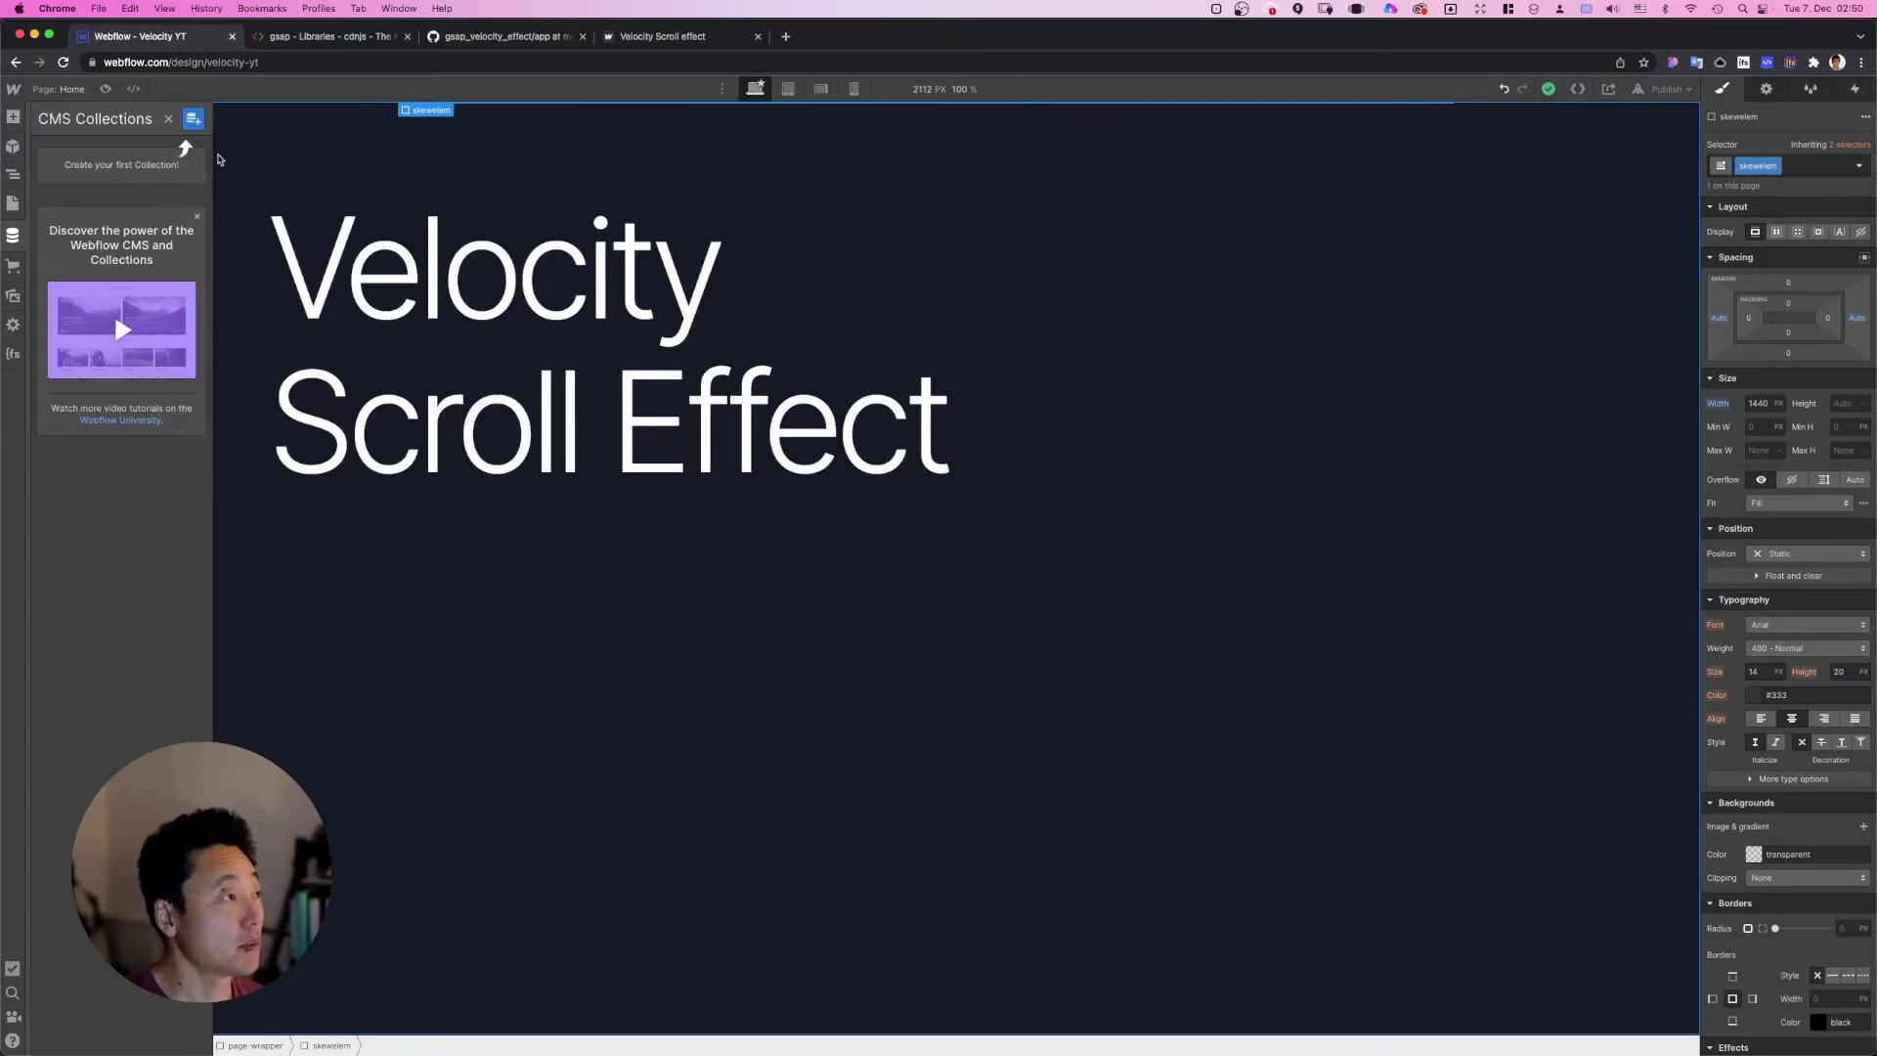
pyautogui.click(193, 119)
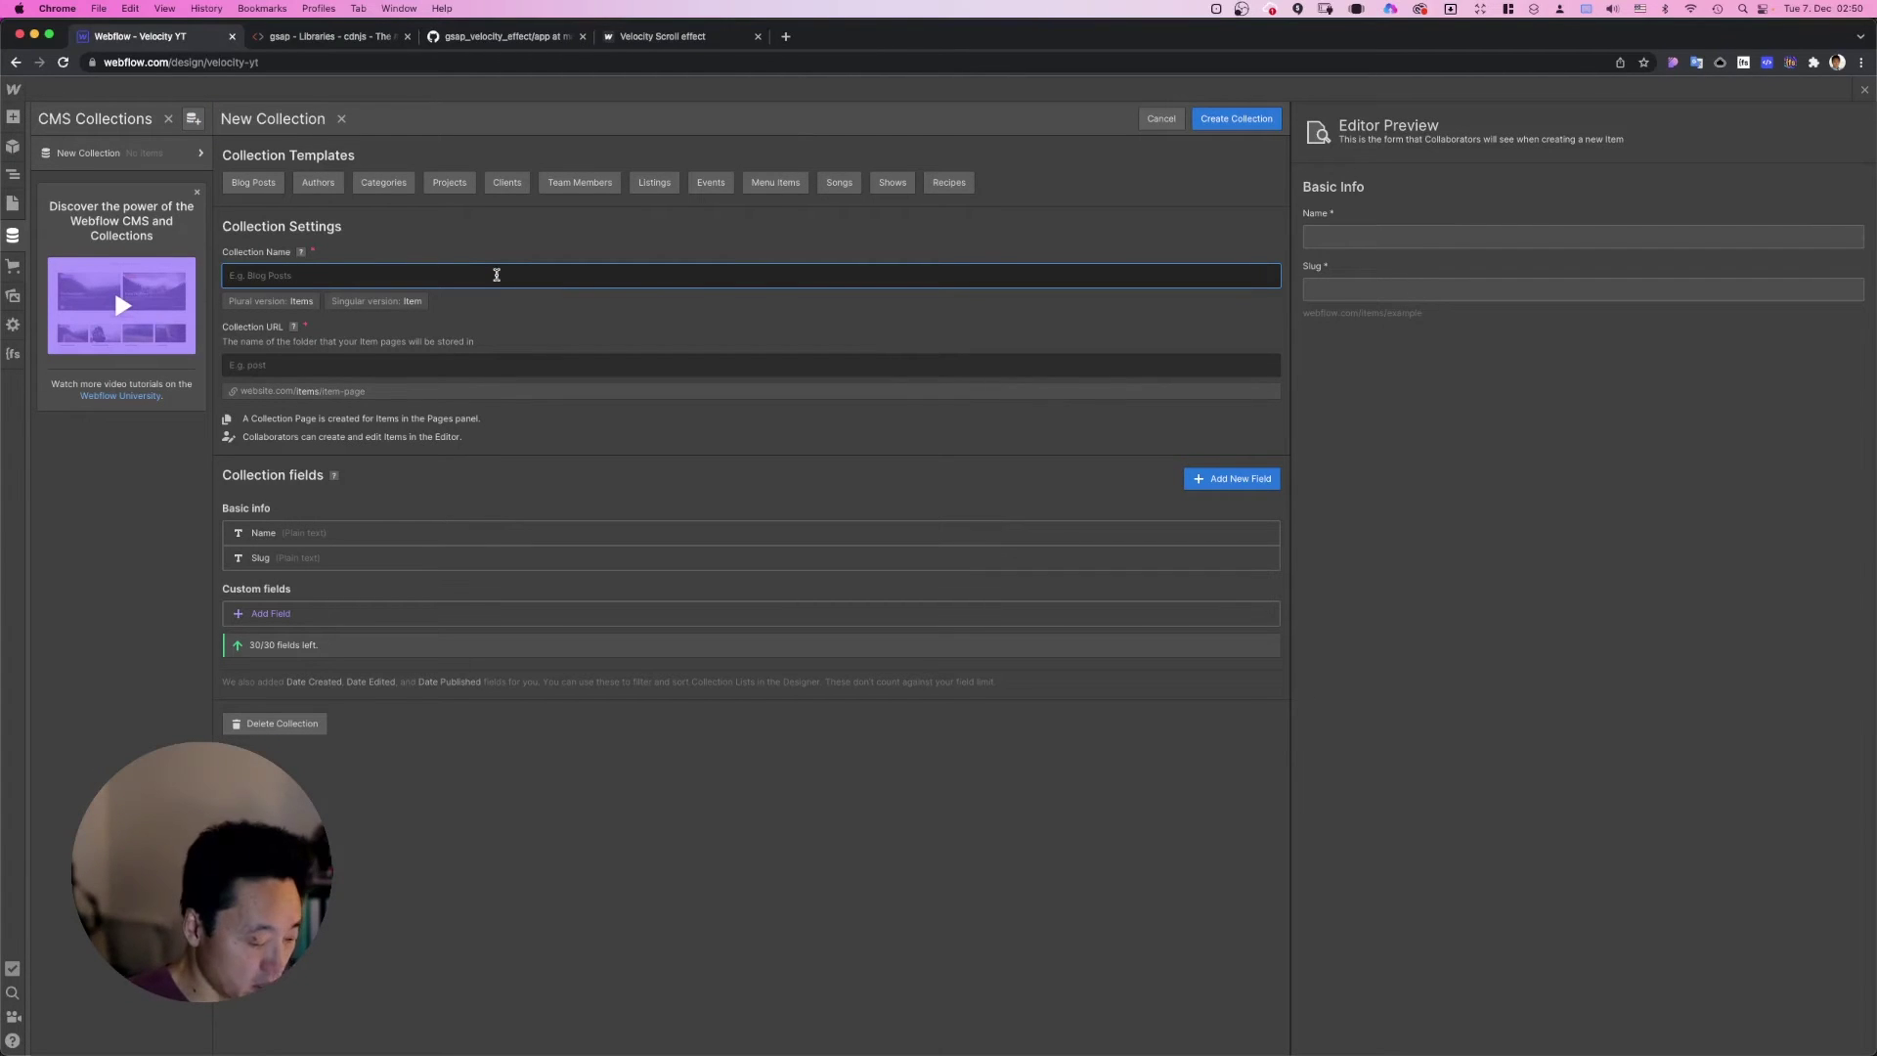
pyautogui.write('Veloci')
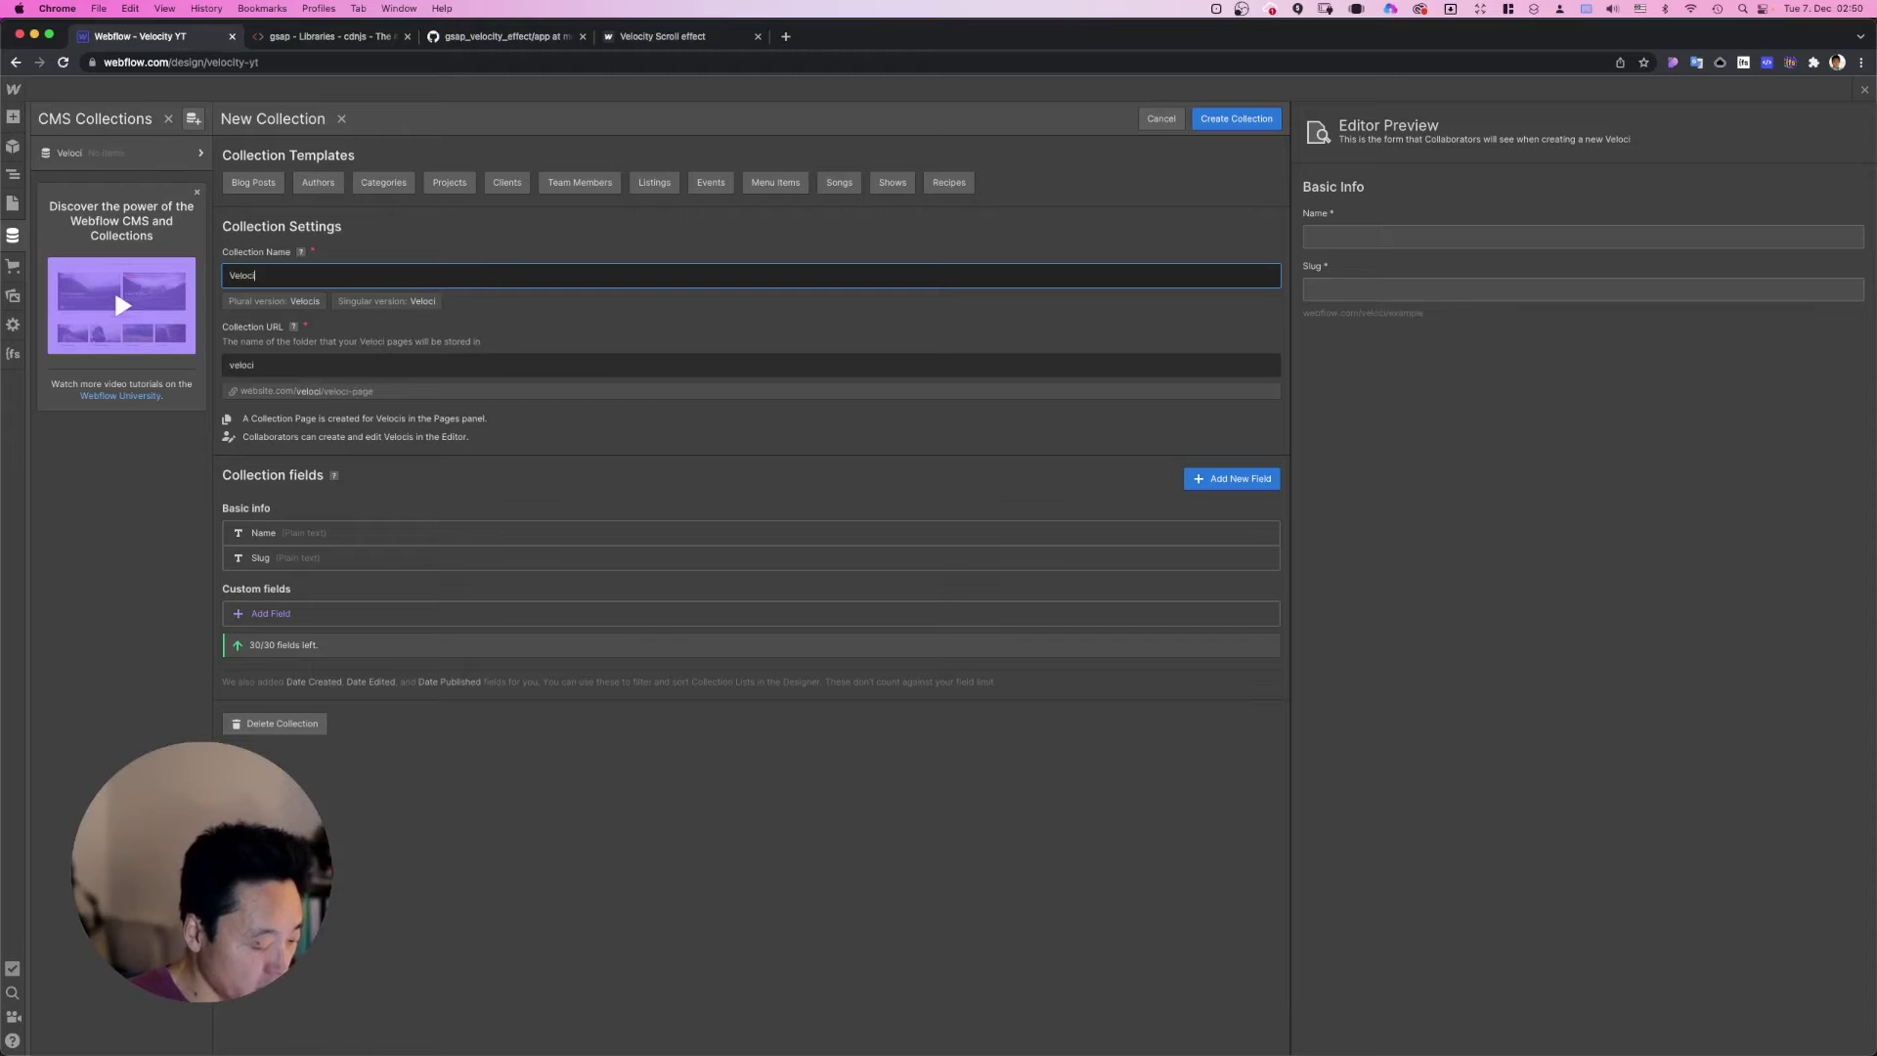
pyautogui.write('ty Images')
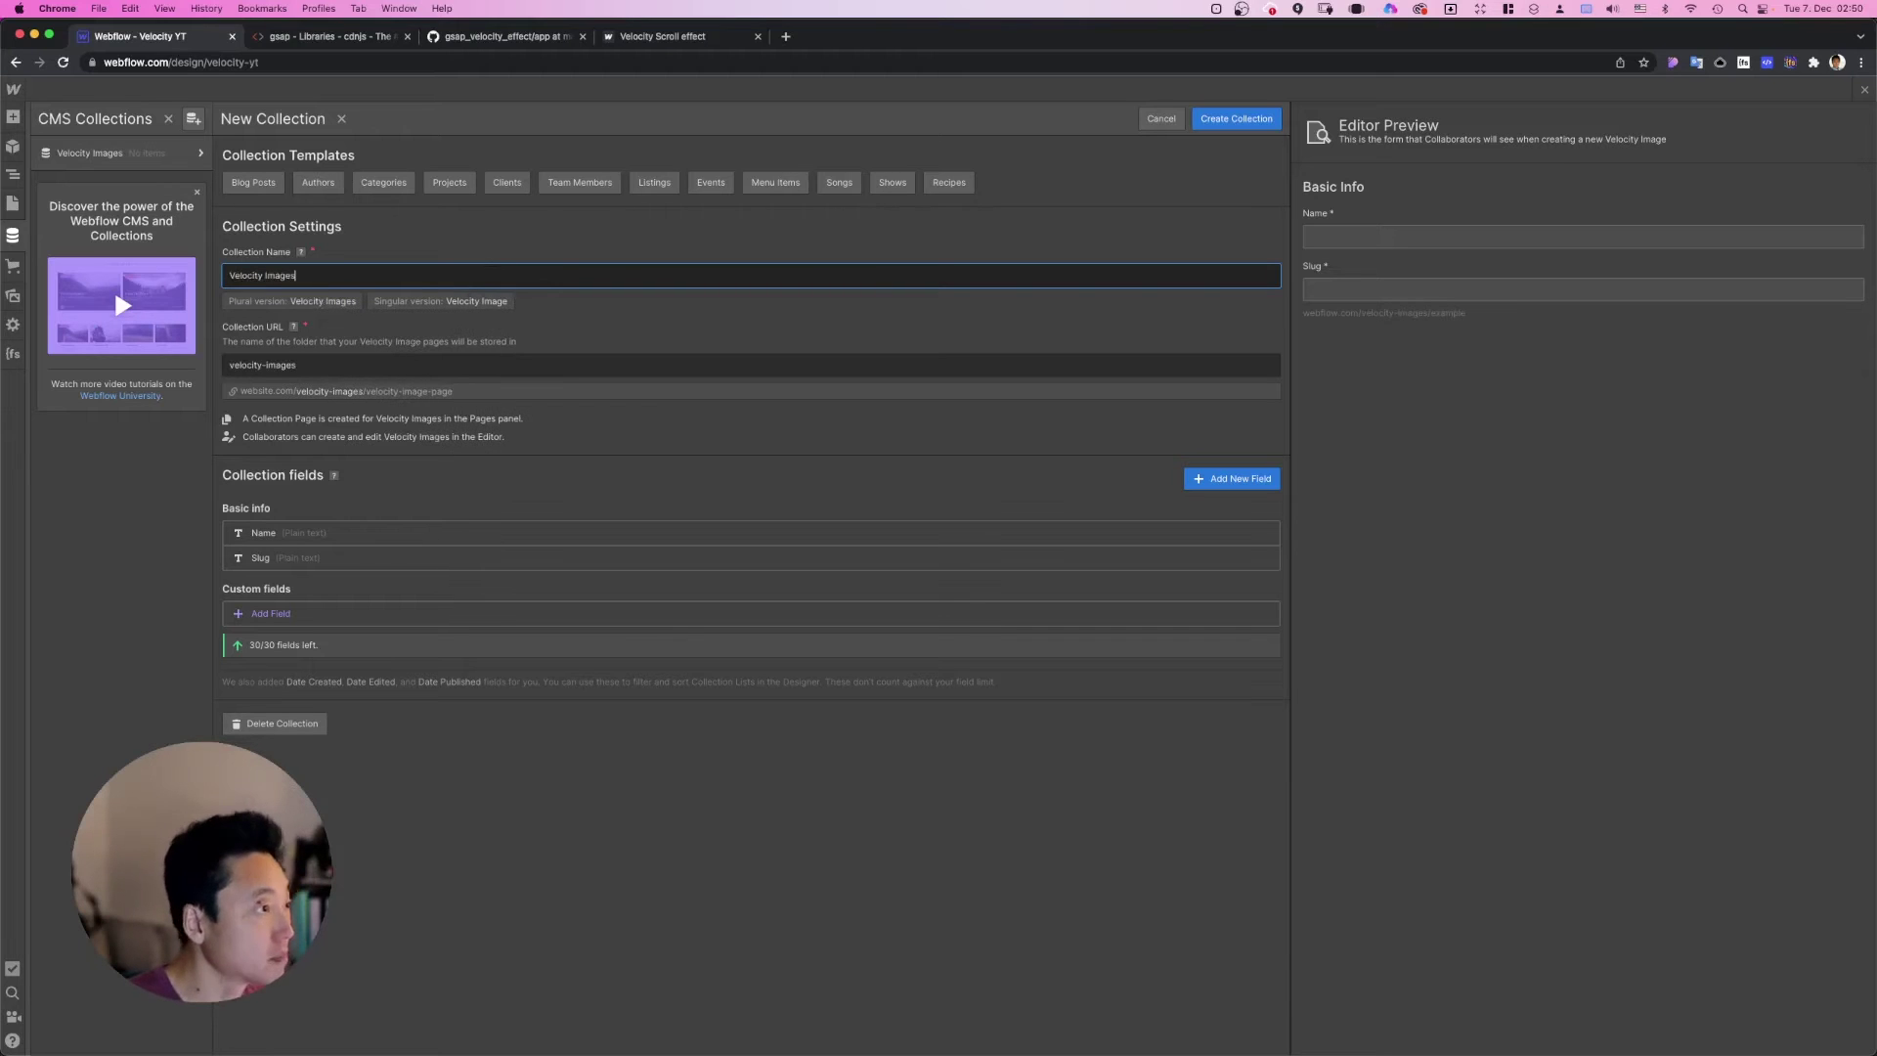
pyautogui.click(269, 616)
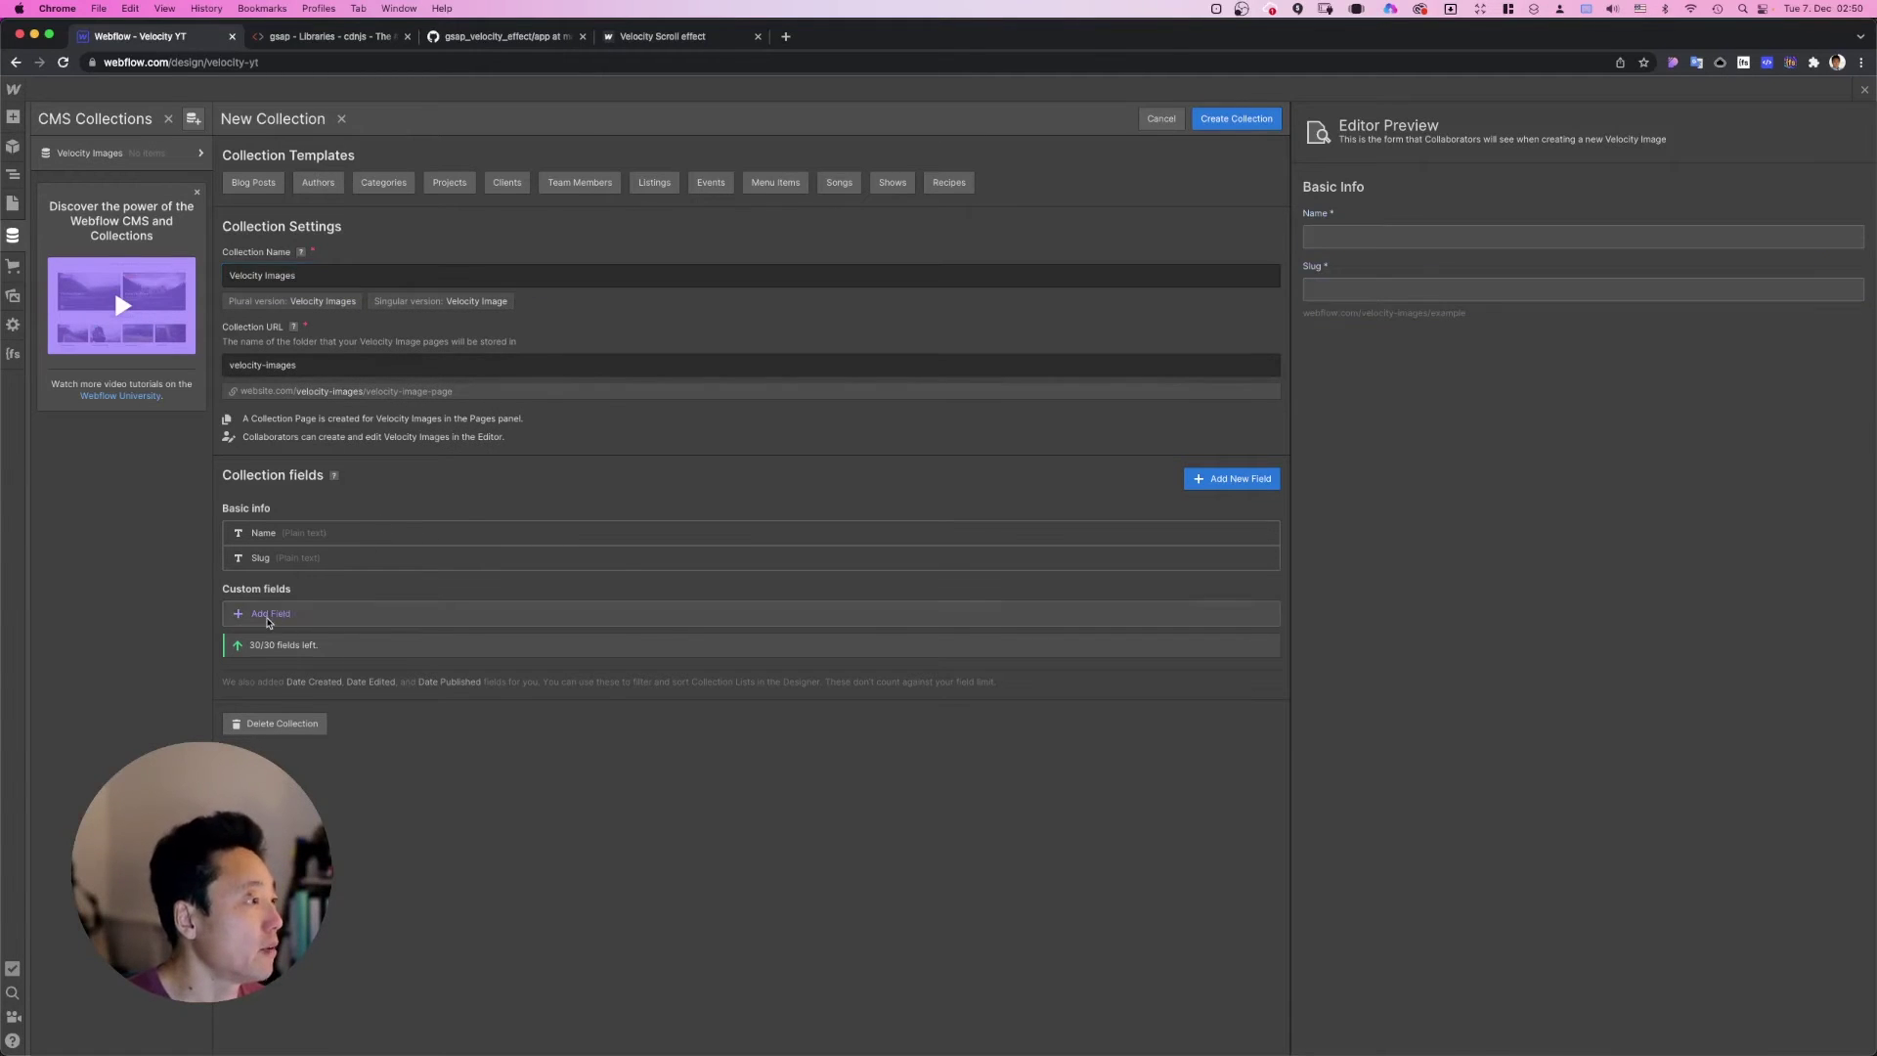
pyautogui.click(436, 663)
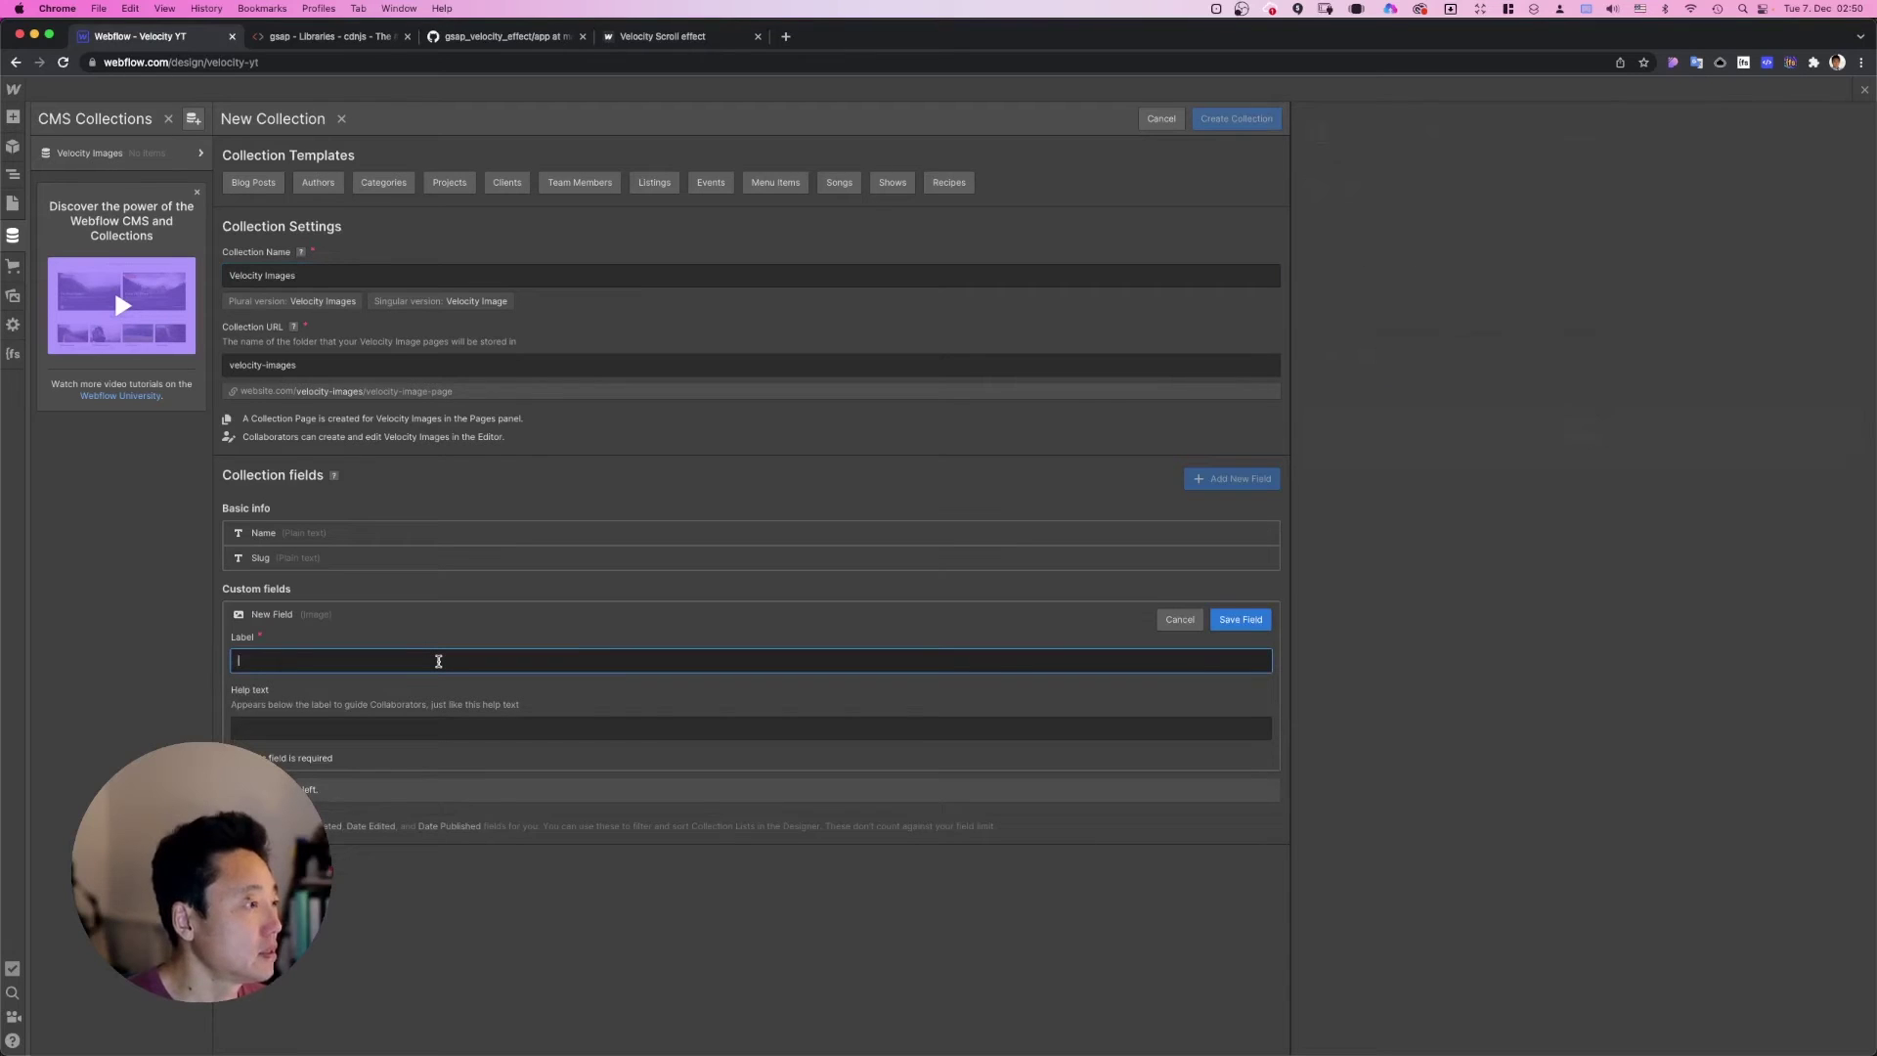
pyautogui.write('Pics')
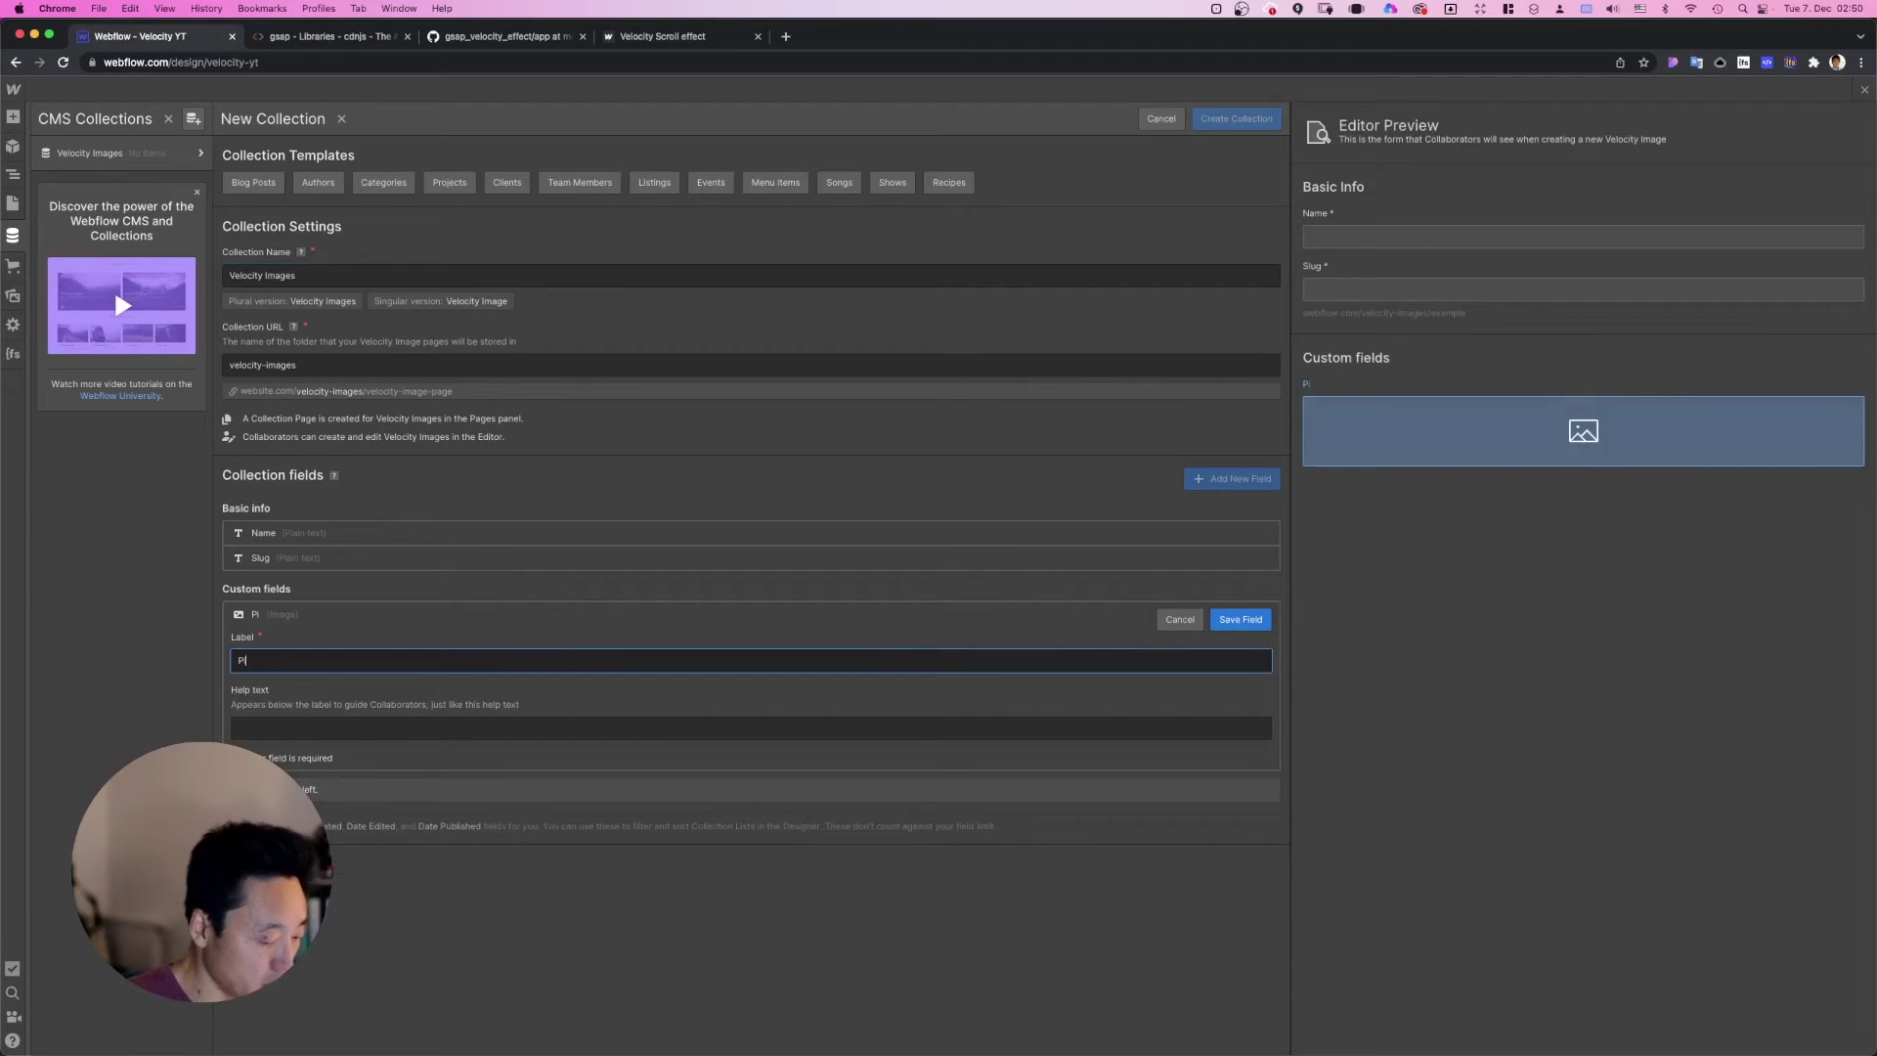
pyautogui.click(1230, 624)
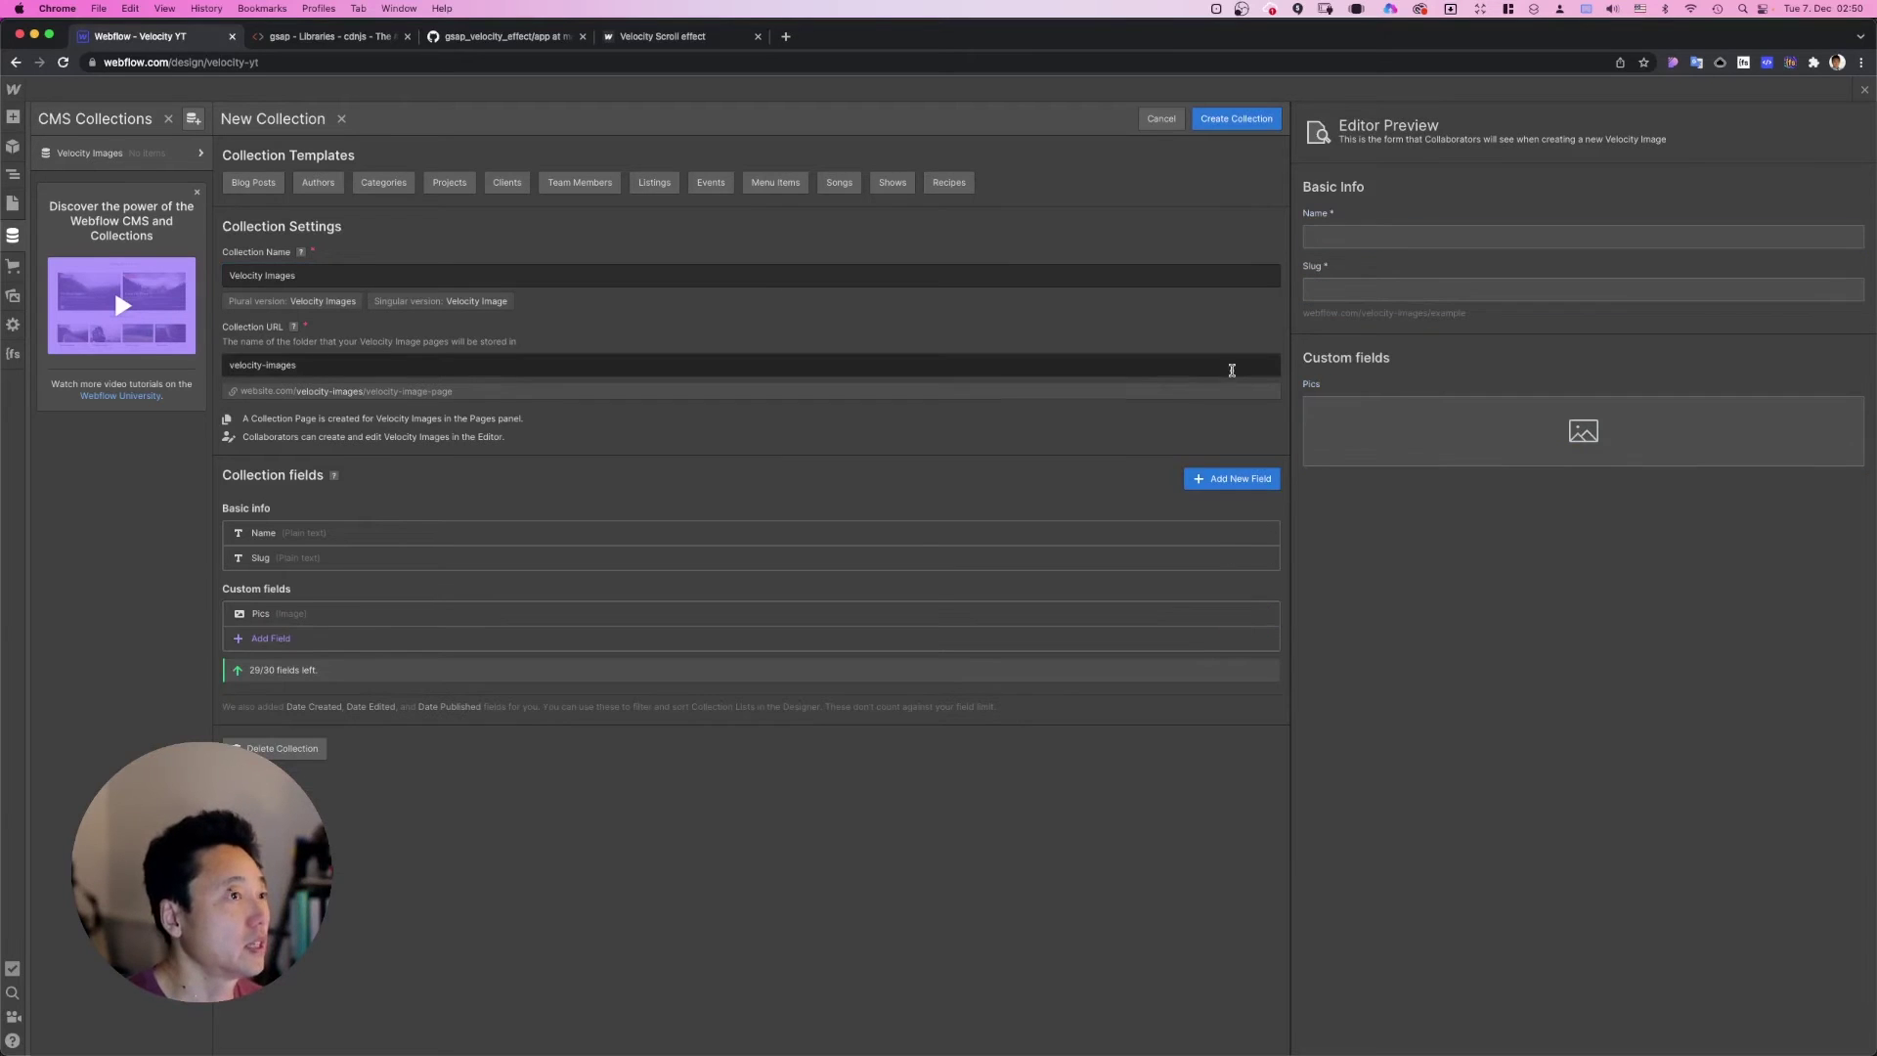
# Step: Create the Velocity Images collection, add 20 sample items, and close the CMS panel
pyautogui.click(1238, 120)
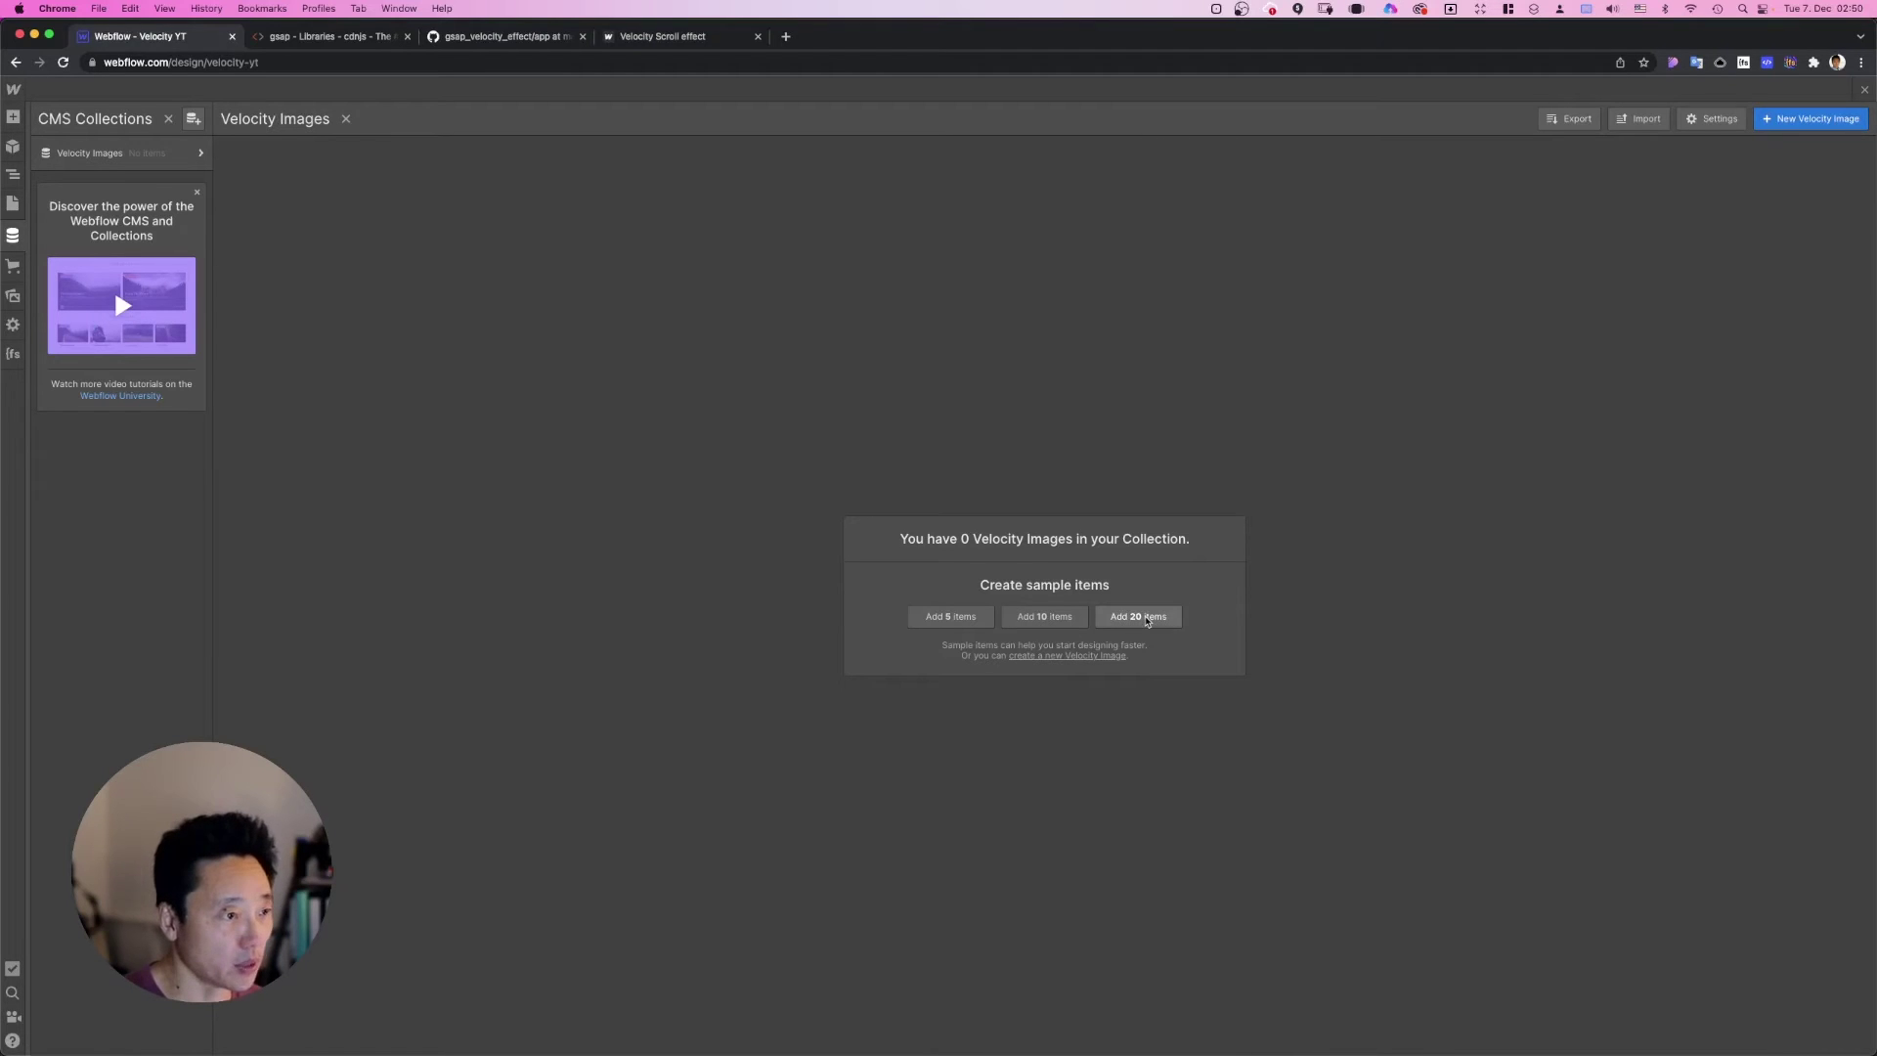
pyautogui.click(1147, 618)
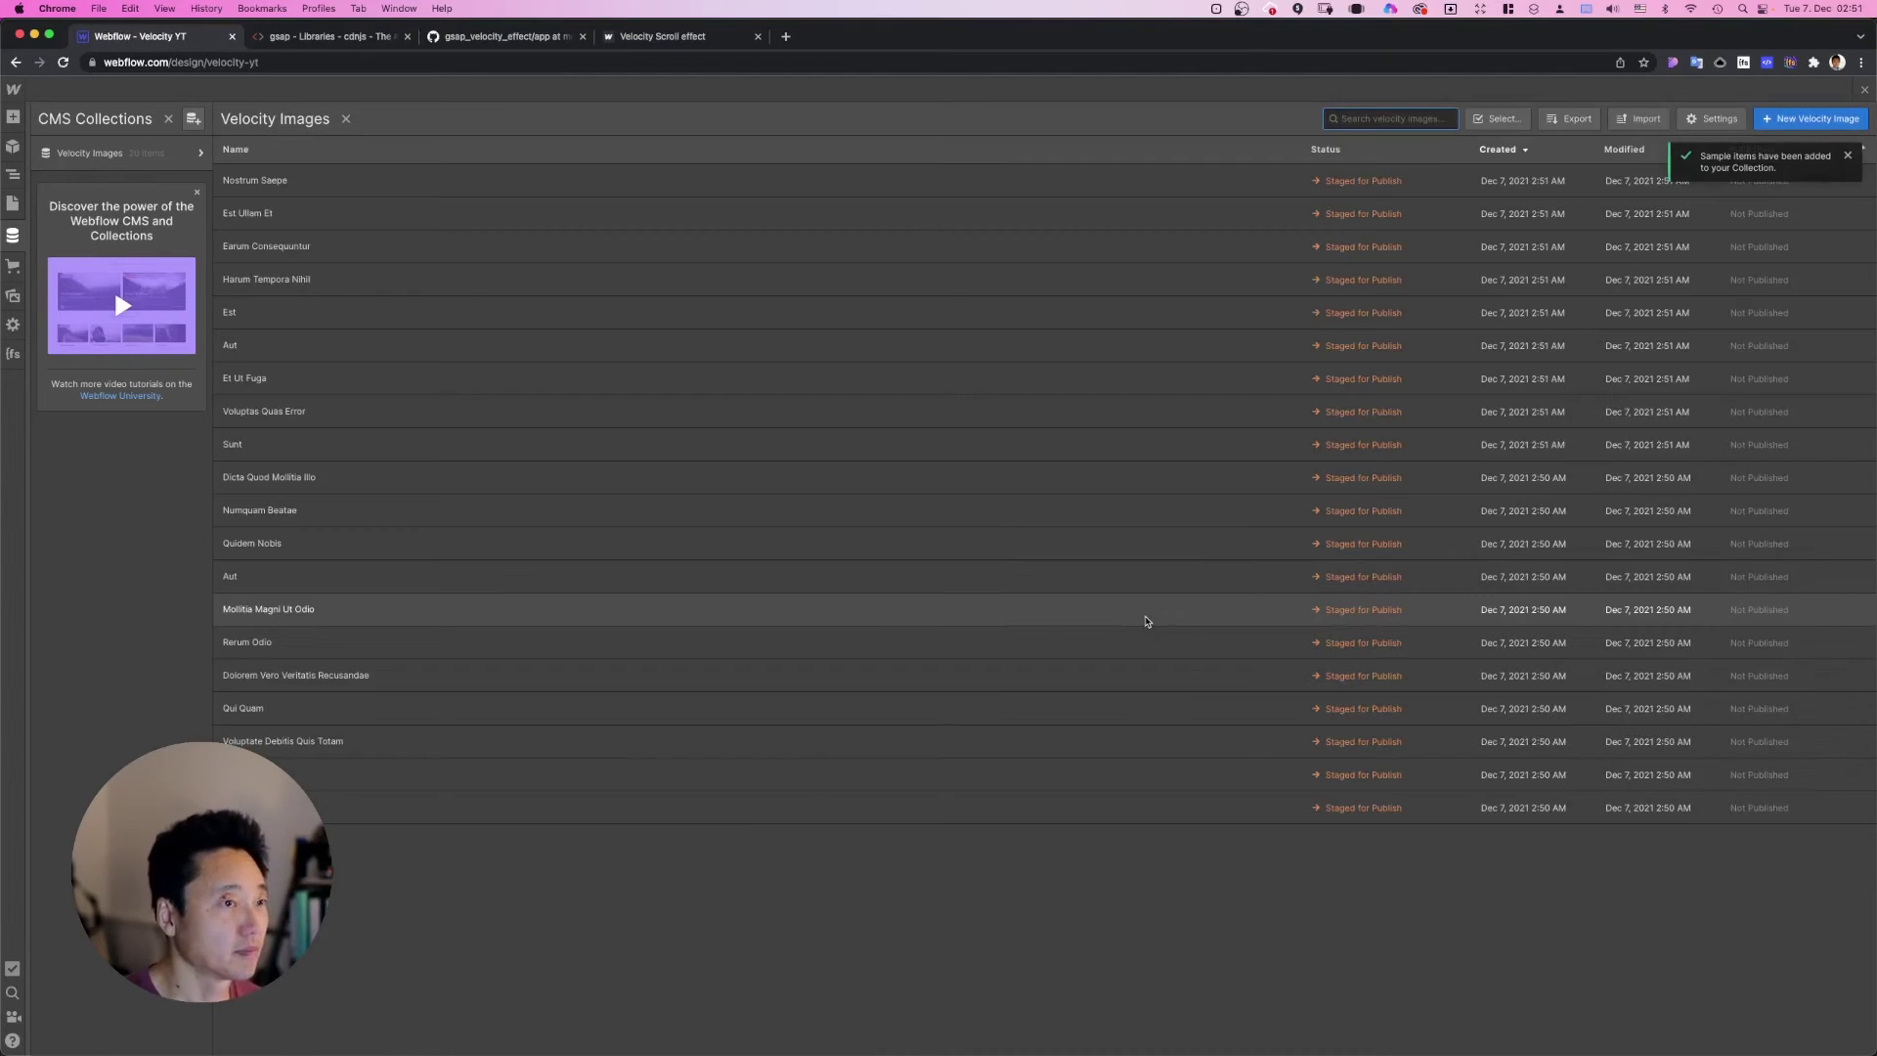
pyautogui.click(1865, 90)
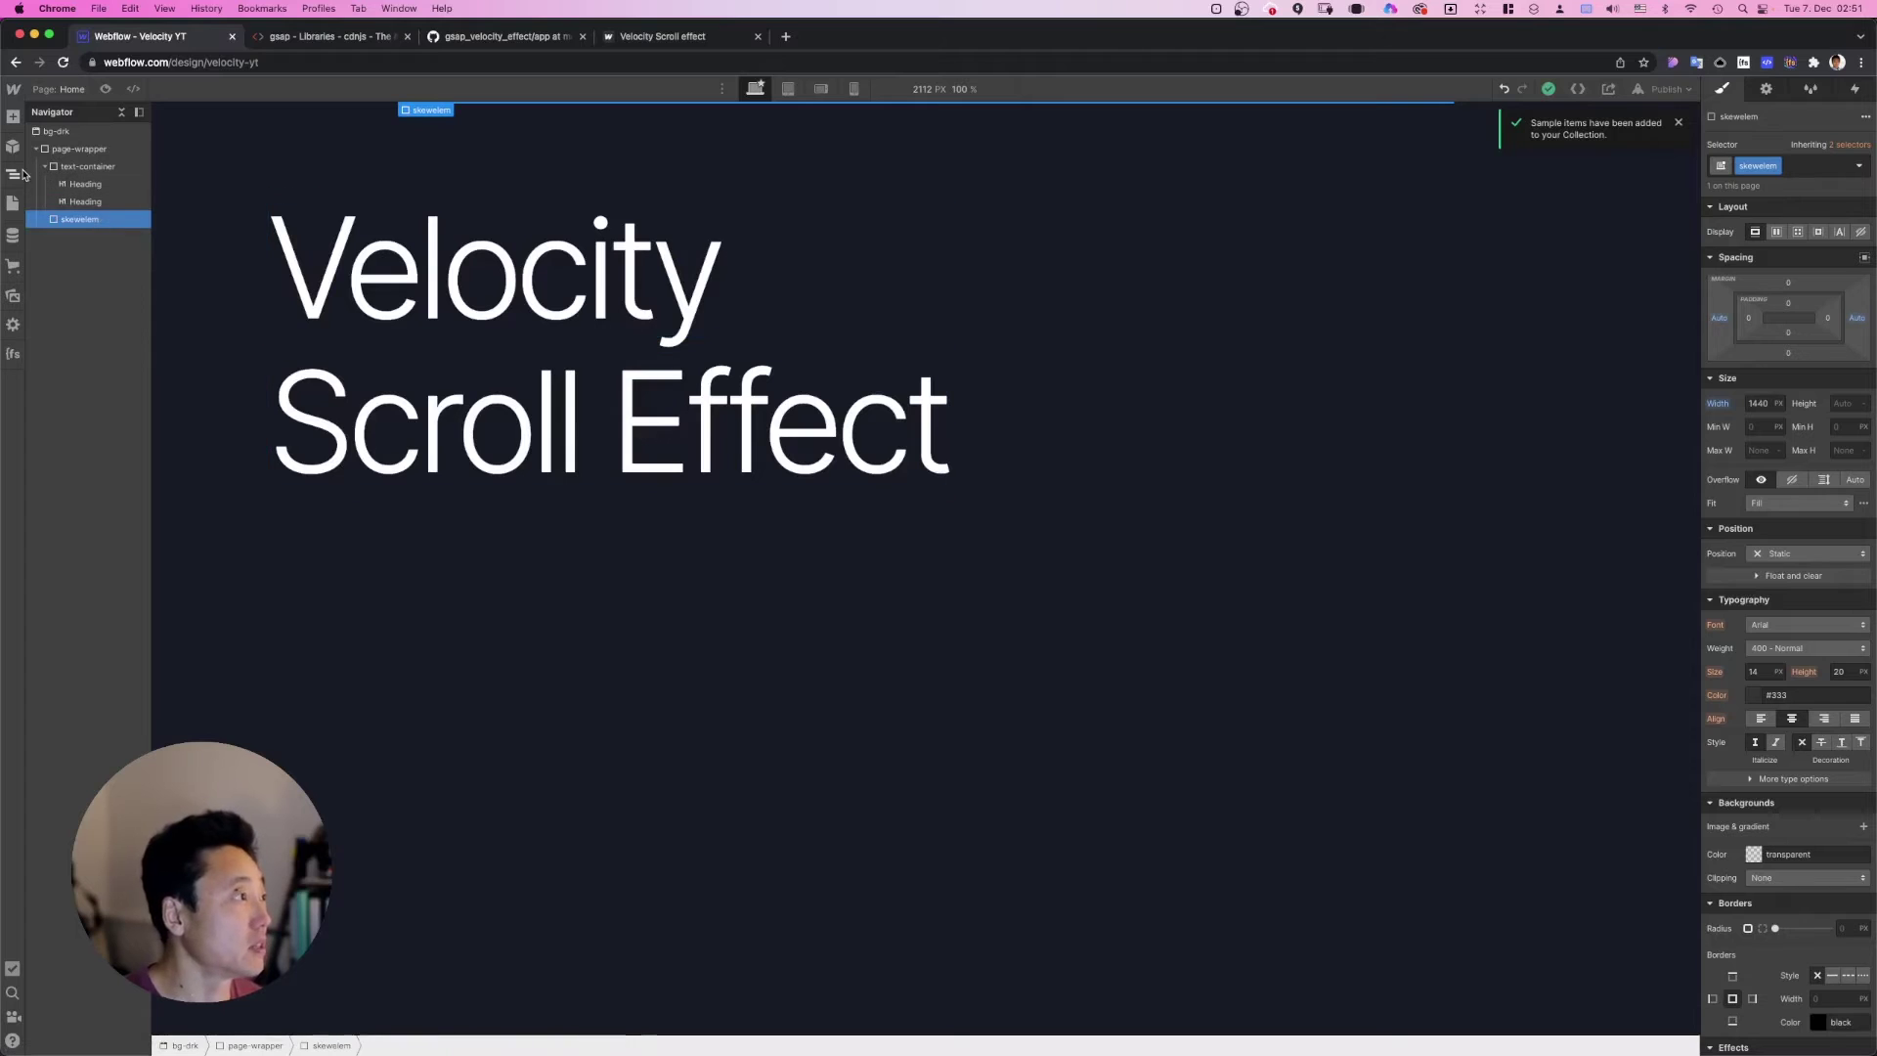
# Step: Insert a Collection List into skewelem and set its source to the Velocity Images collection
pyautogui.click(12, 116)
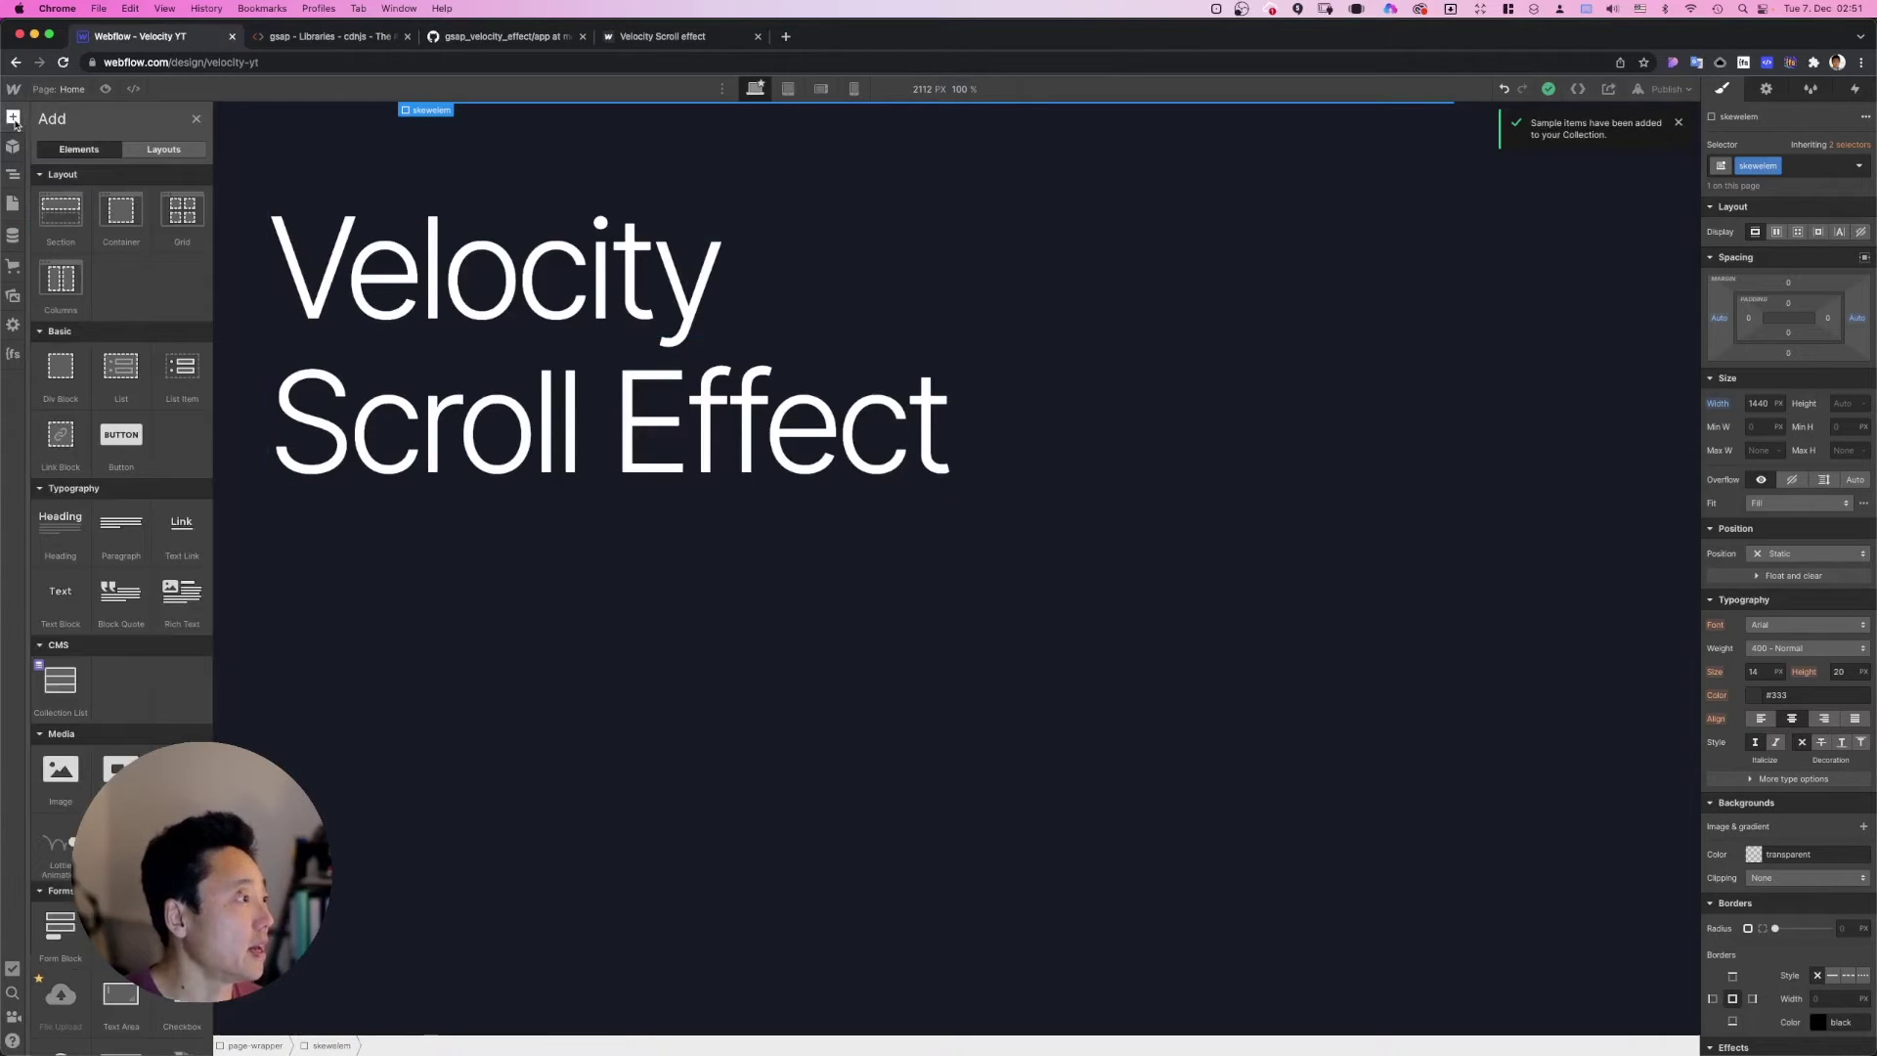
pyautogui.click(59, 697)
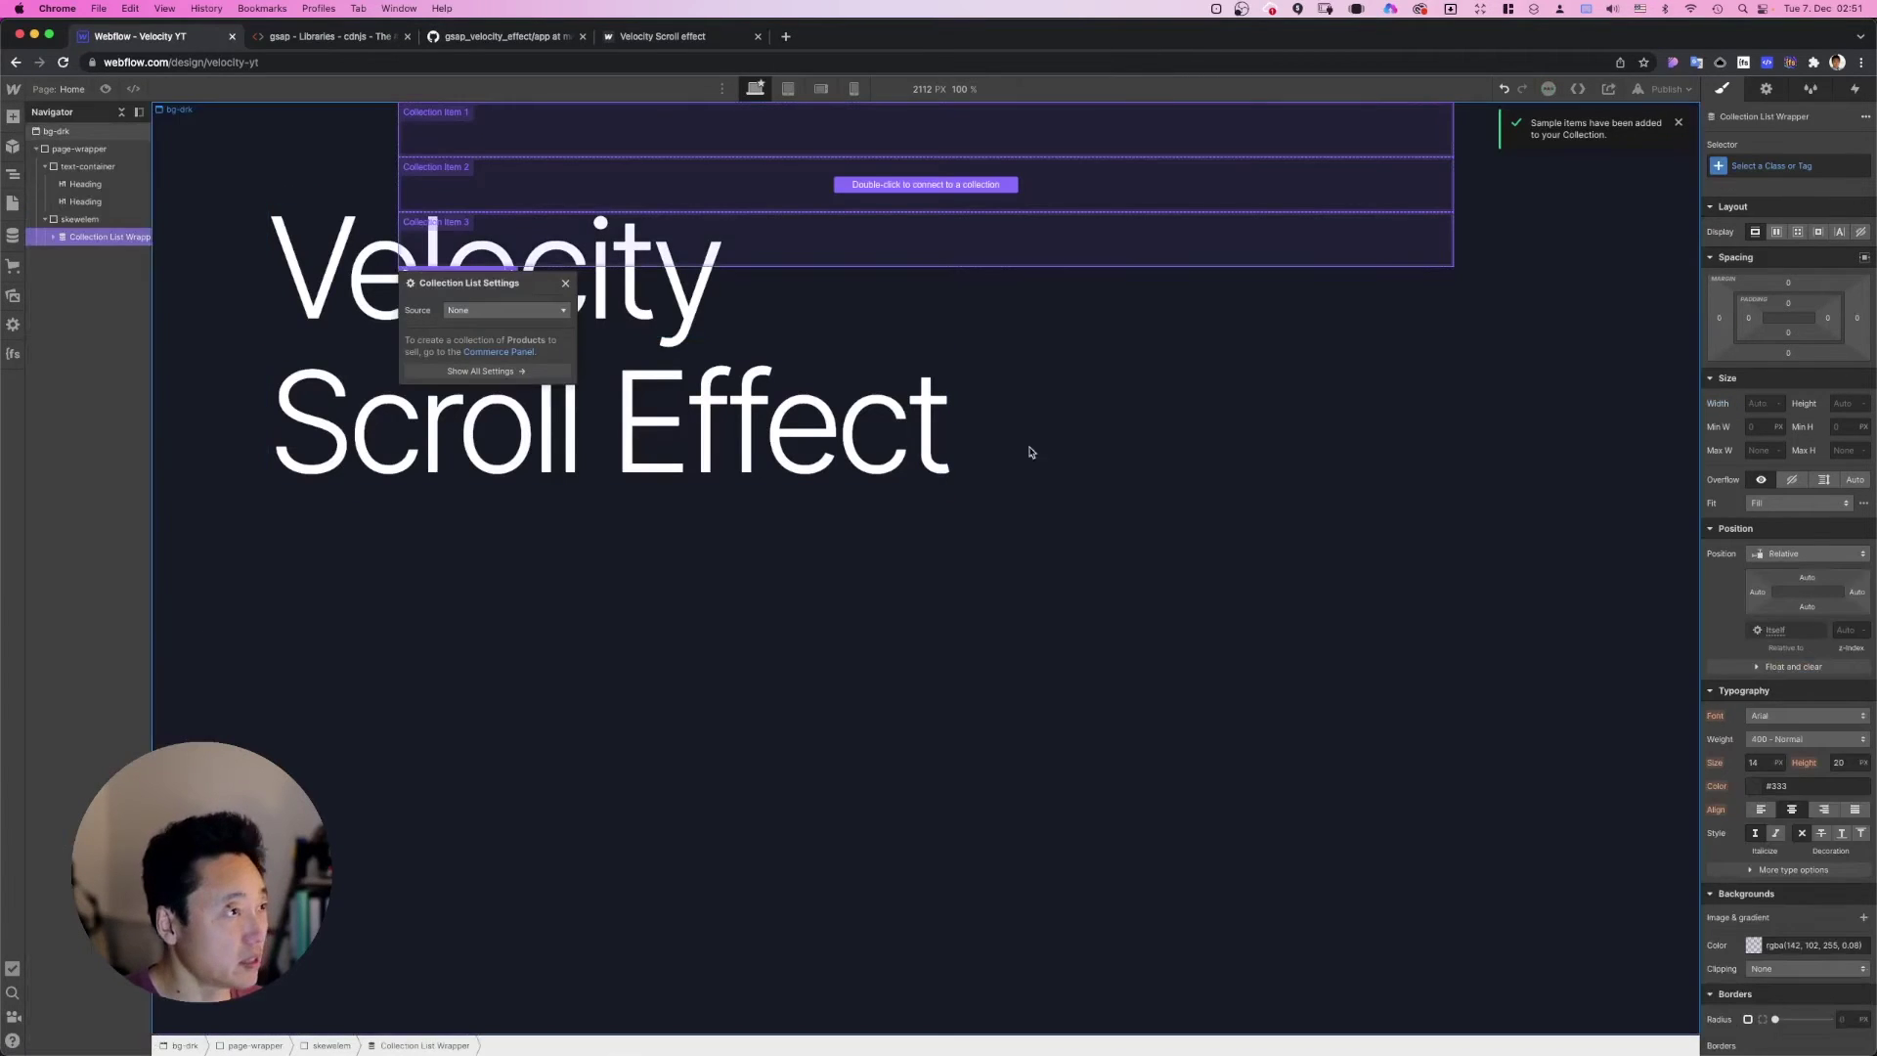
pyautogui.click(508, 313)
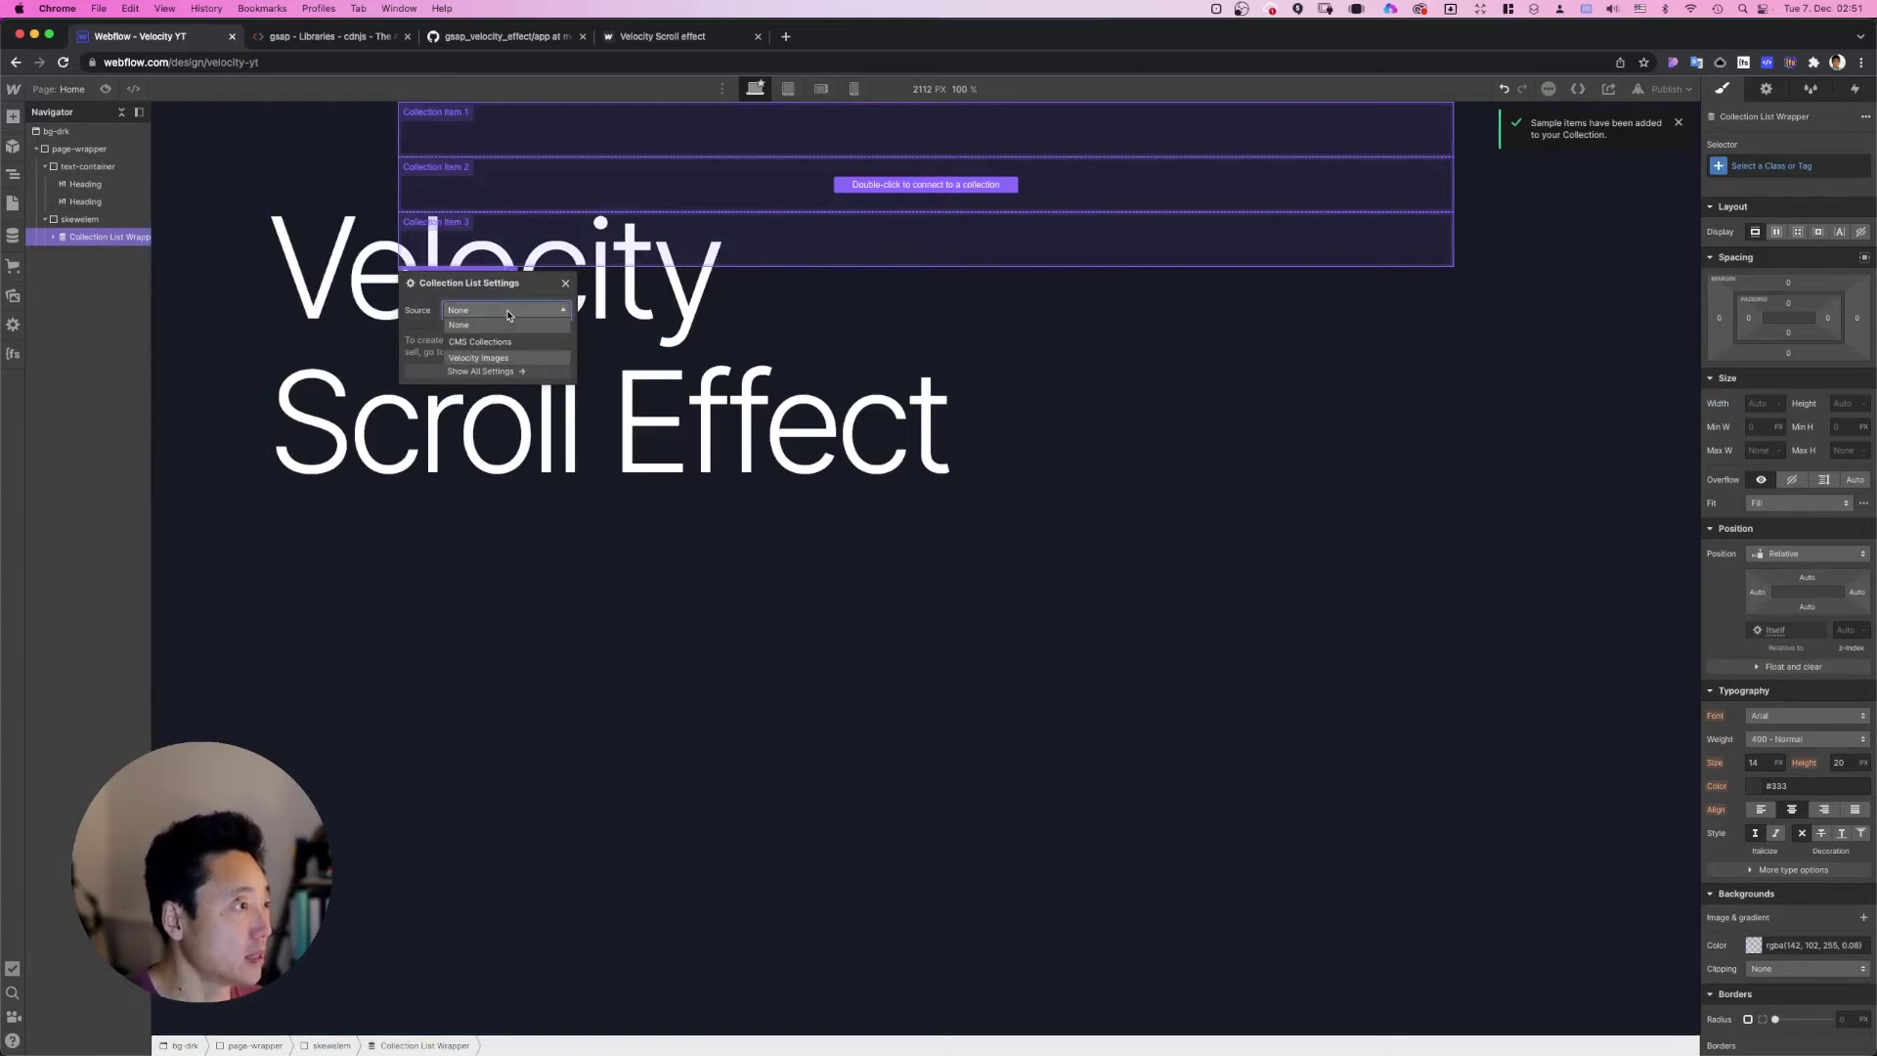
pyautogui.click(492, 357)
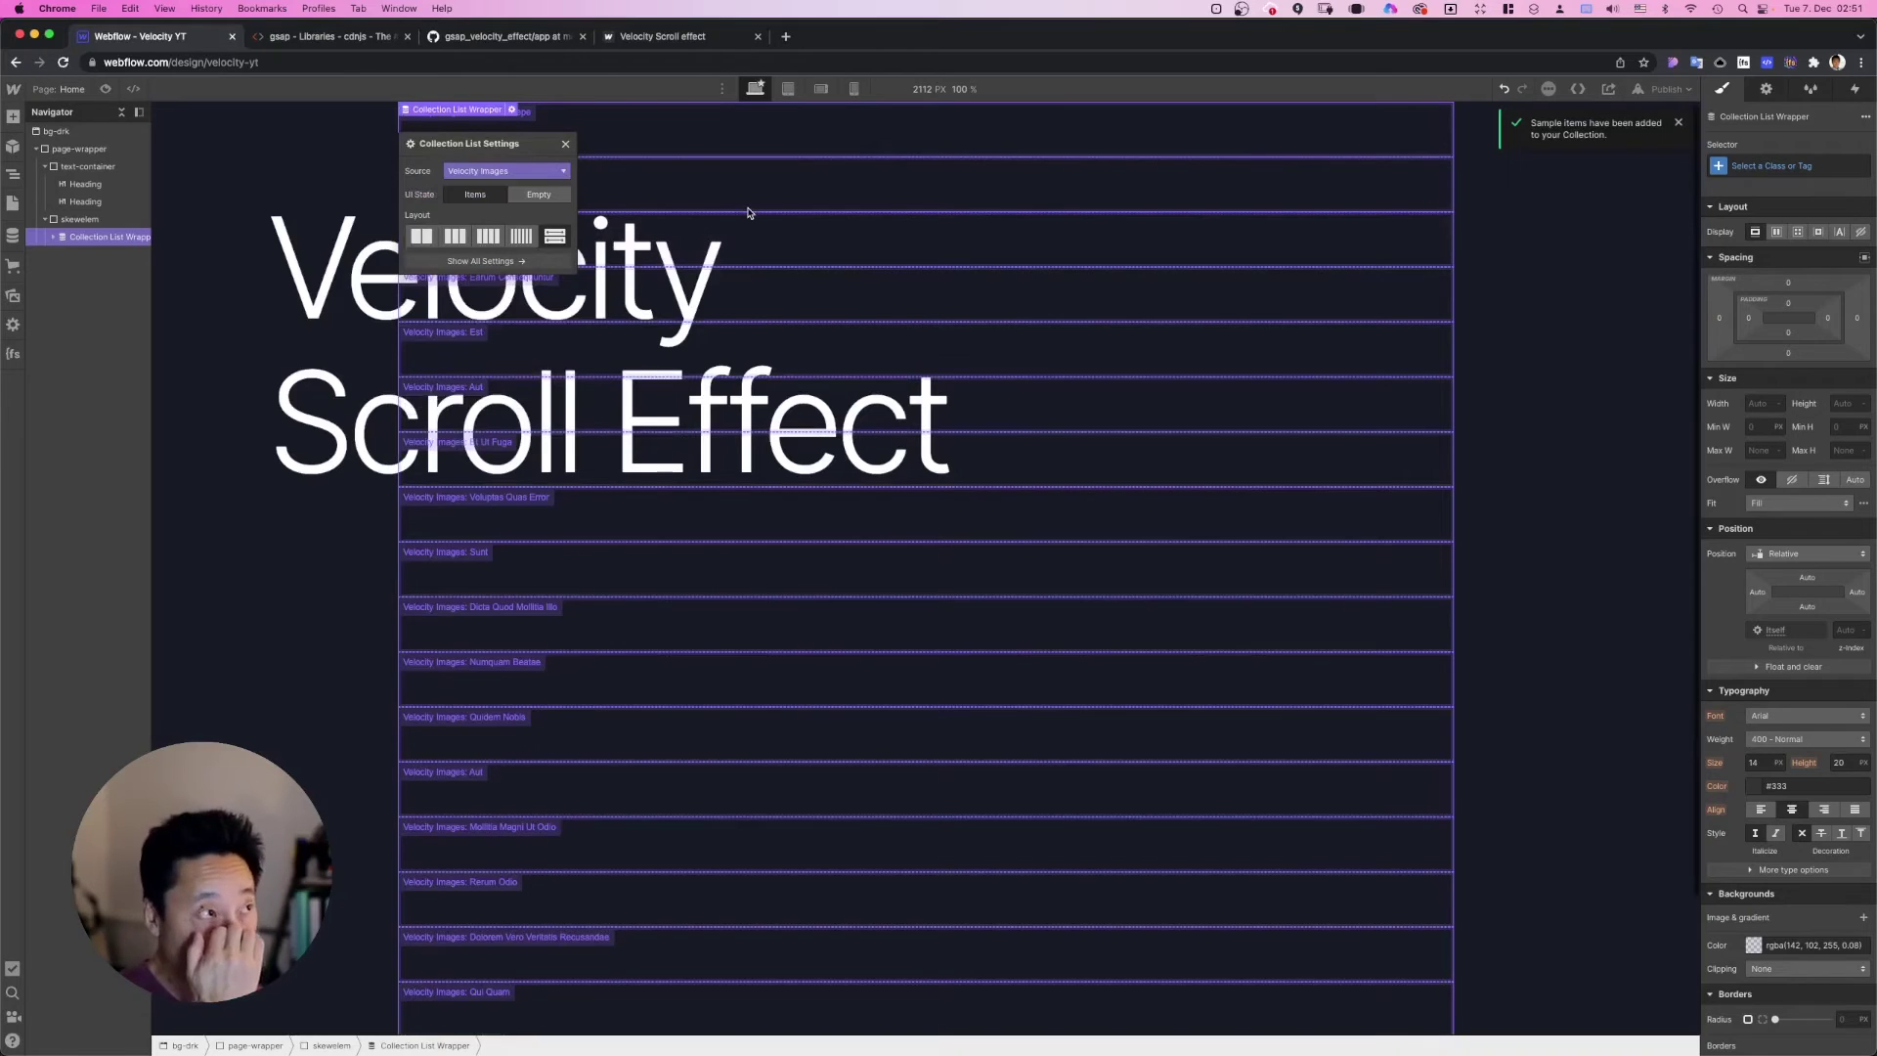
# Step: Add an Image to the Collection Item, bound to the Pics field of Velocity Images
pyautogui.click(745, 137)
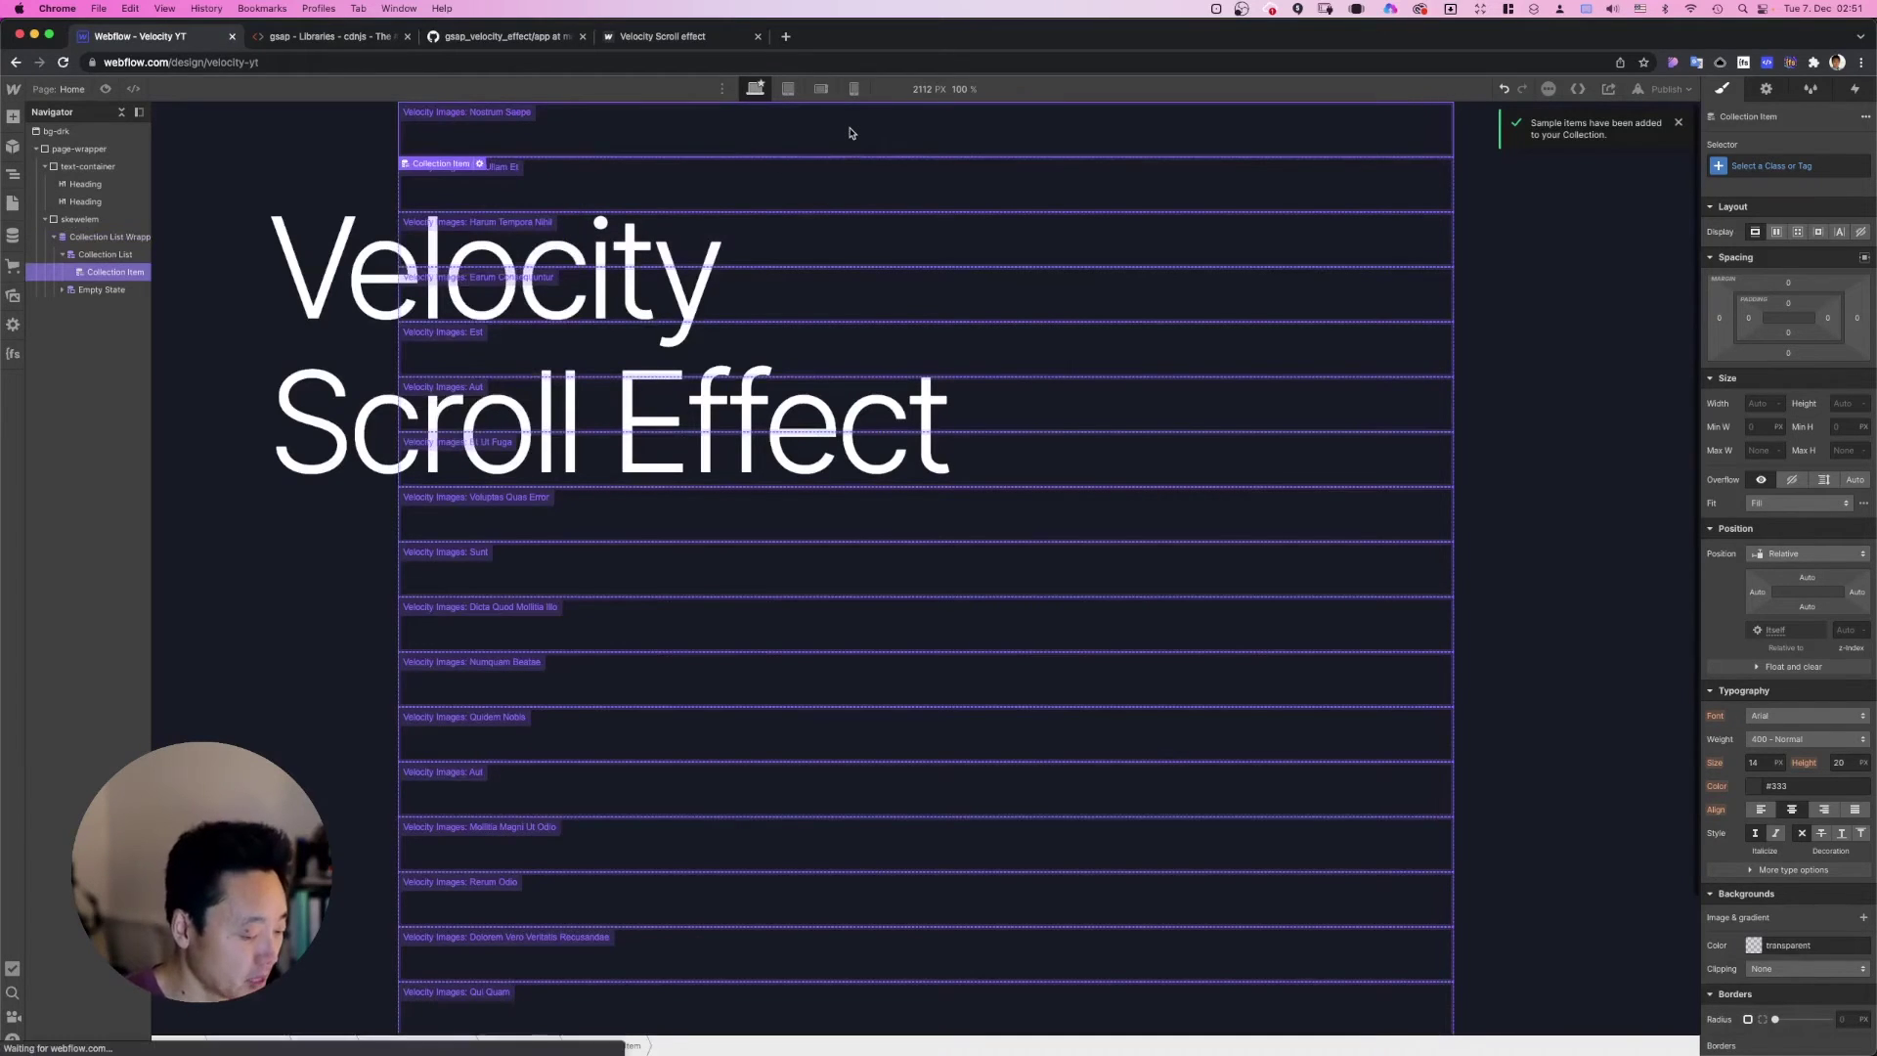
pyautogui.press('super+e')
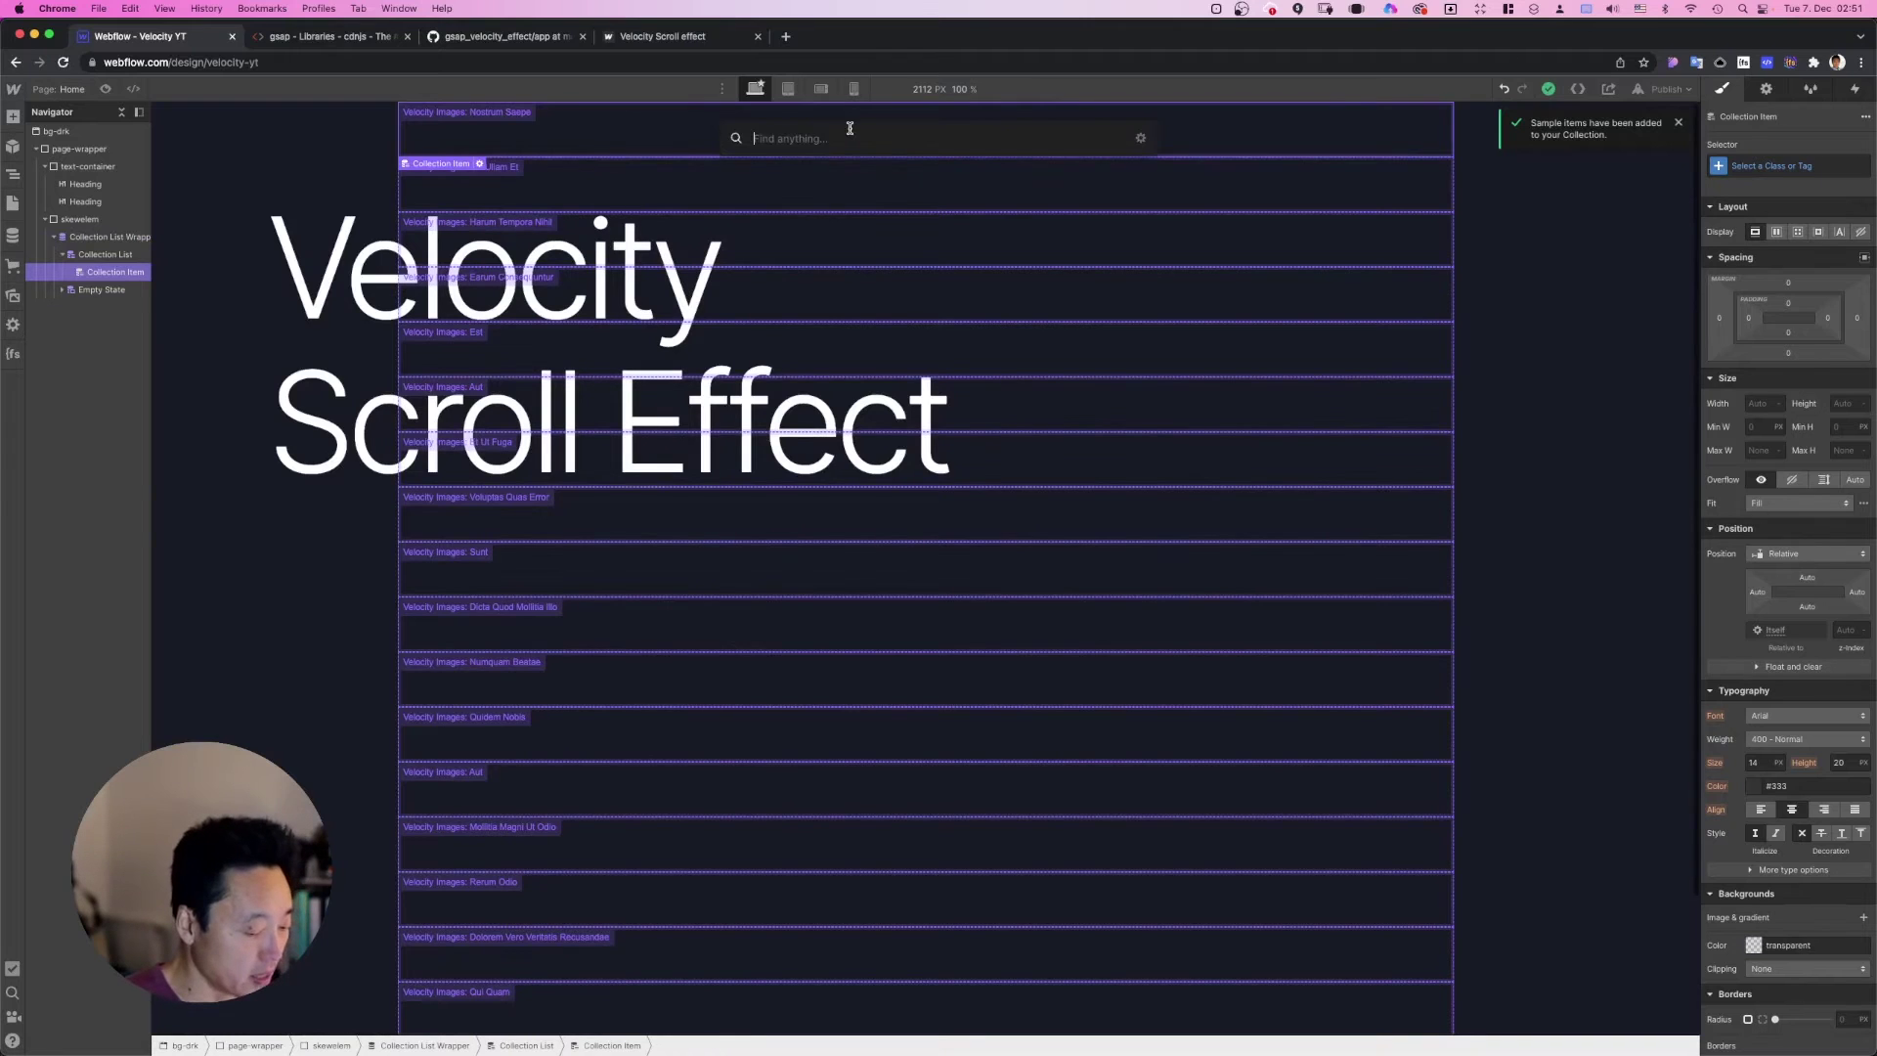
pyautogui.write('im')
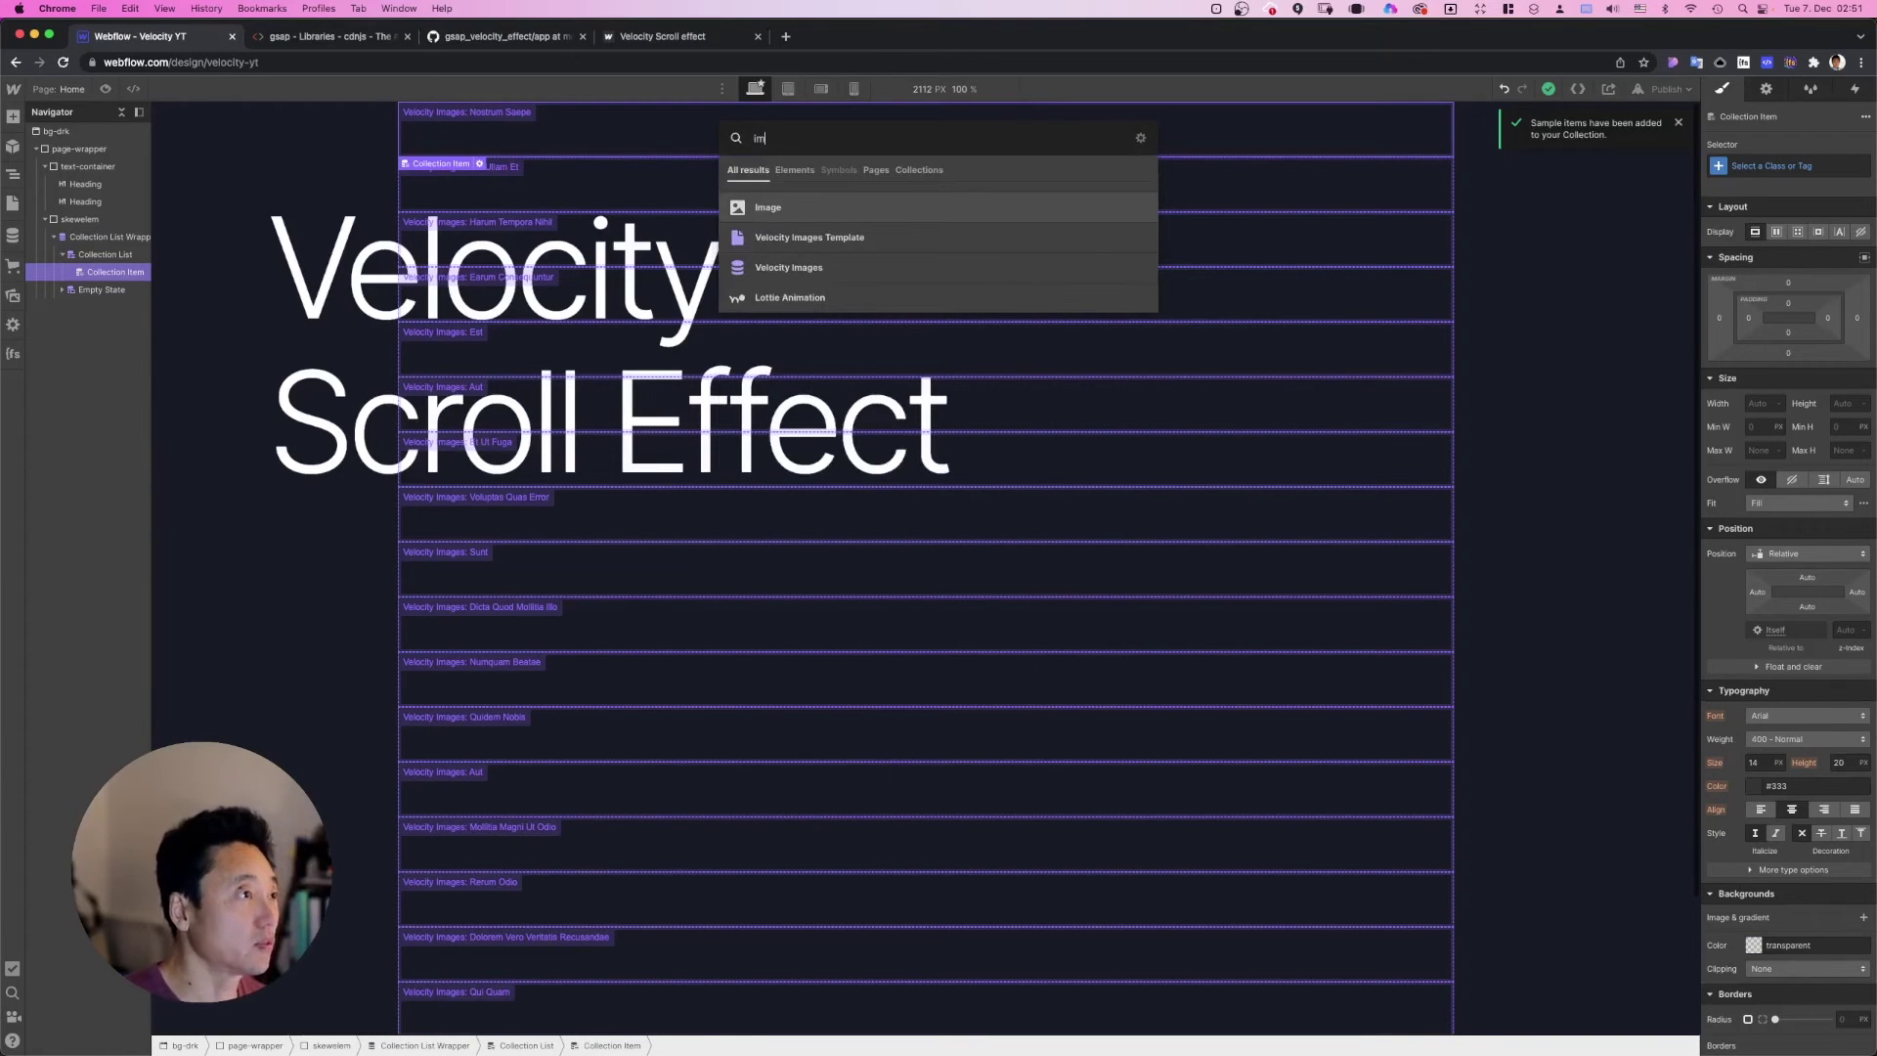
pyautogui.press('Return')
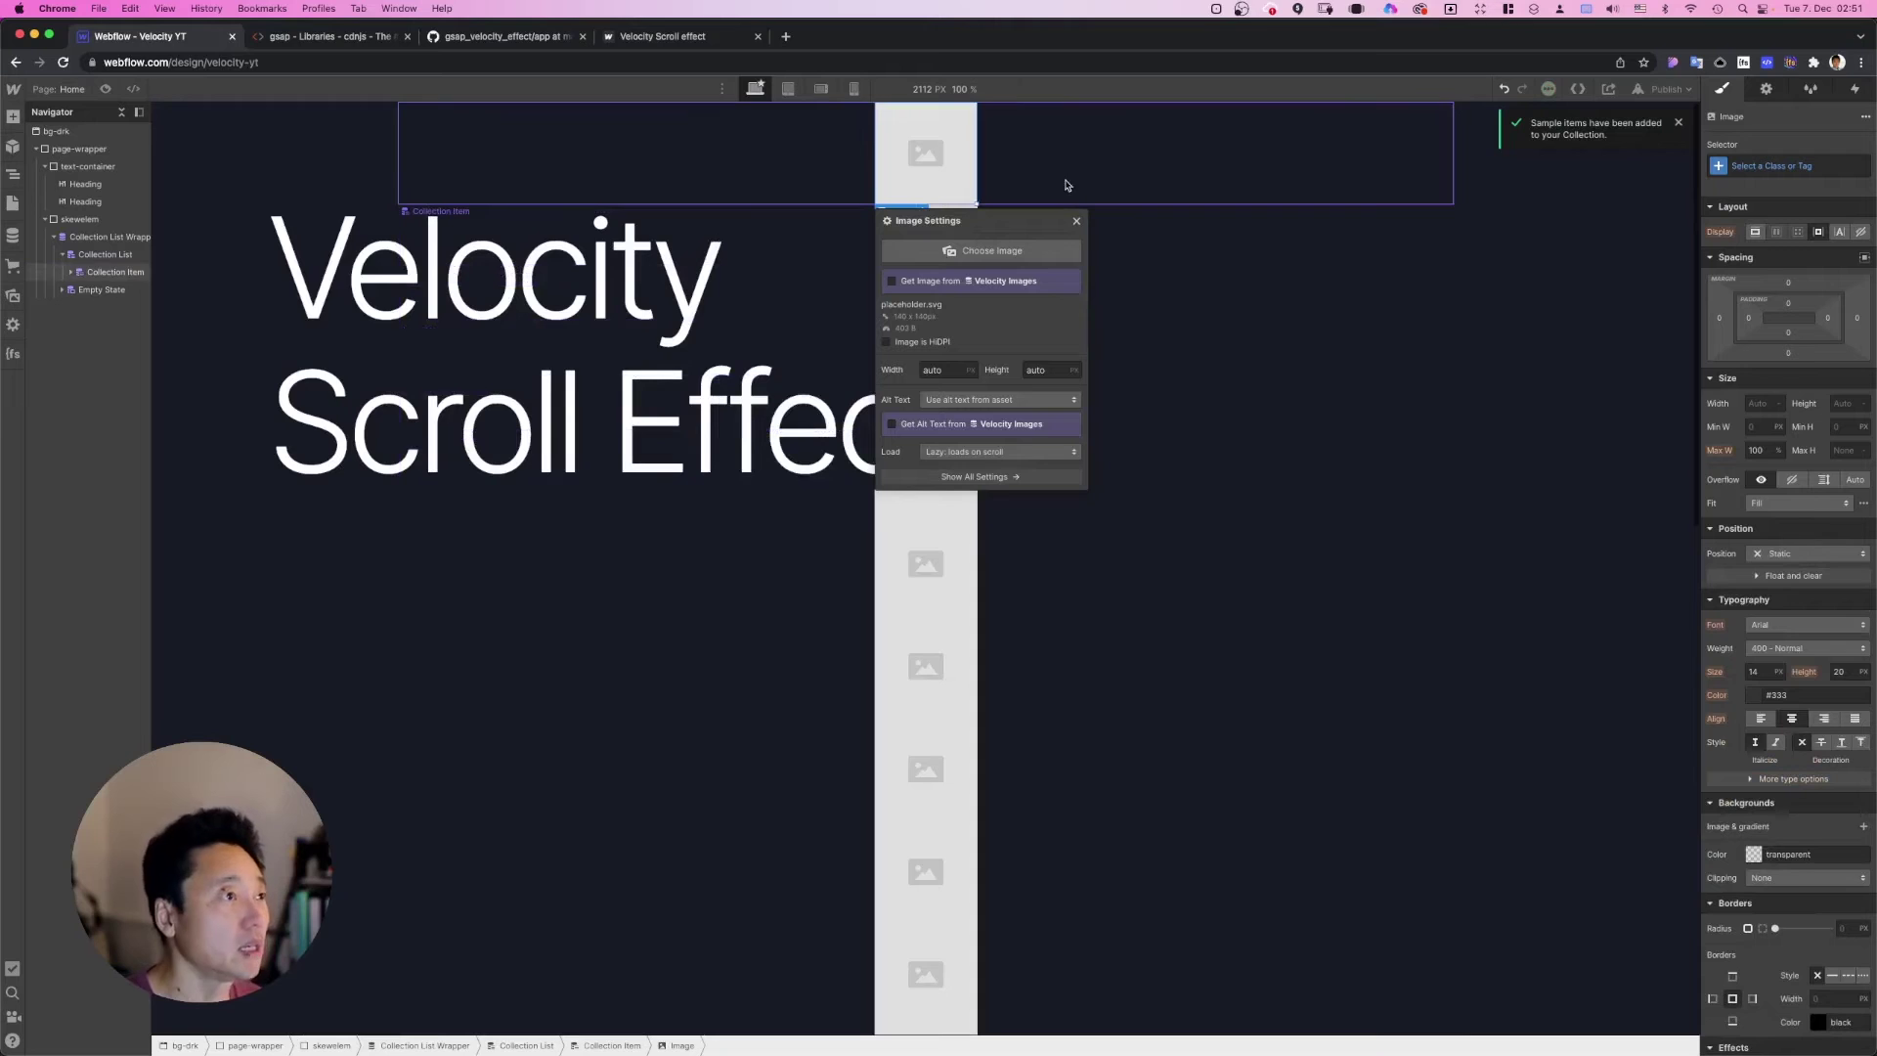
pyautogui.click(944, 282)
pyautogui.click(950, 301)
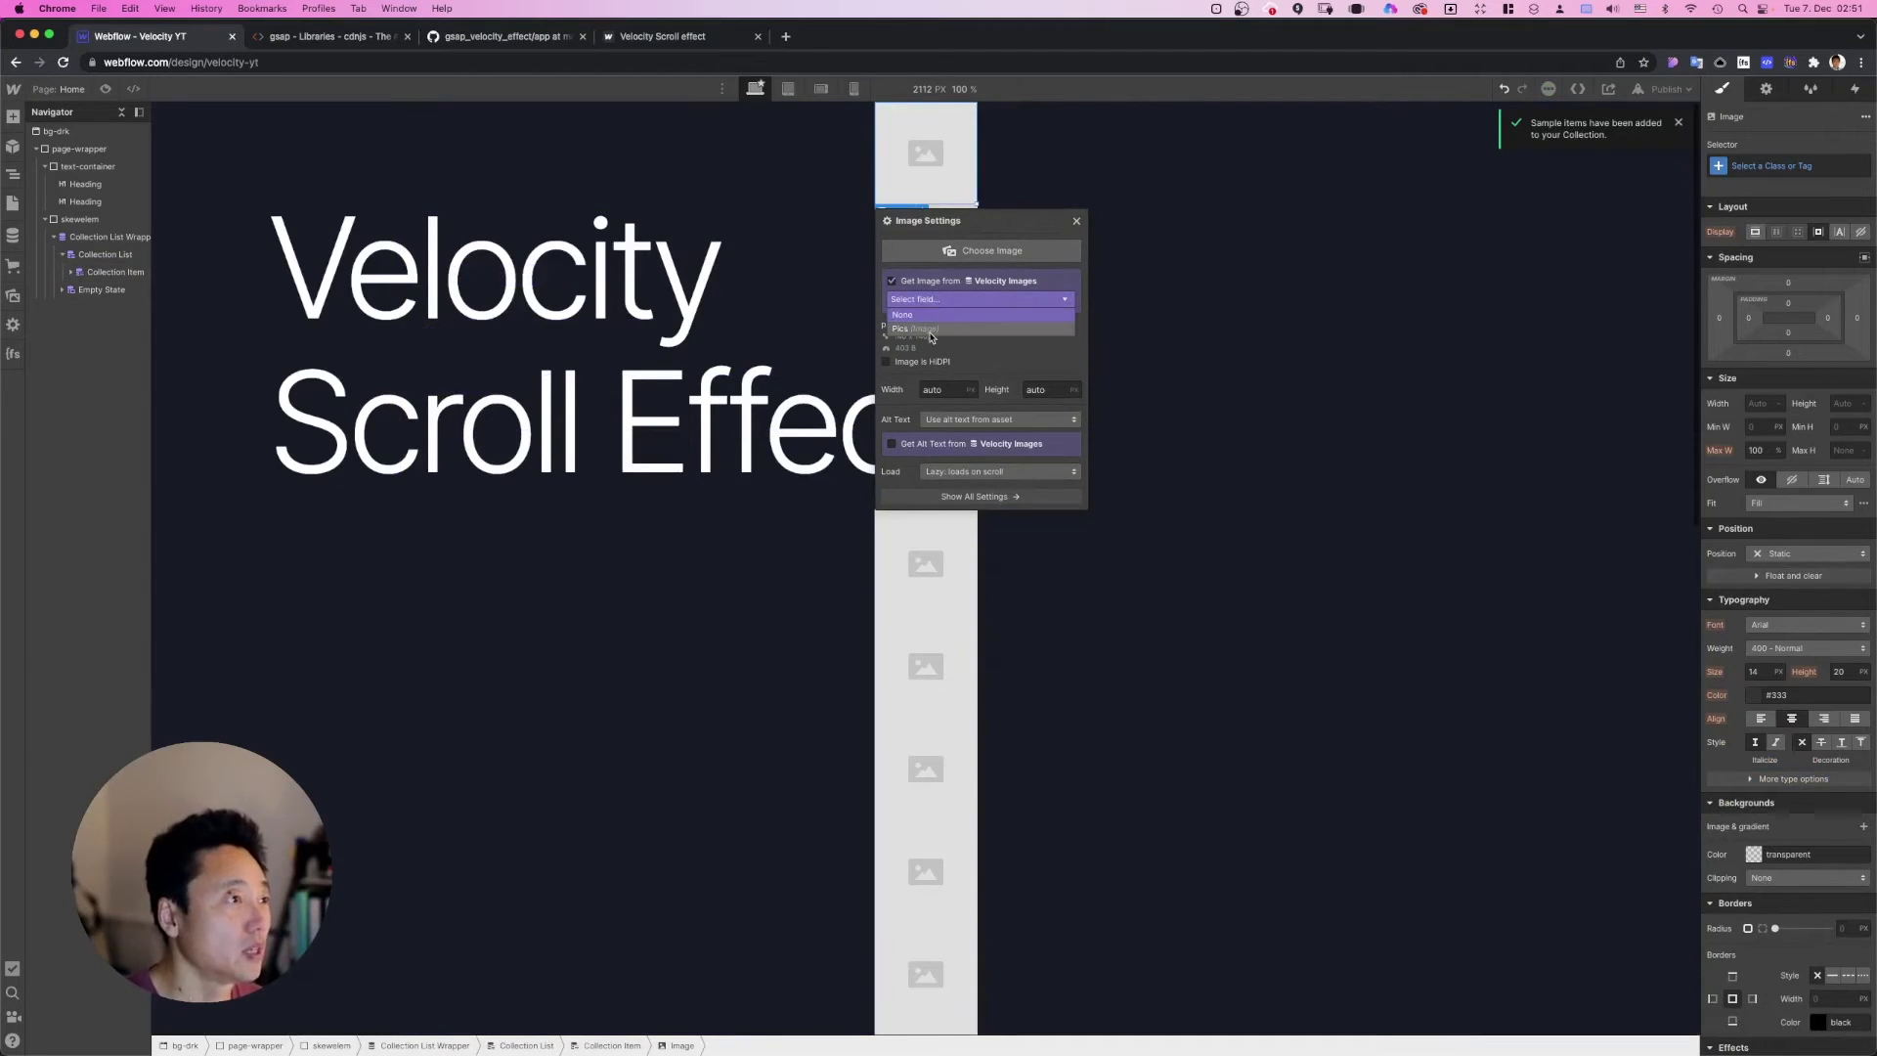
pyautogui.click(929, 329)
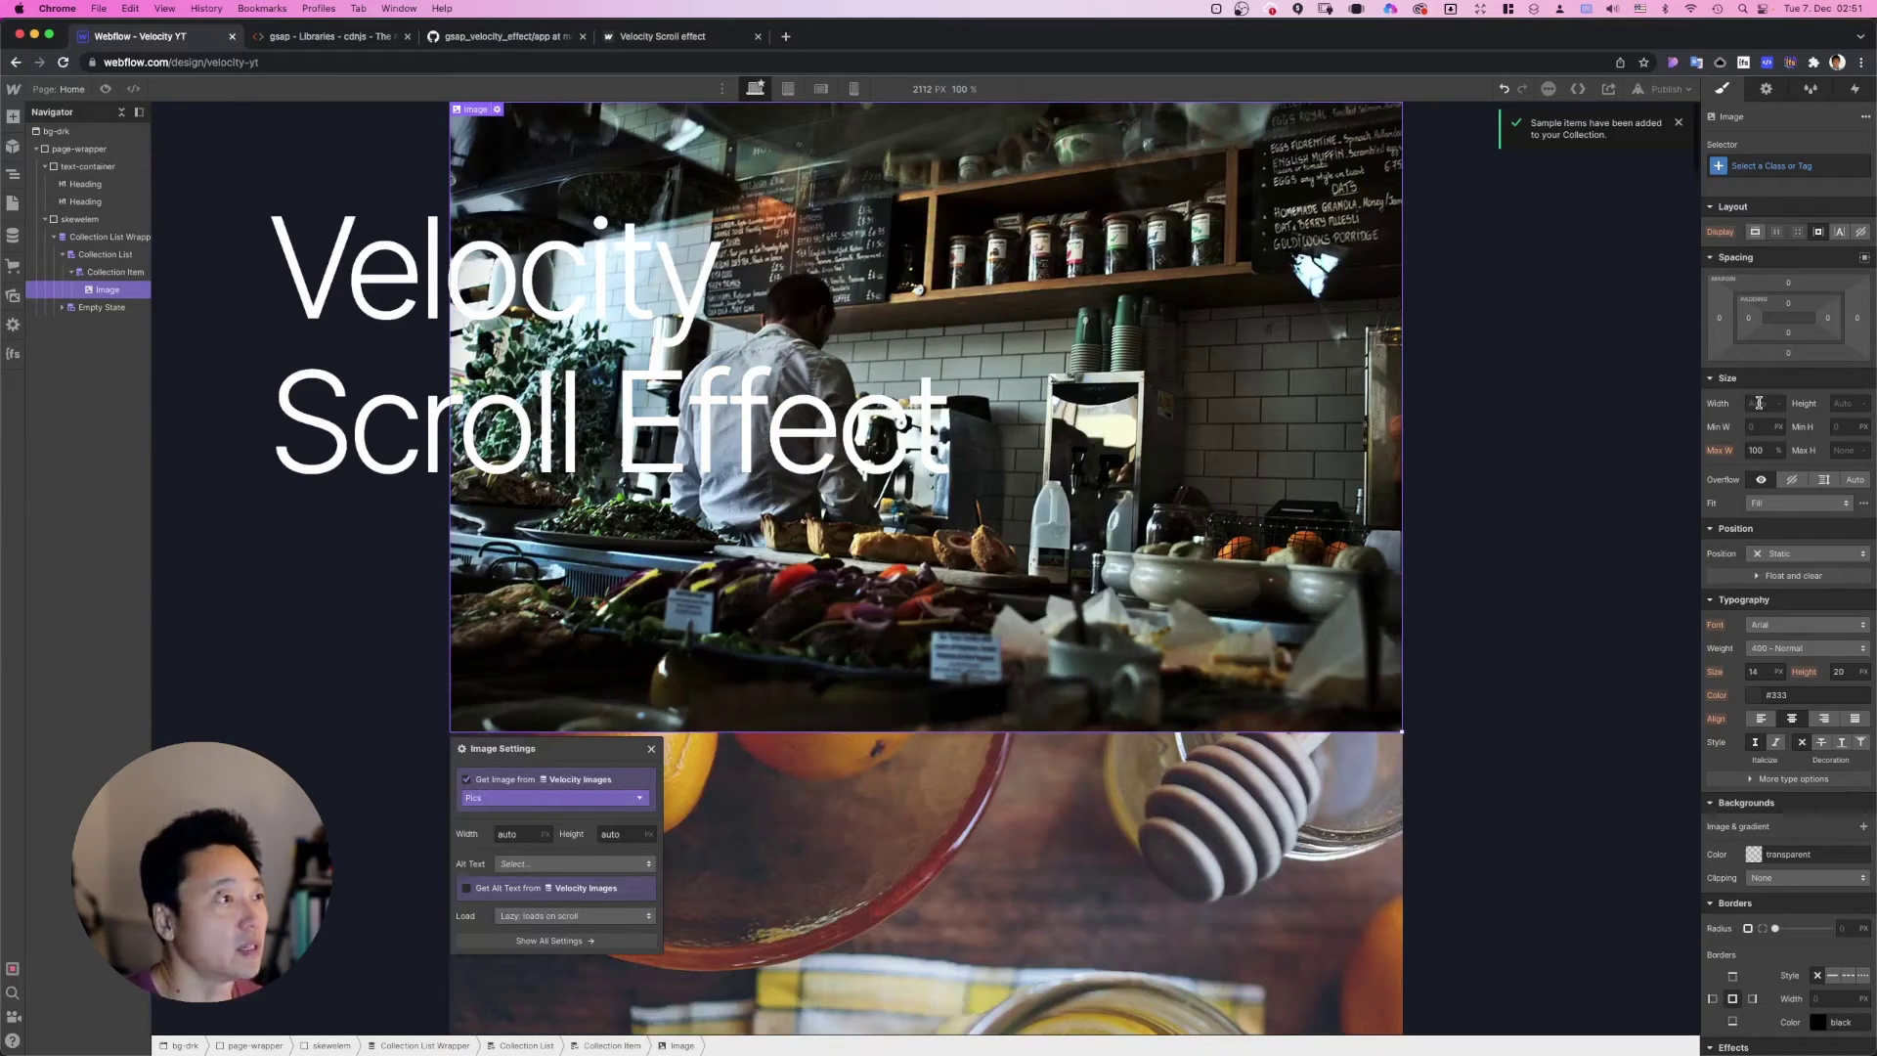
# Step: Give the collection image a new class named img
pyautogui.click(1763, 168)
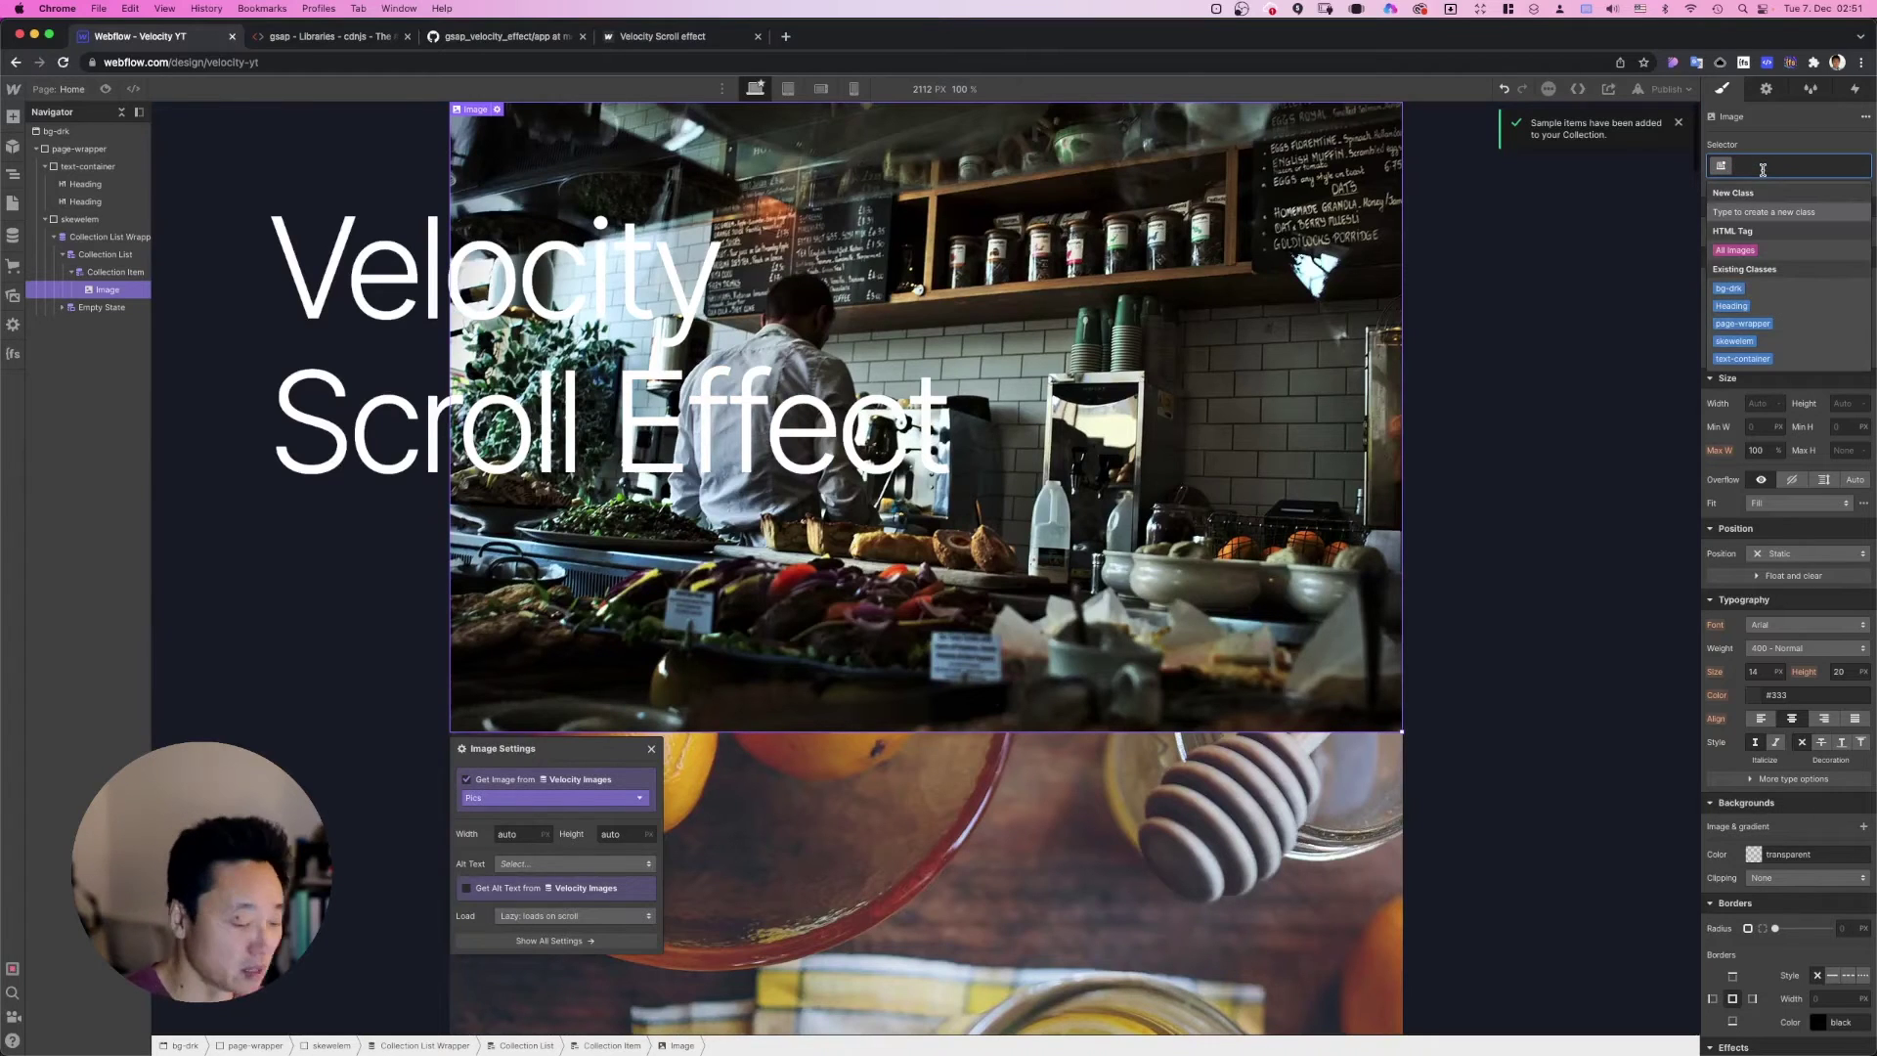
pyautogui.write('img')
pyautogui.press('Return')
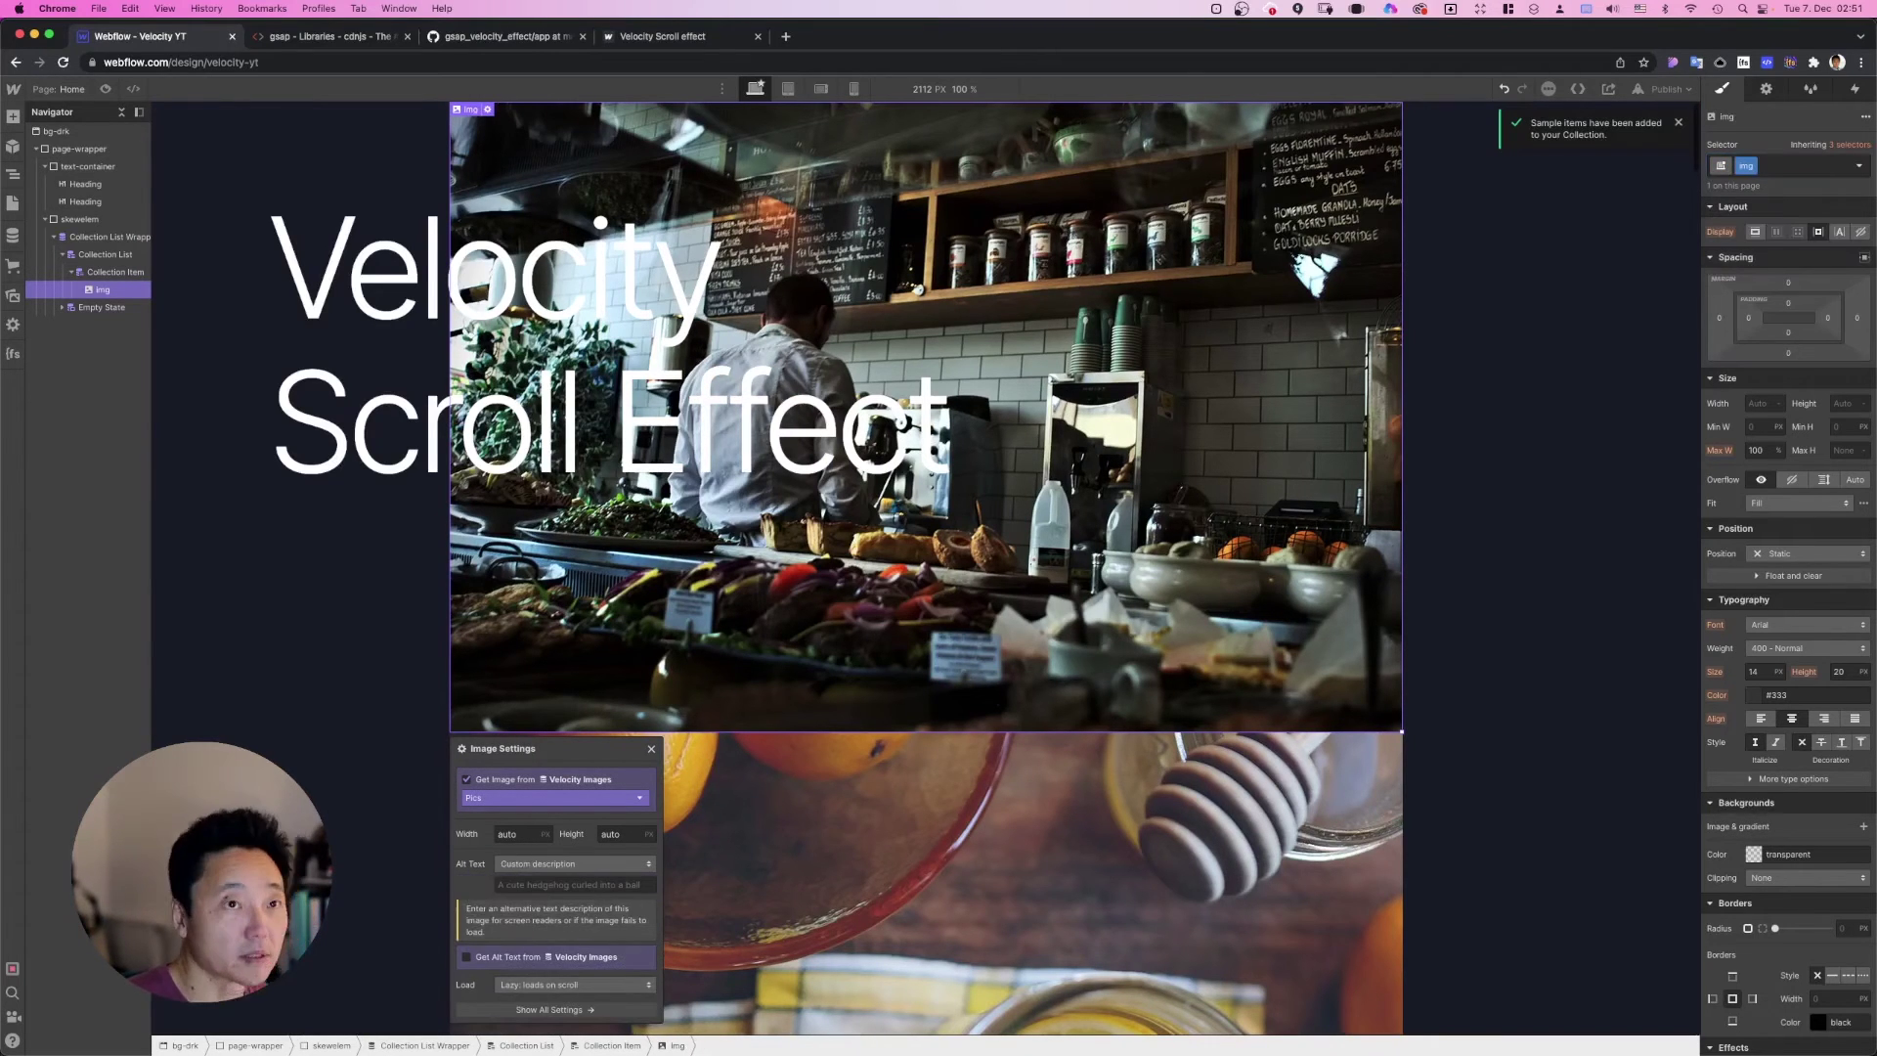
# Step: Size the img class to 100% width and 500 px height with Cover fit
pyautogui.click(1760, 403)
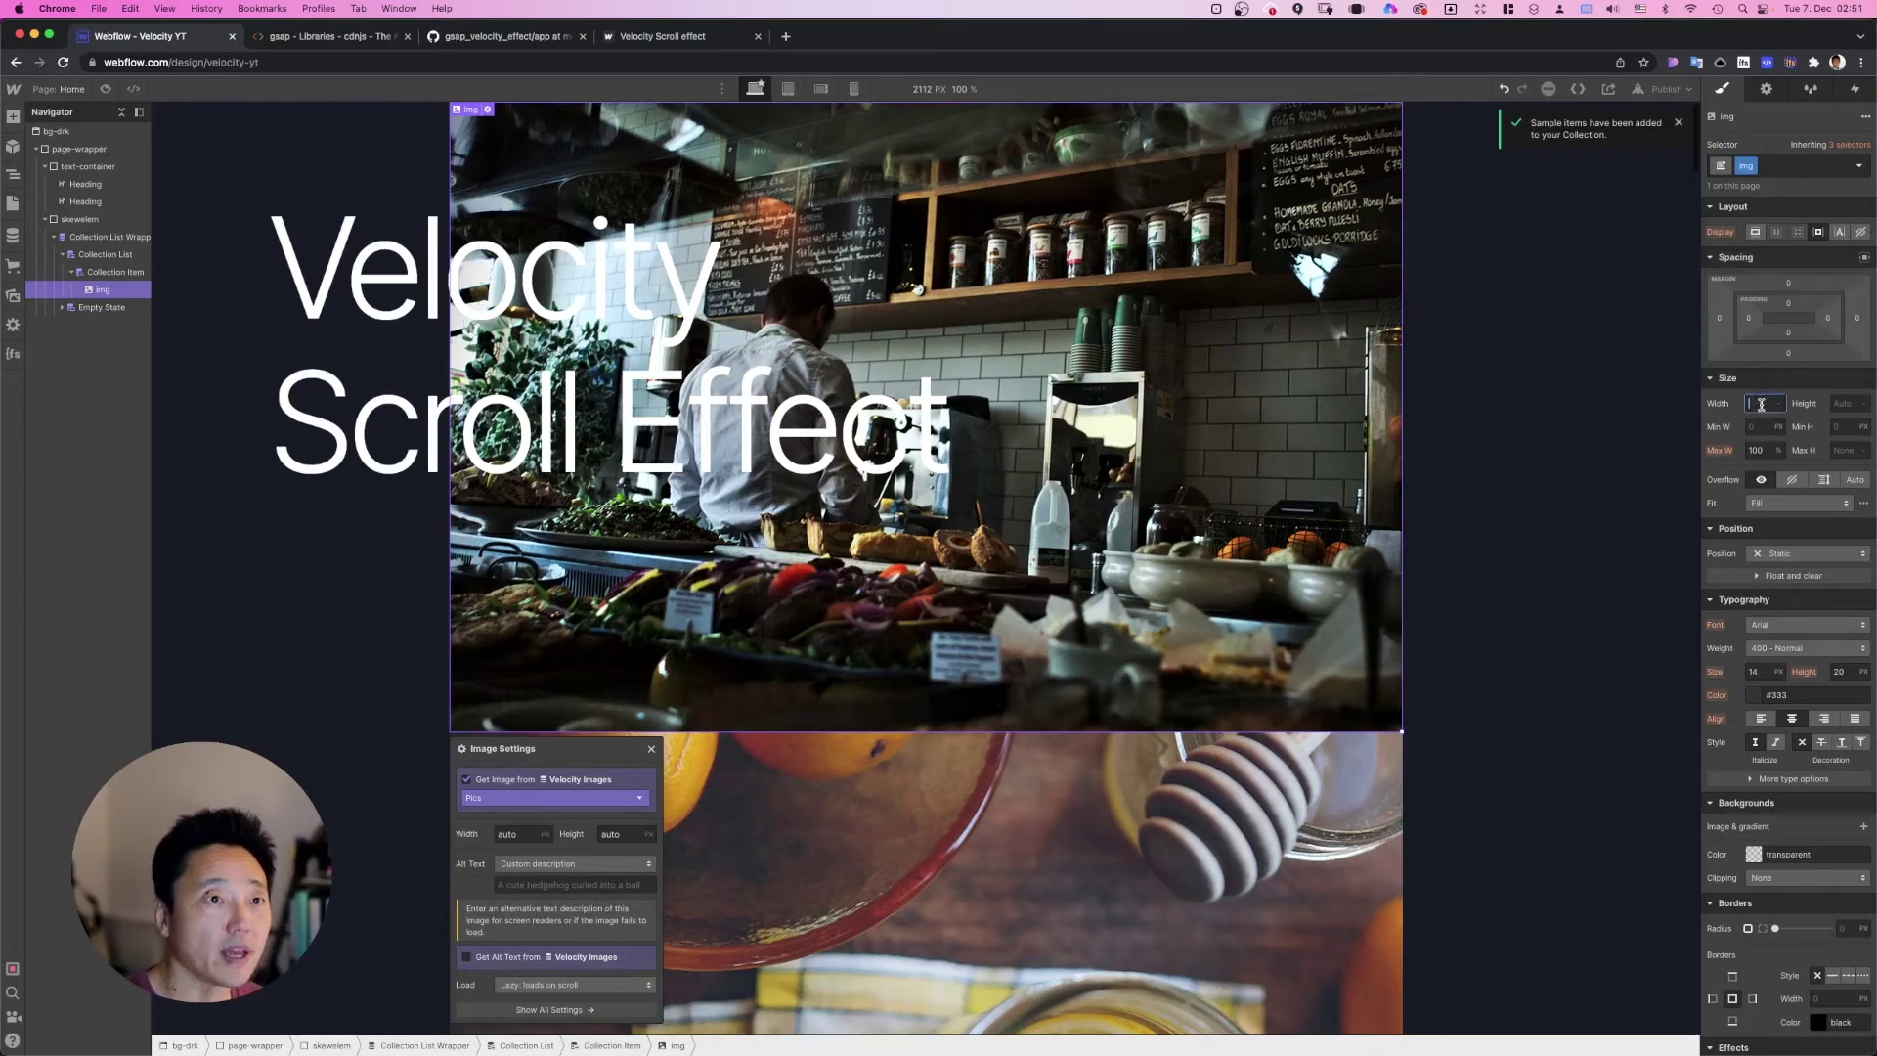
pyautogui.write('100')
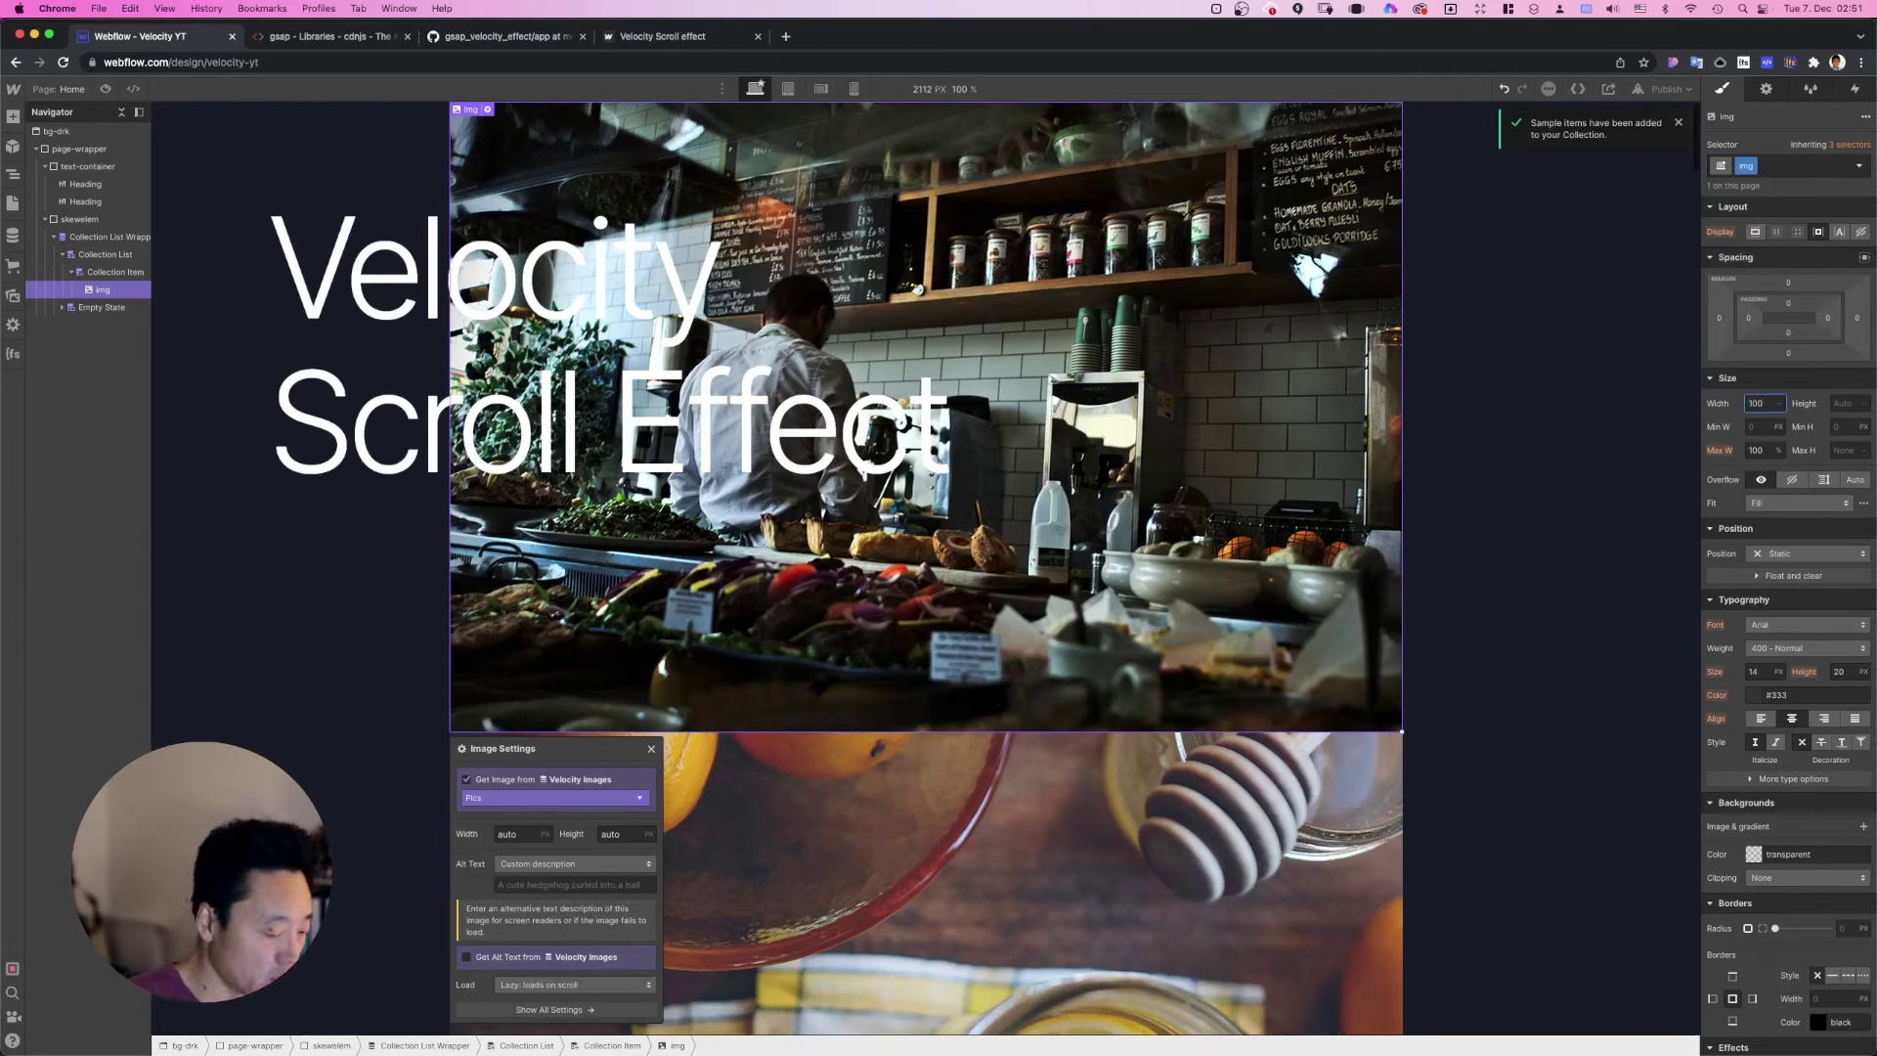
pyautogui.press('Return')
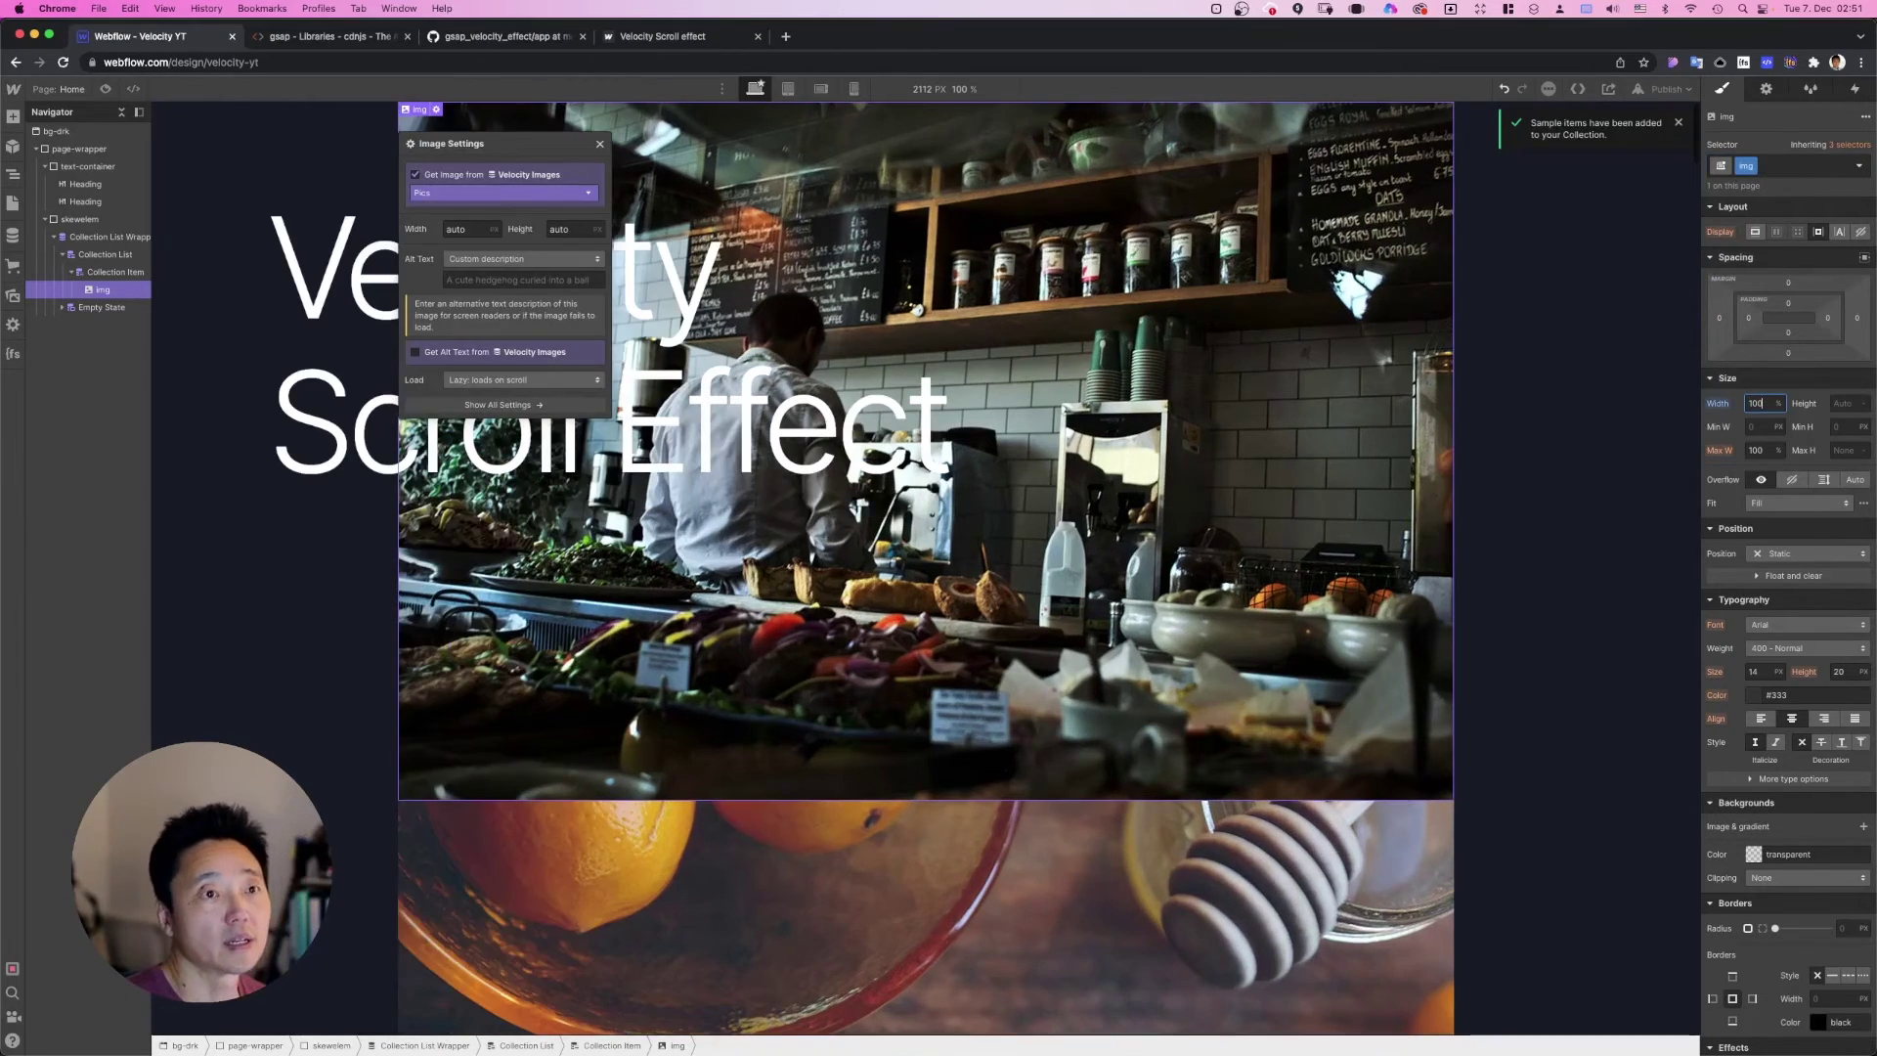
pyautogui.click(1846, 403)
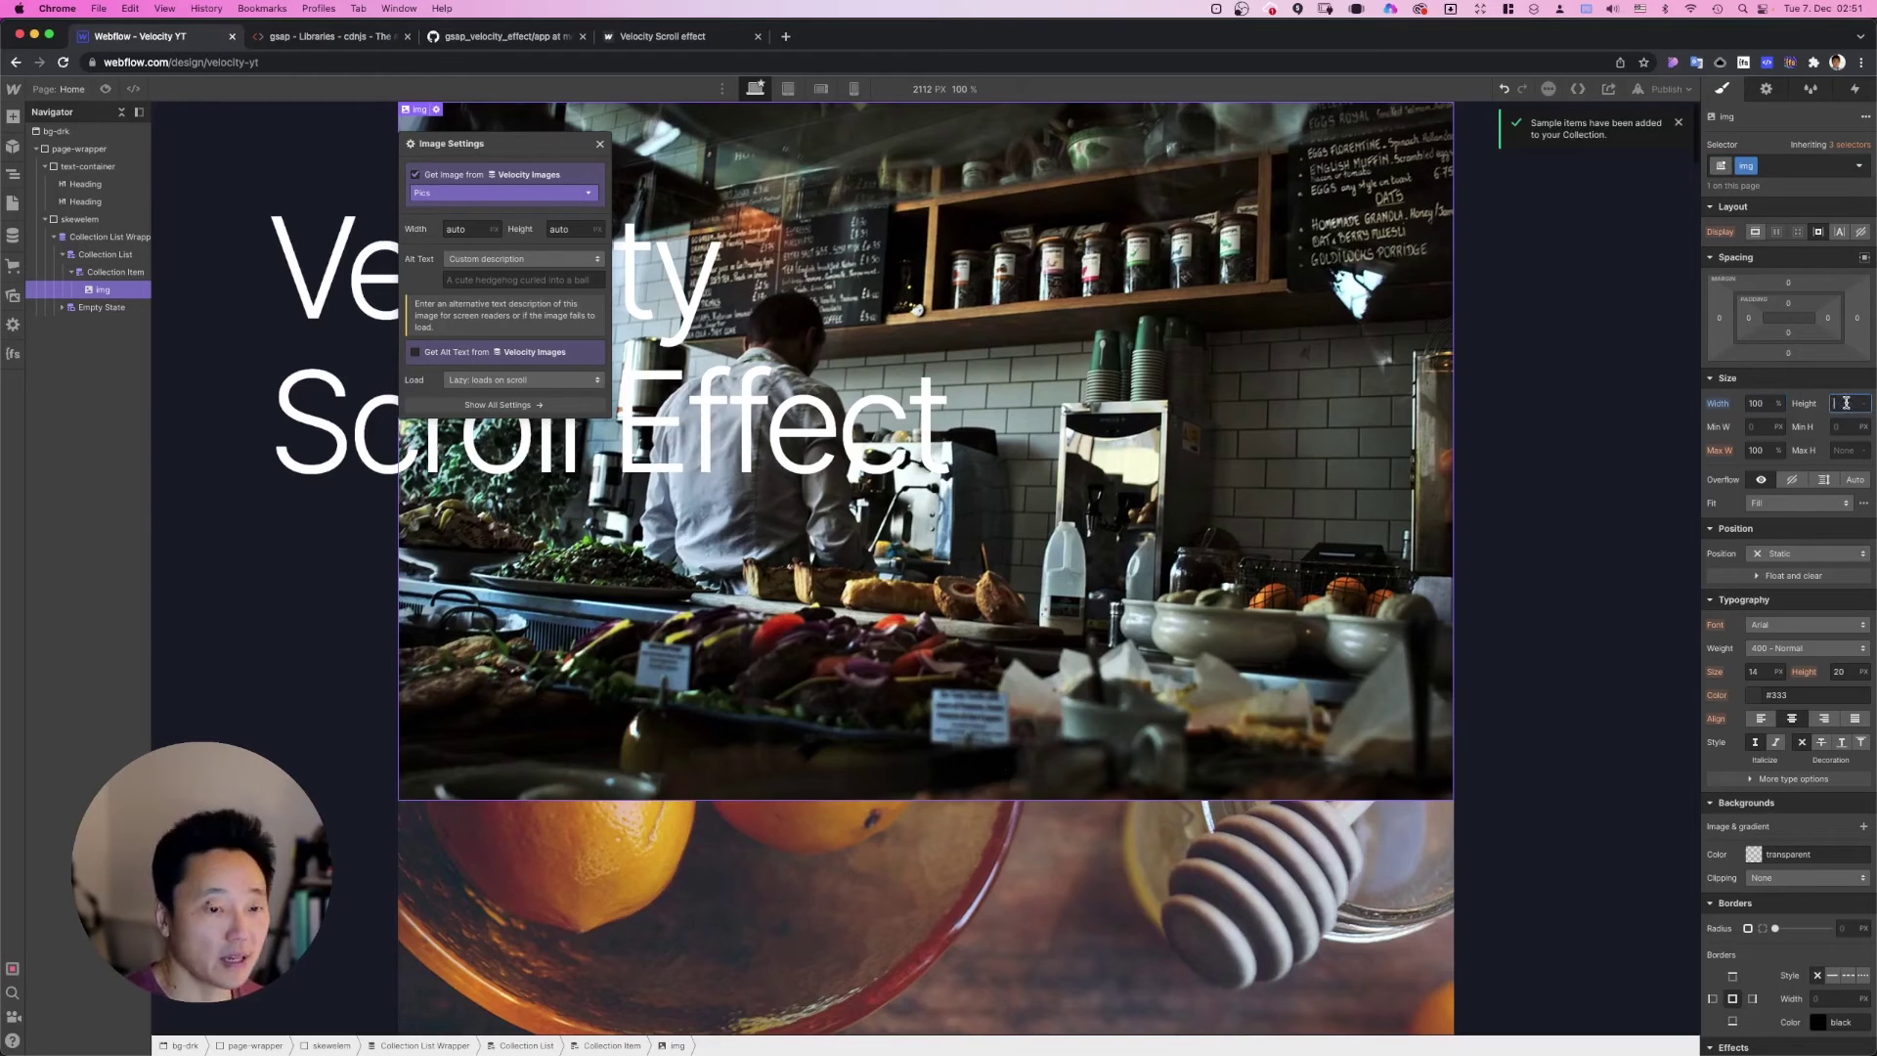
pyautogui.write('500p')
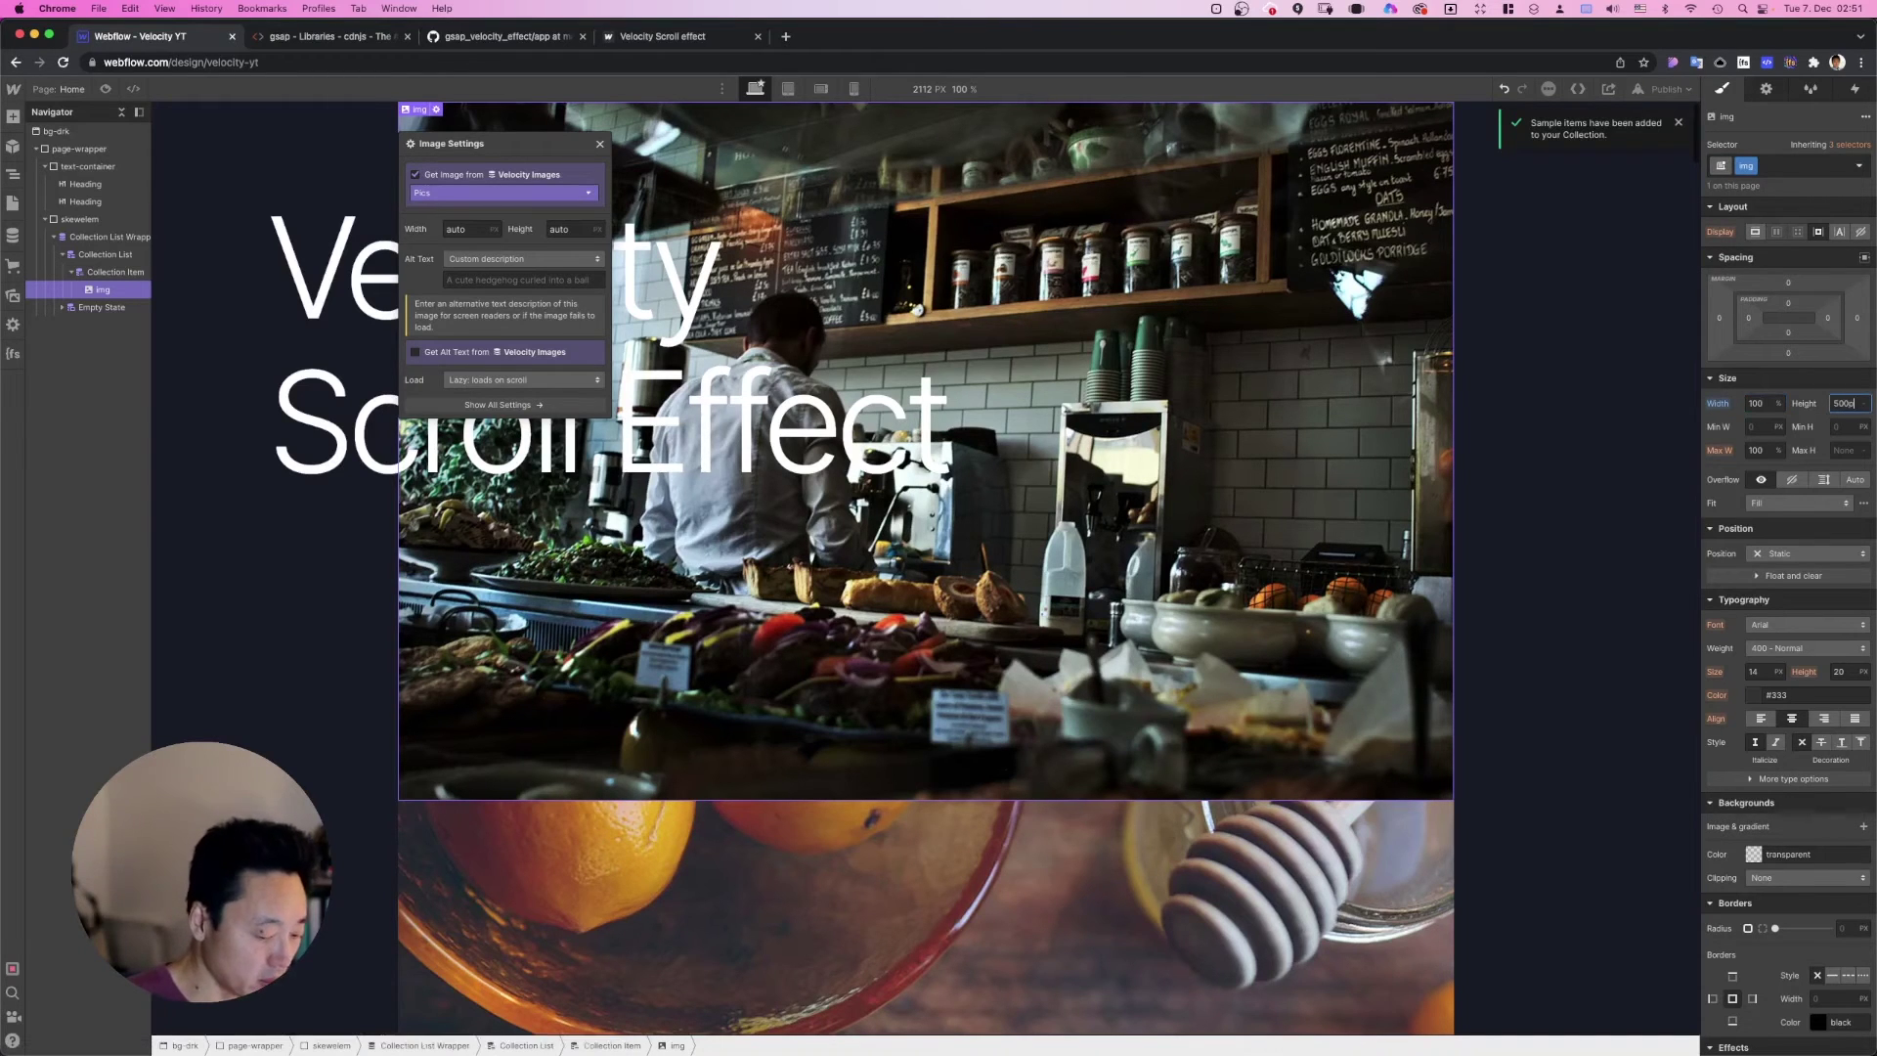
pyautogui.press('Return')
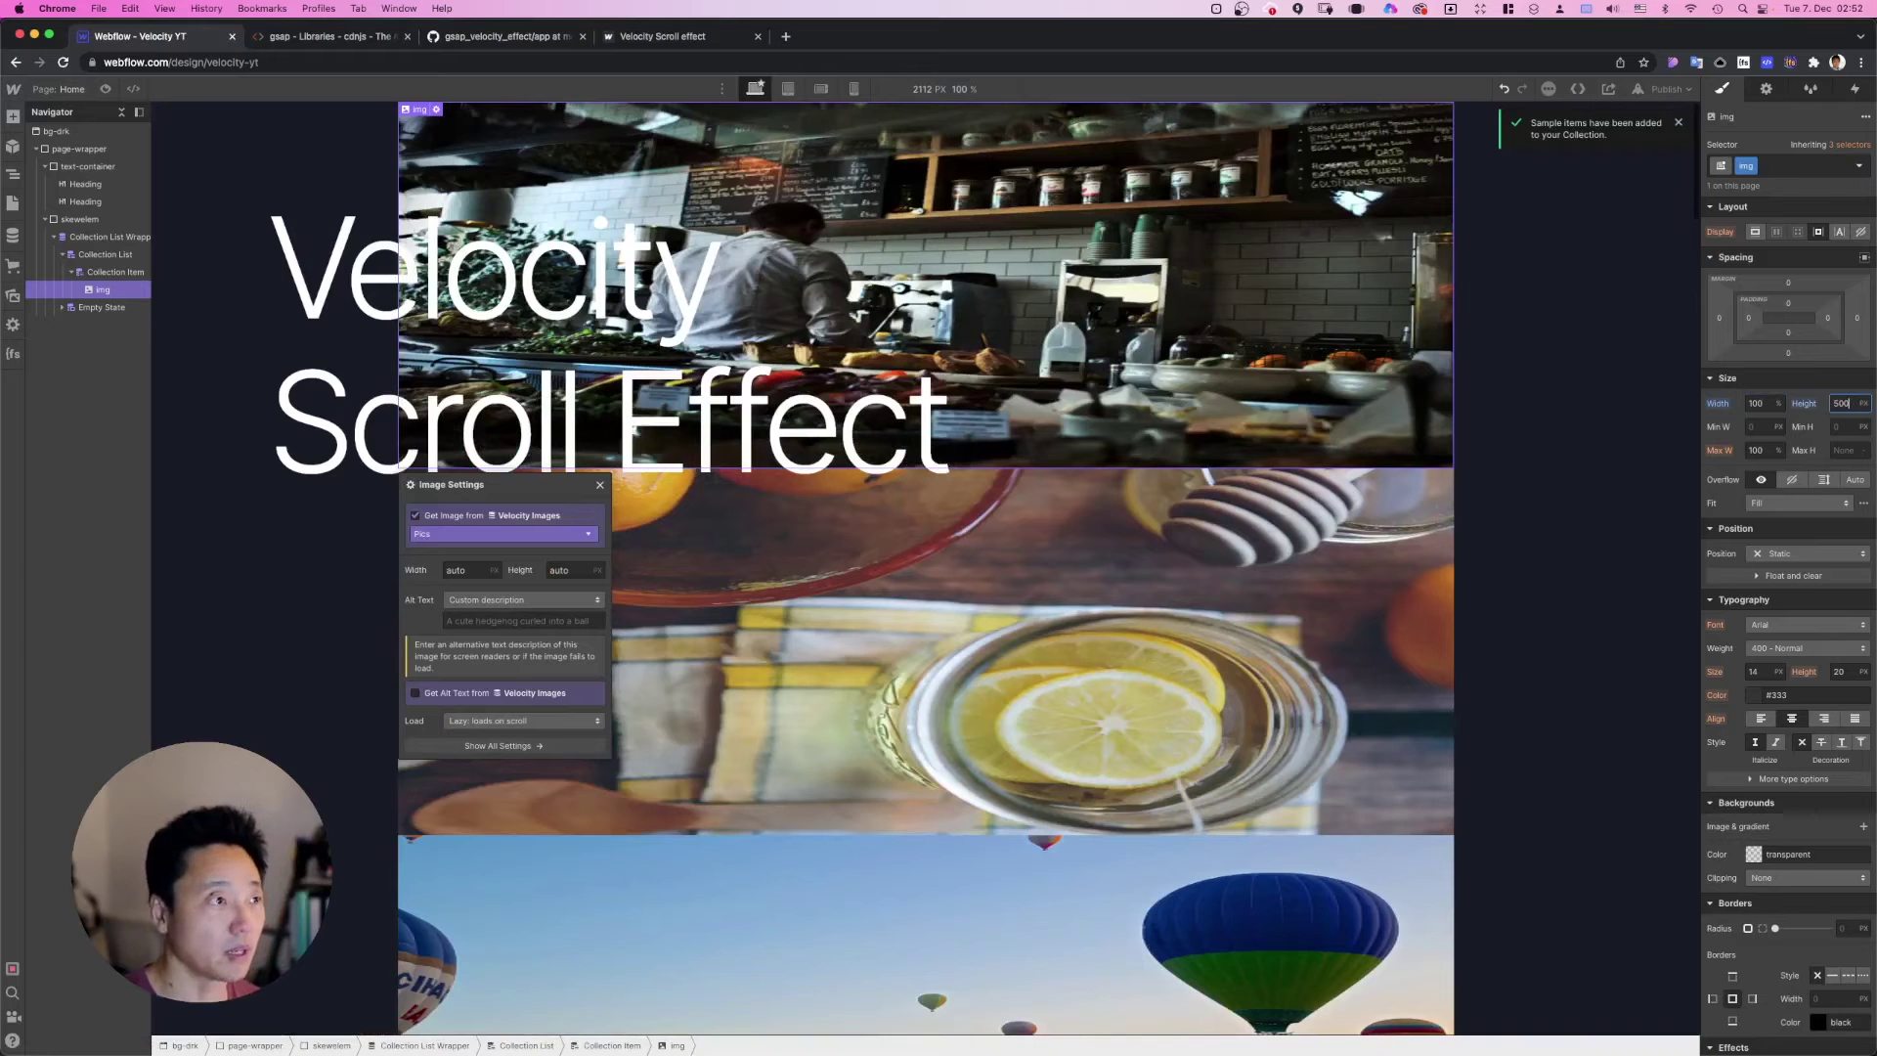
pyautogui.click(1786, 502)
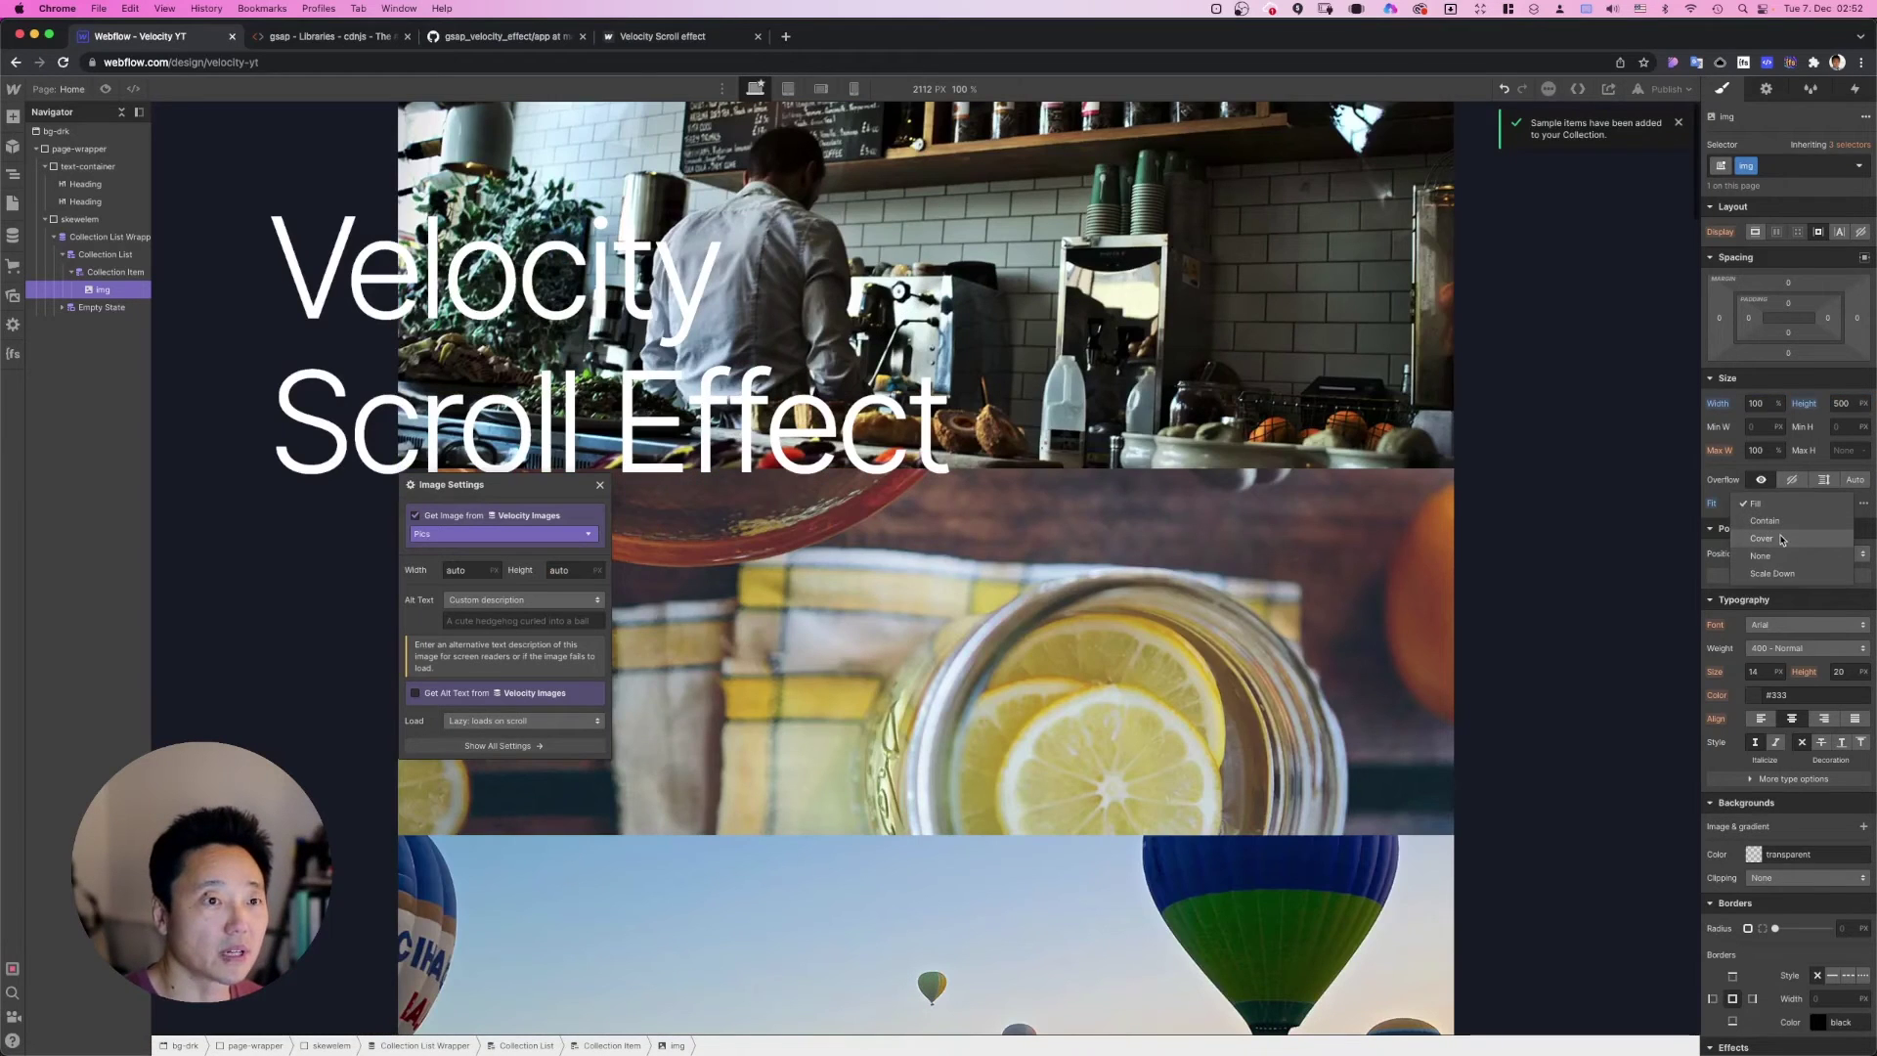
pyautogui.click(1782, 539)
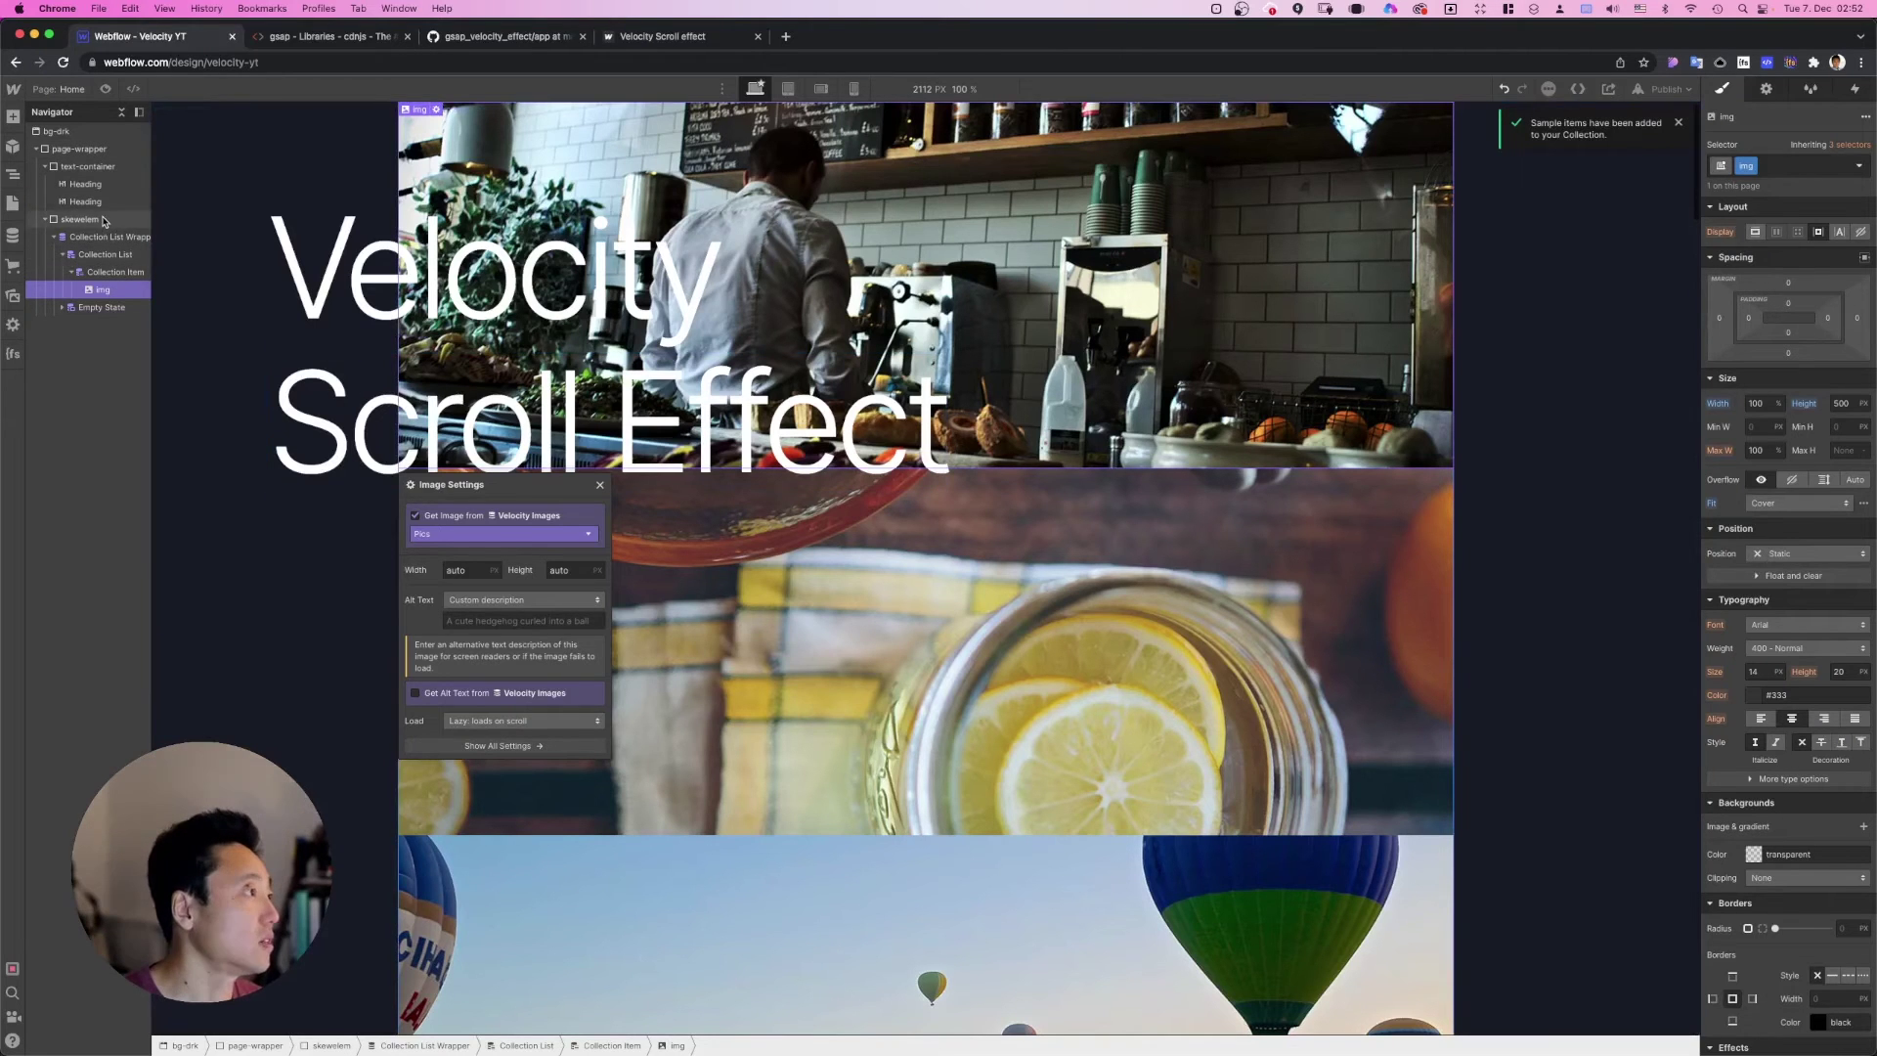
# Step: Make skewelem a flex container and push the image column to the right edge
pyautogui.click(899, 150)
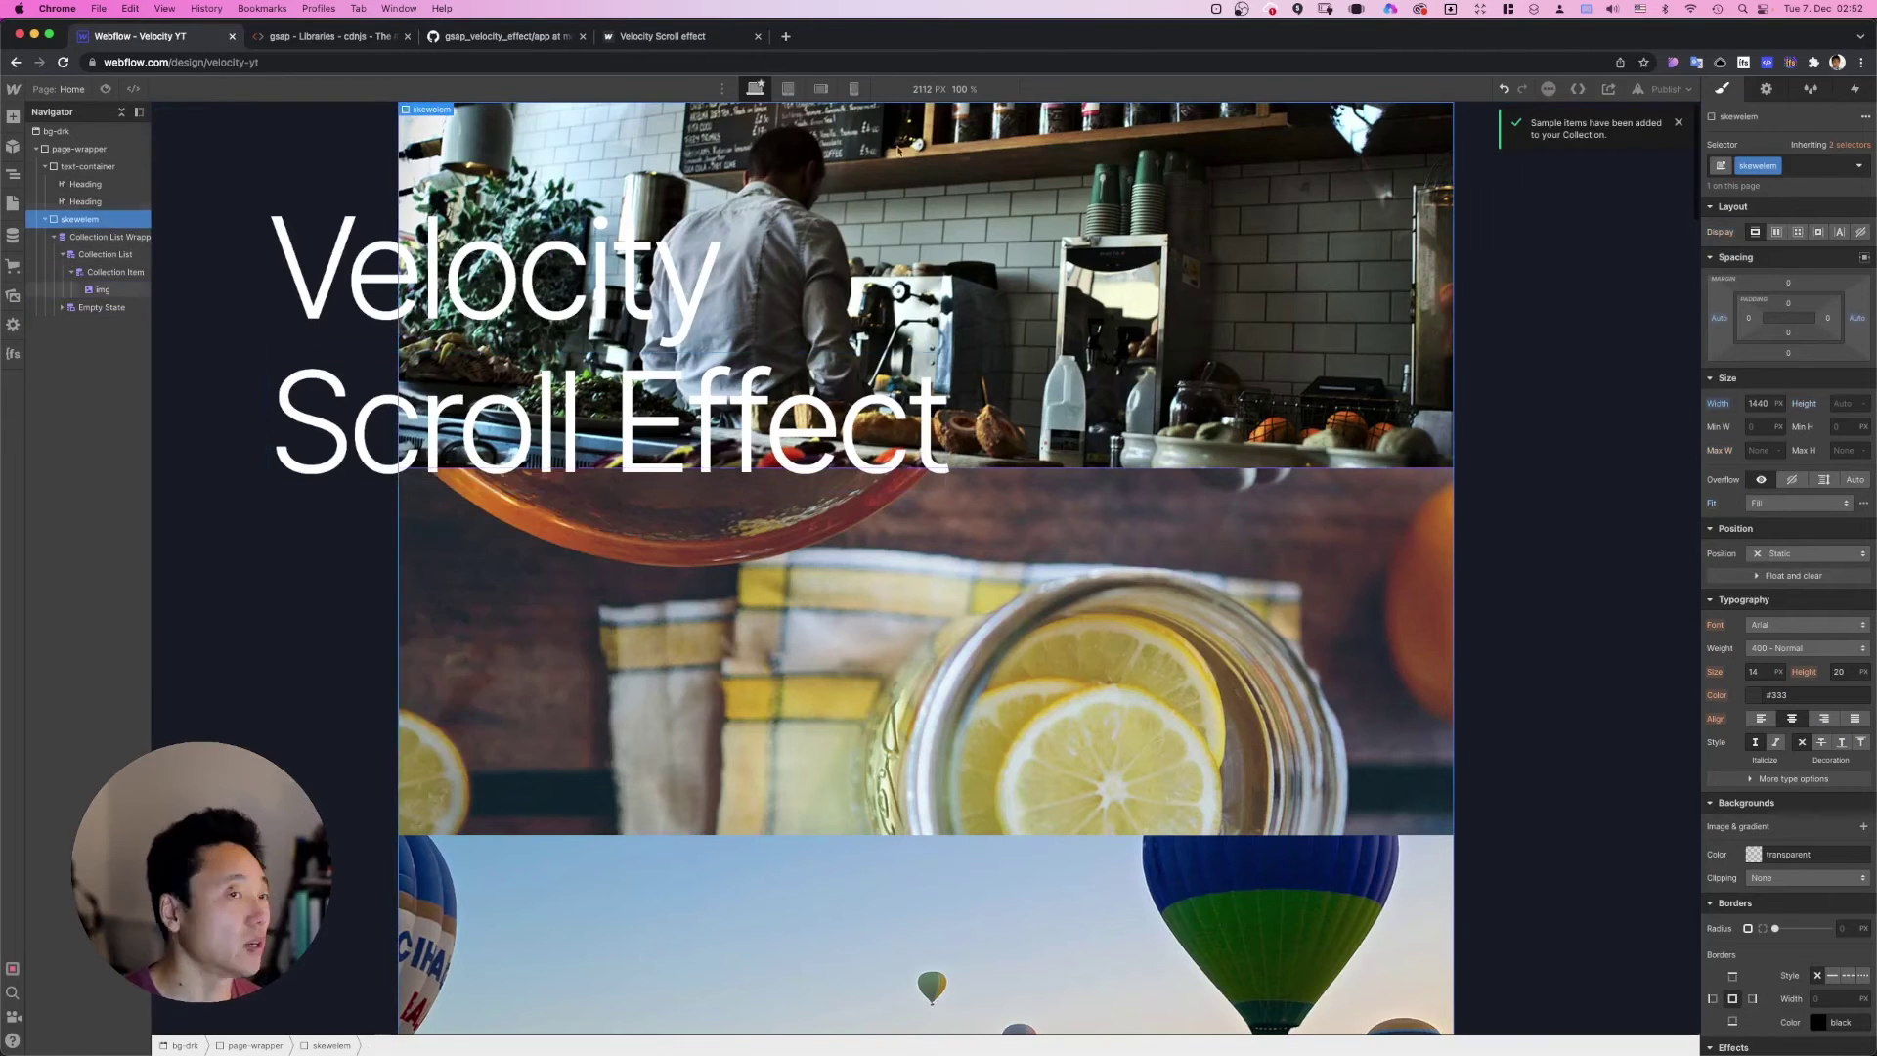
pyautogui.click(1778, 235)
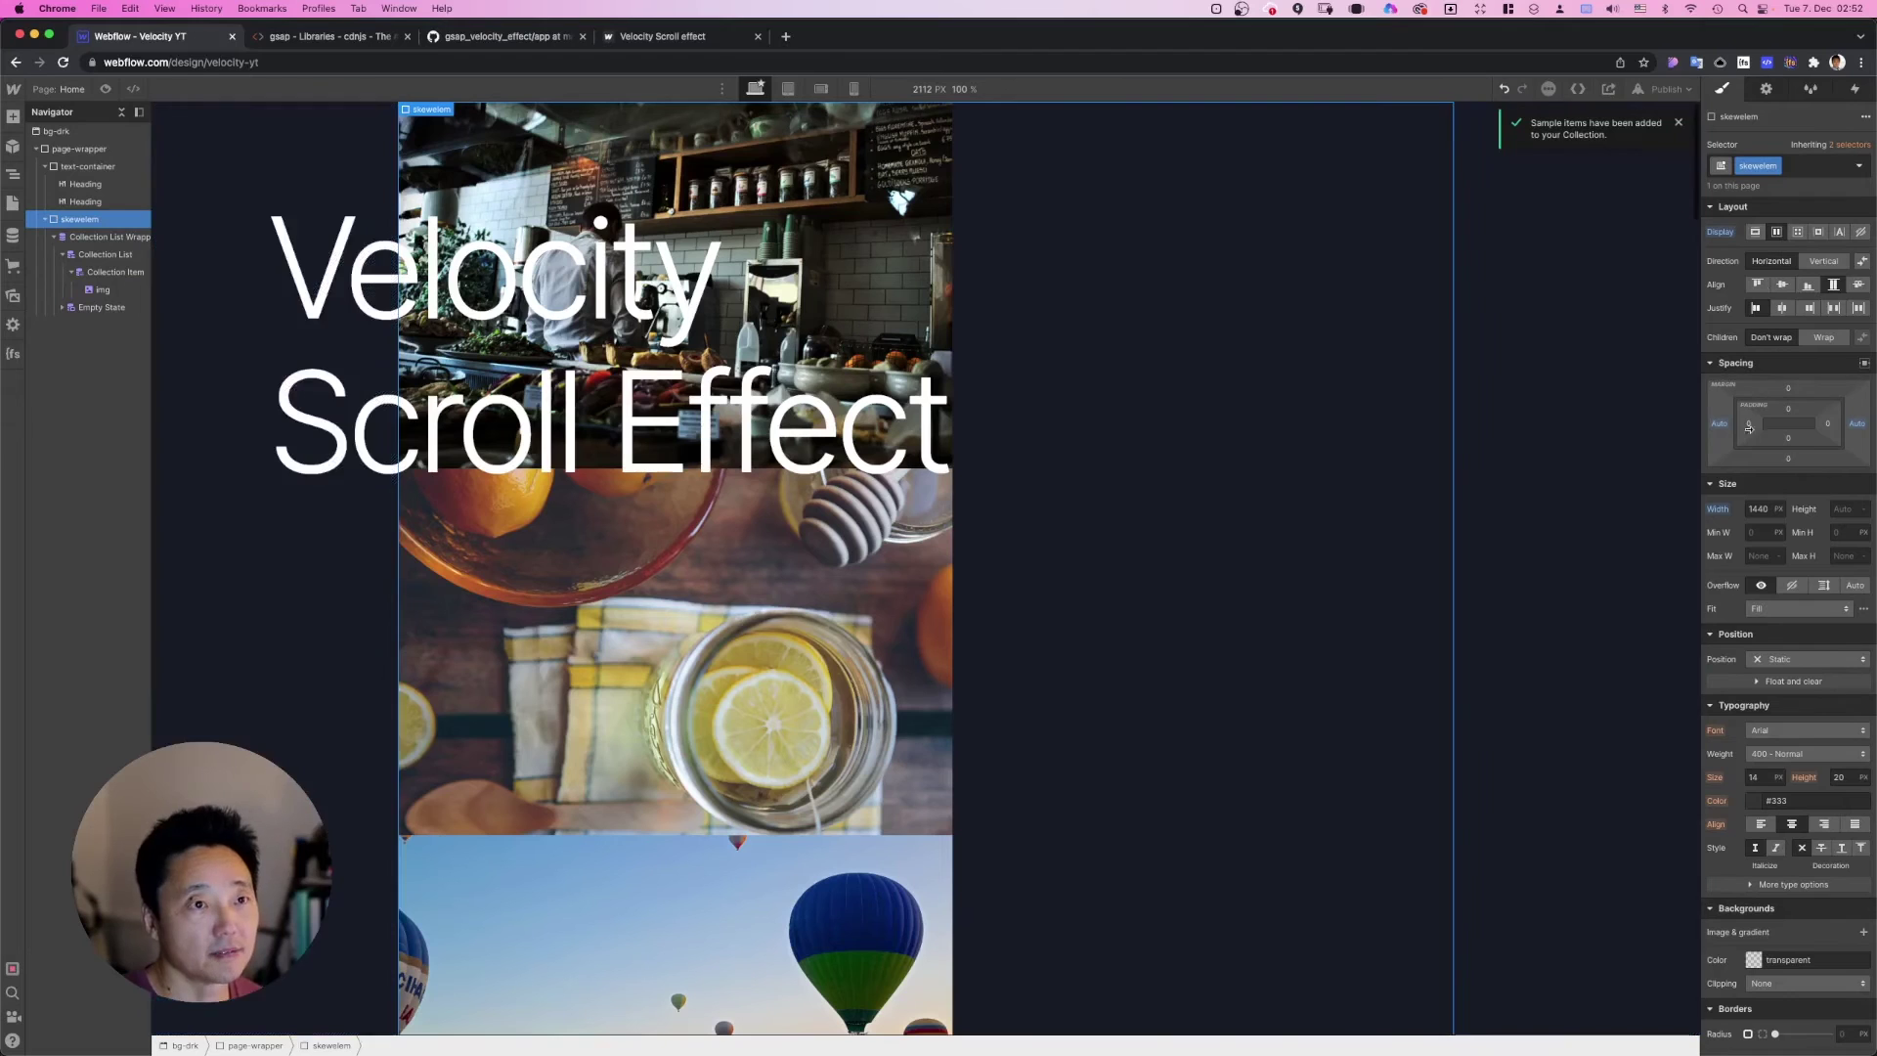
pyautogui.click(1809, 309)
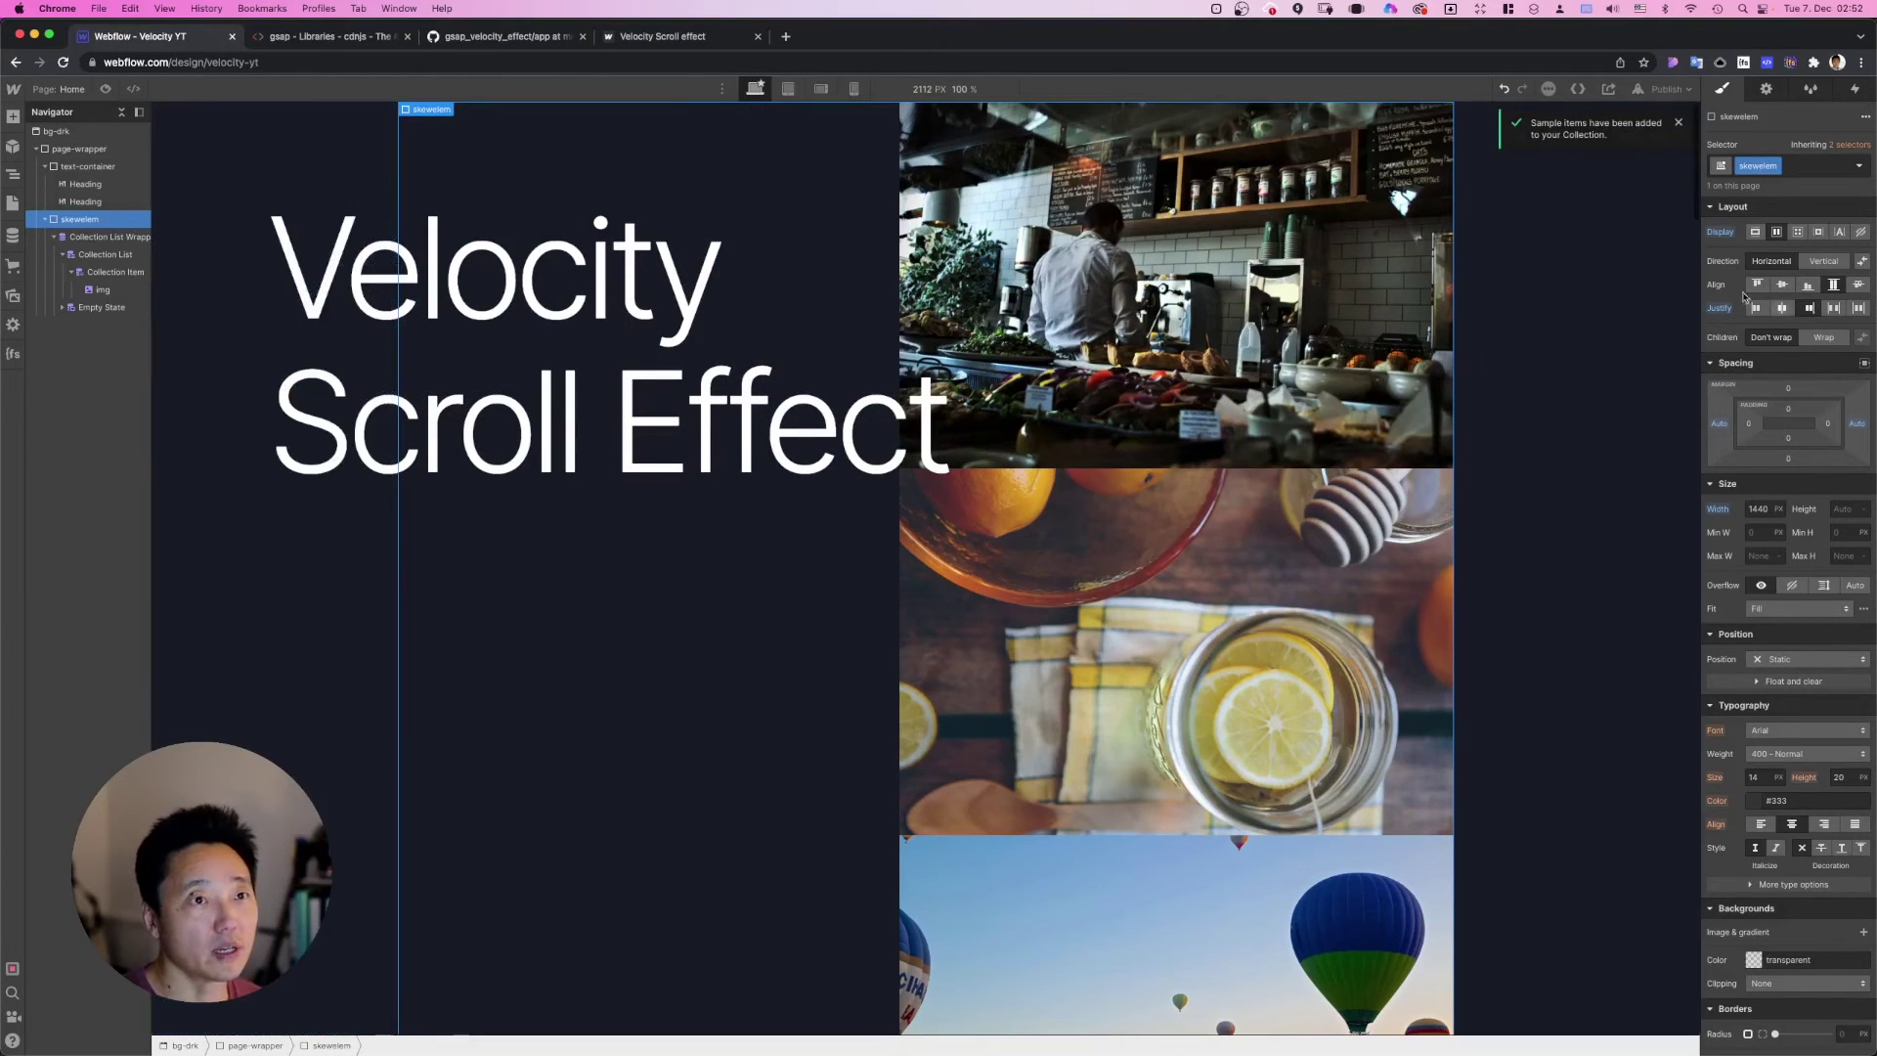
# Step: Give the img class a 20 px bottom margin so the stacked photos are separated
pyautogui.click(1369, 293)
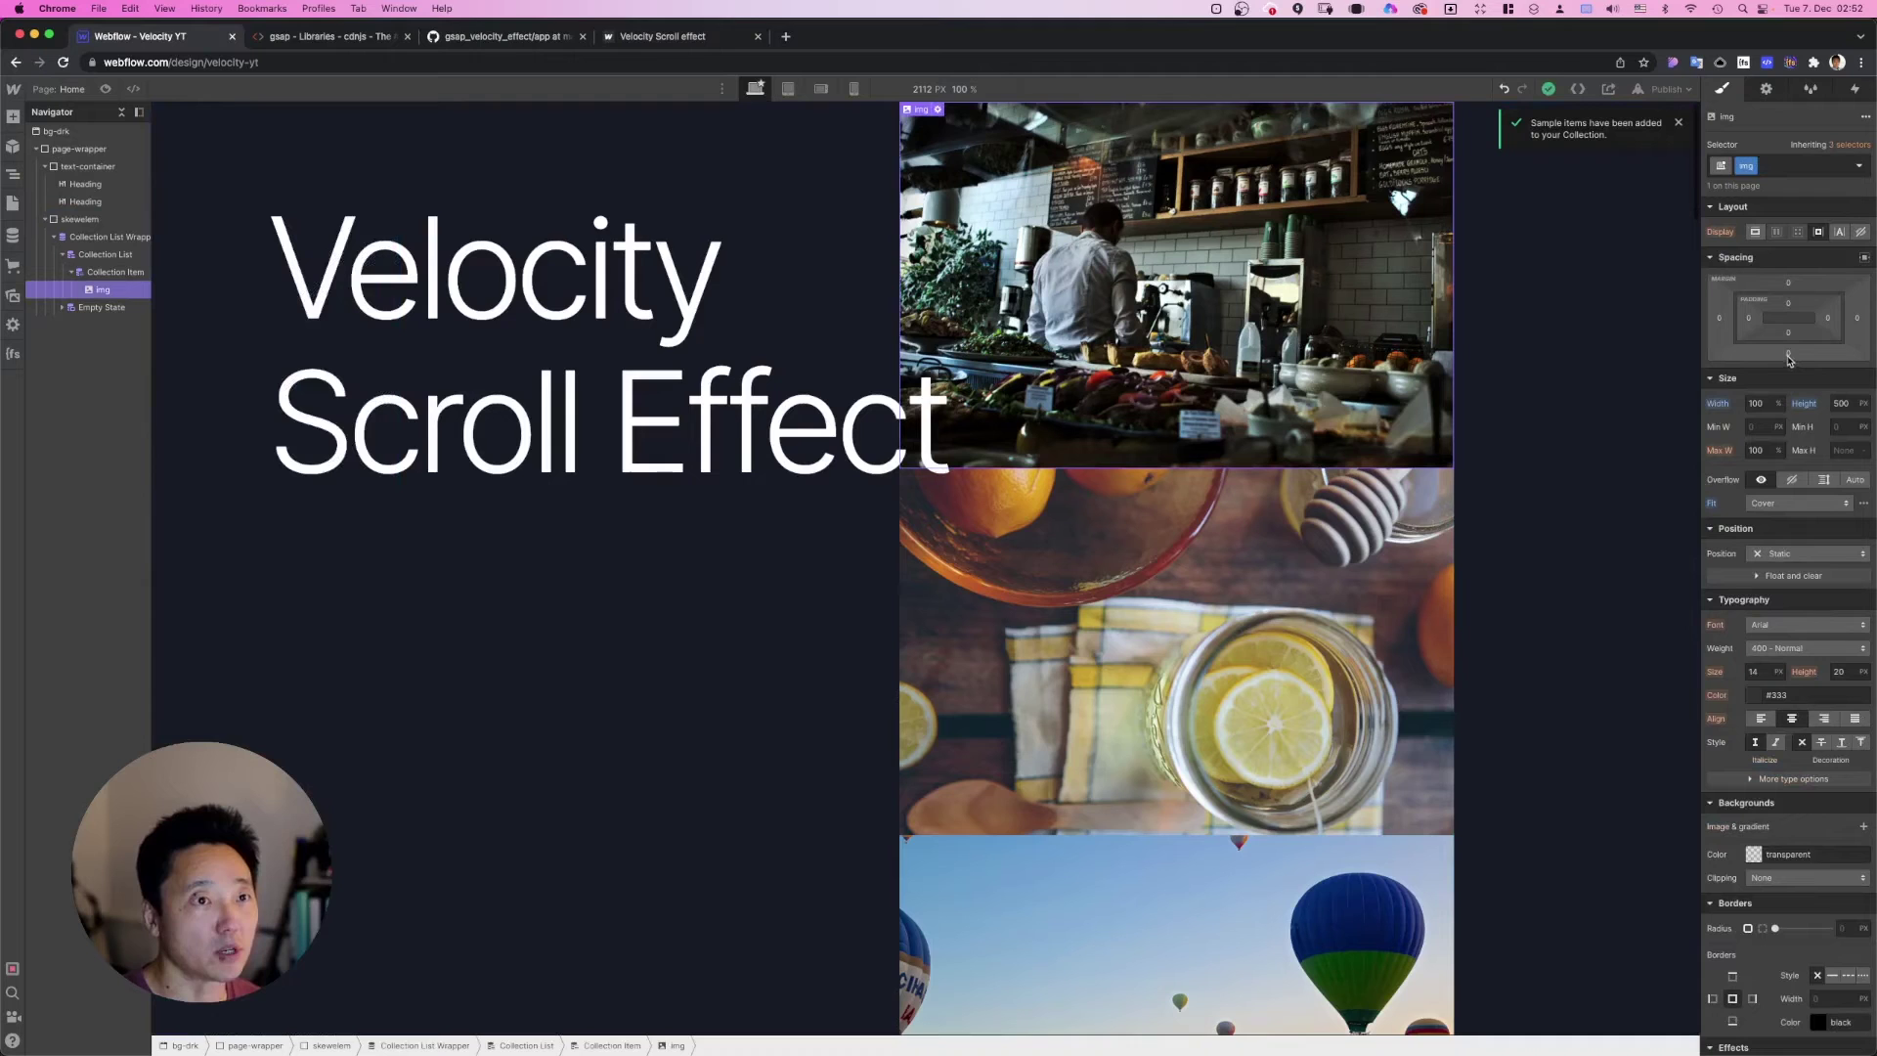
pyautogui.moveTo(1788, 358); pyautogui.dragTo(1542, 502)
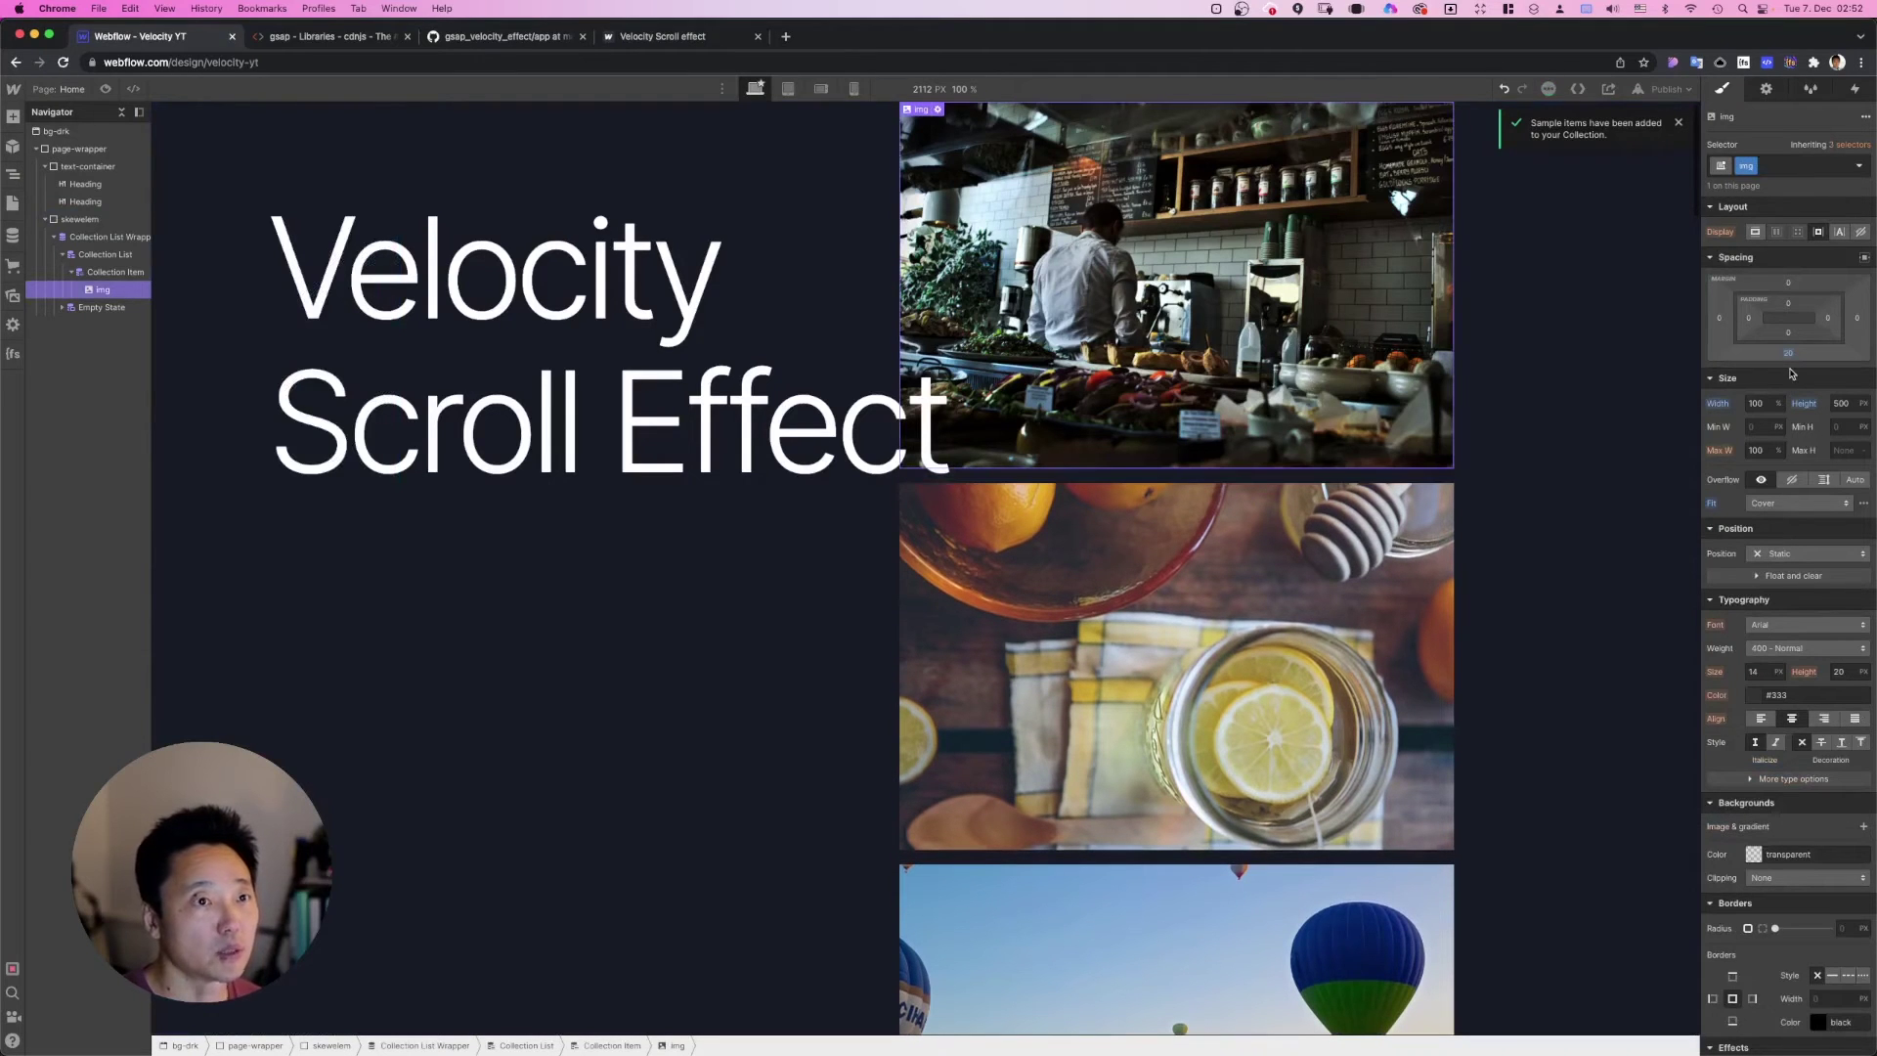
pyautogui.scroll(-4, 1293, 717)
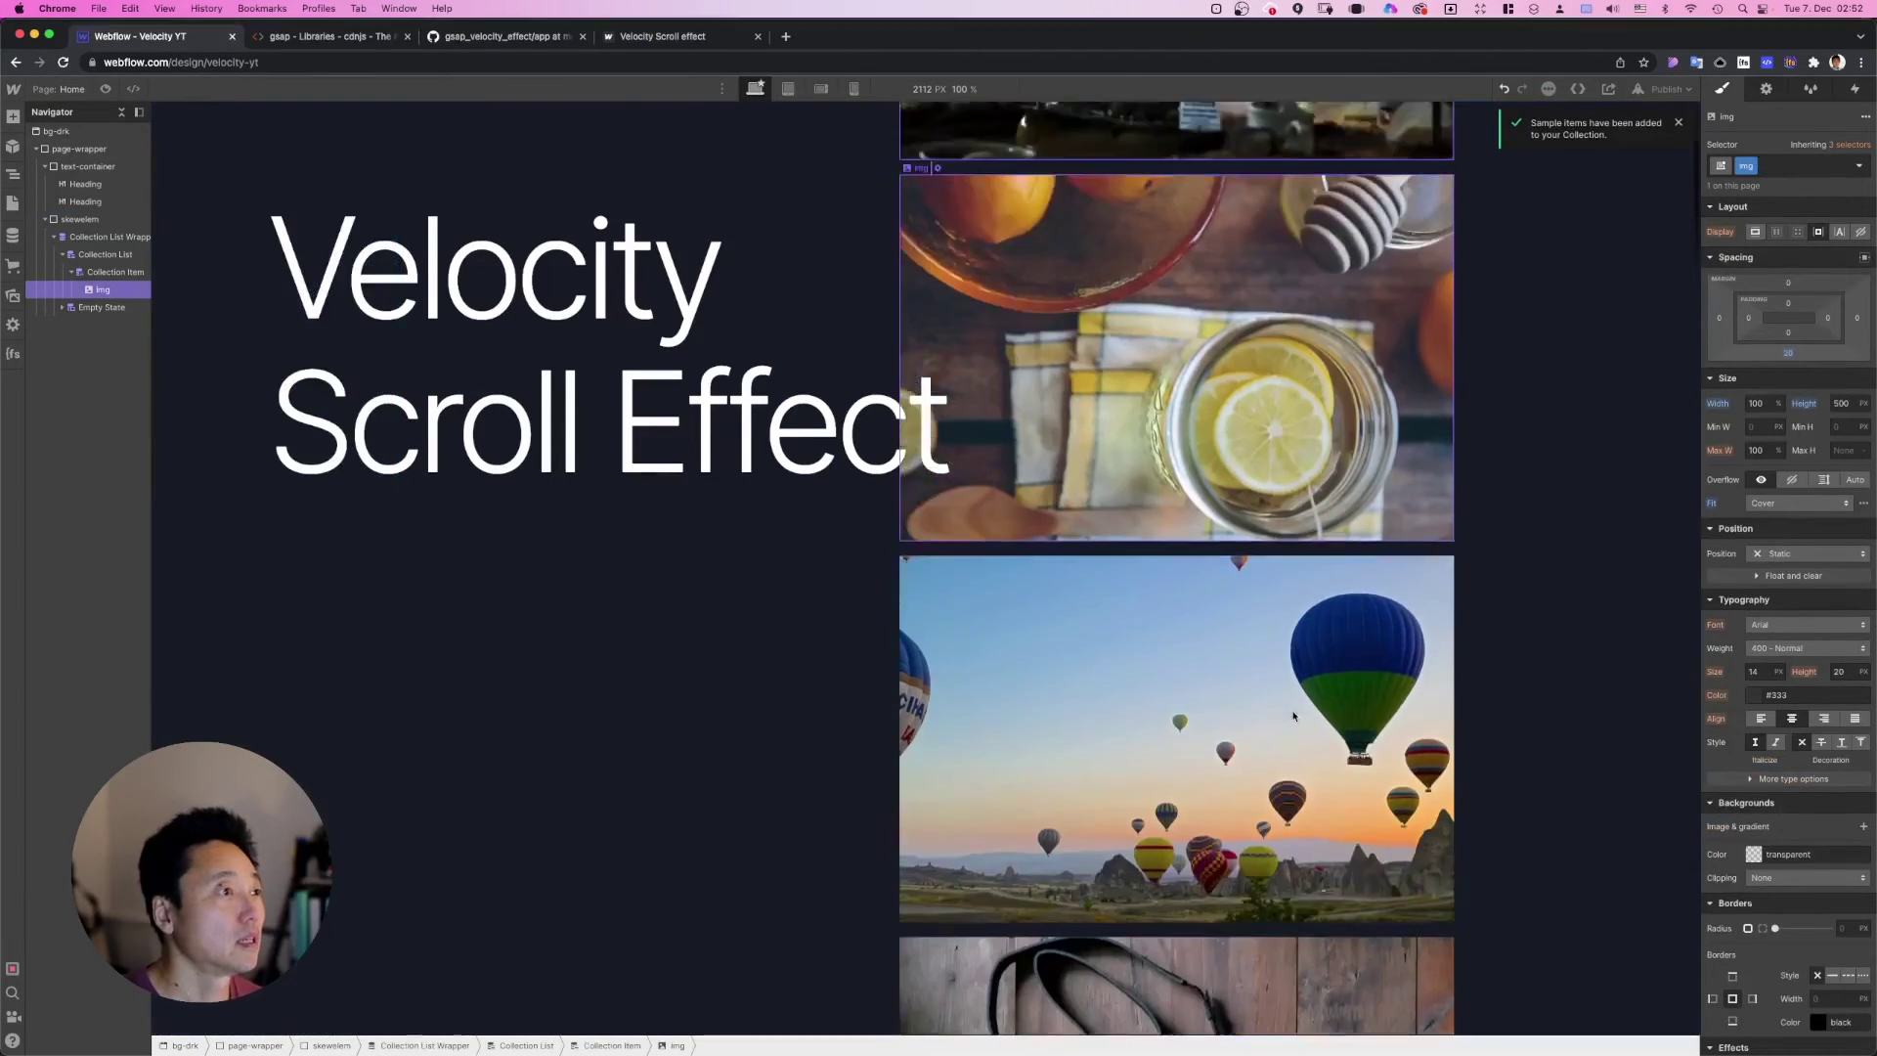
pyautogui.scroll(4, 1271, 684)
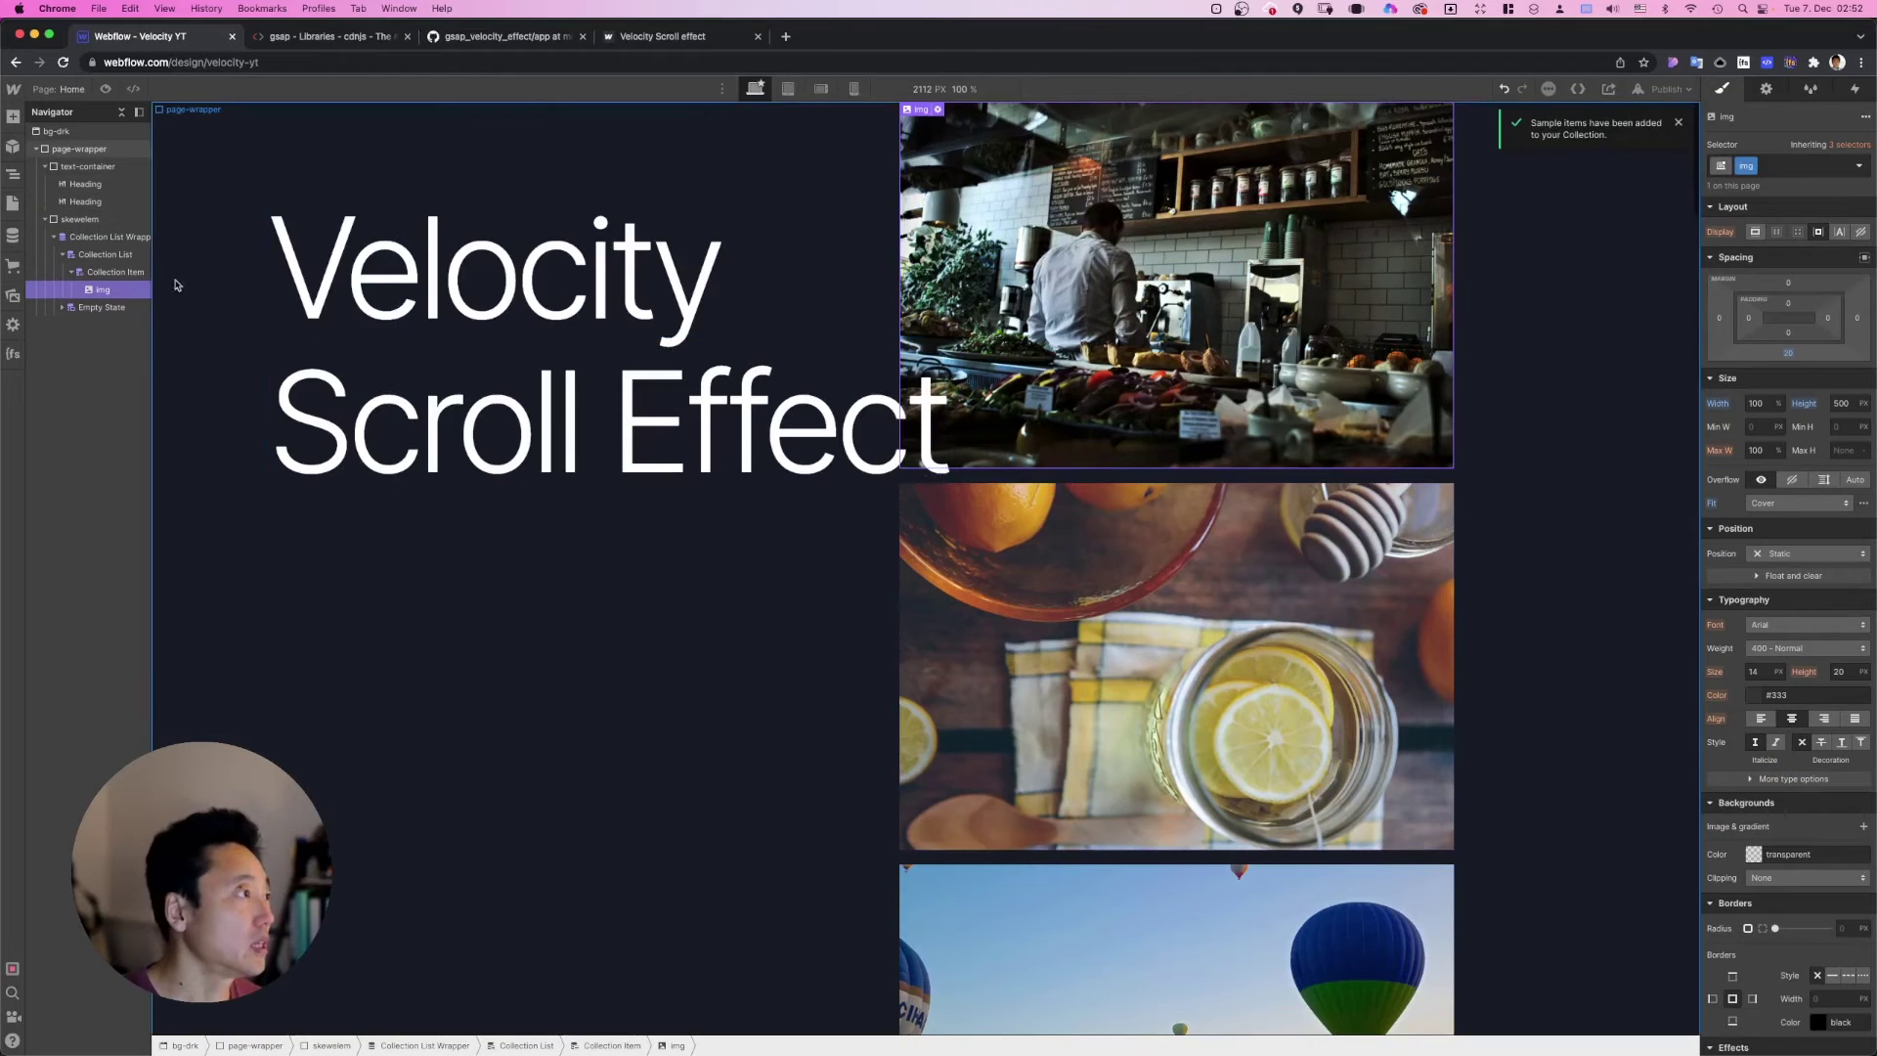
pyautogui.scroll(-8, 1076, 626)
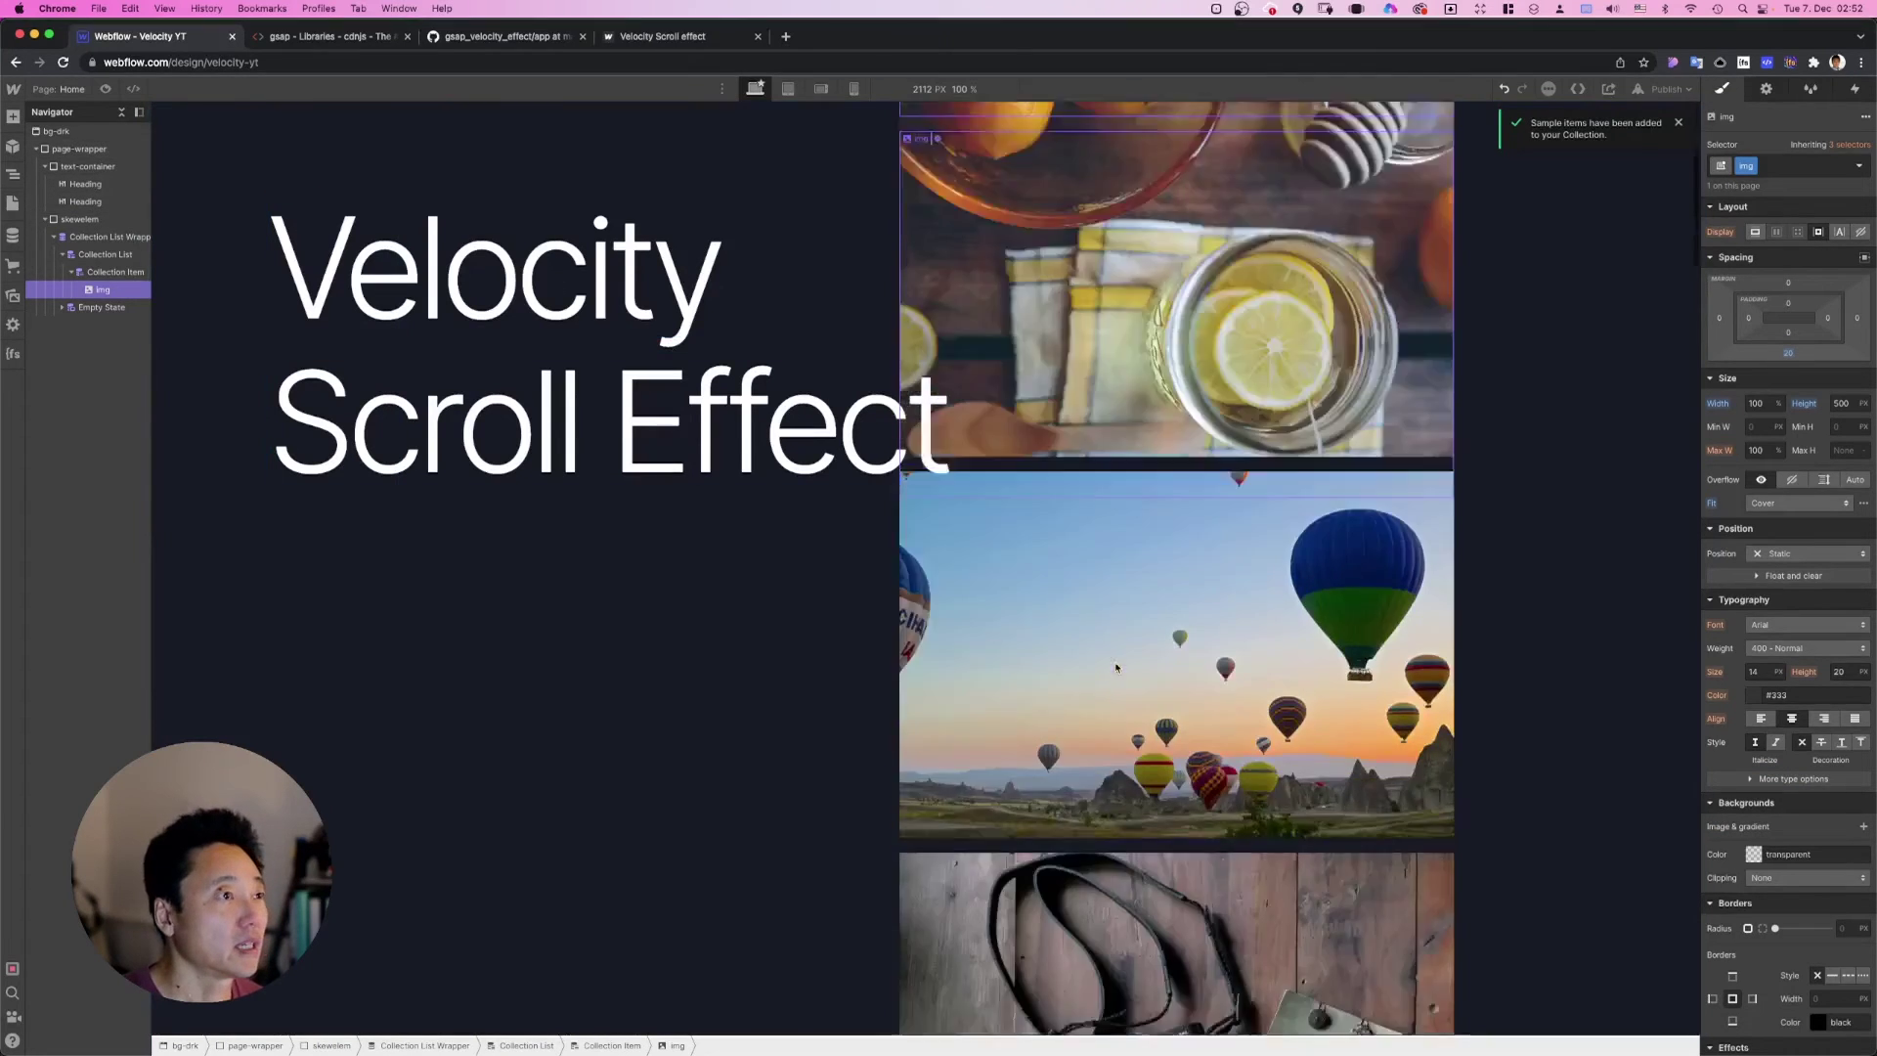
pyautogui.scroll(8, 1111, 658)
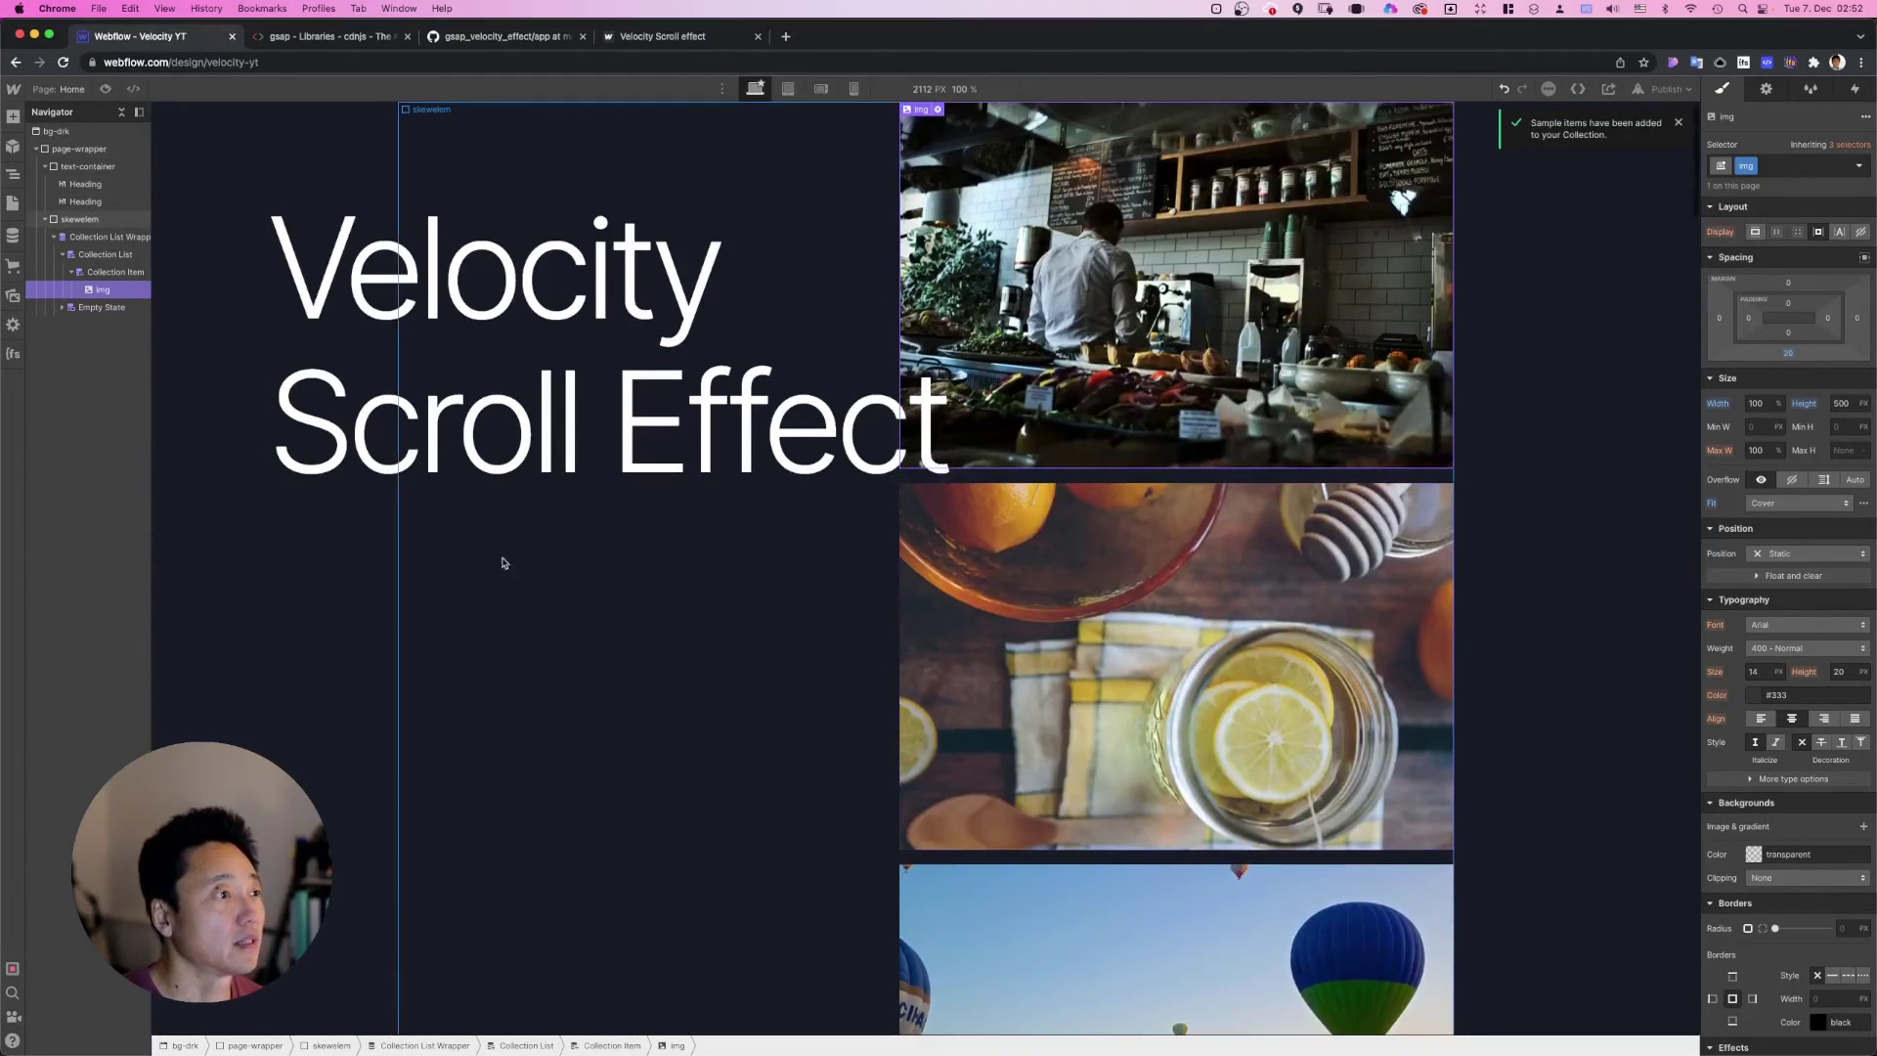
pyautogui.click(598, 650)
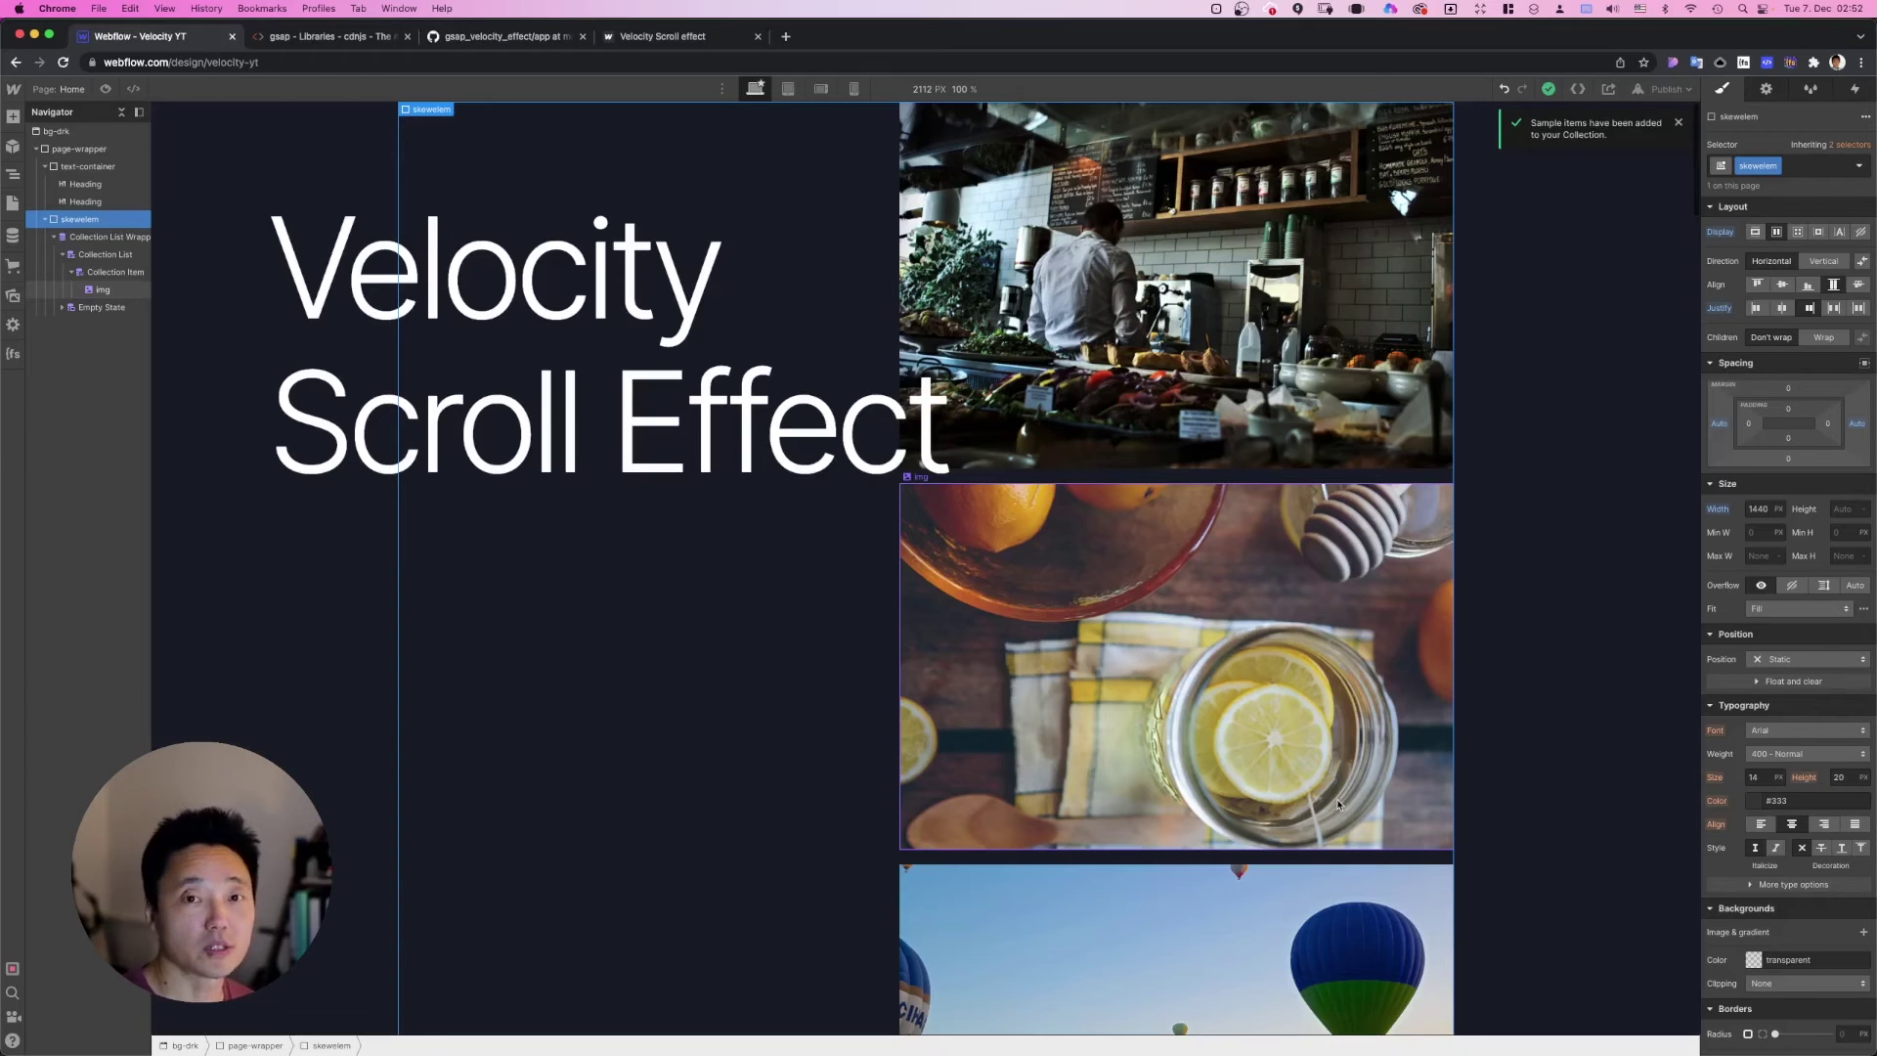
pyautogui.click(360, 816)
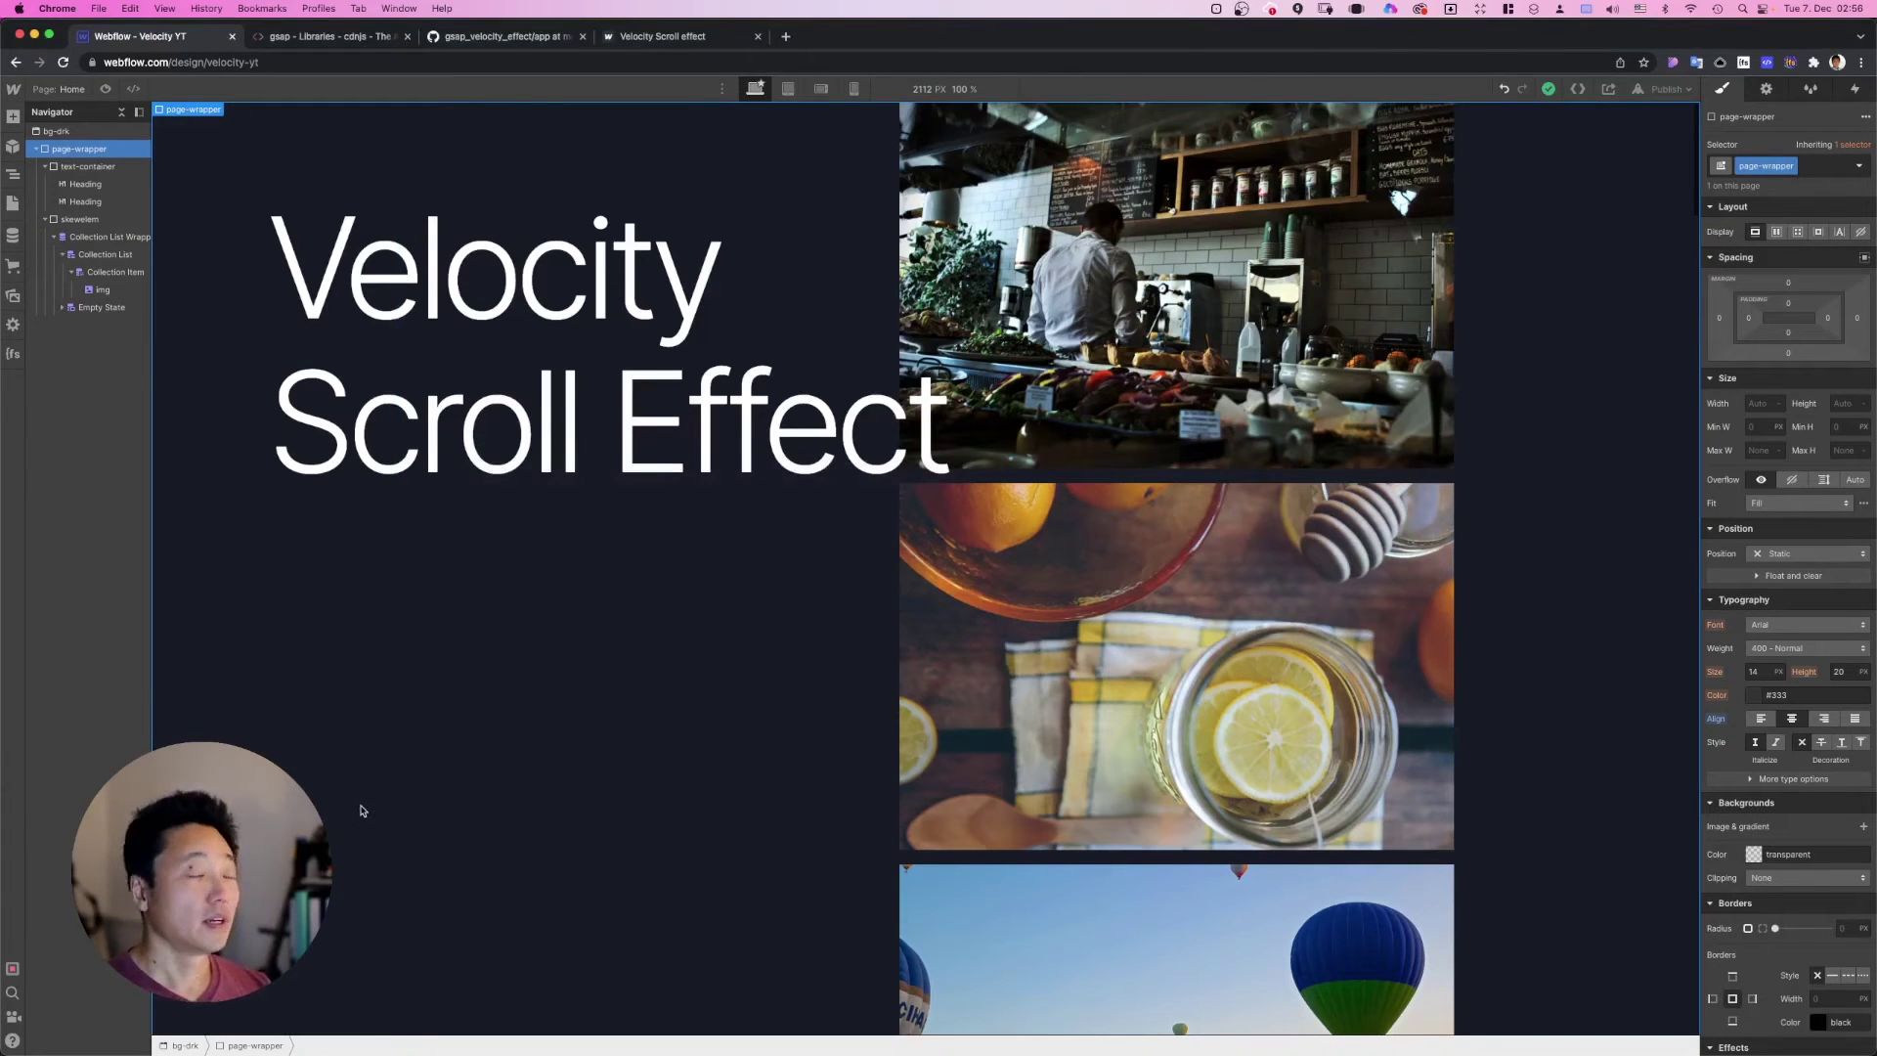
# Step: Reload the cdnjs gsap page and copy the gsap 3.8.0 gsap.min.js script tag
pyautogui.click(334, 37)
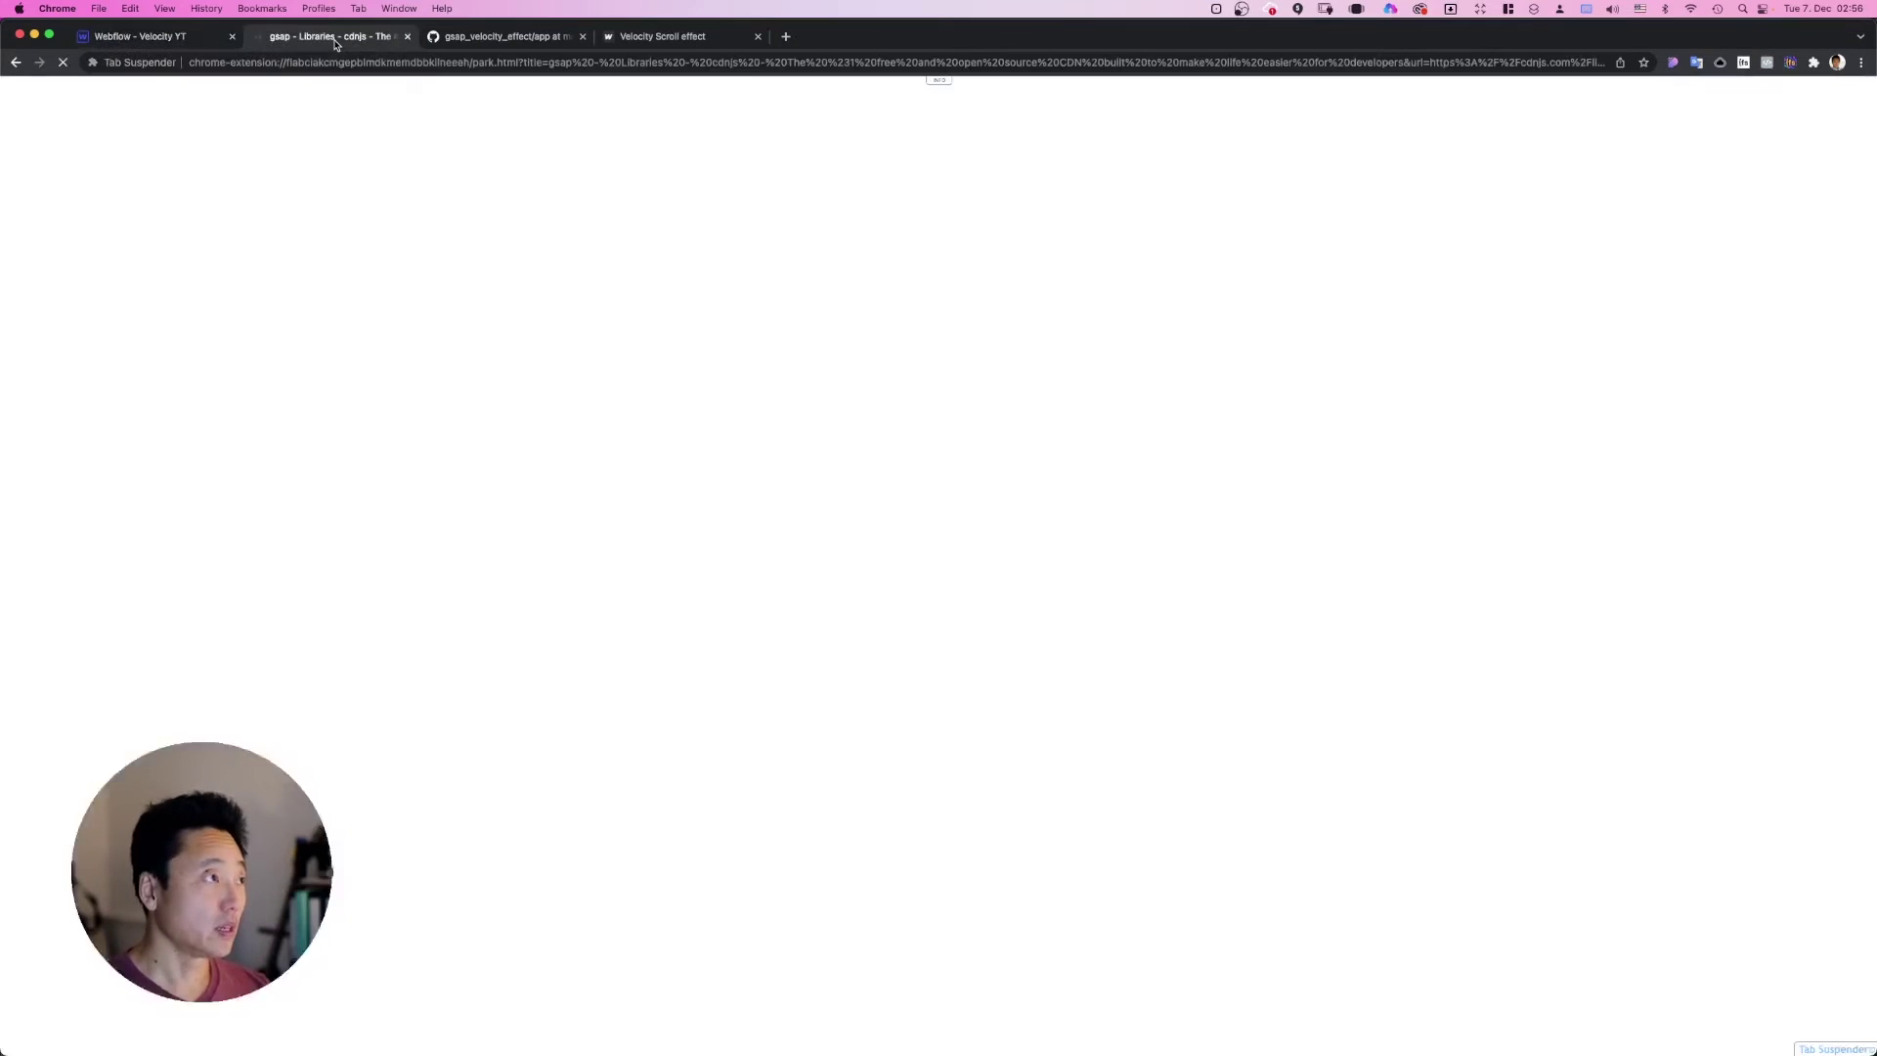
pyautogui.click(252, 294)
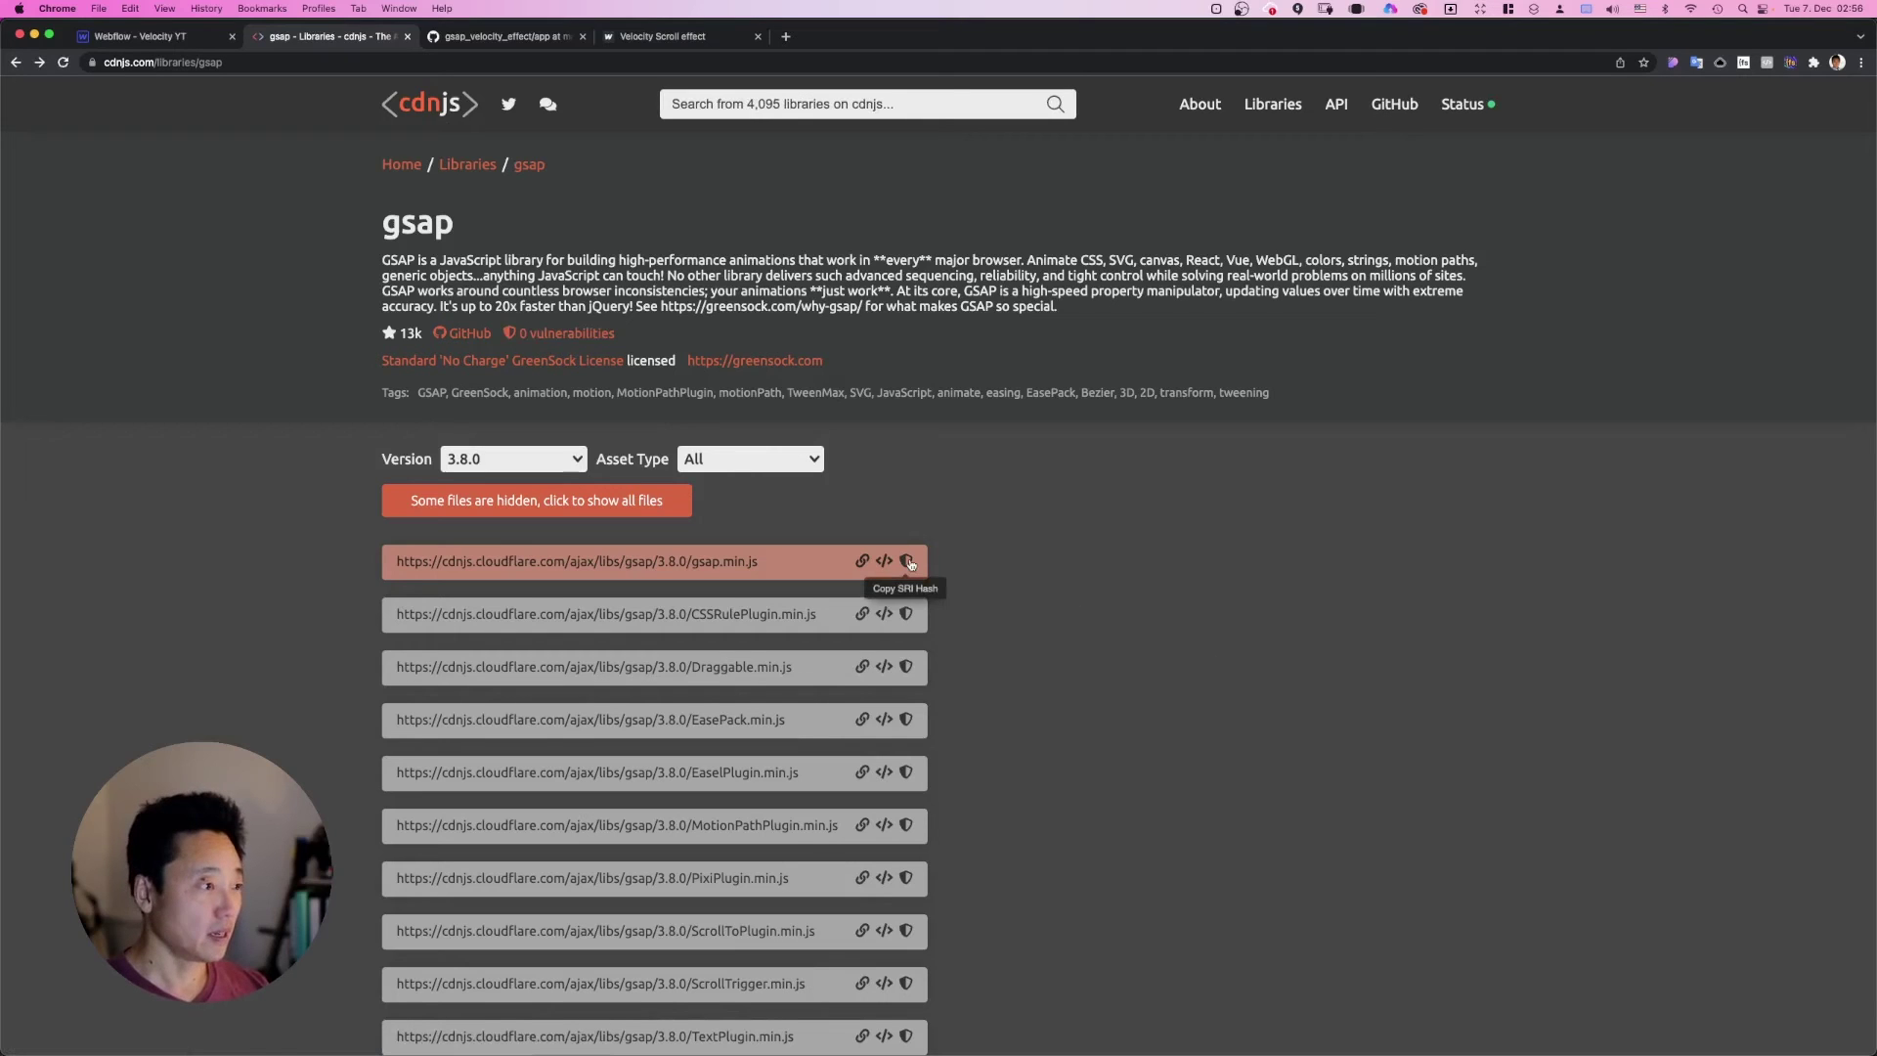
pyautogui.click(862, 561)
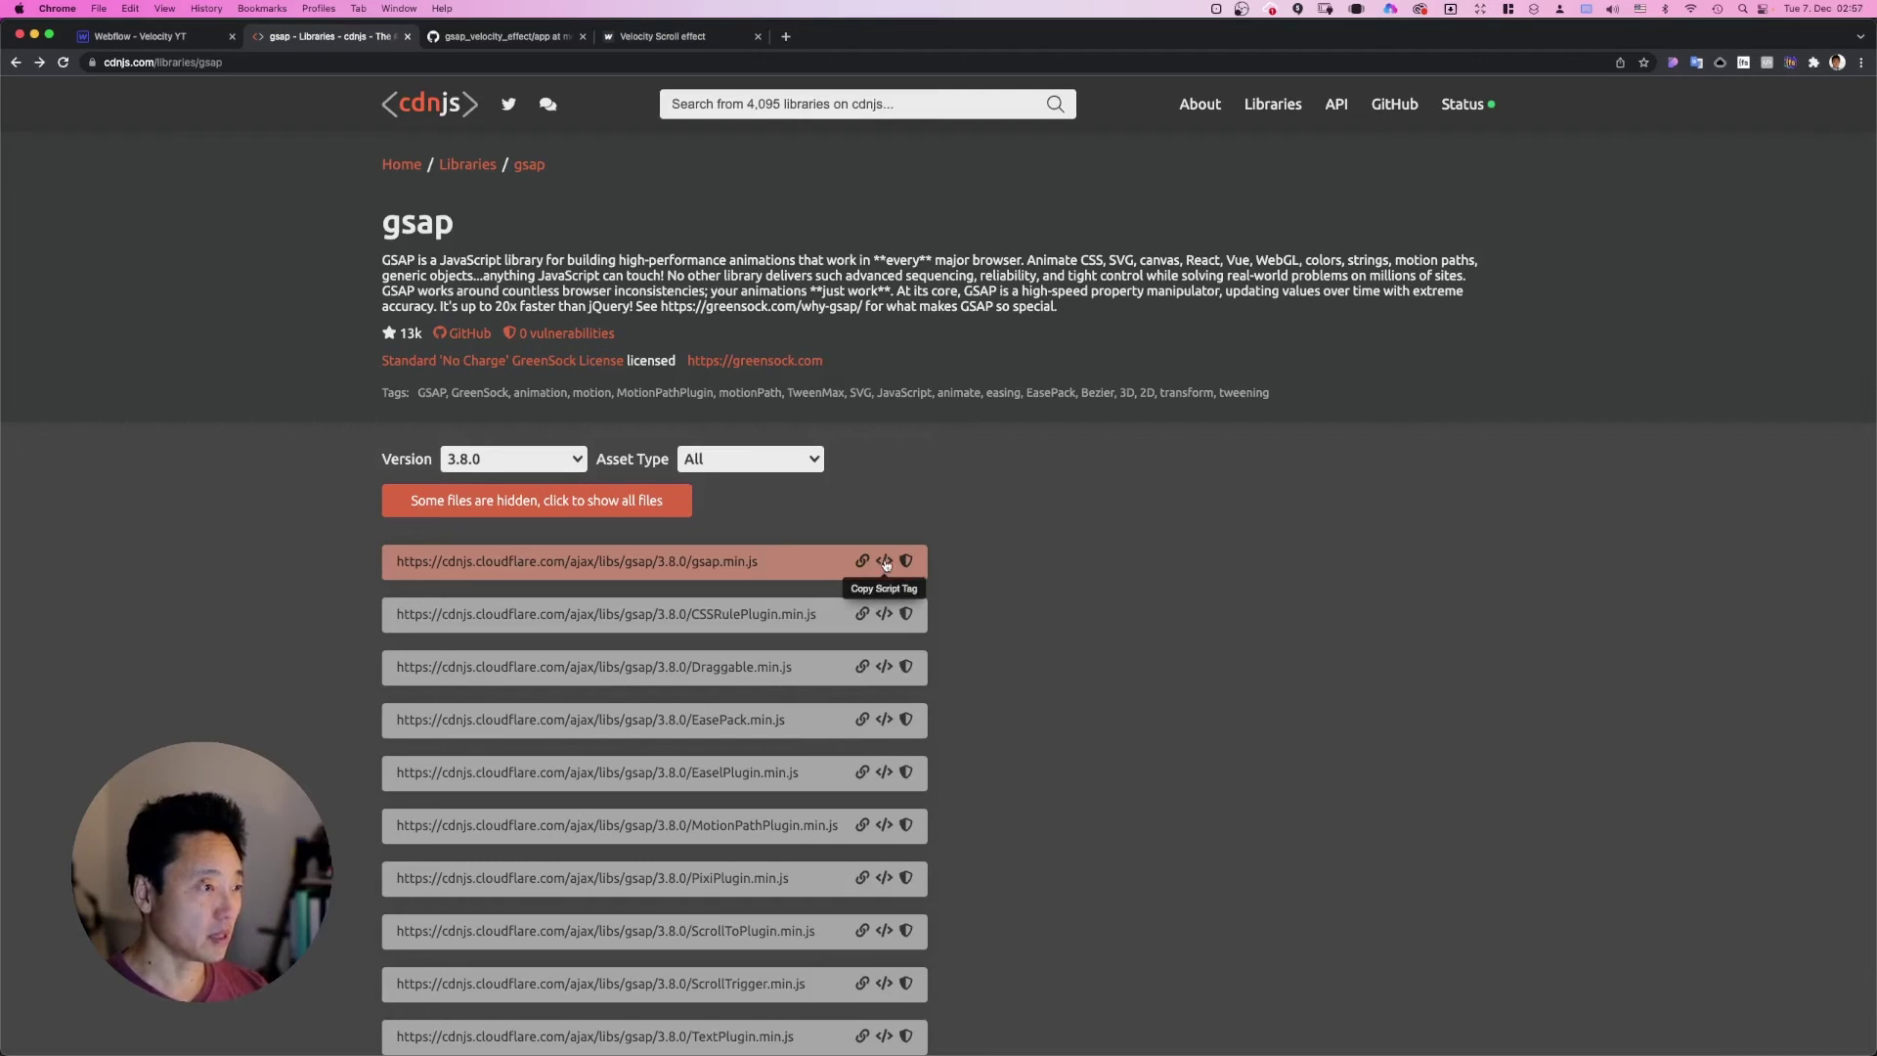
pyautogui.click(885, 562)
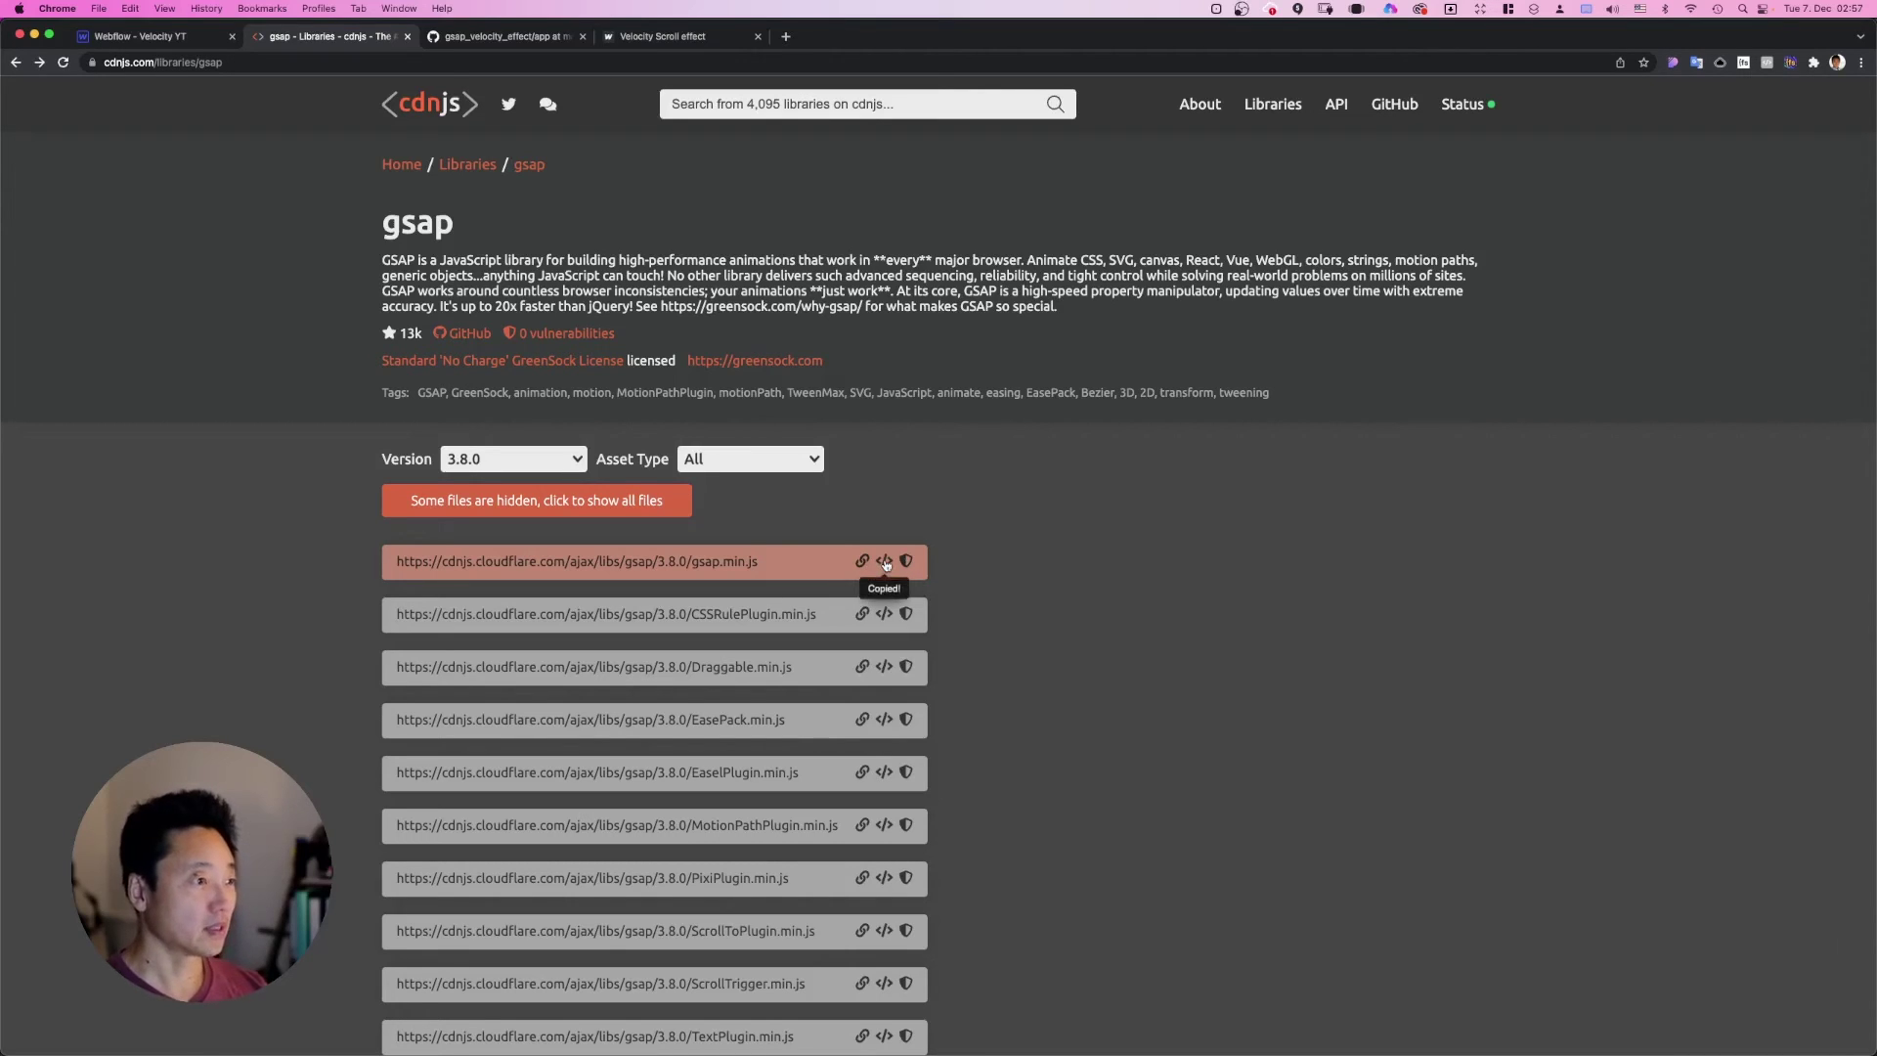
pyautogui.click(150, 39)
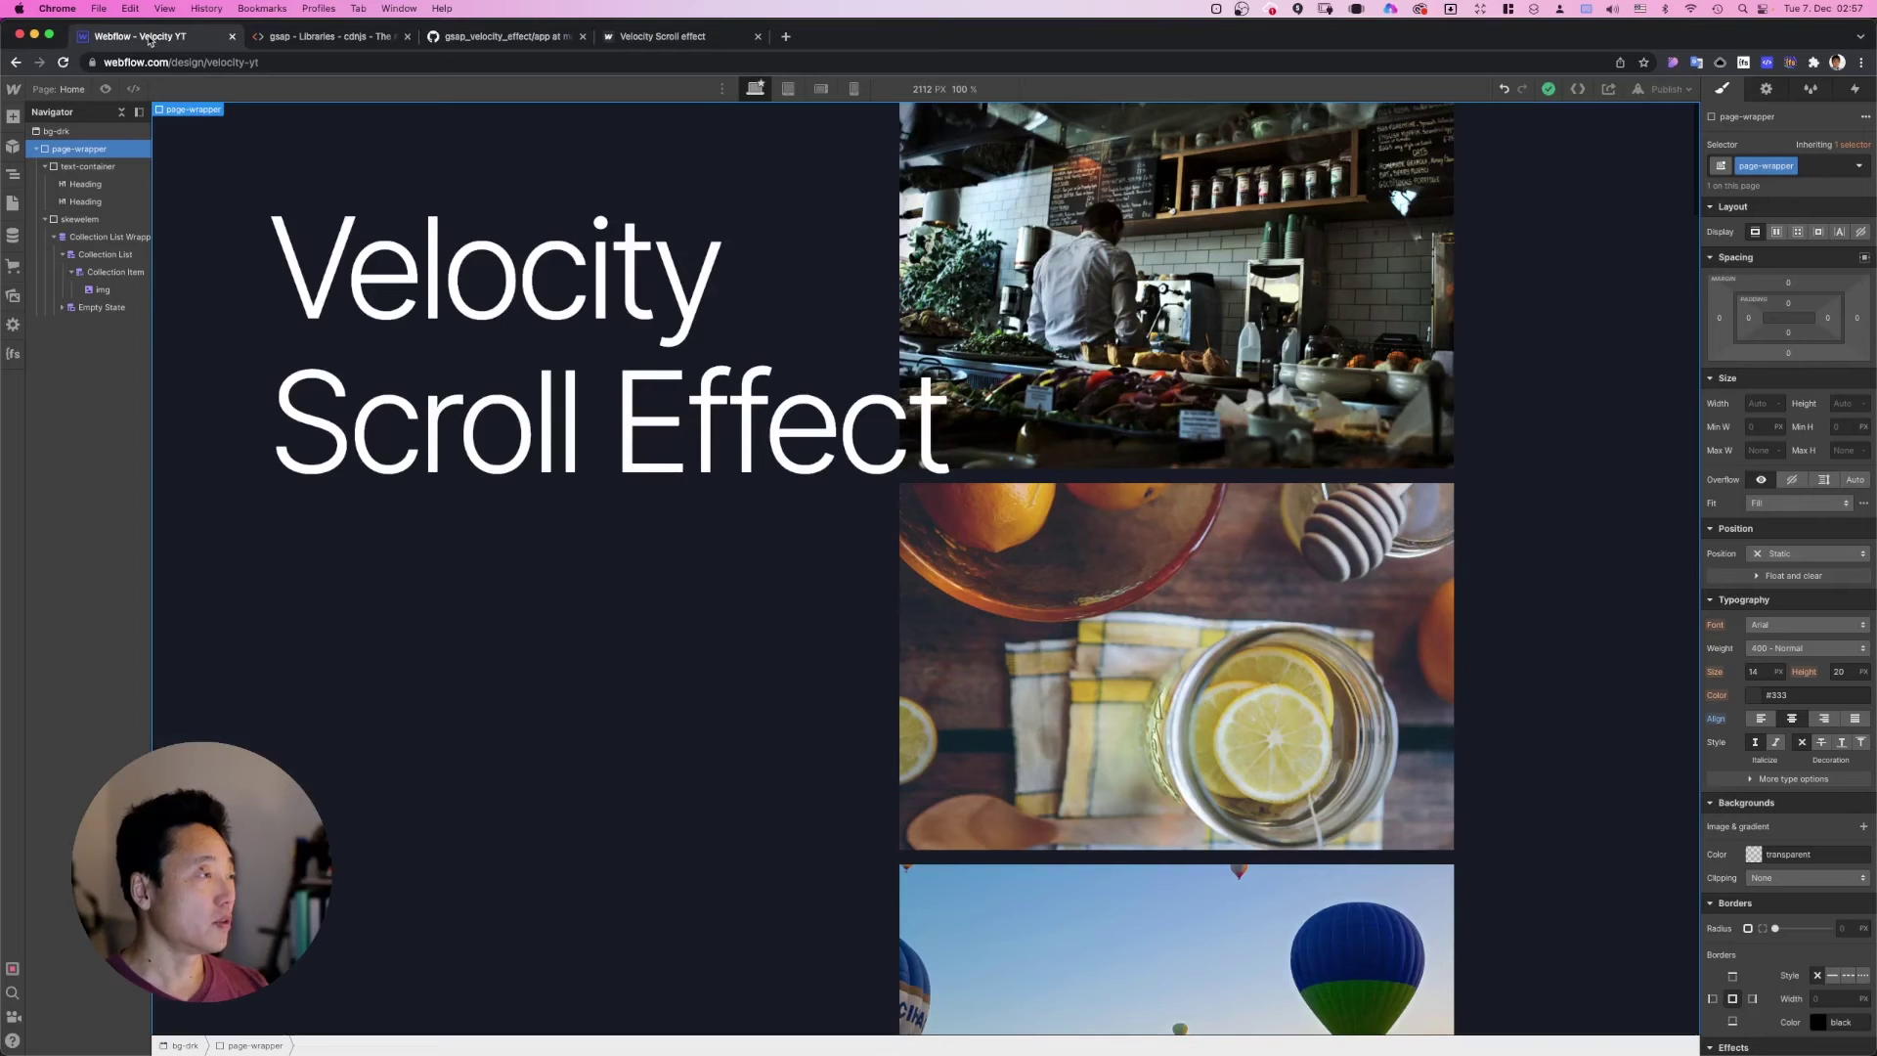
# Step: Paste the gsap.min.js script tag into the Home page's Before </body> custom code
pyautogui.click(14, 205)
pyautogui.moveTo(196, 202)
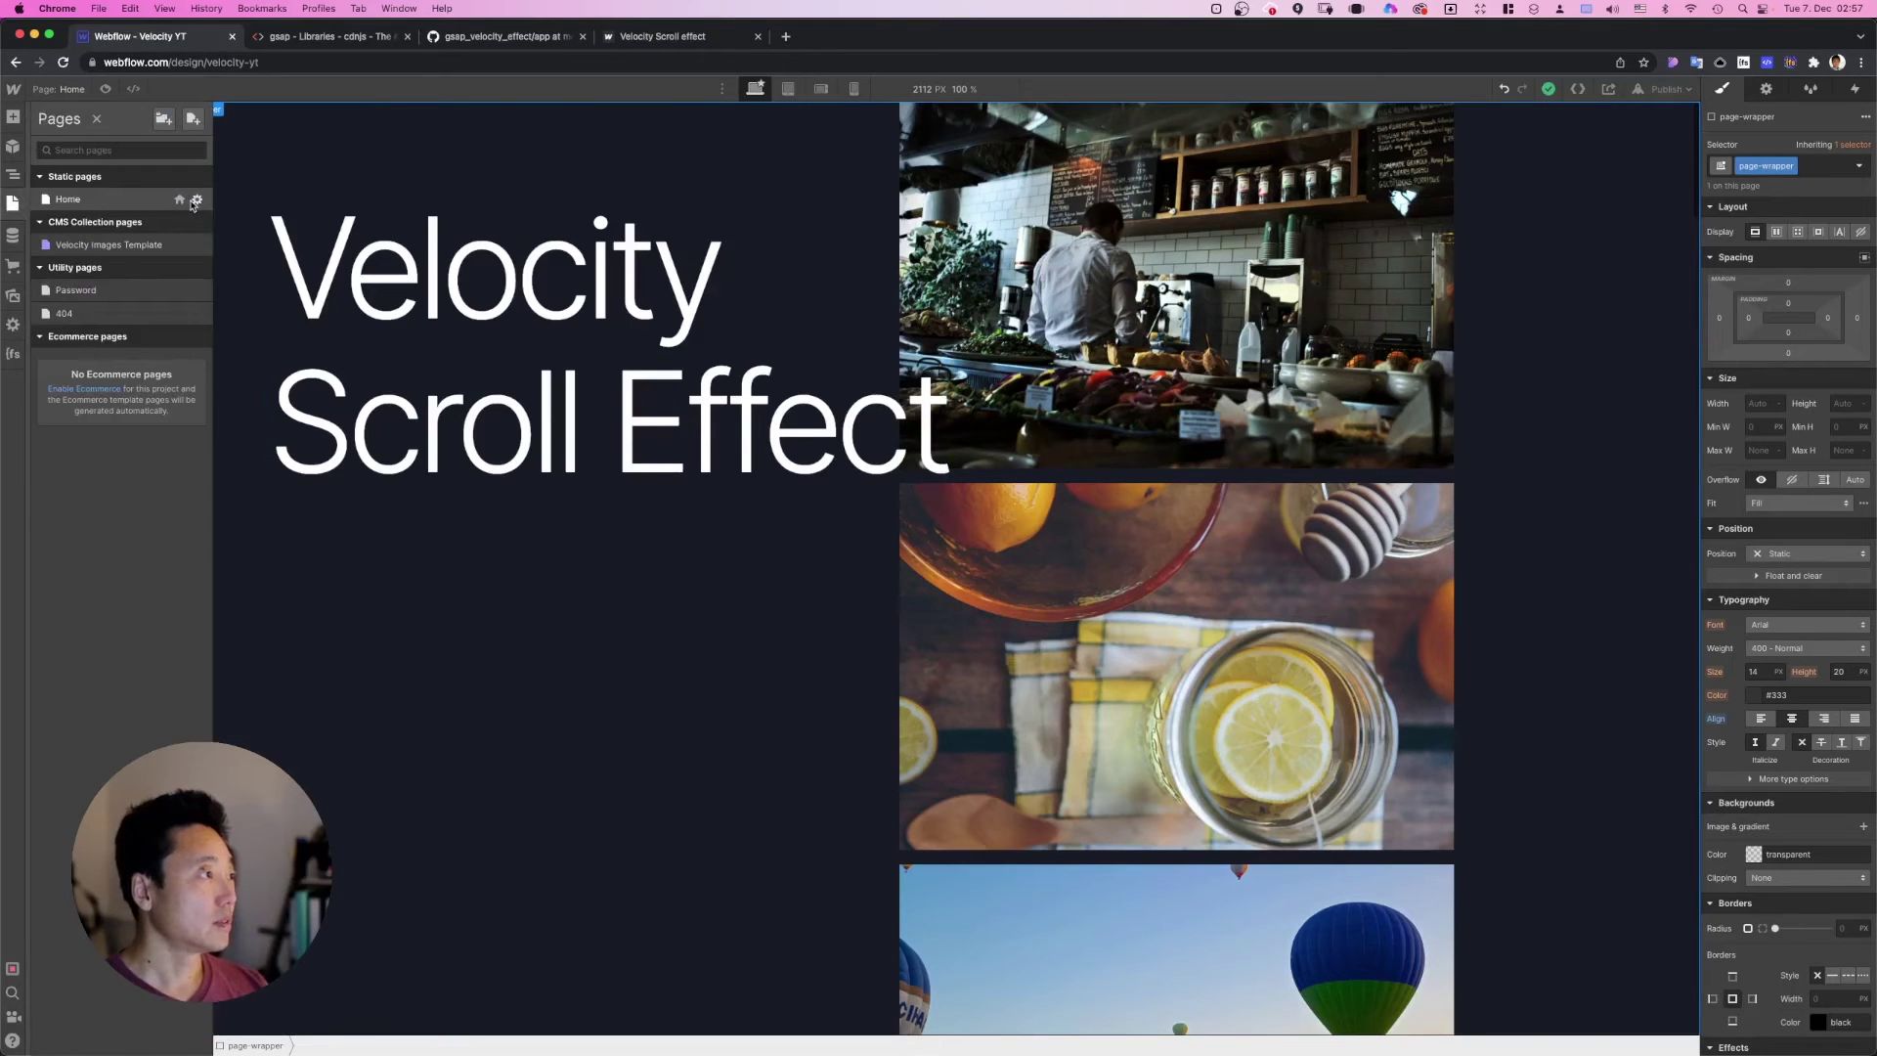
pyautogui.click(196, 200)
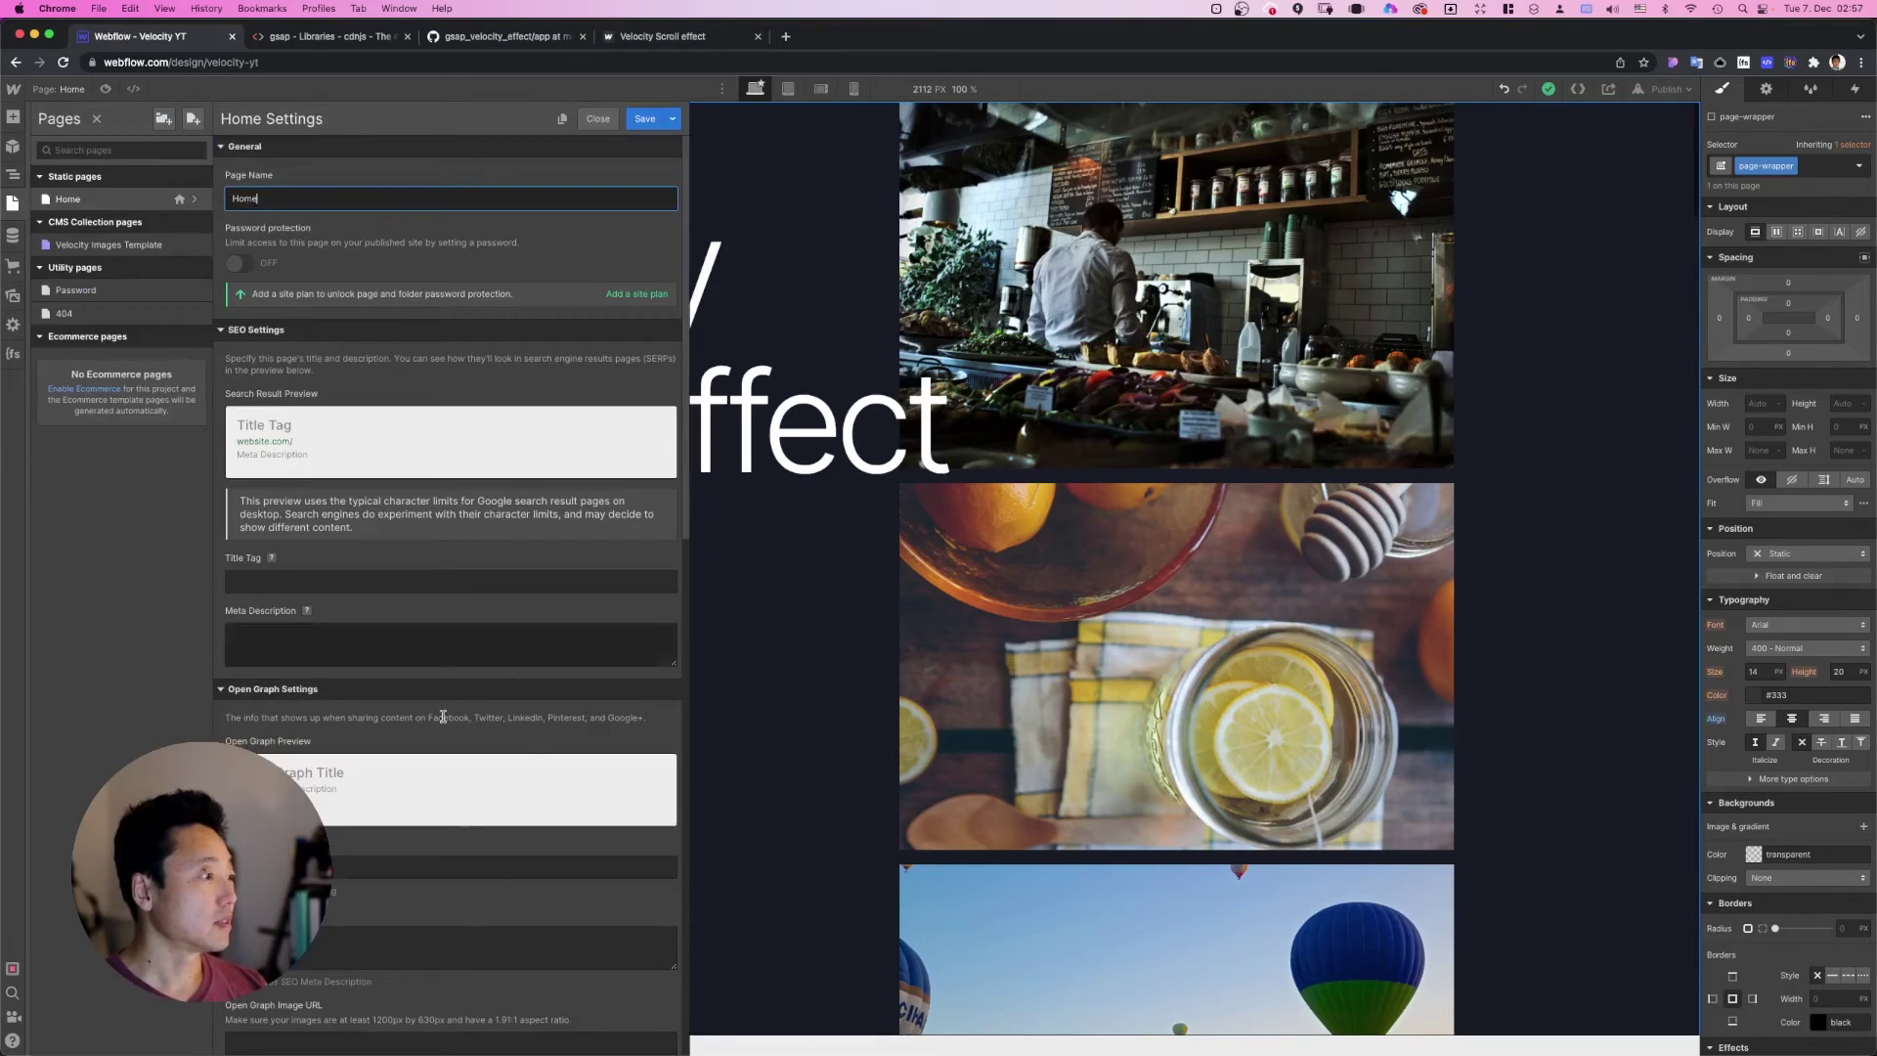
pyautogui.scroll(-10, 457, 900)
pyautogui.scroll(-2, 456, 901)
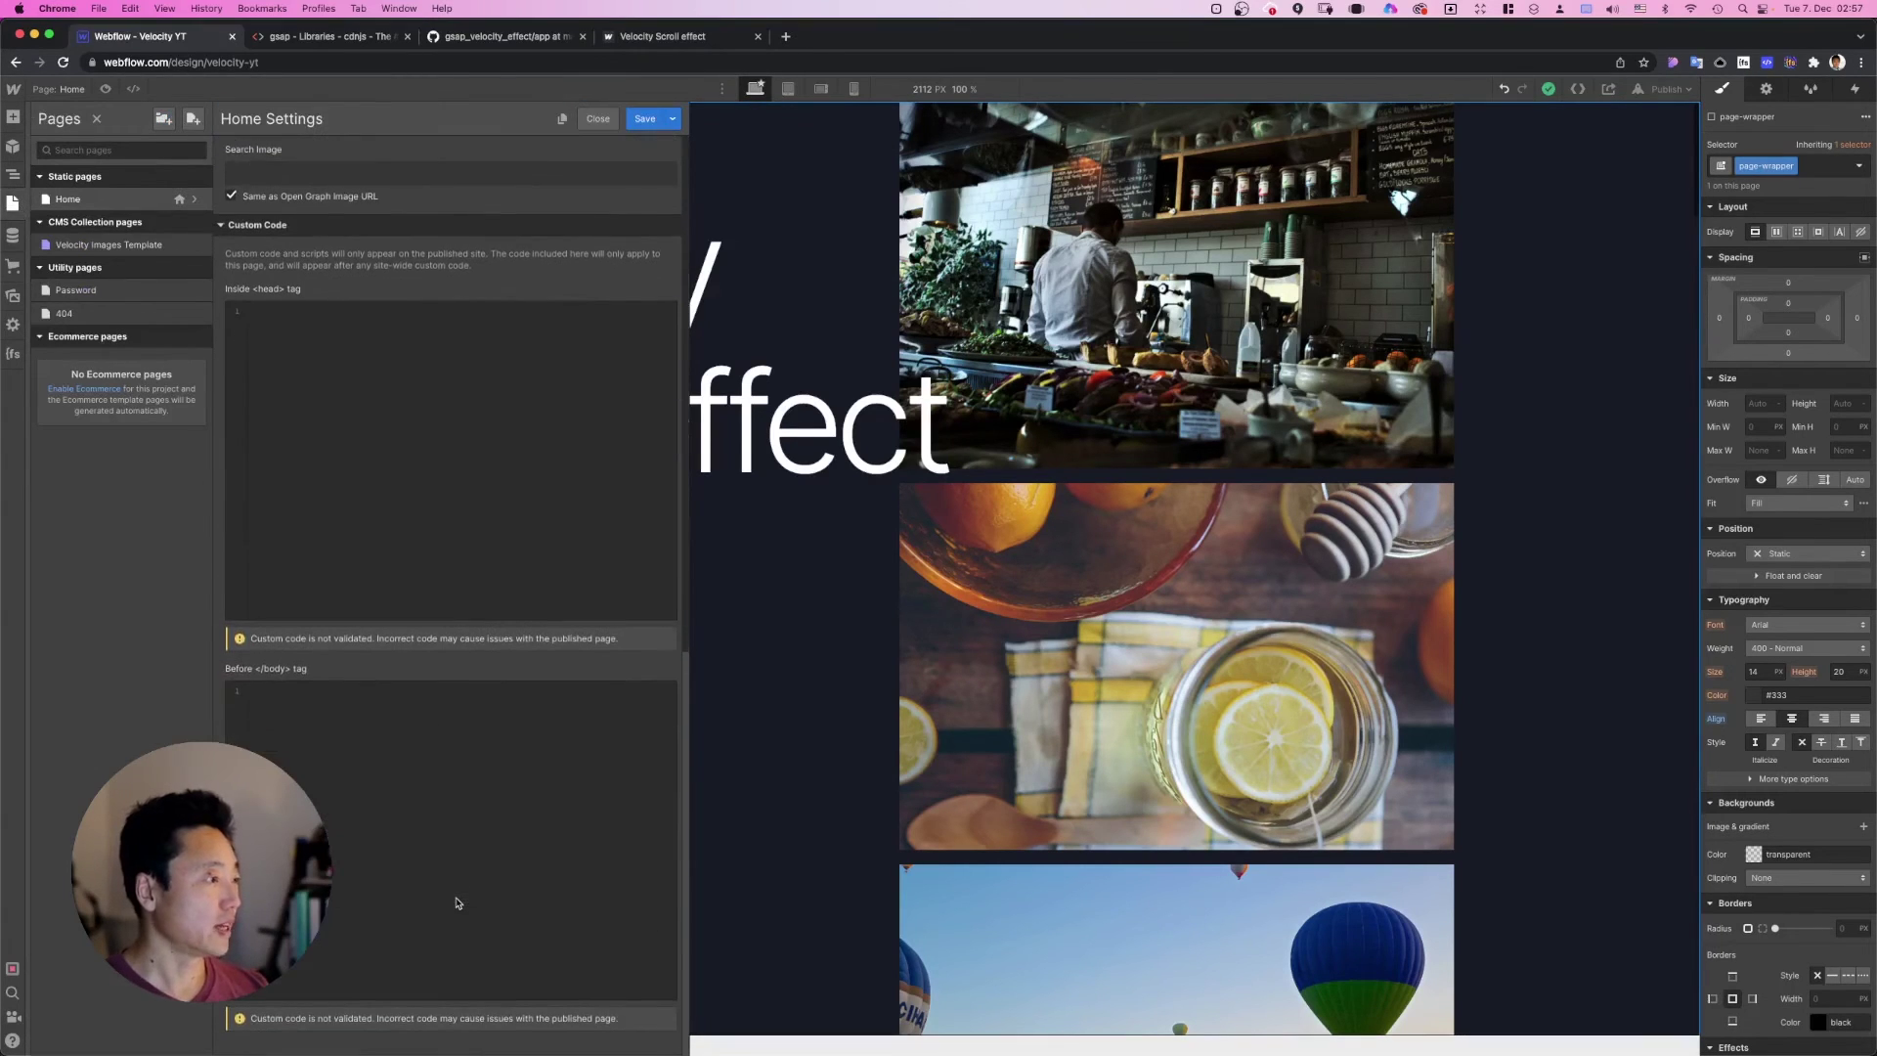
pyautogui.click(406, 763)
pyautogui.press('super+v')
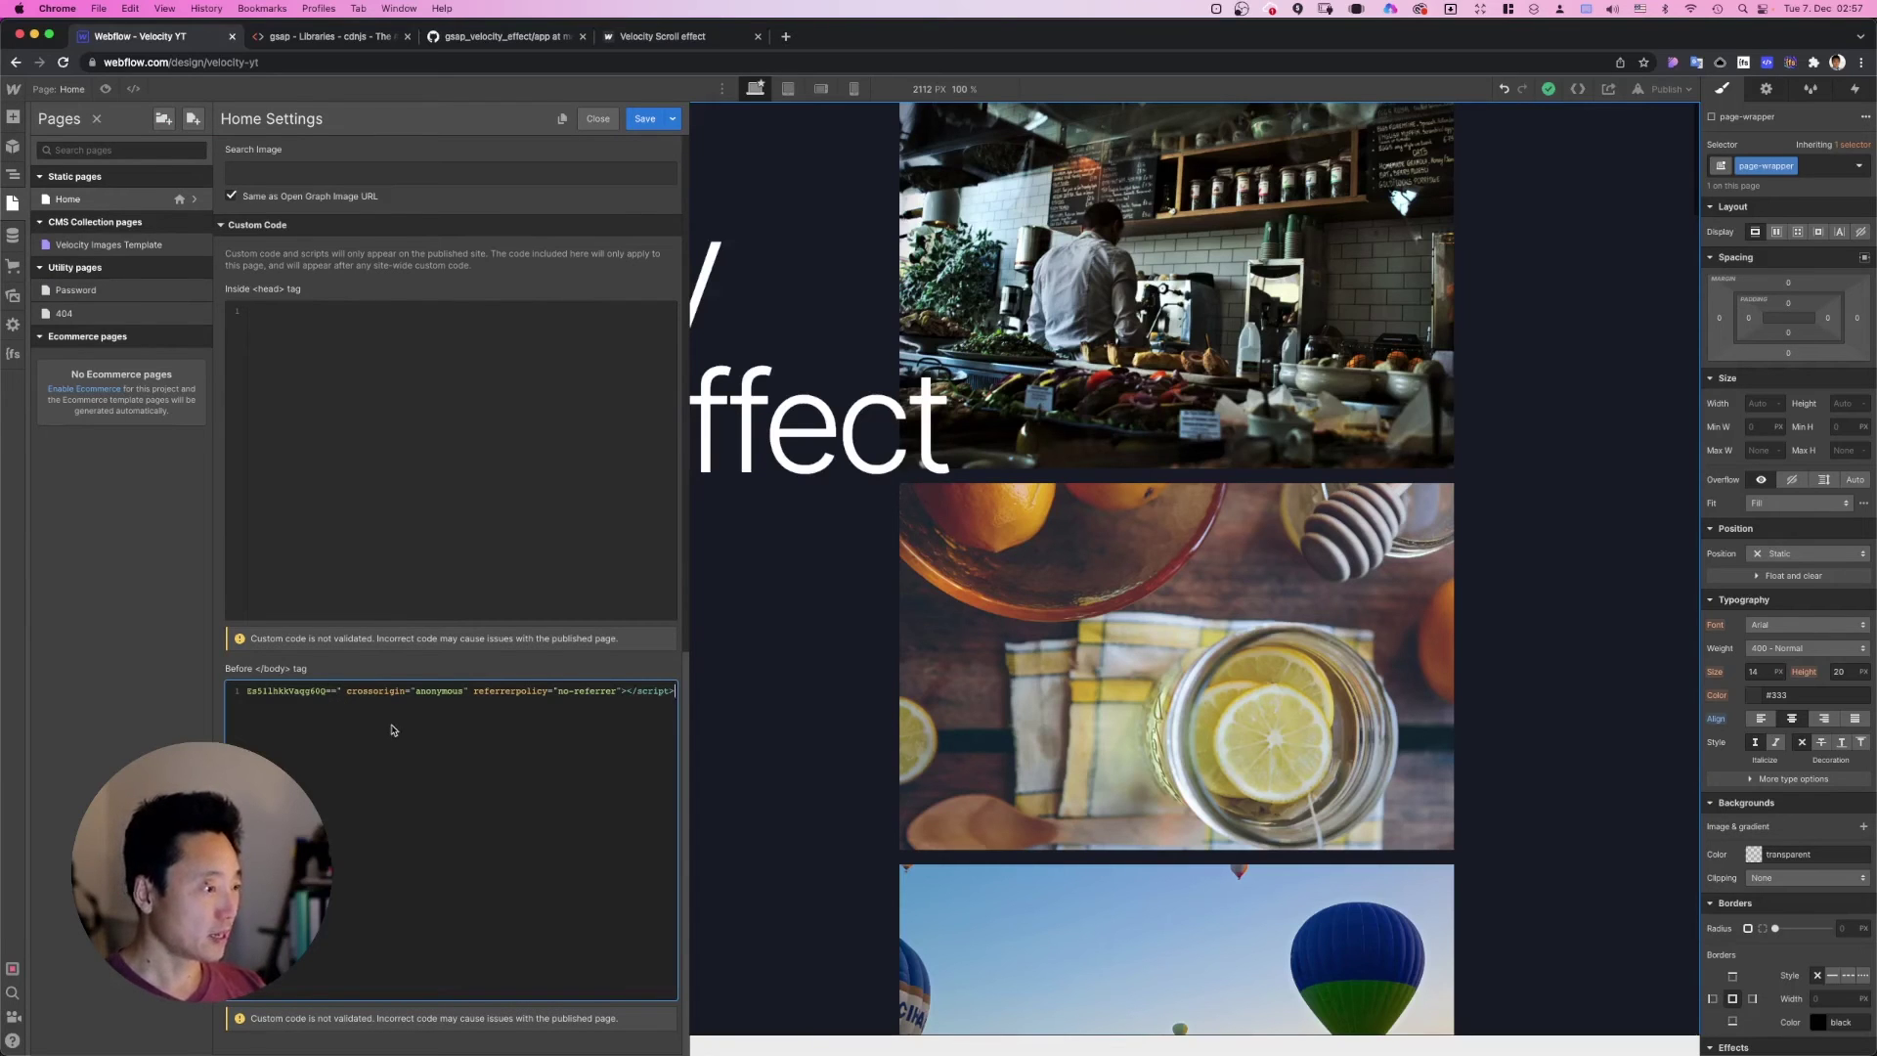
pyautogui.press('Return')
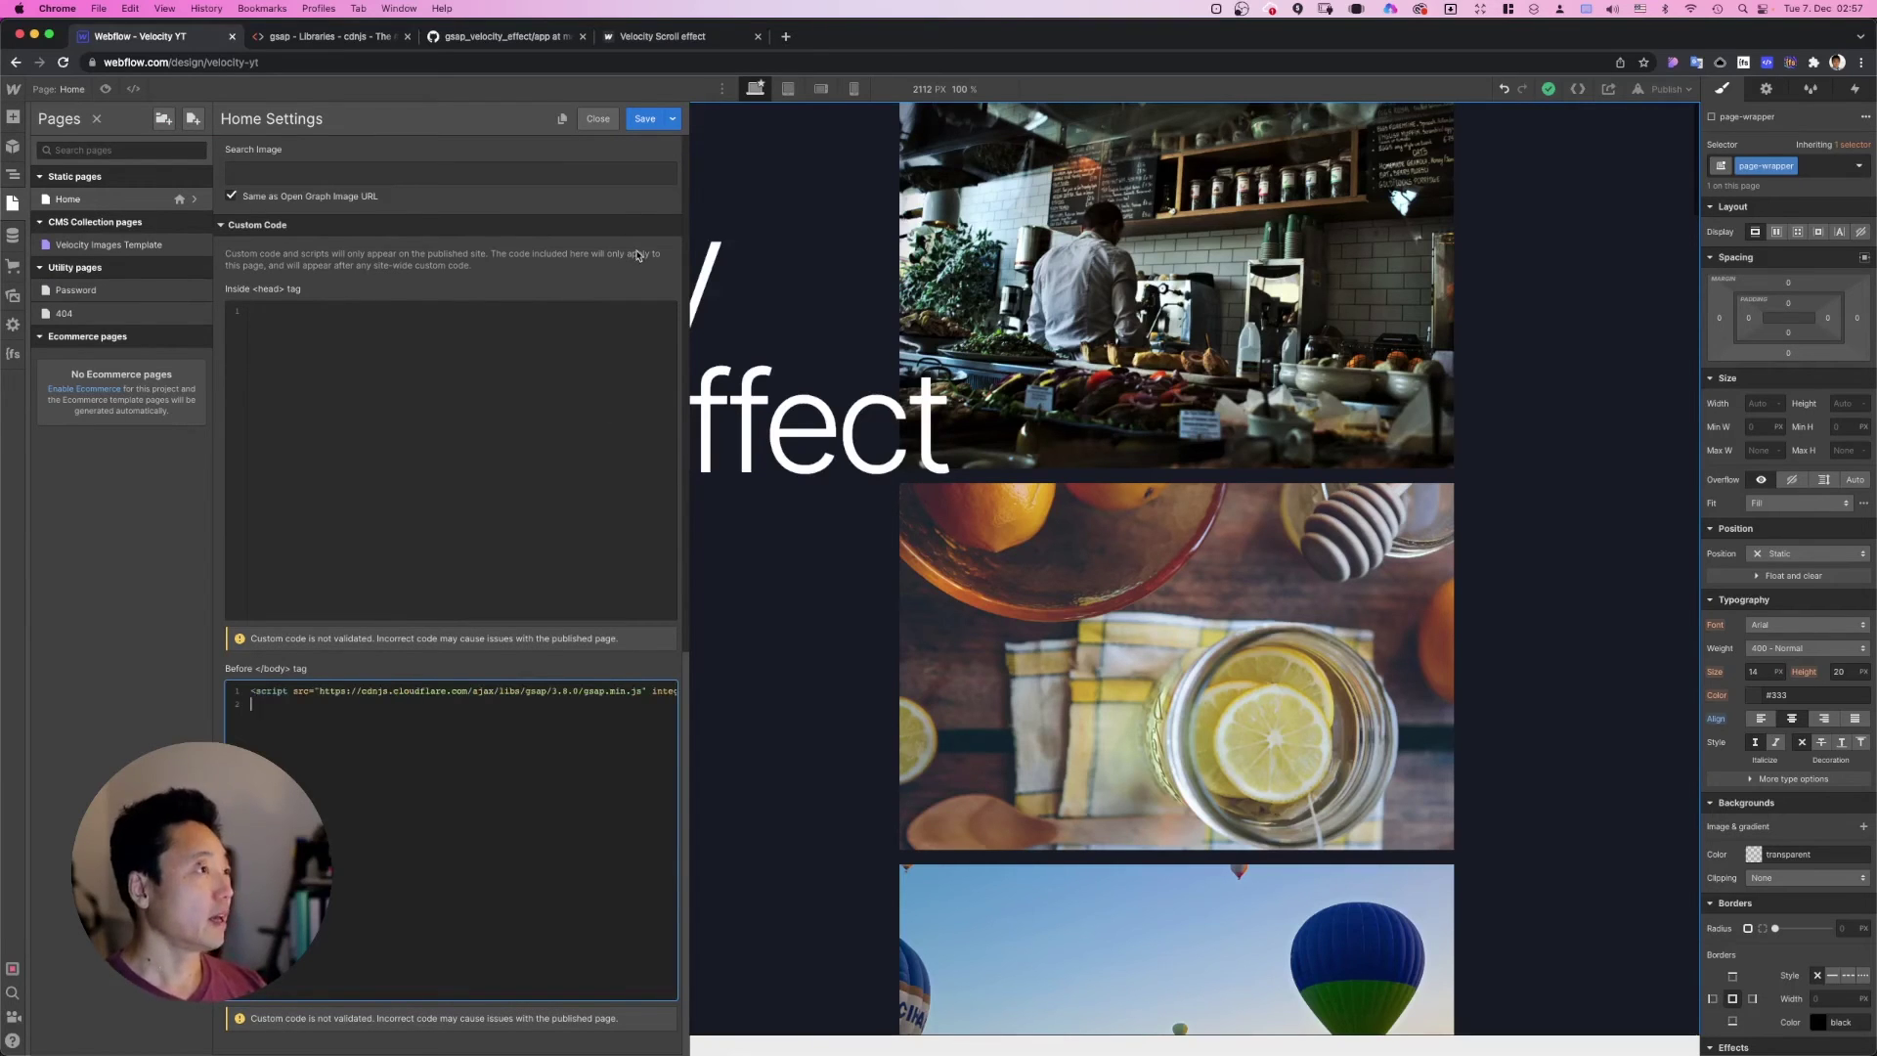
pyautogui.click(320, 37)
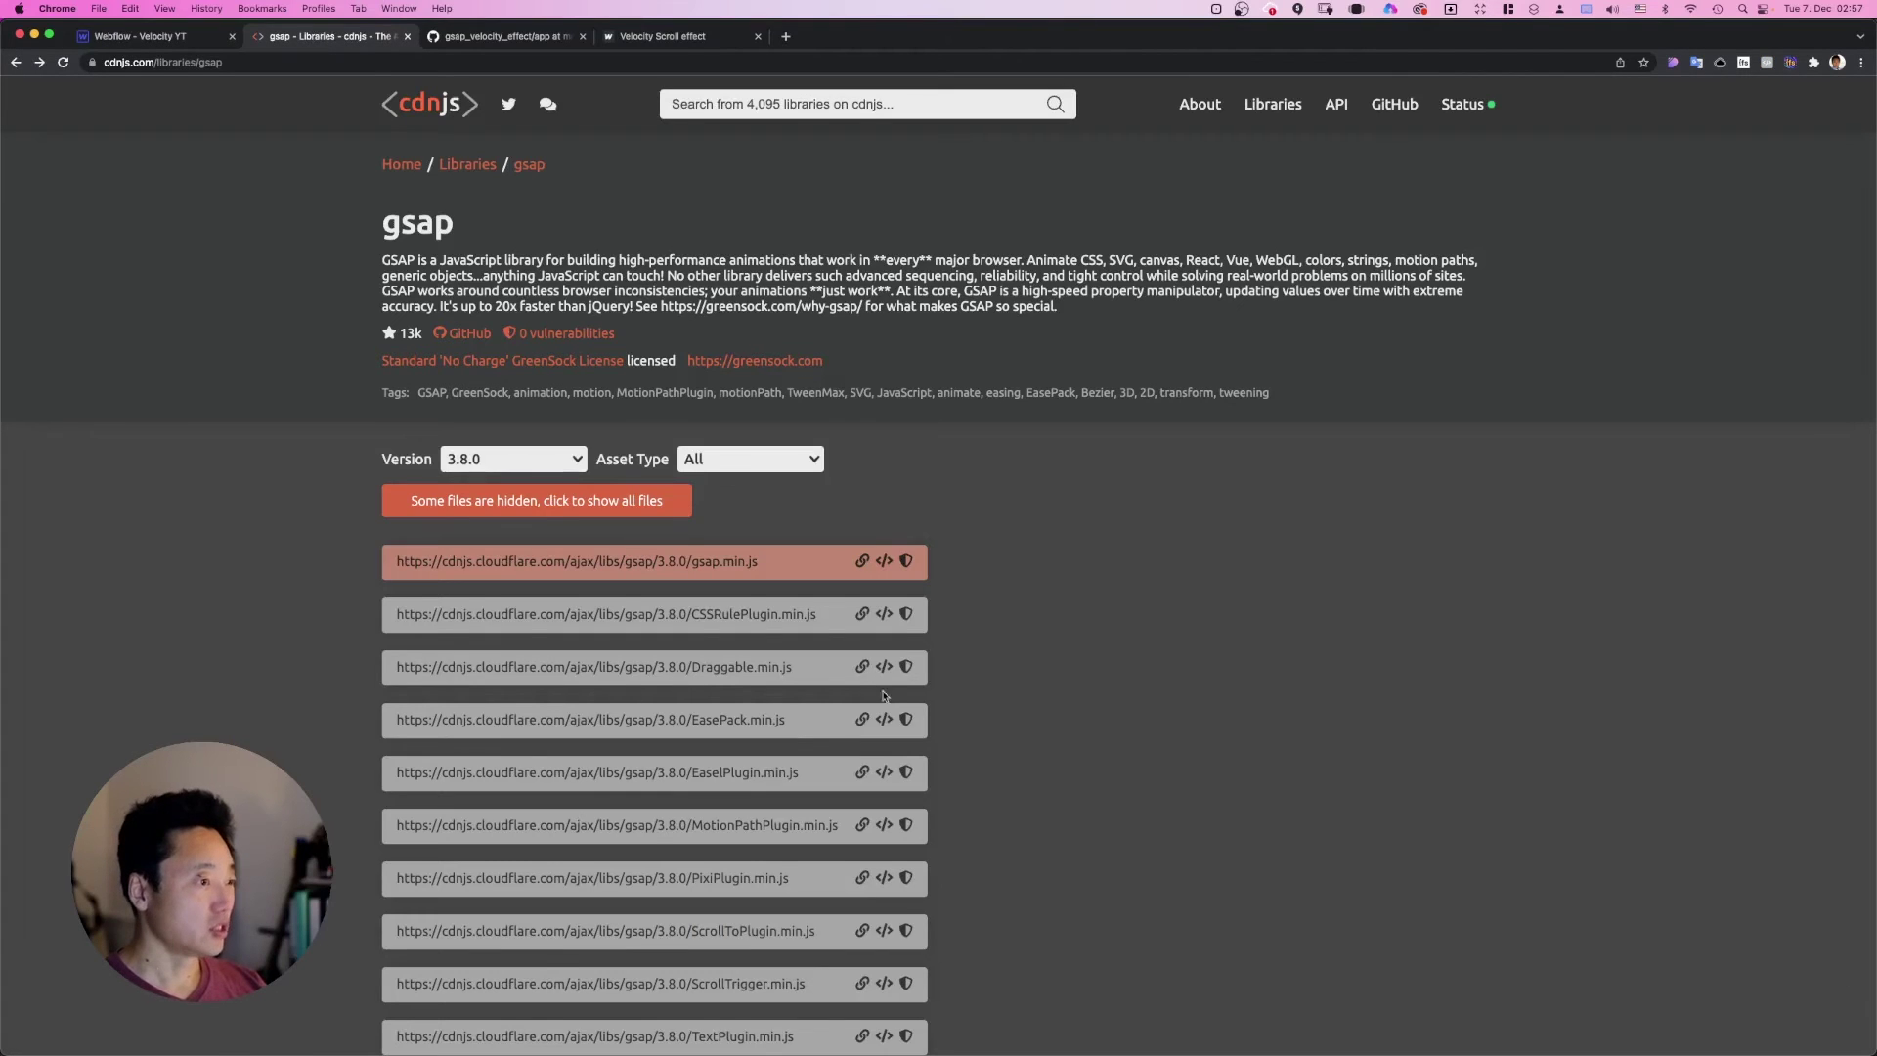
# Step: Paste the ScrollTrigger.min.js script tag on line 2 of the Home page's before-body code
pyautogui.scroll(-3, 1052, 923)
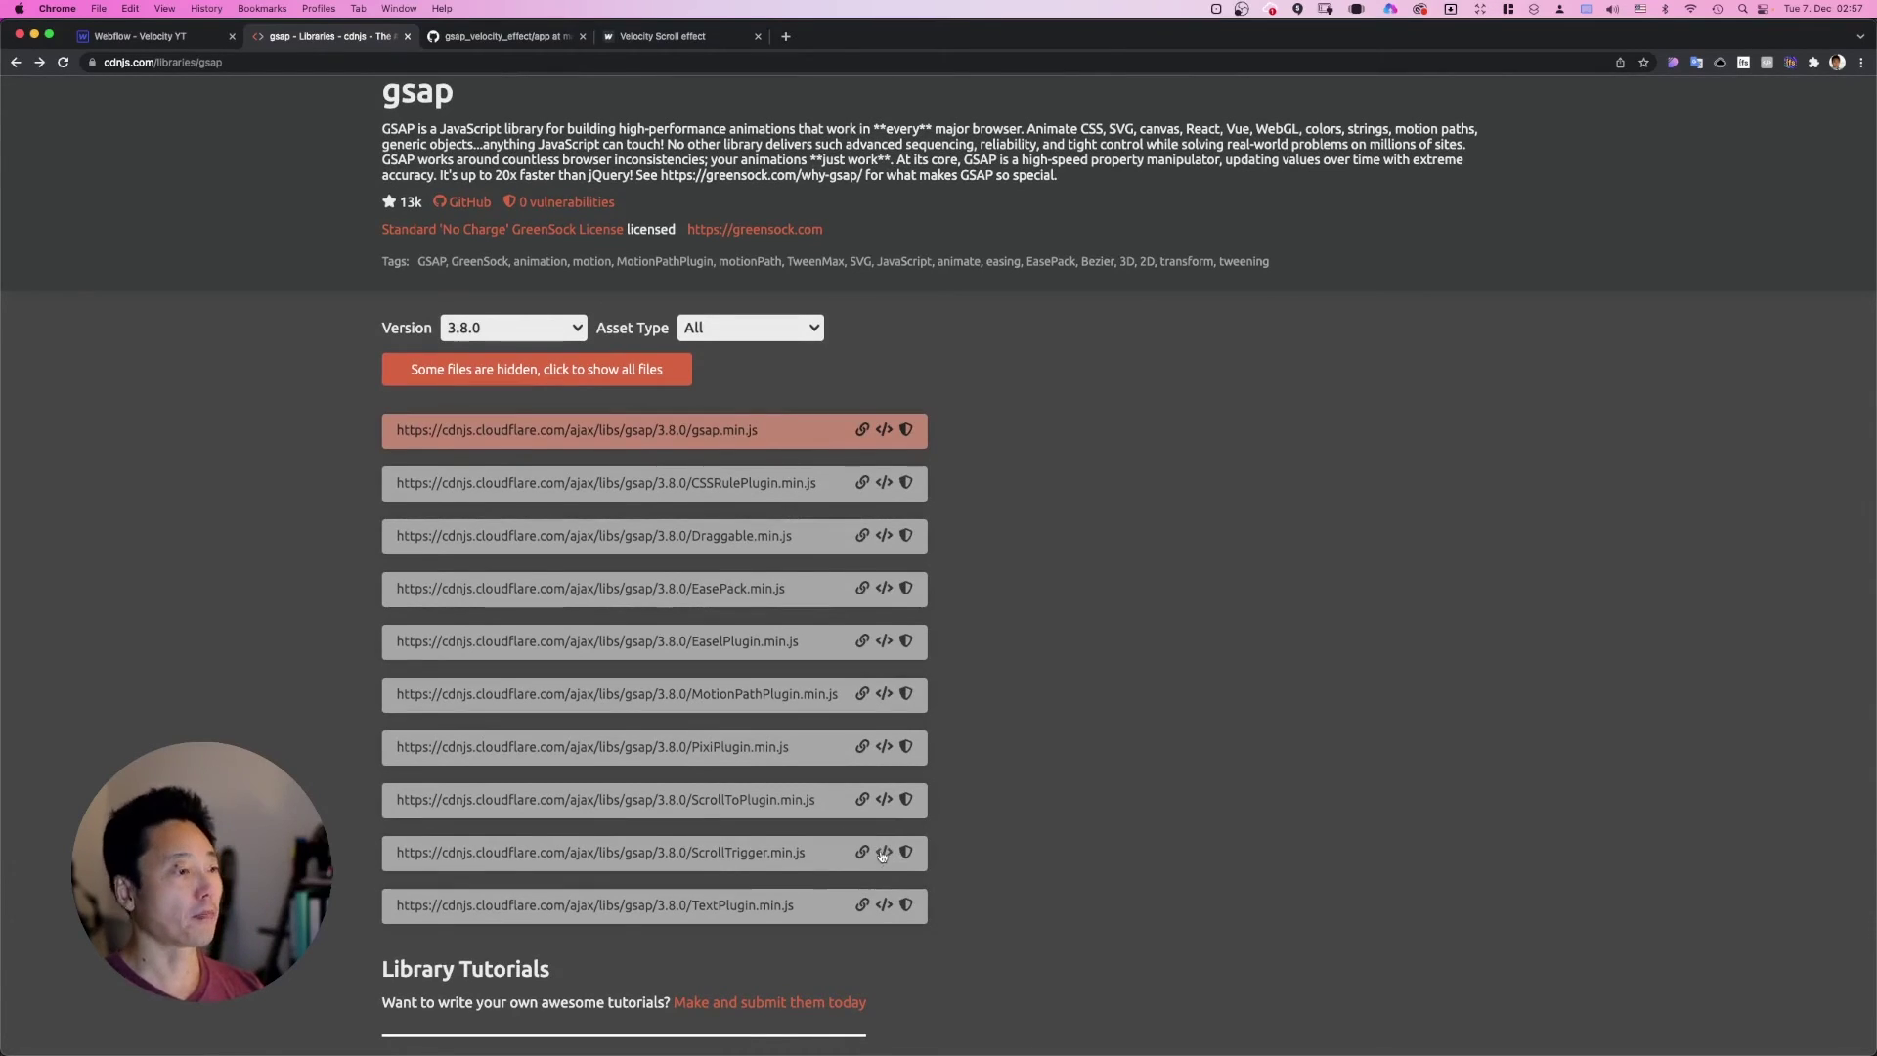
pyautogui.click(186, 40)
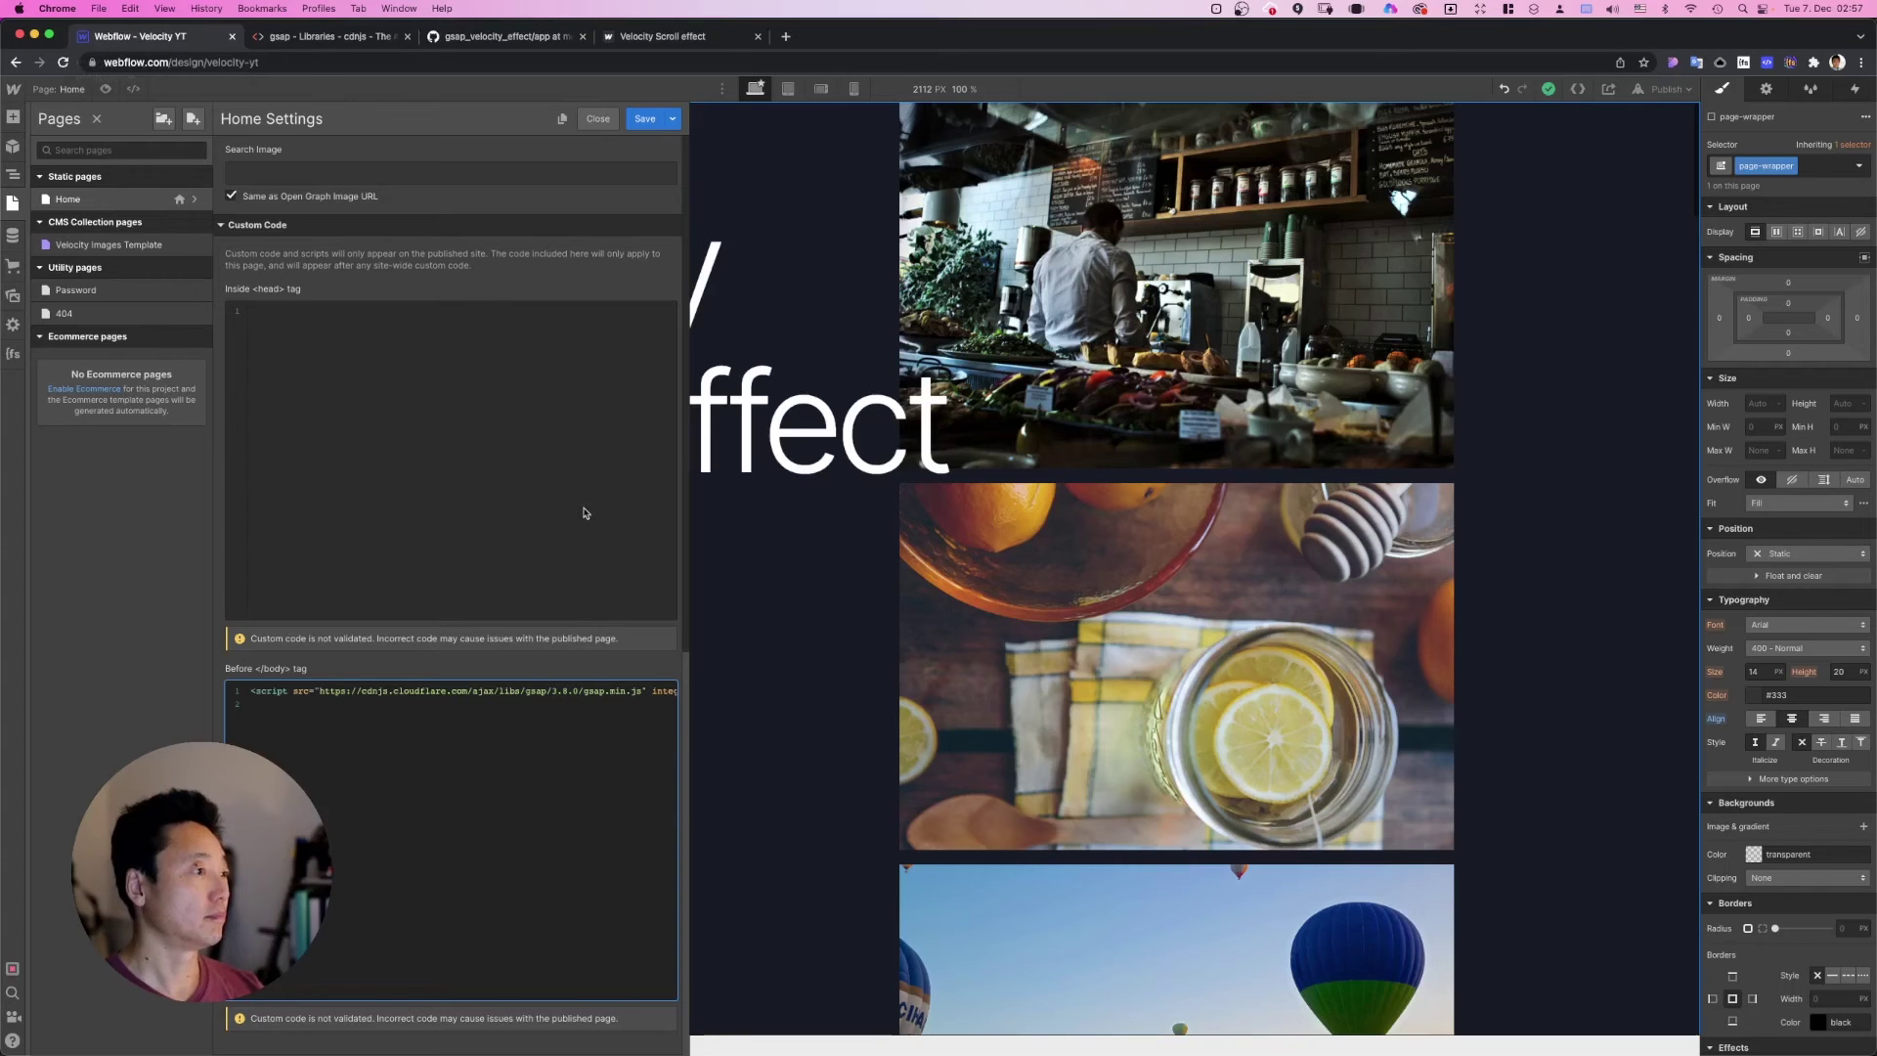
pyautogui.press('super+v')
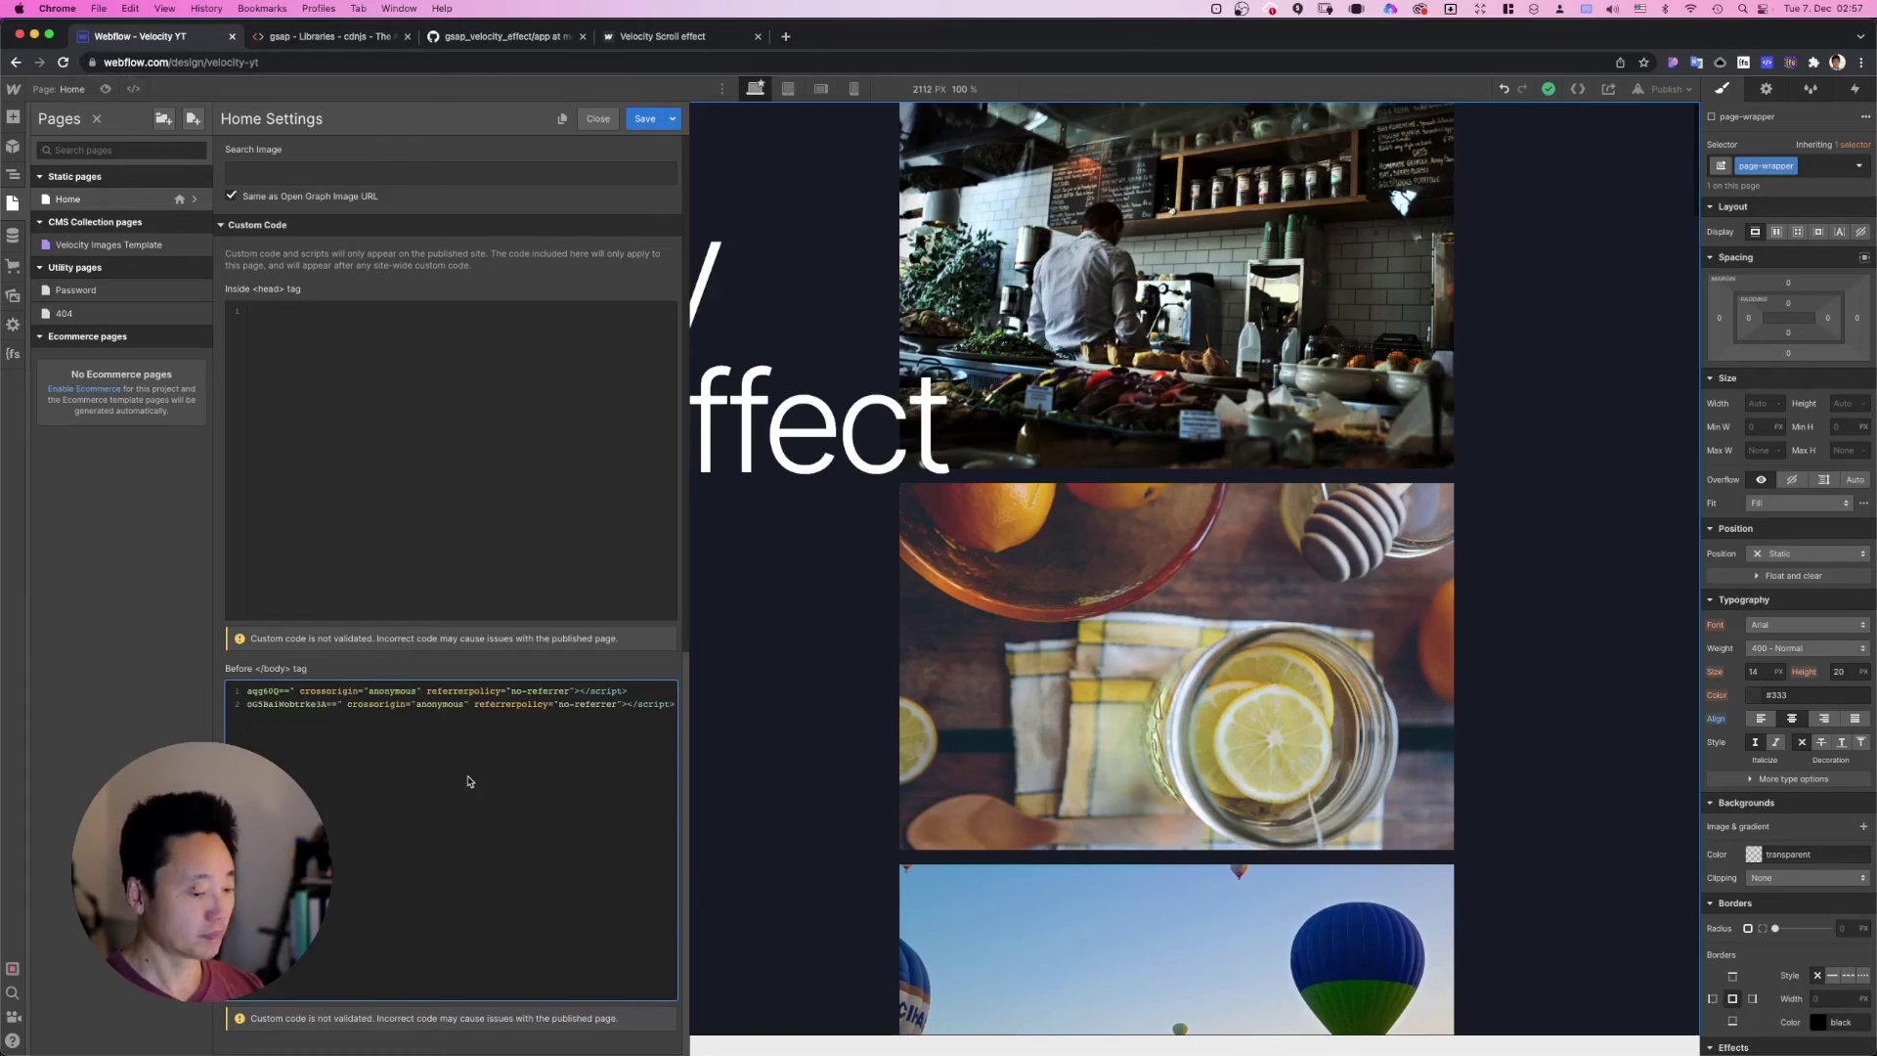
pyautogui.press('Return')
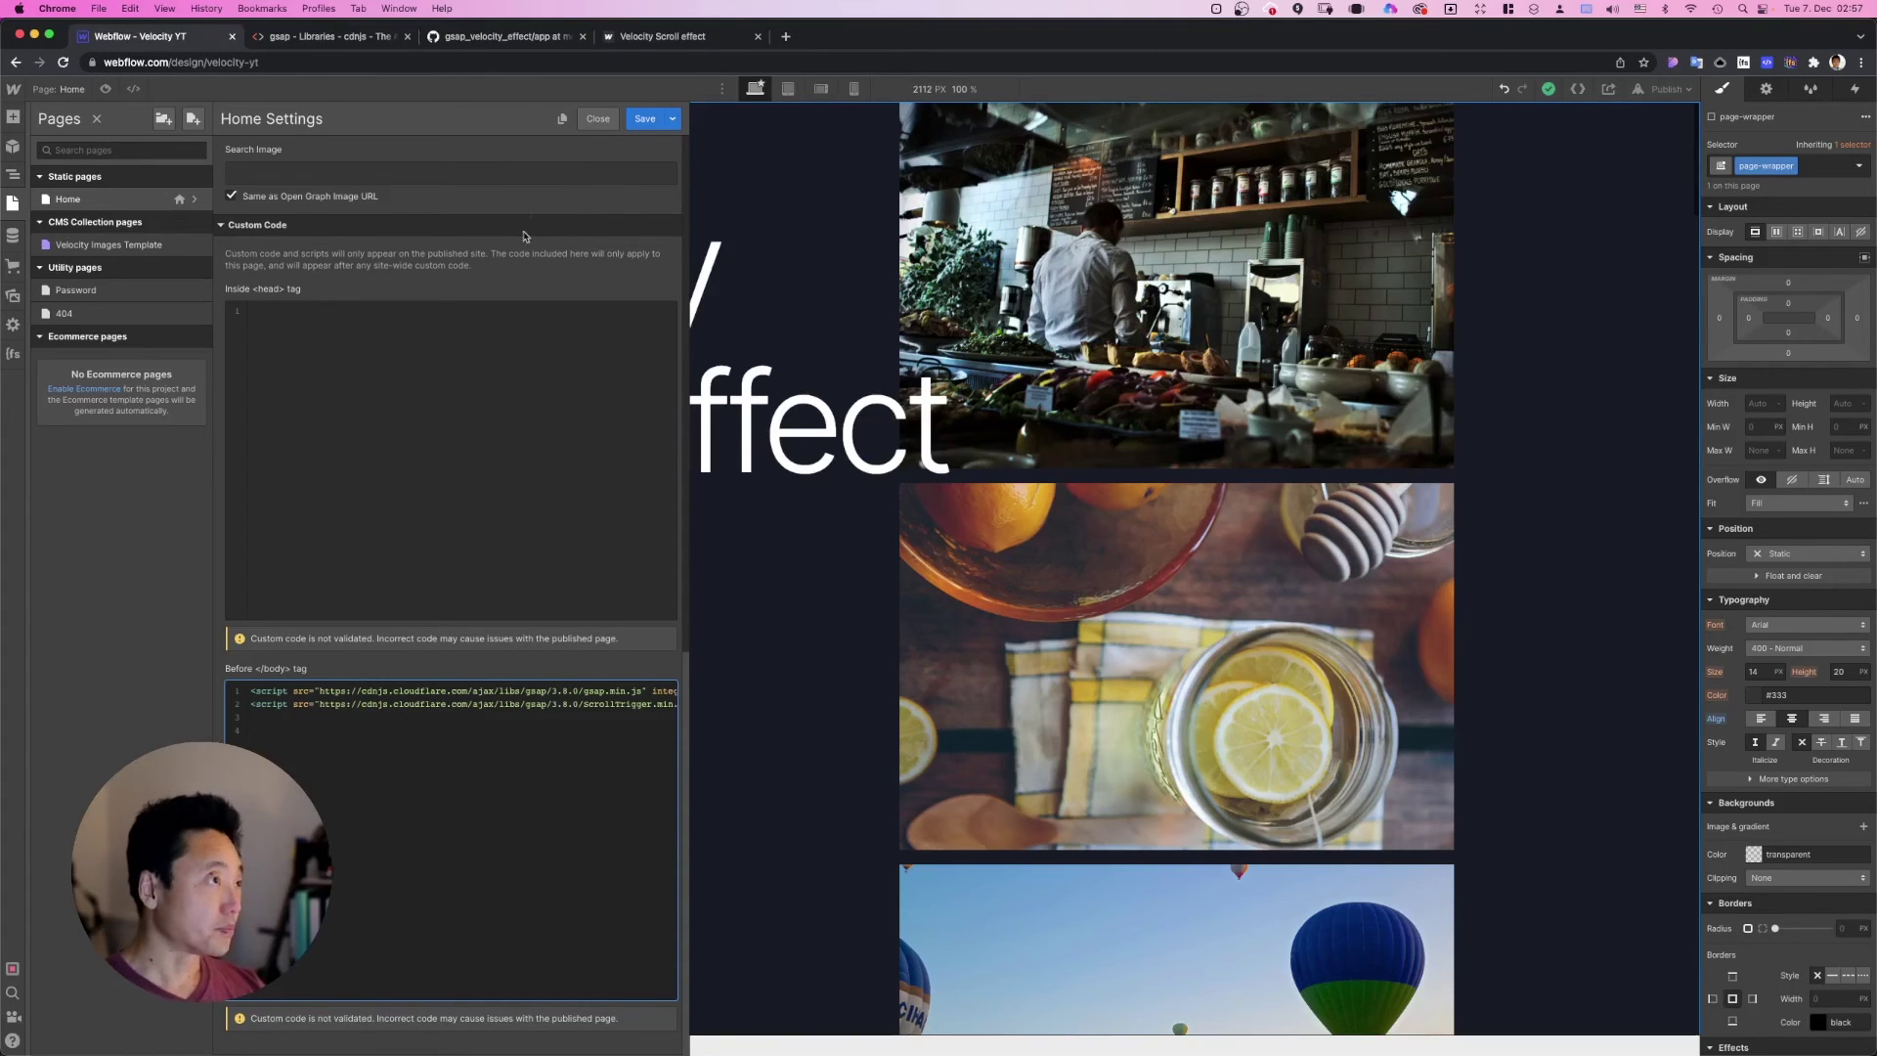
pyautogui.click(494, 39)
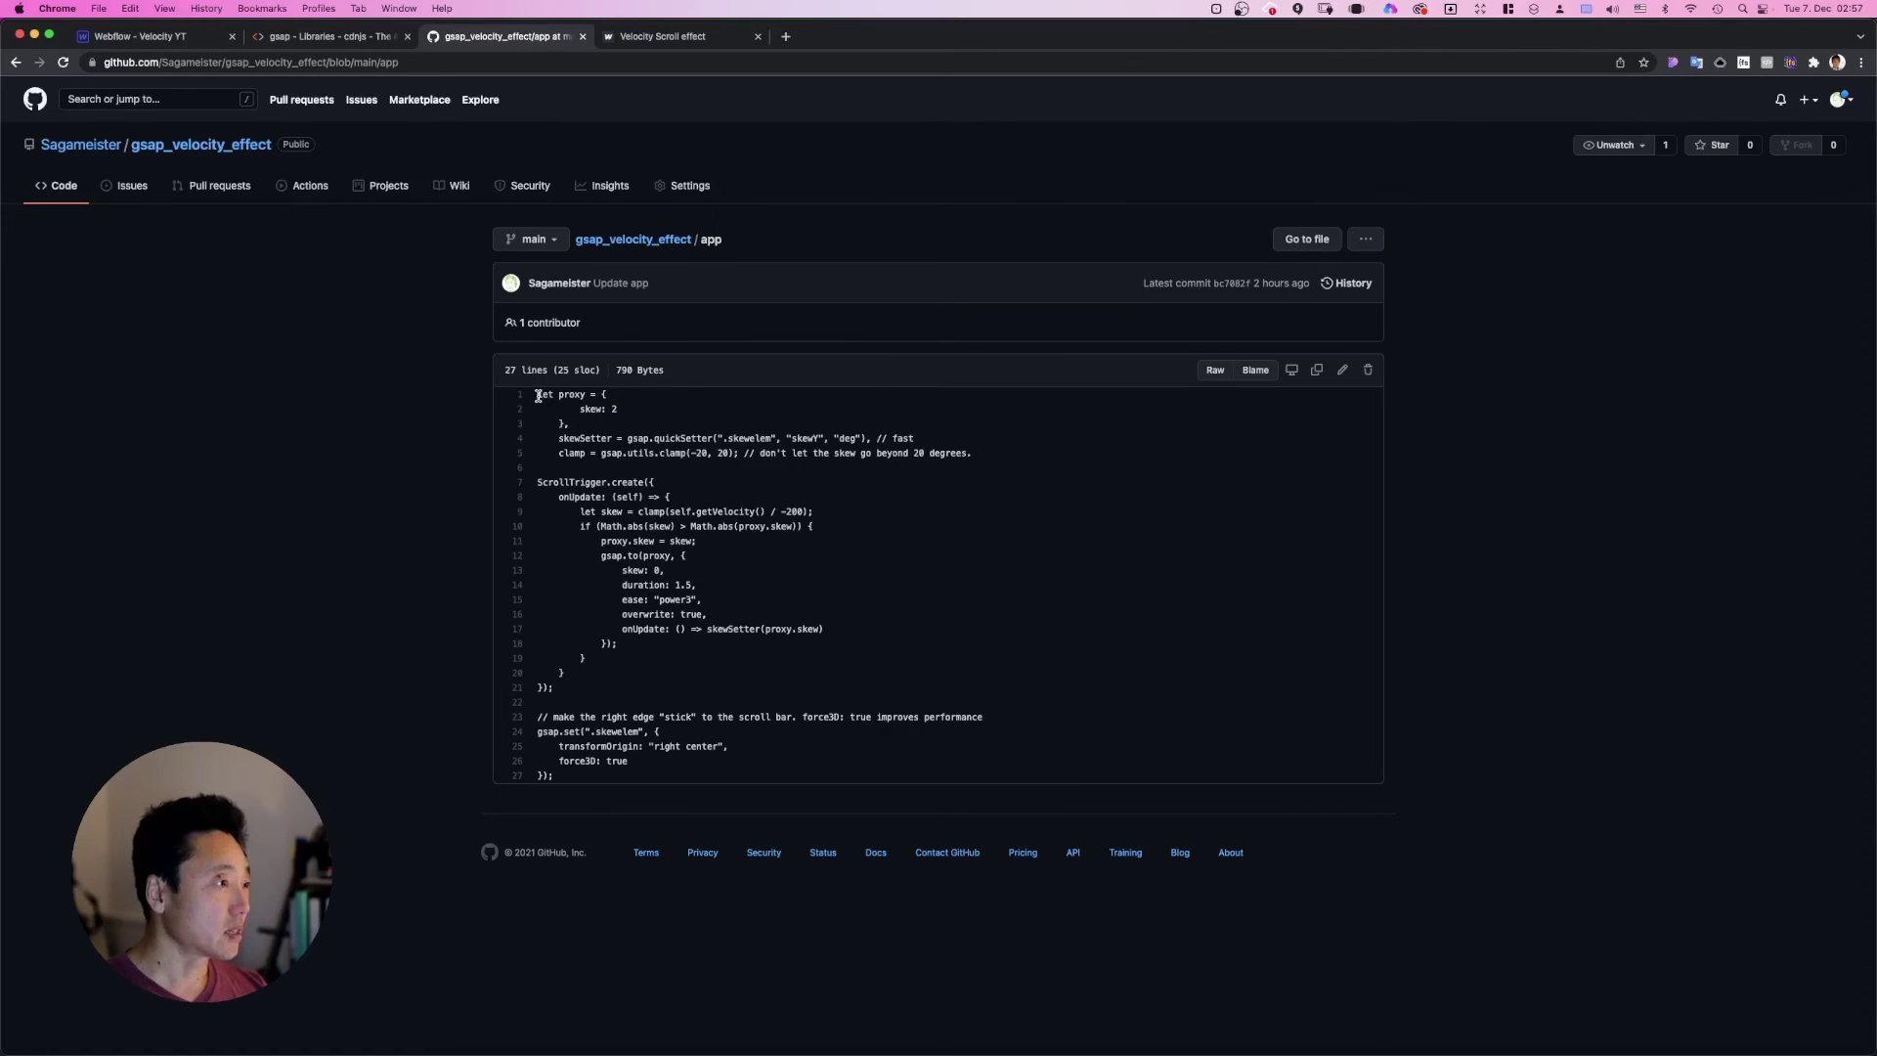
# Step: Copy the 27-line velocity skew code from GitHub and paste it inside a script block
pyautogui.moveTo(538, 396); pyautogui.dragTo(574, 780)
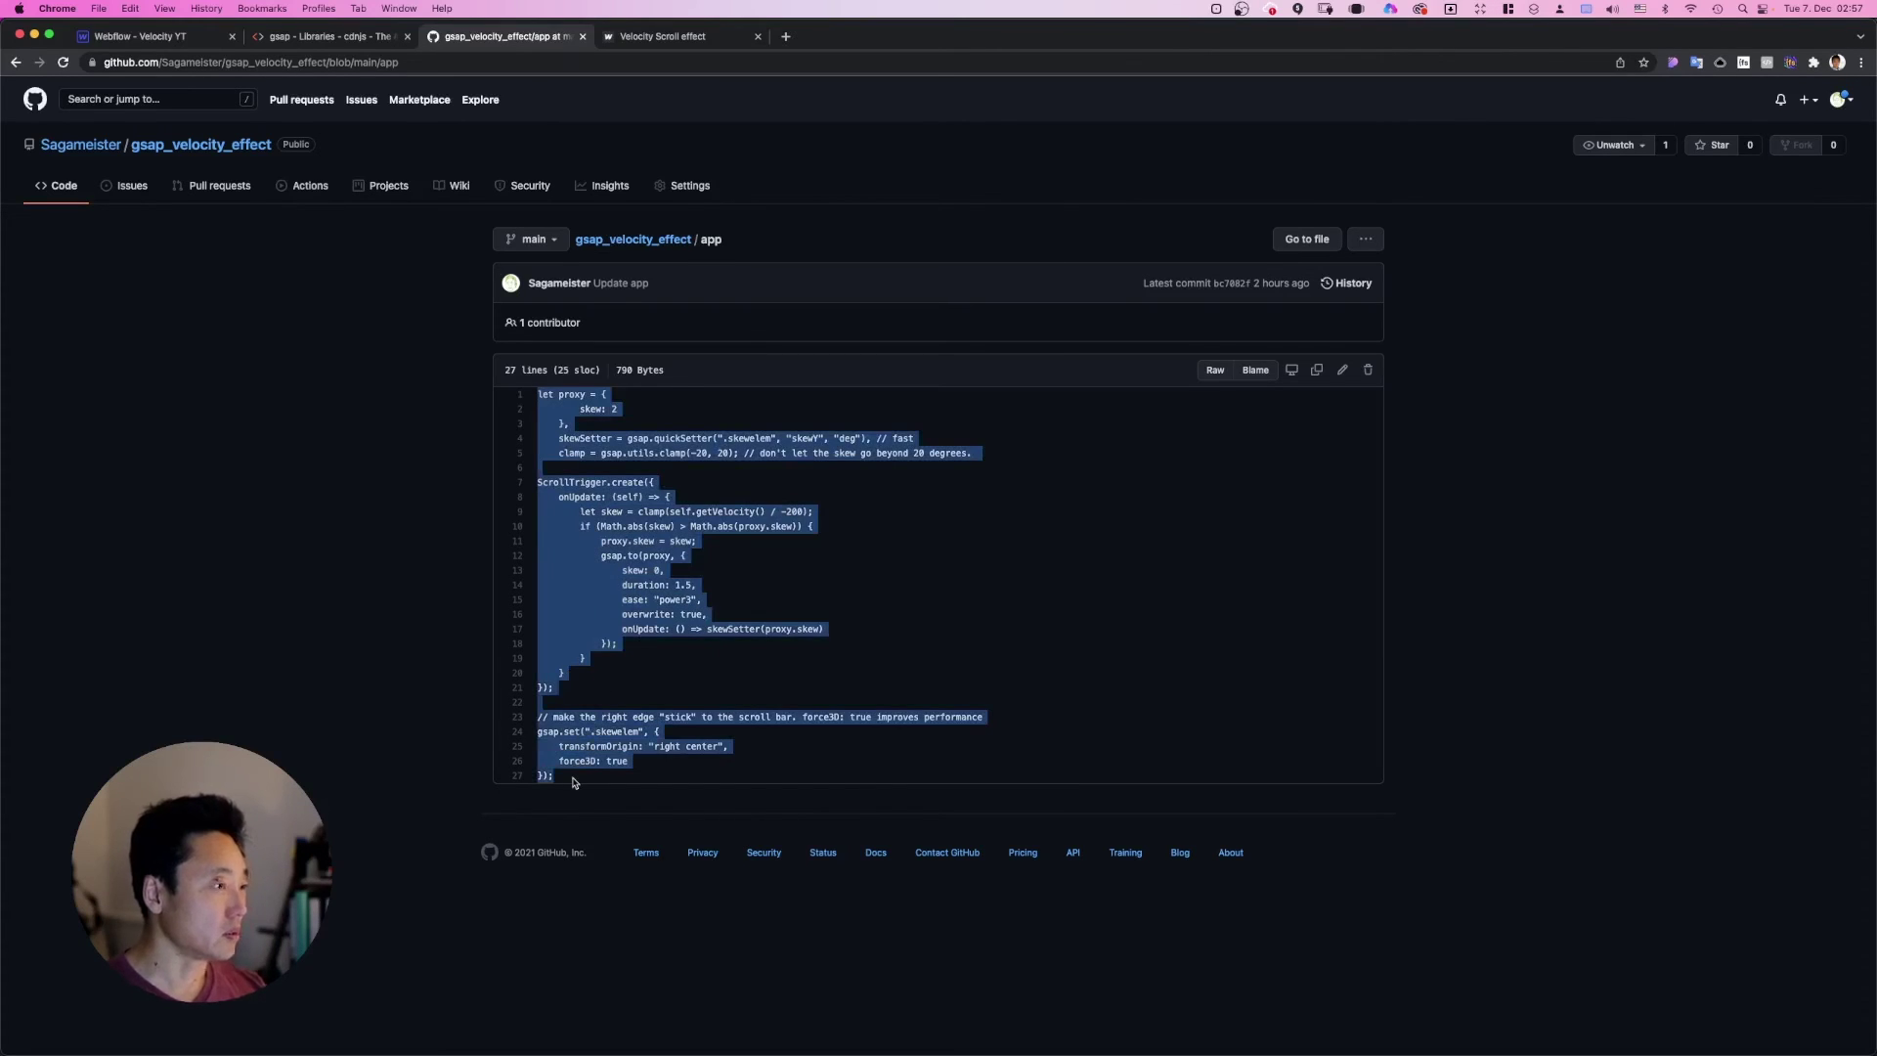
pyautogui.click(161, 39)
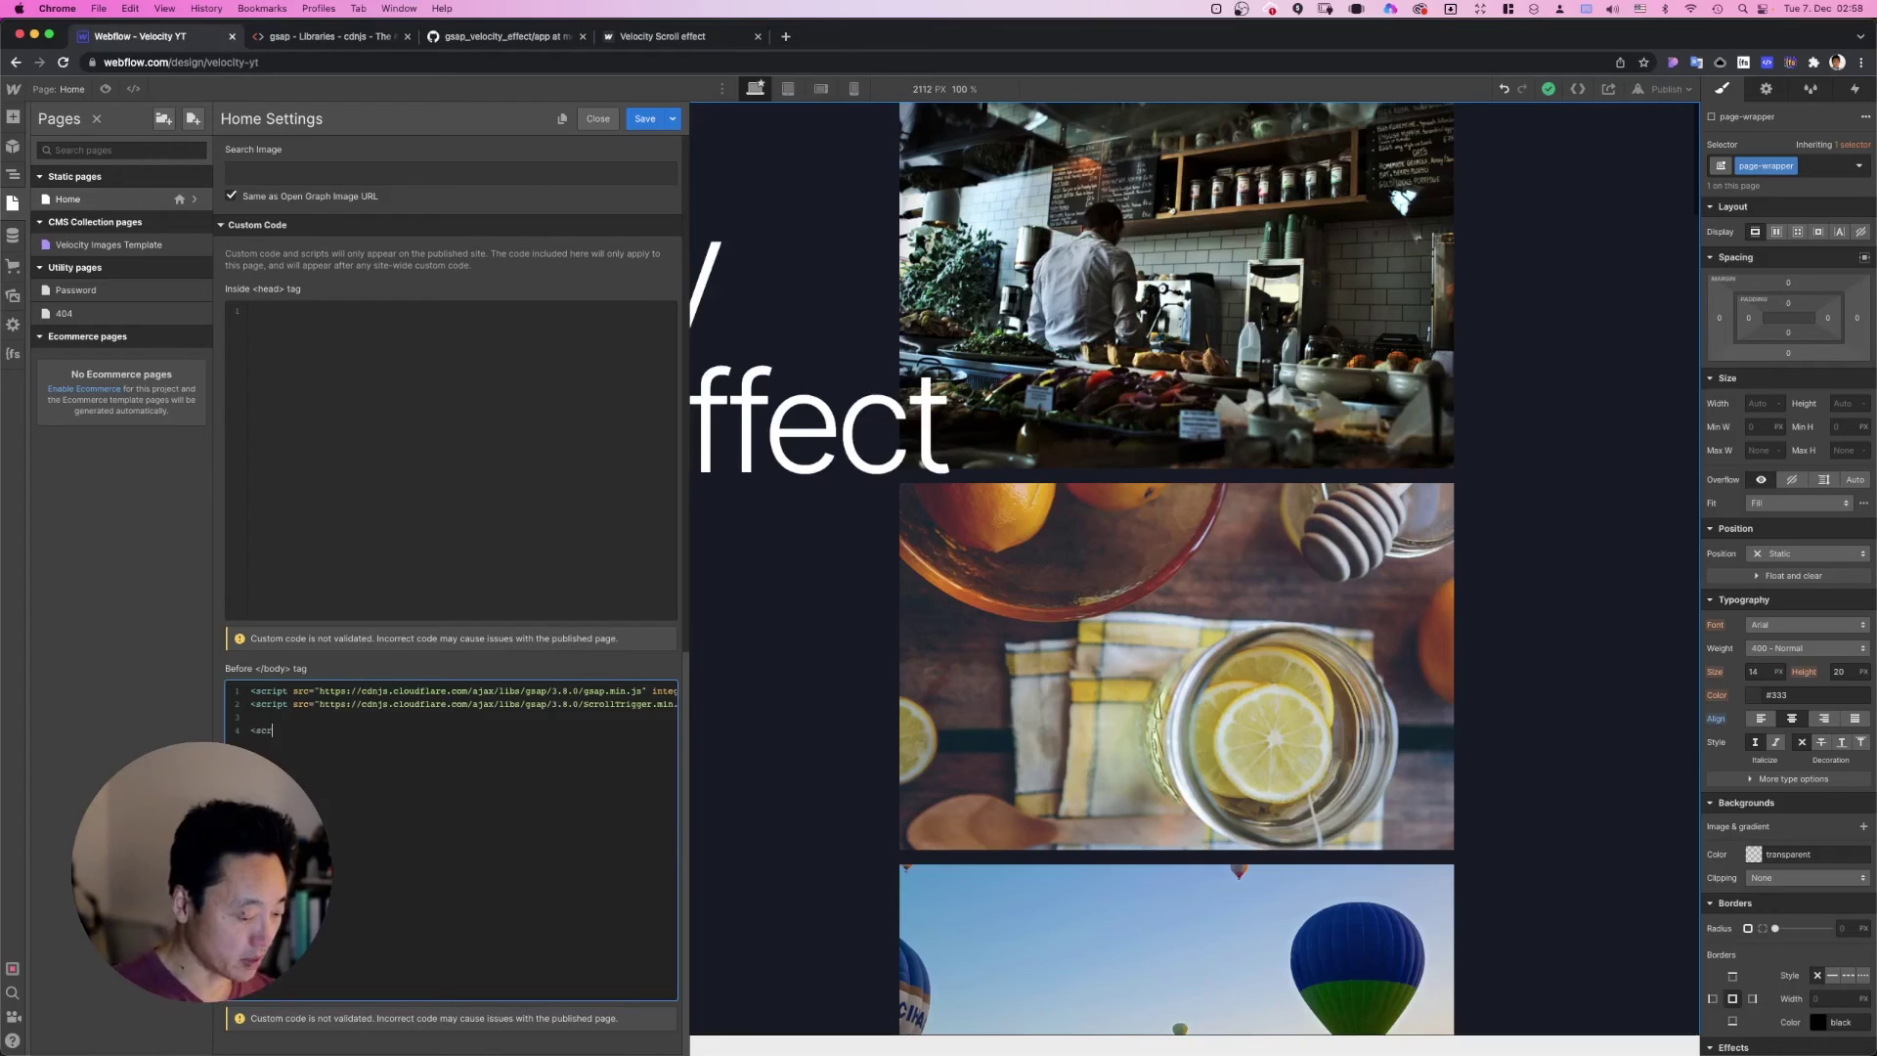
pyautogui.write('>')
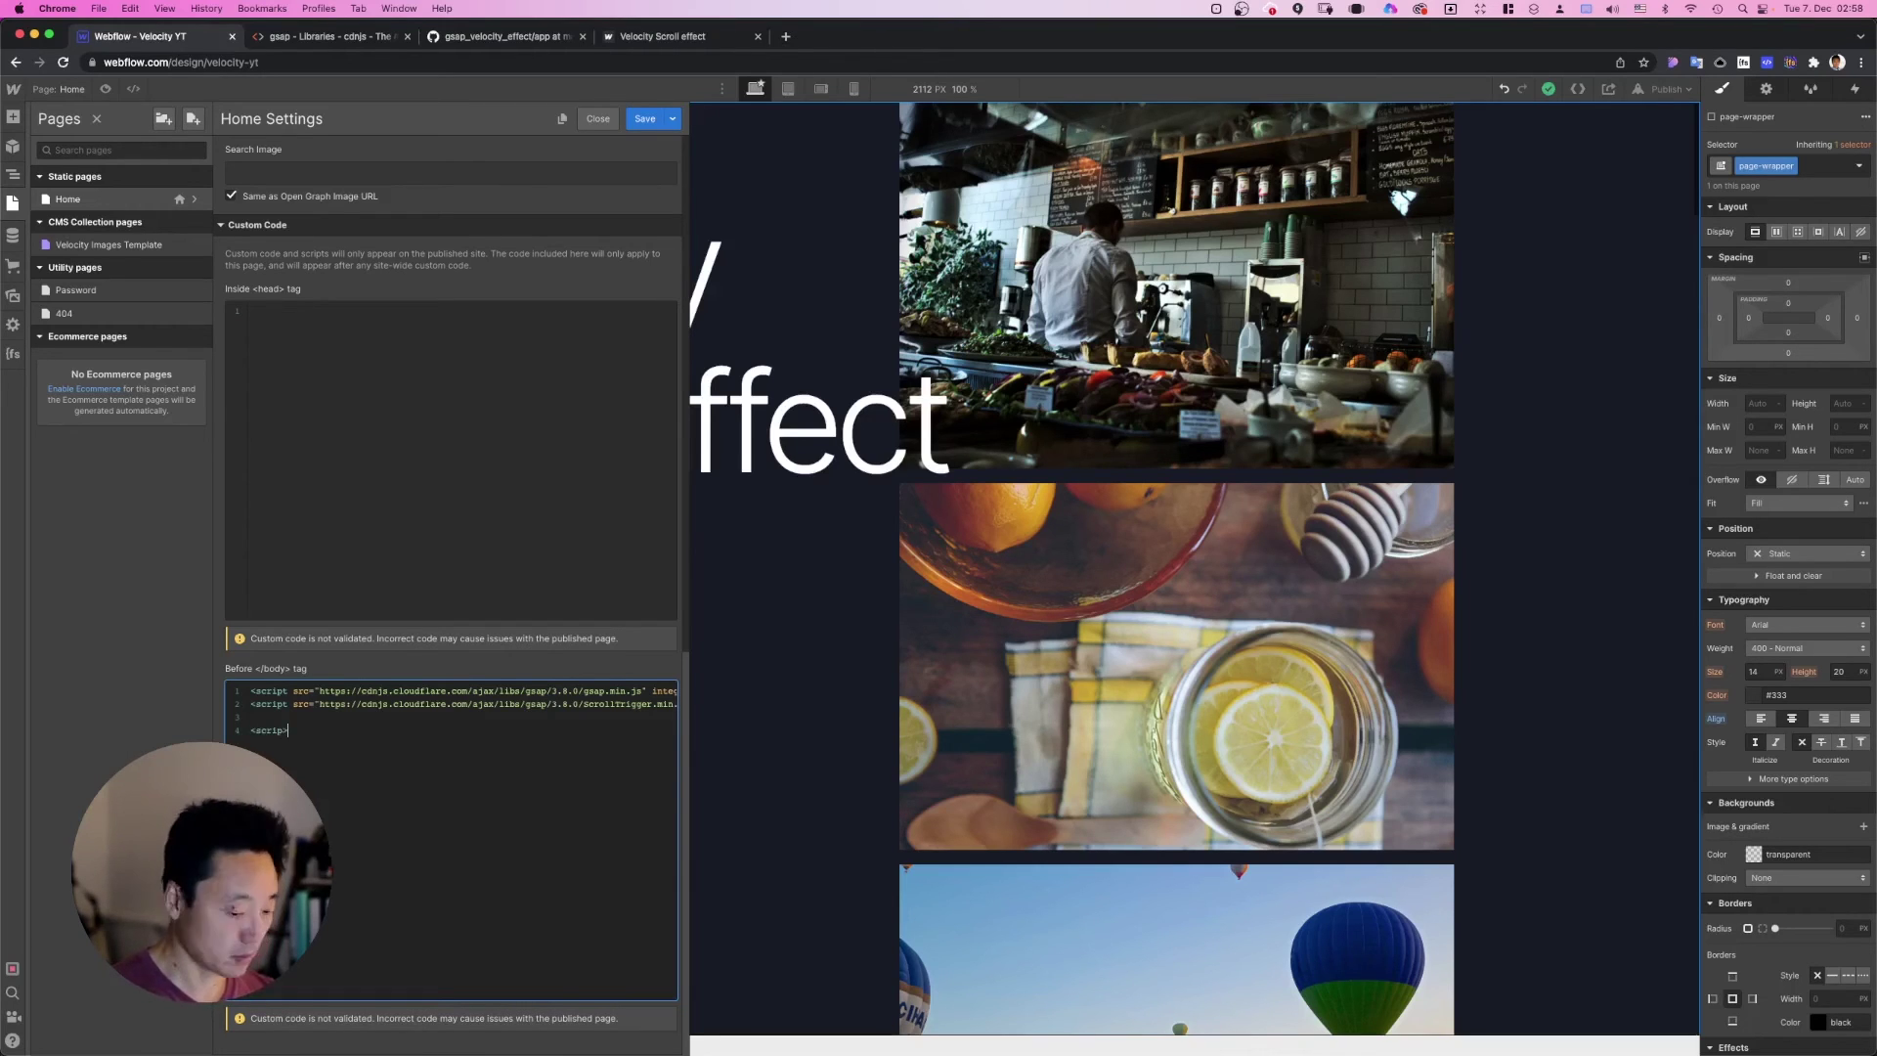
pyautogui.write('t')
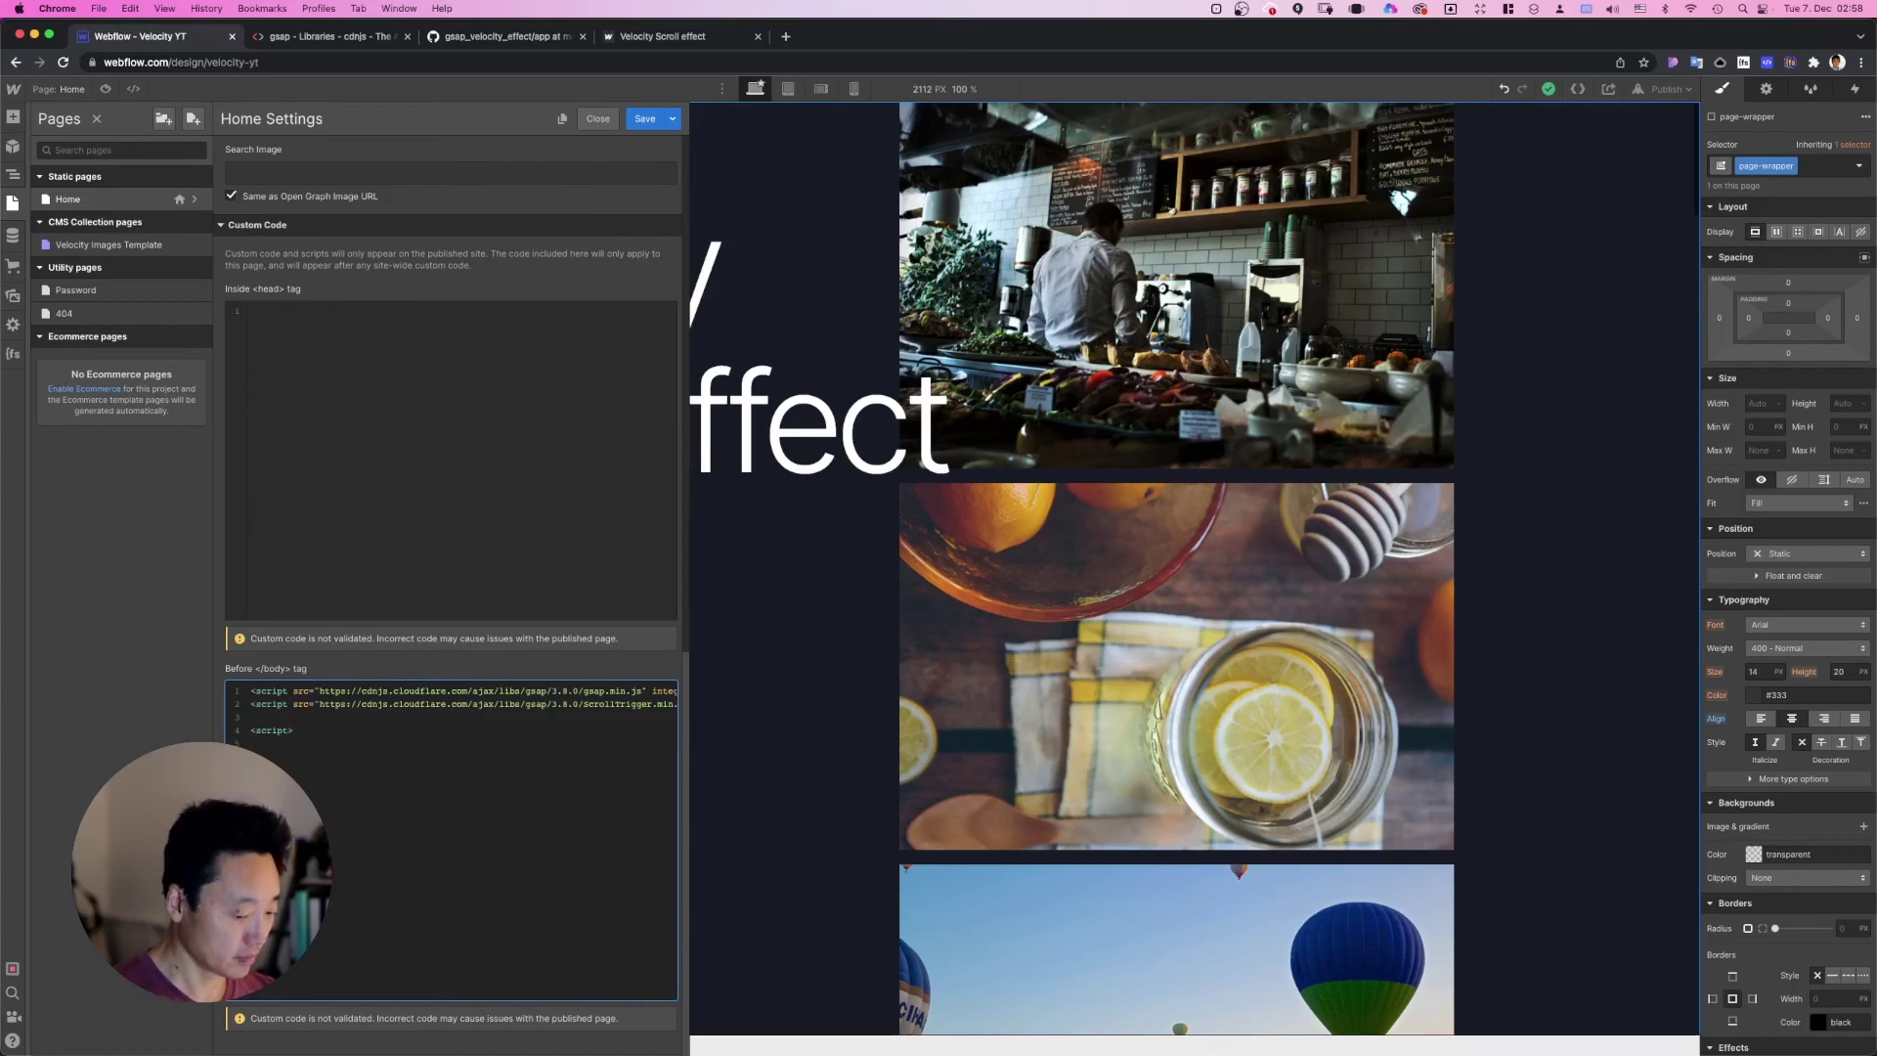
pyautogui.press('Tab')
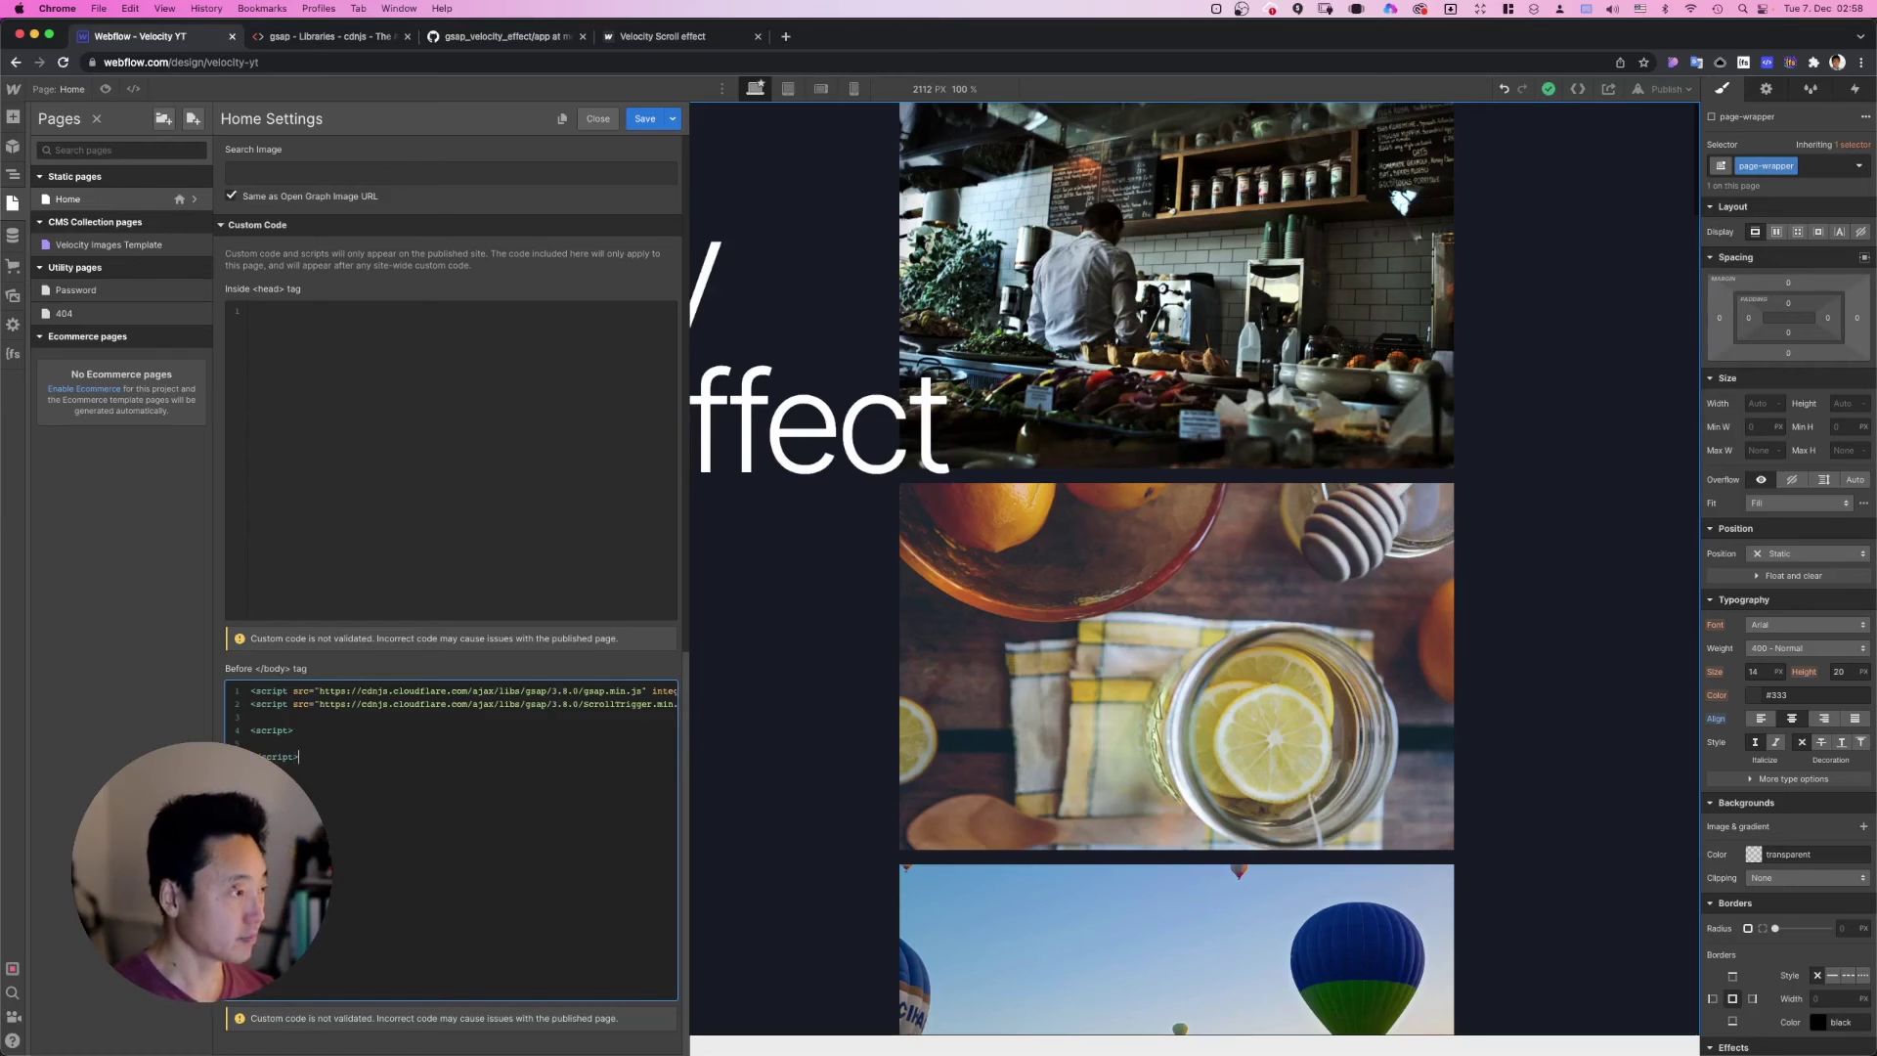
pyautogui.press('super+v')
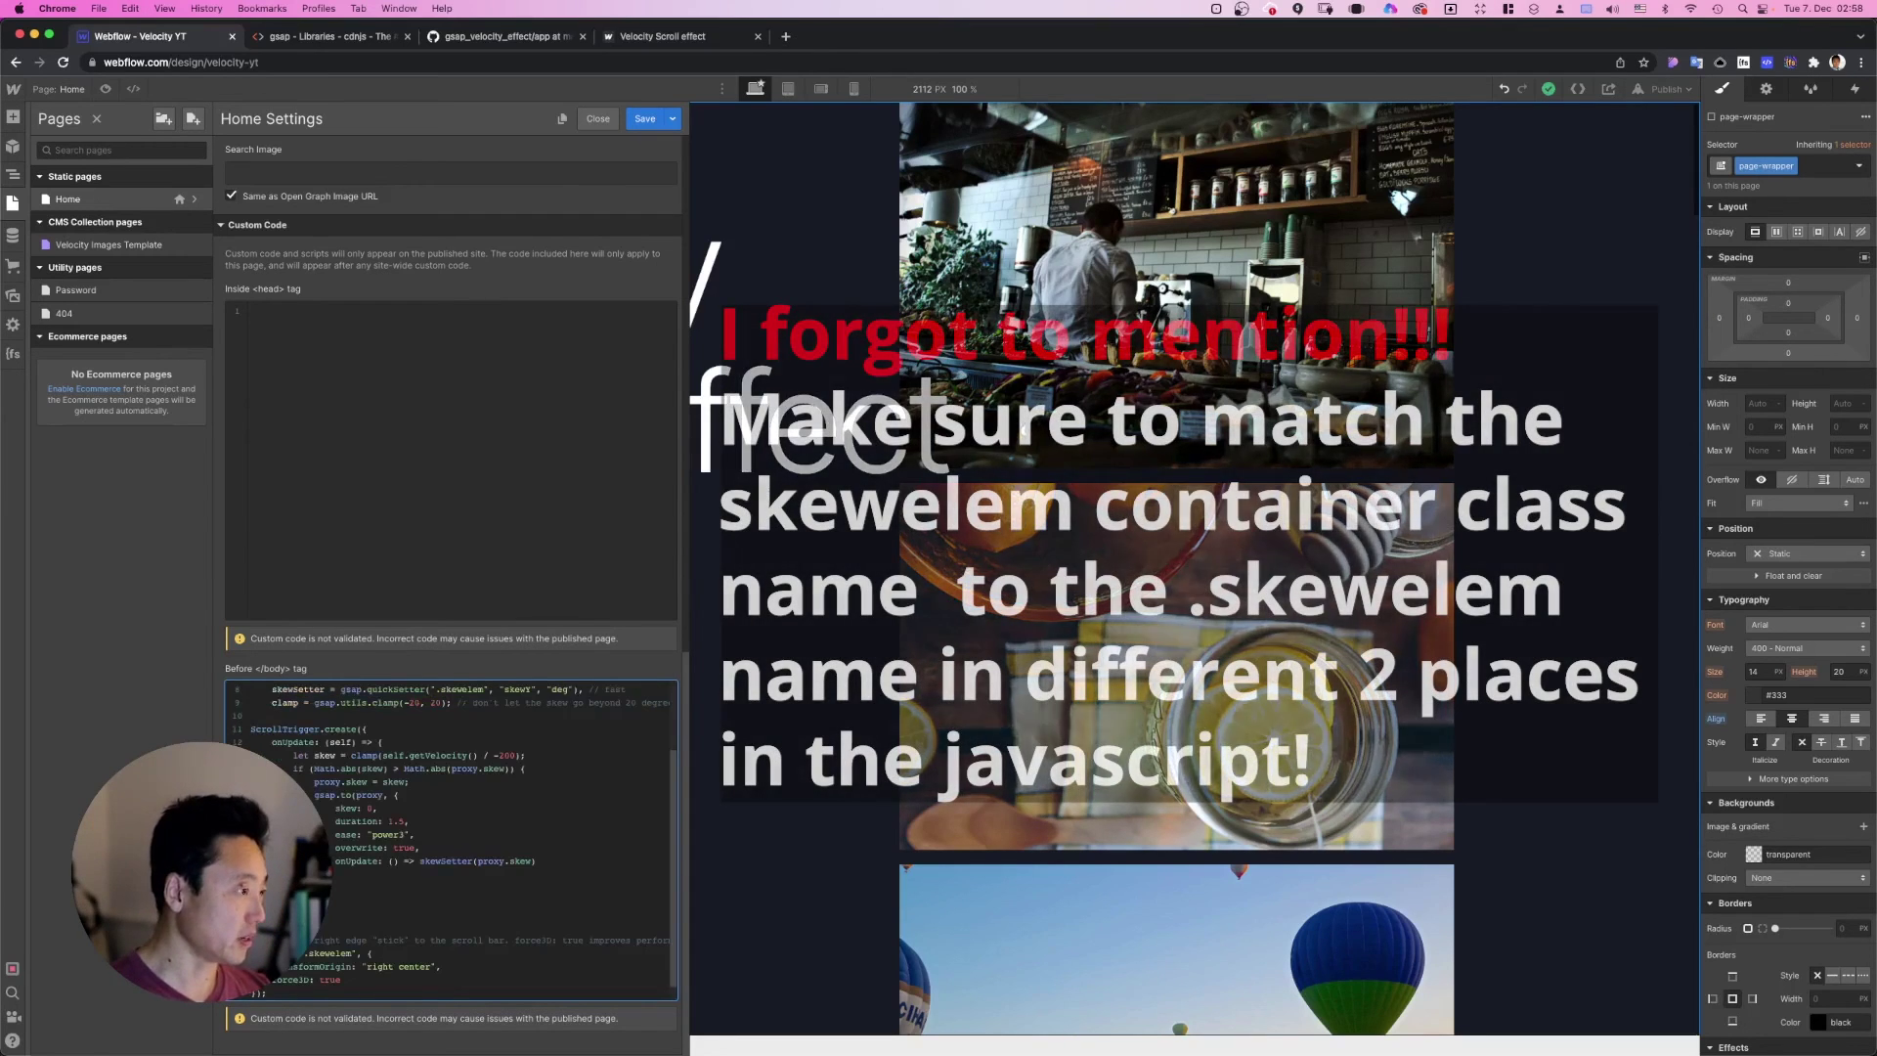
# Step: Review the pasted velocity skew script, checking the 200 divisor in the skew calculation
pyautogui.scroll(3, 356, 821)
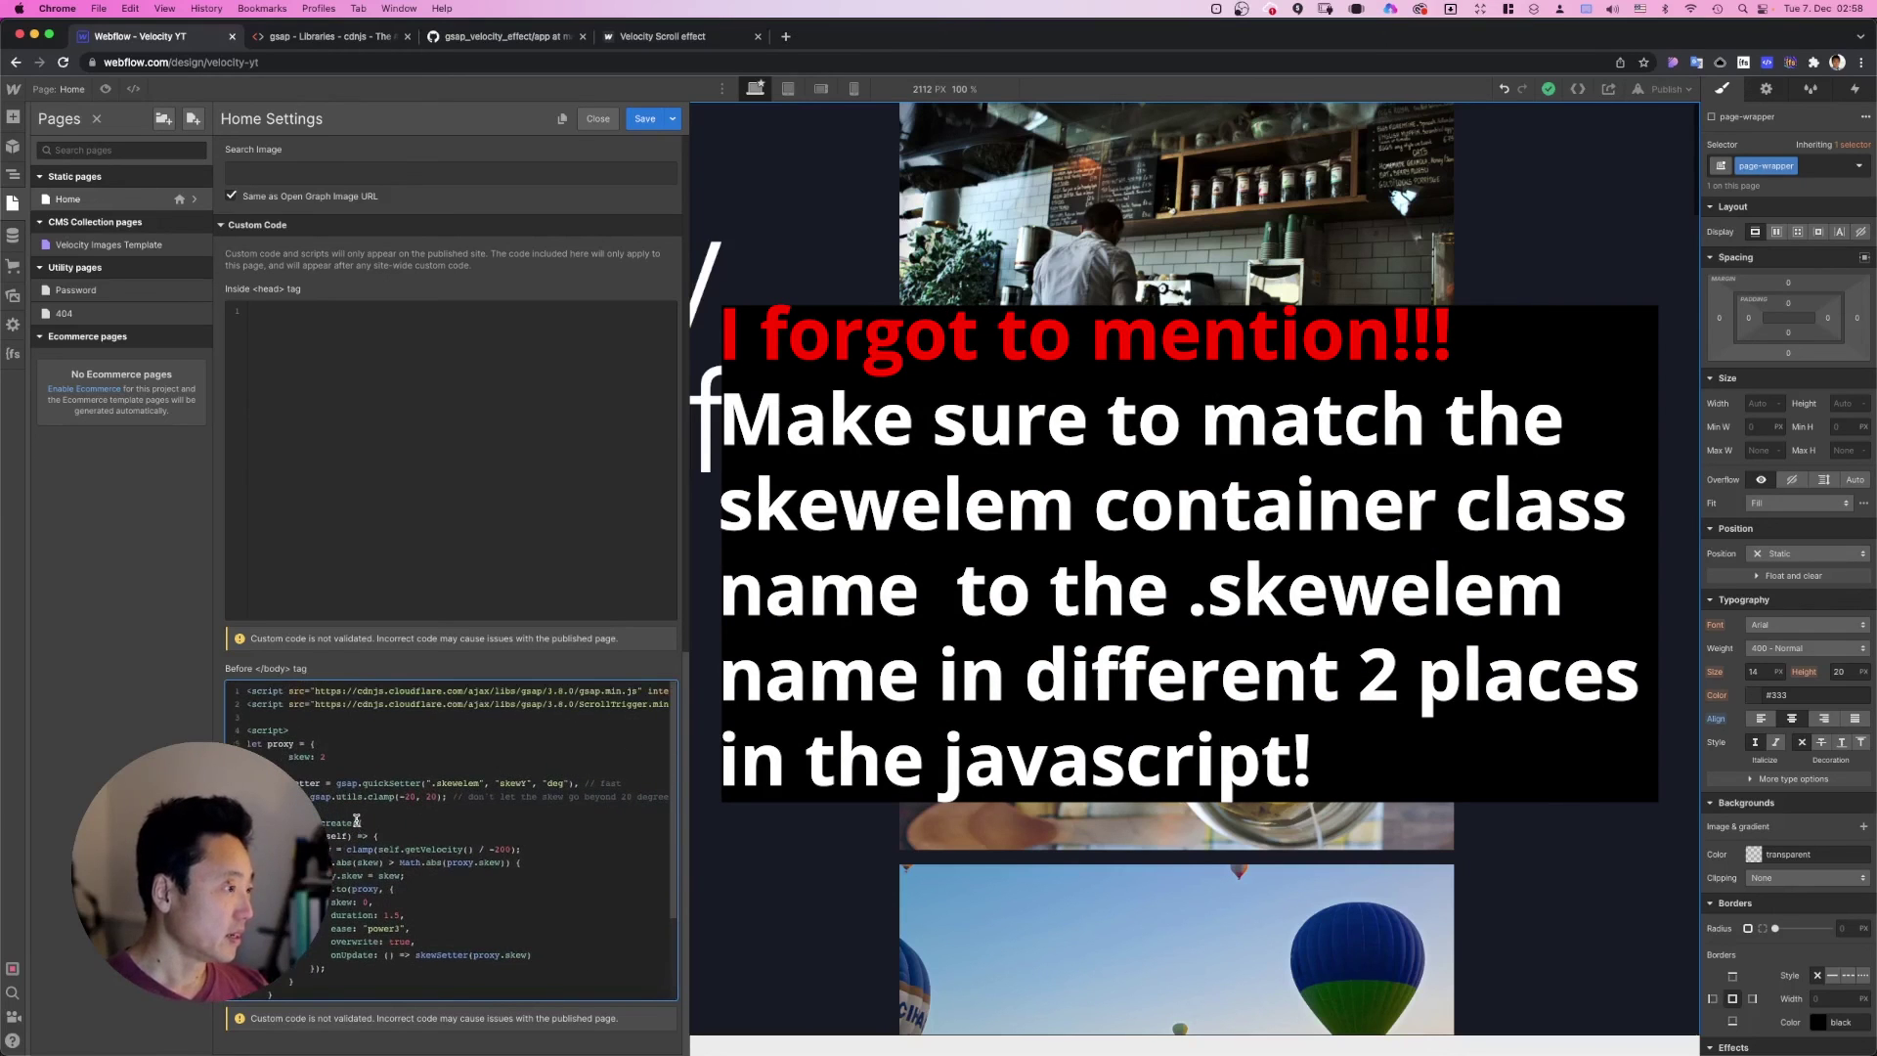
pyautogui.hscroll(-1, 356, 822)
pyautogui.scroll(-3, 356, 819)
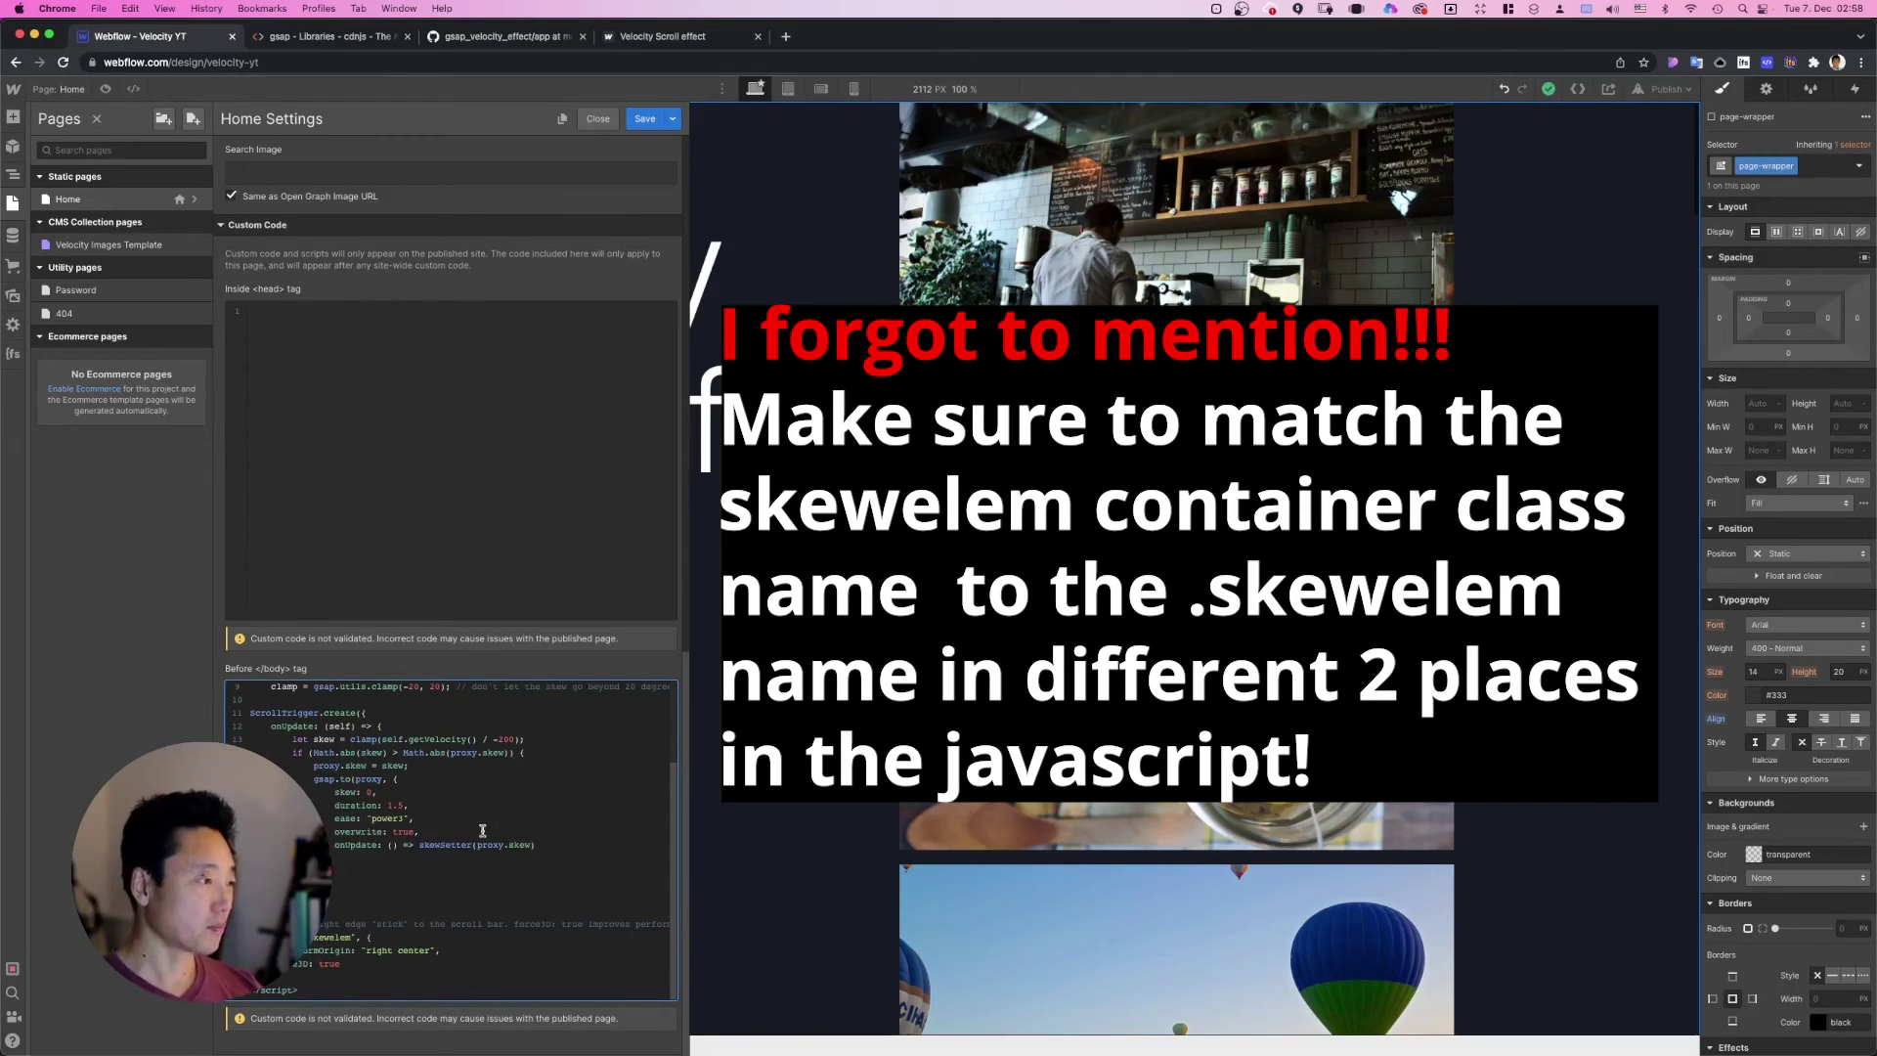
pyautogui.scroll(2, 482, 830)
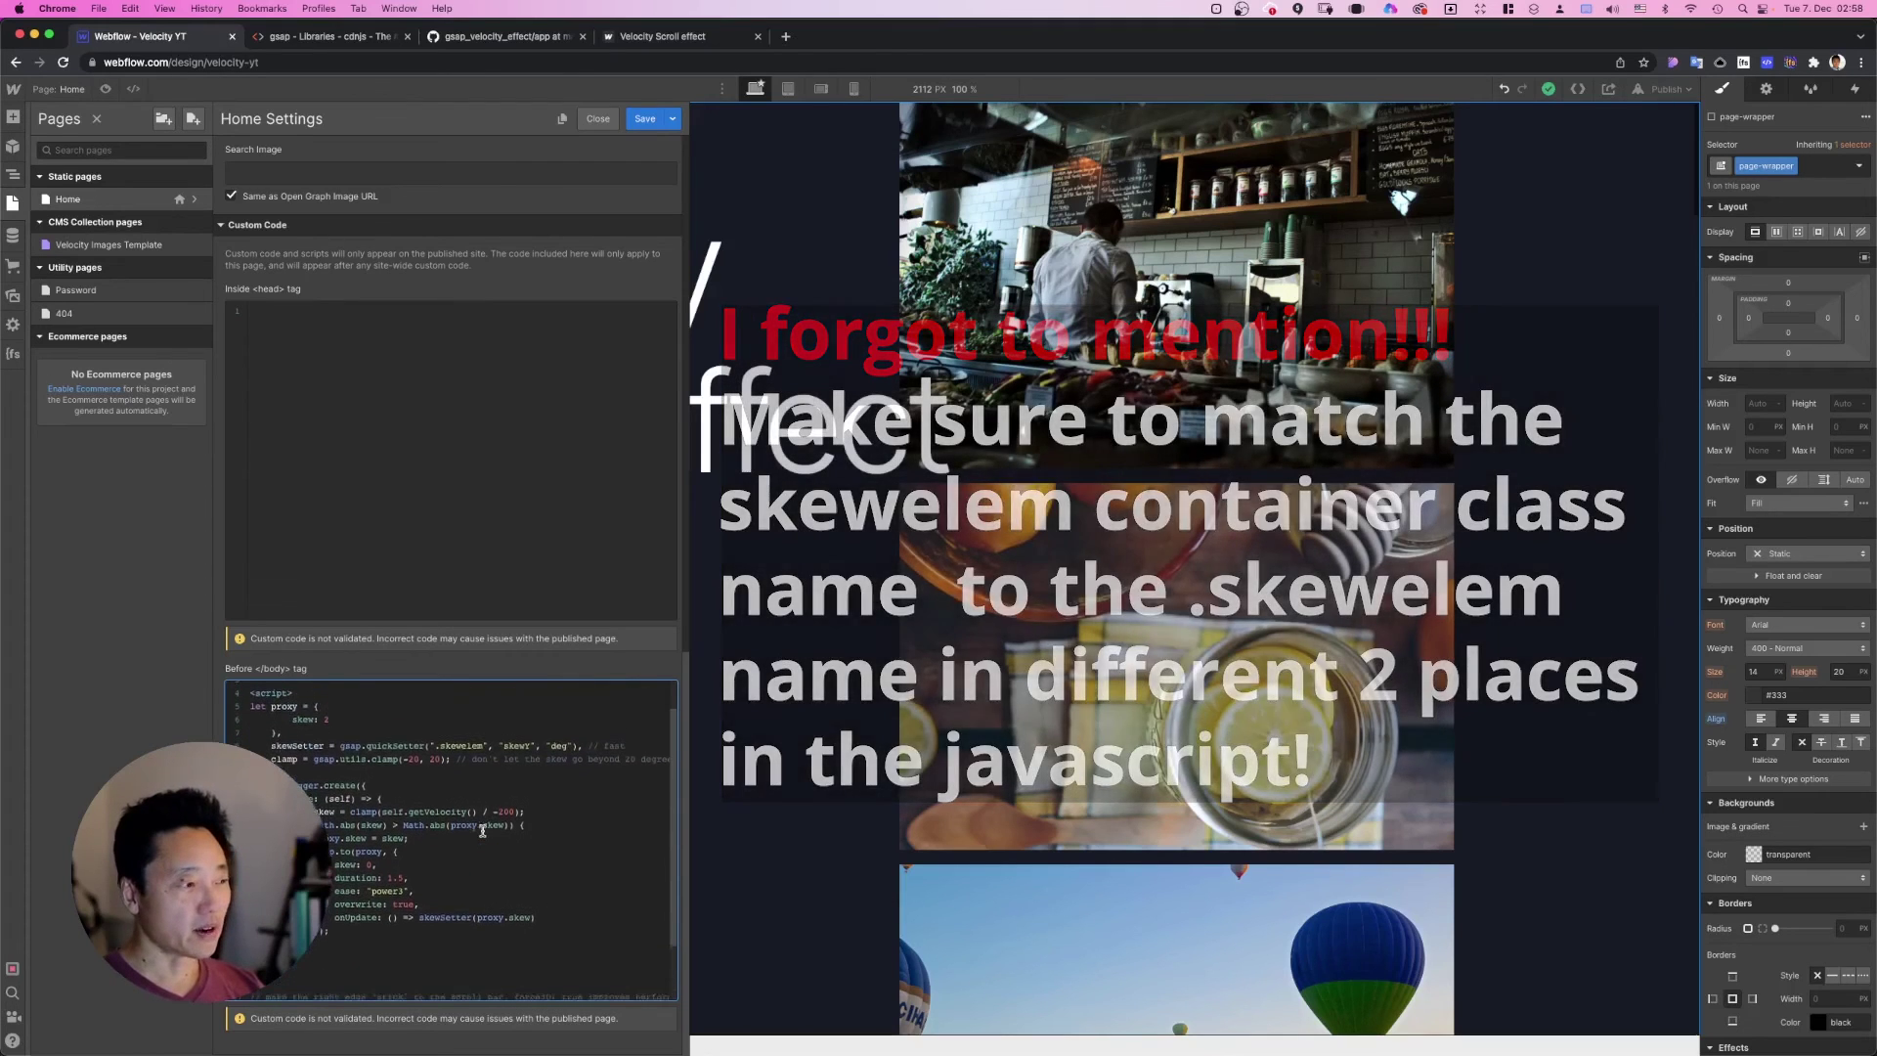
pyautogui.scroll(-2, 482, 830)
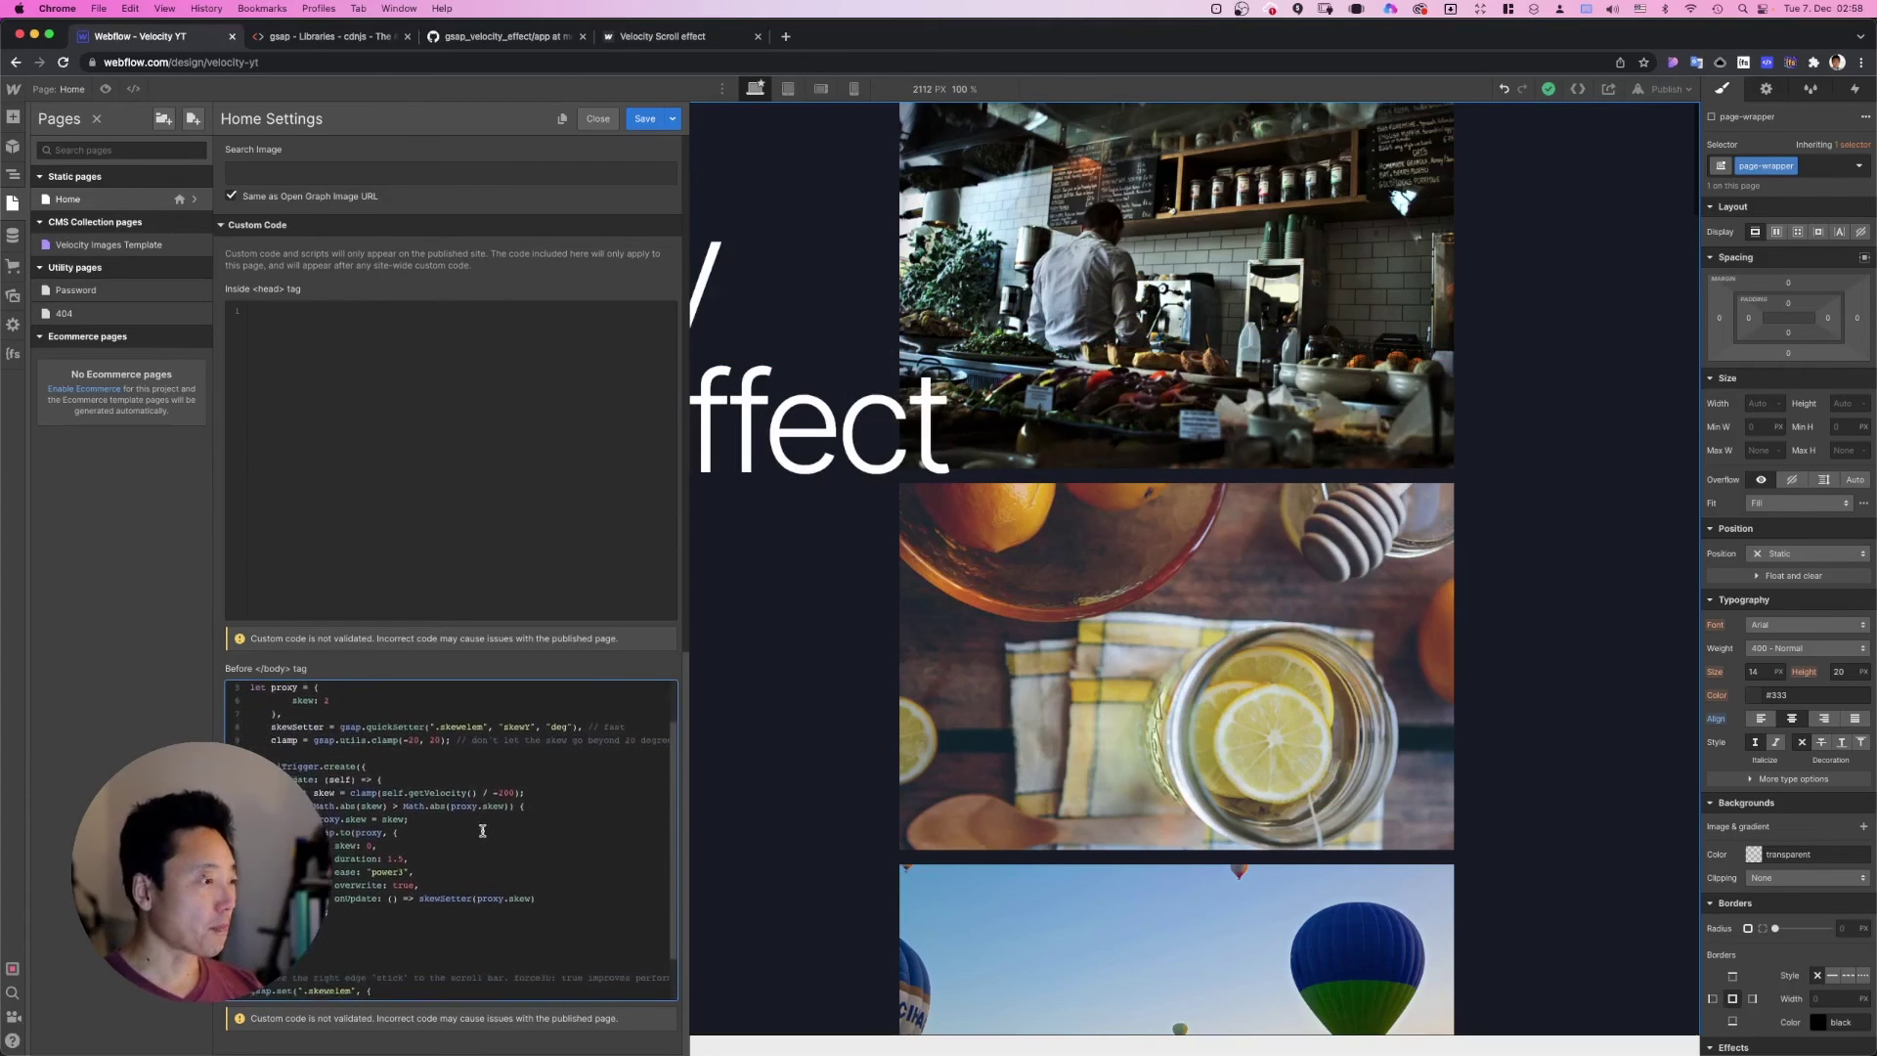
pyautogui.doubleClick(504, 791)
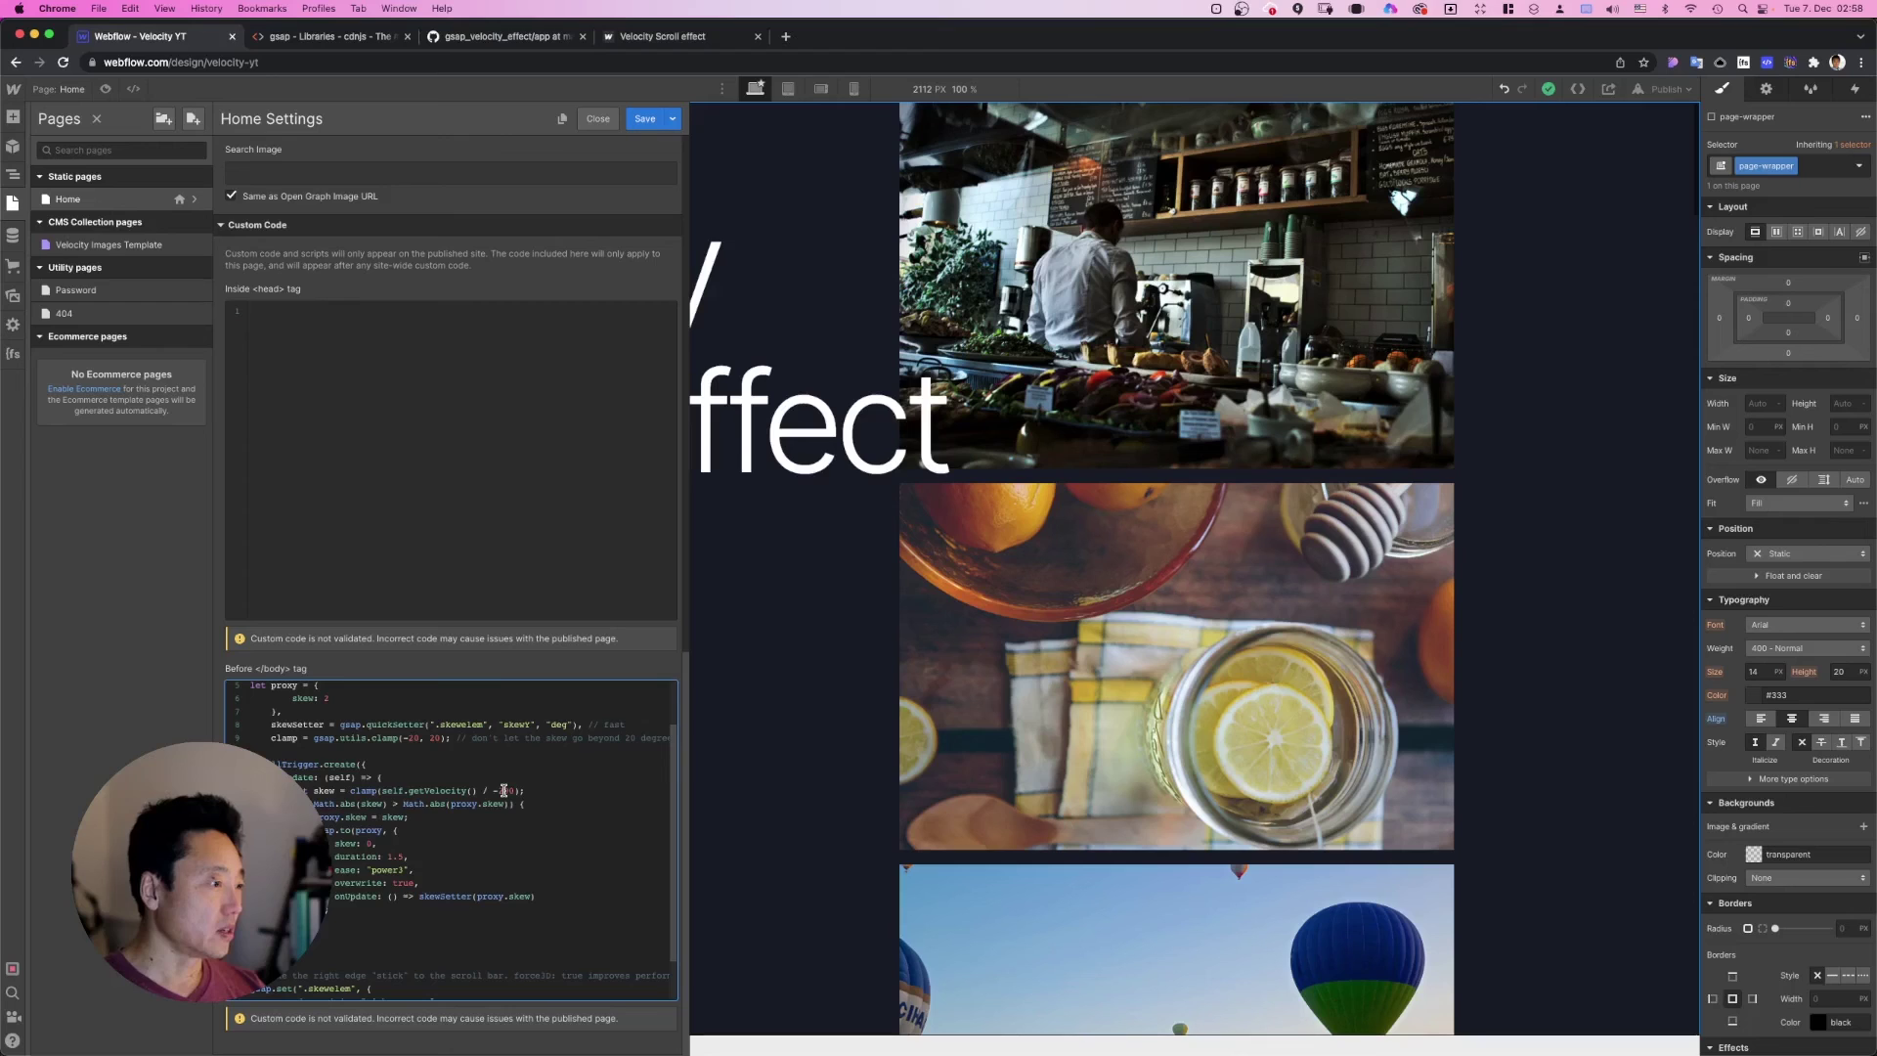
pyautogui.click(372, 843)
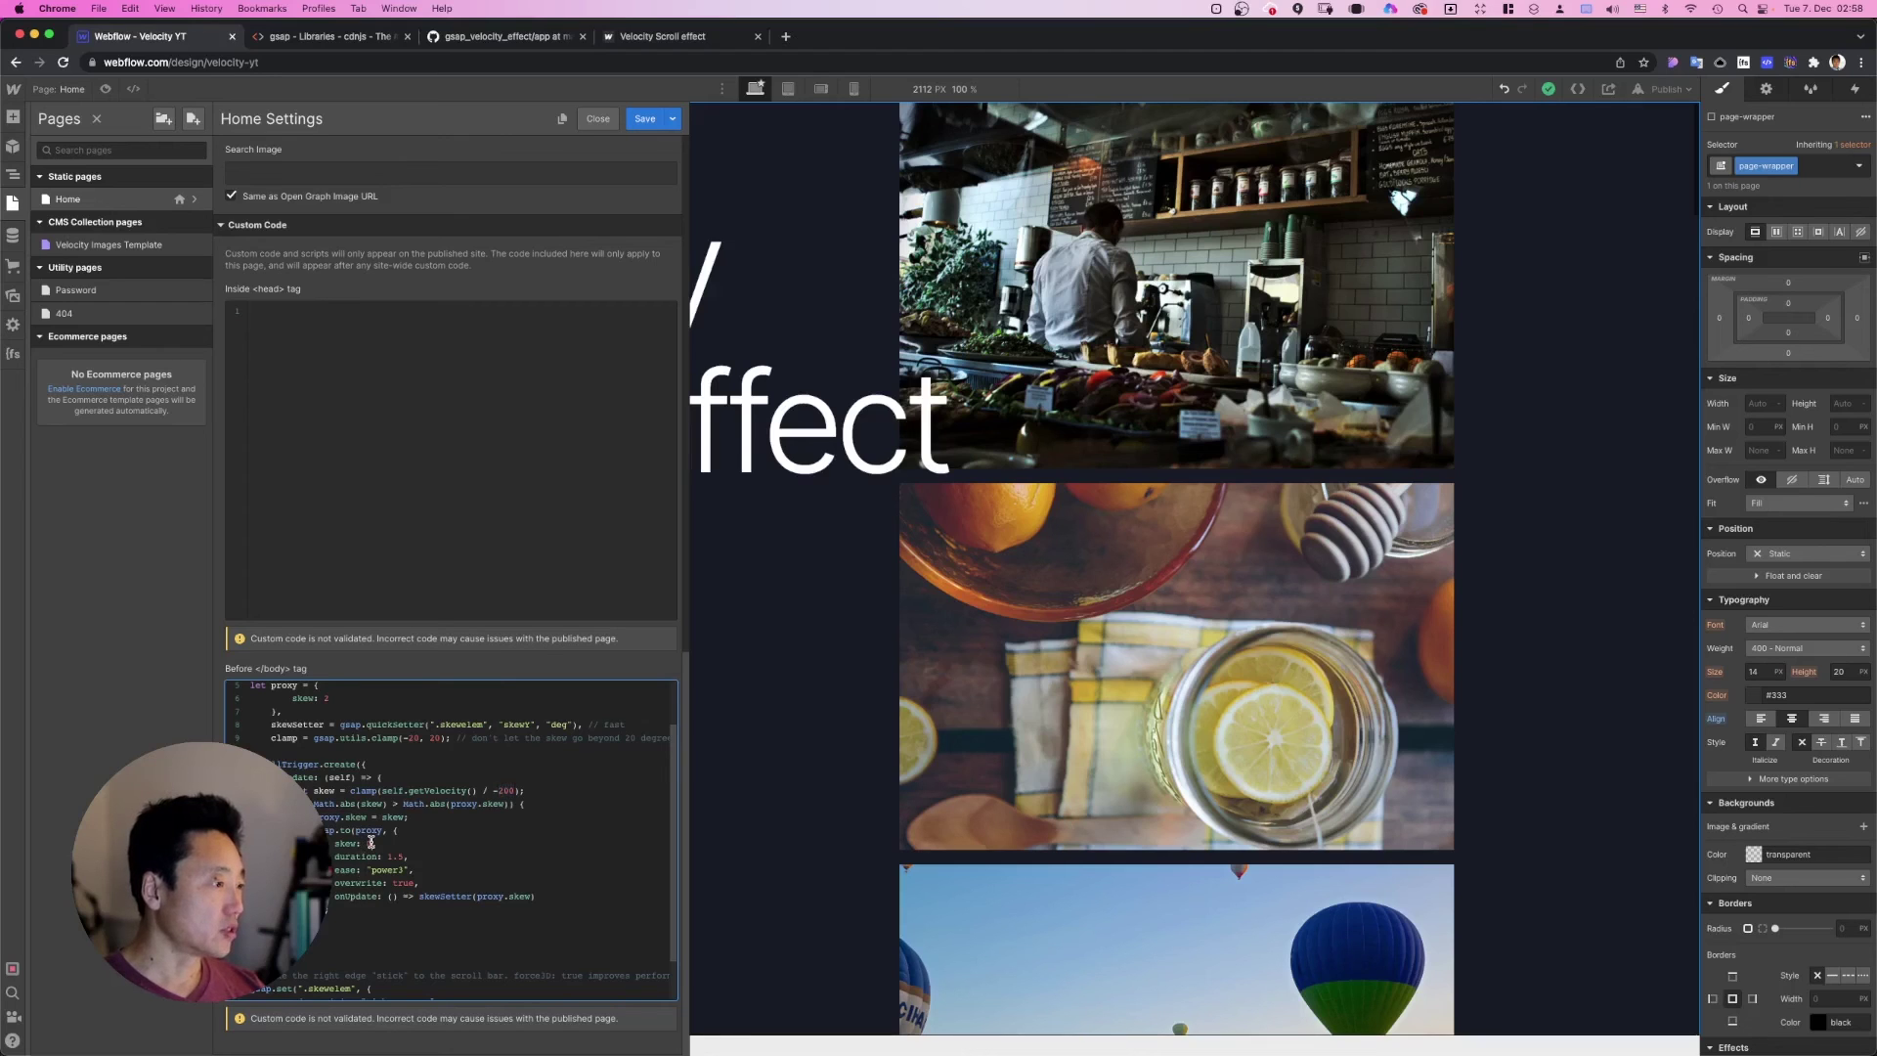
# Step: Save the custom code, publish to the webflow.io domain and open velocity-yt.webflow.io live
pyautogui.click(645, 119)
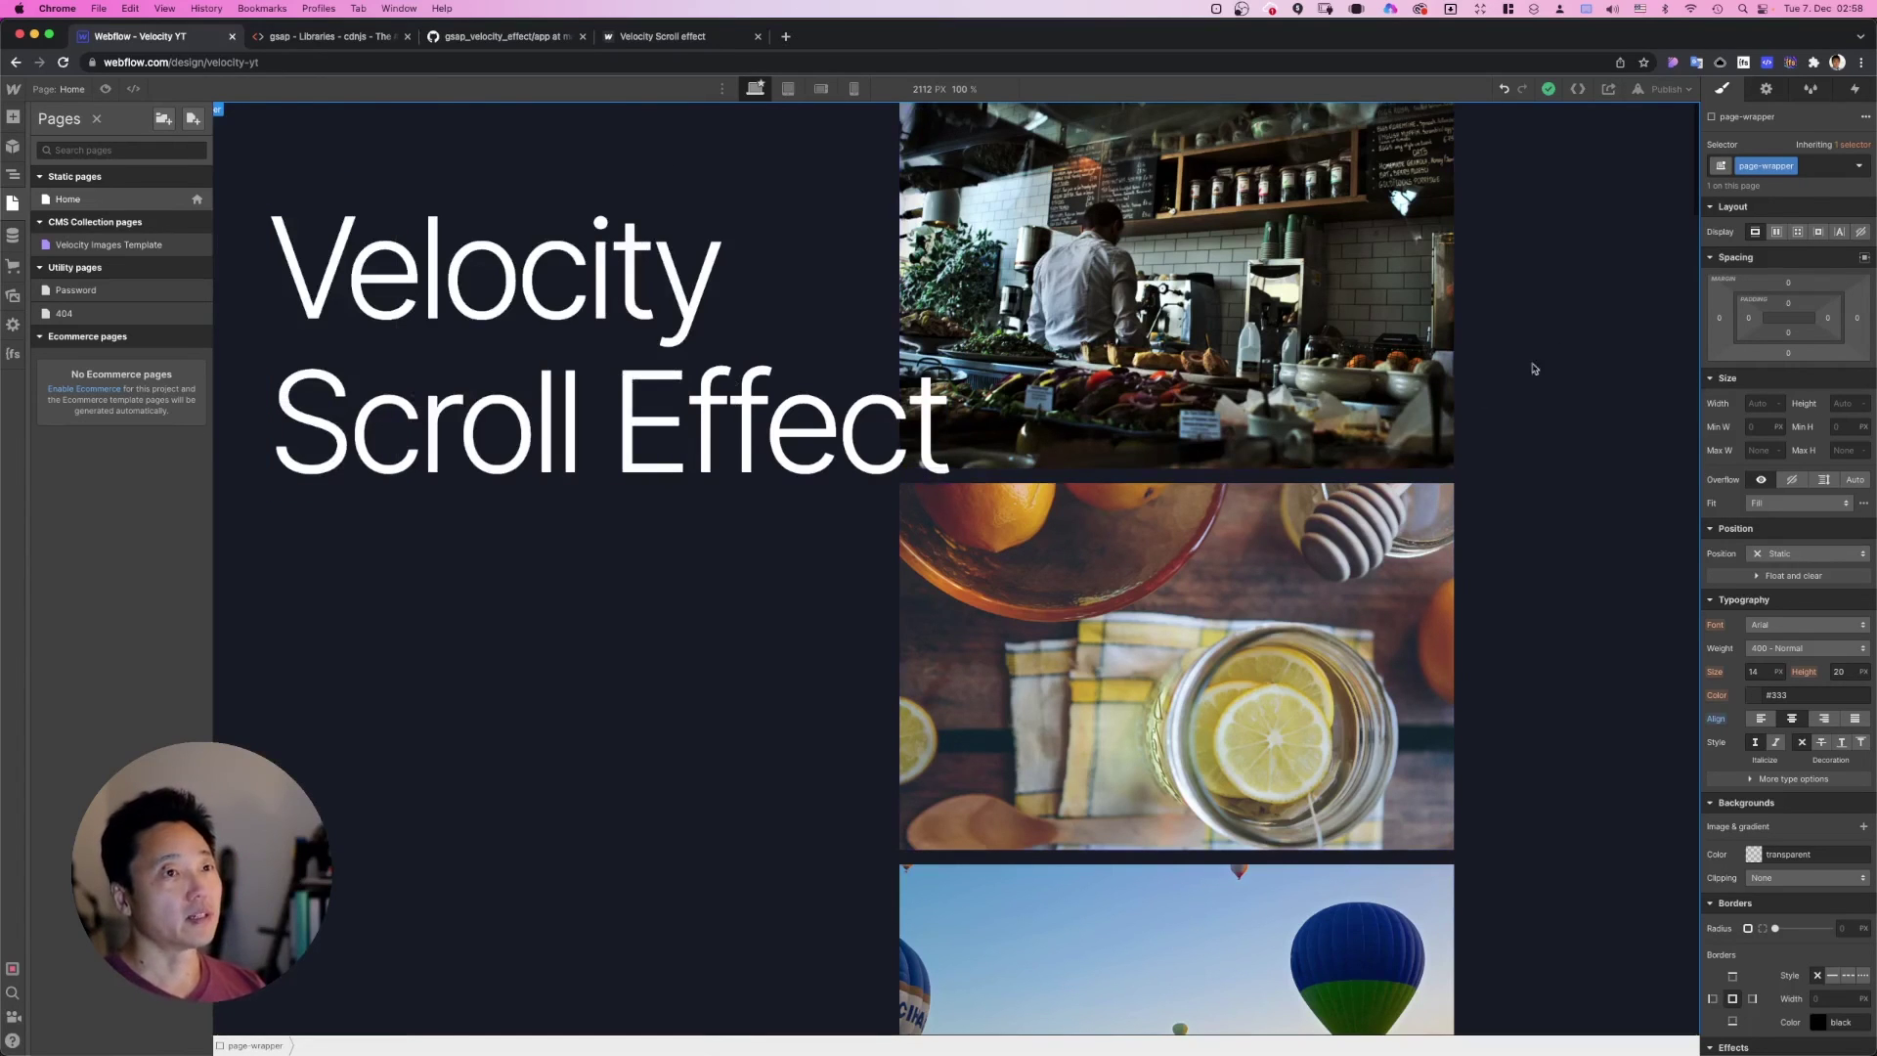
pyautogui.click(1666, 94)
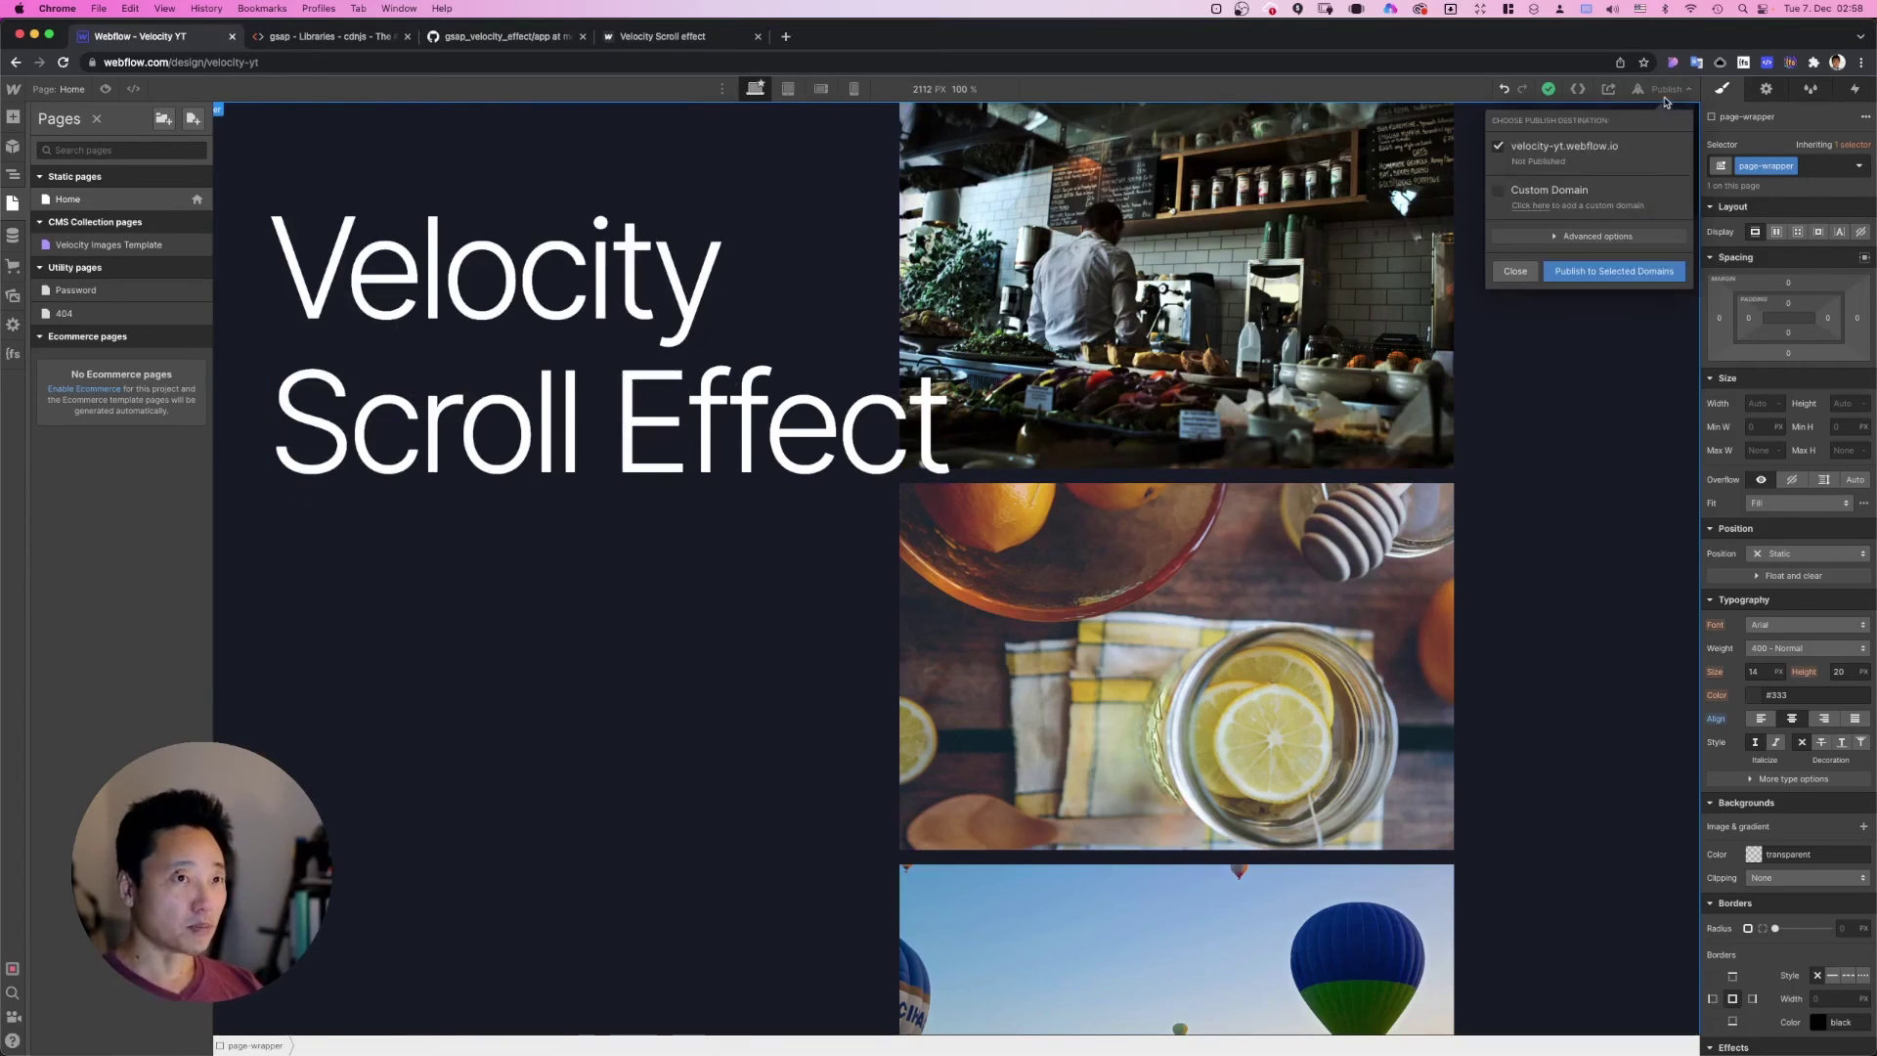
pyautogui.click(1603, 274)
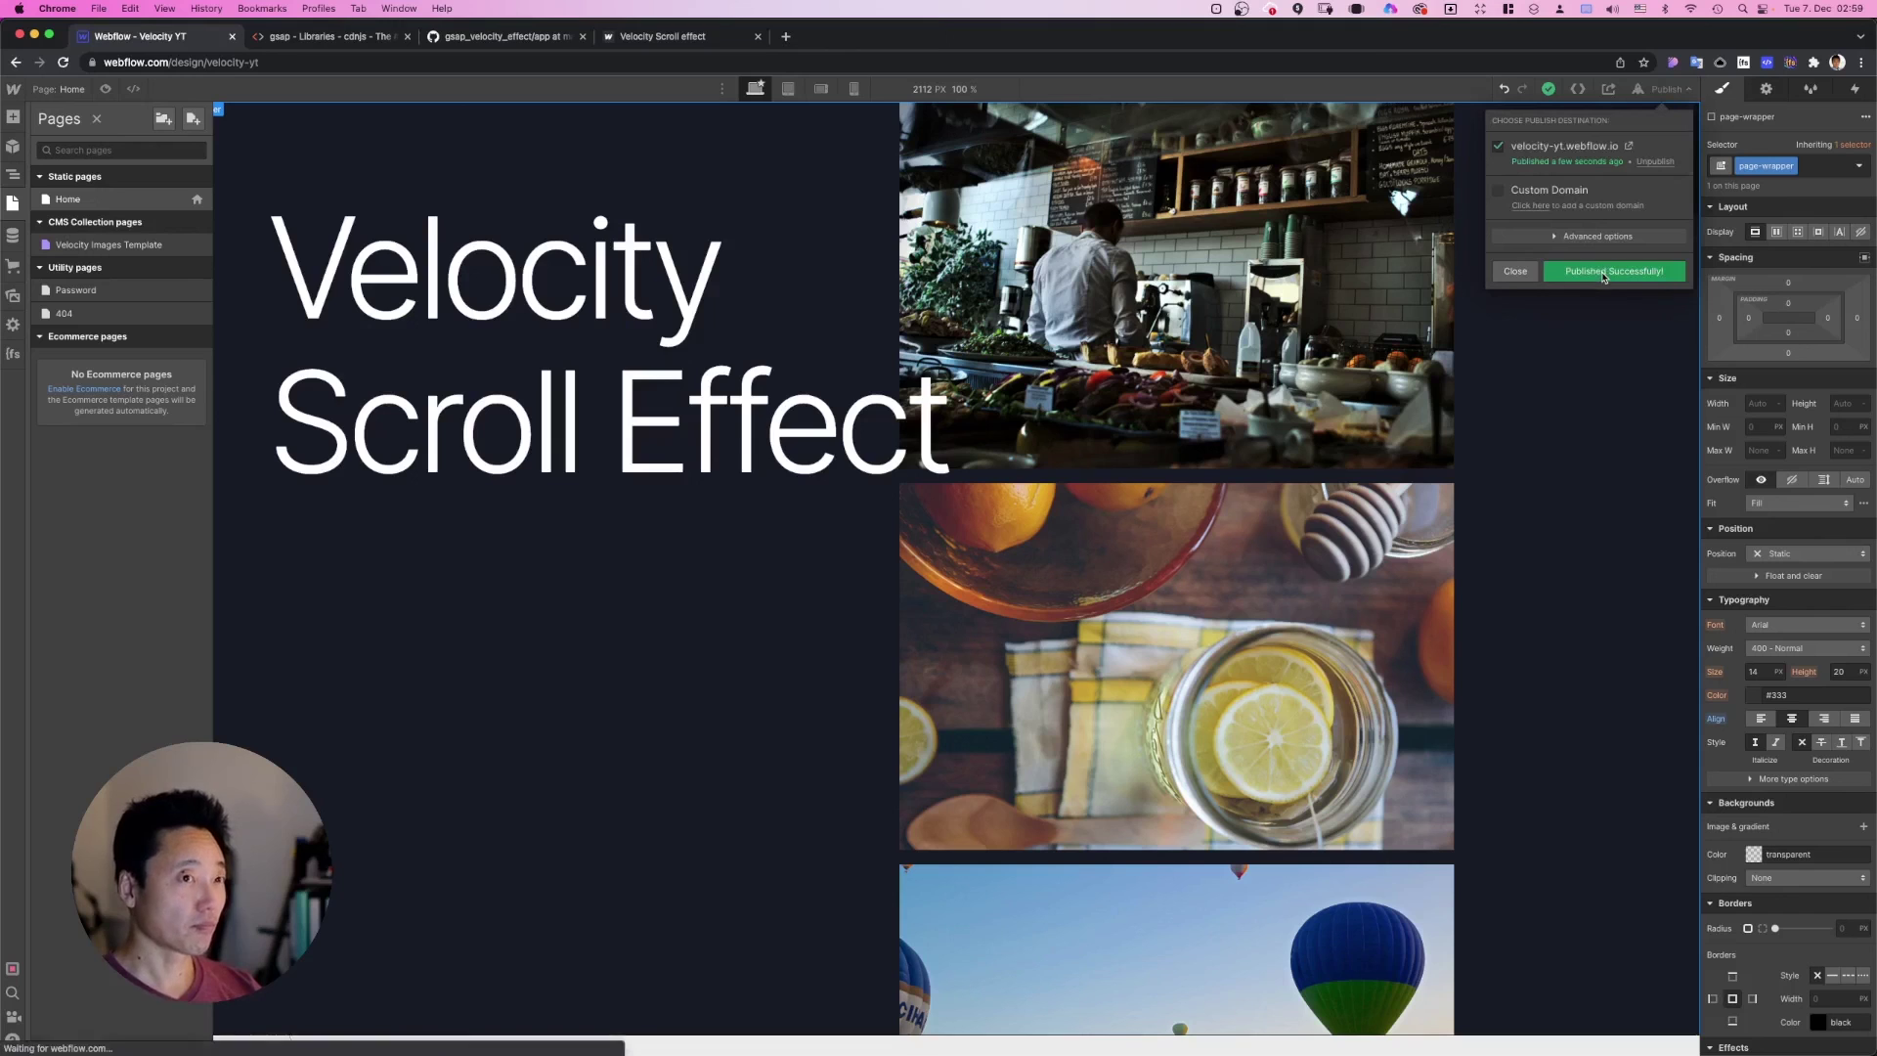
pyautogui.click(1629, 147)
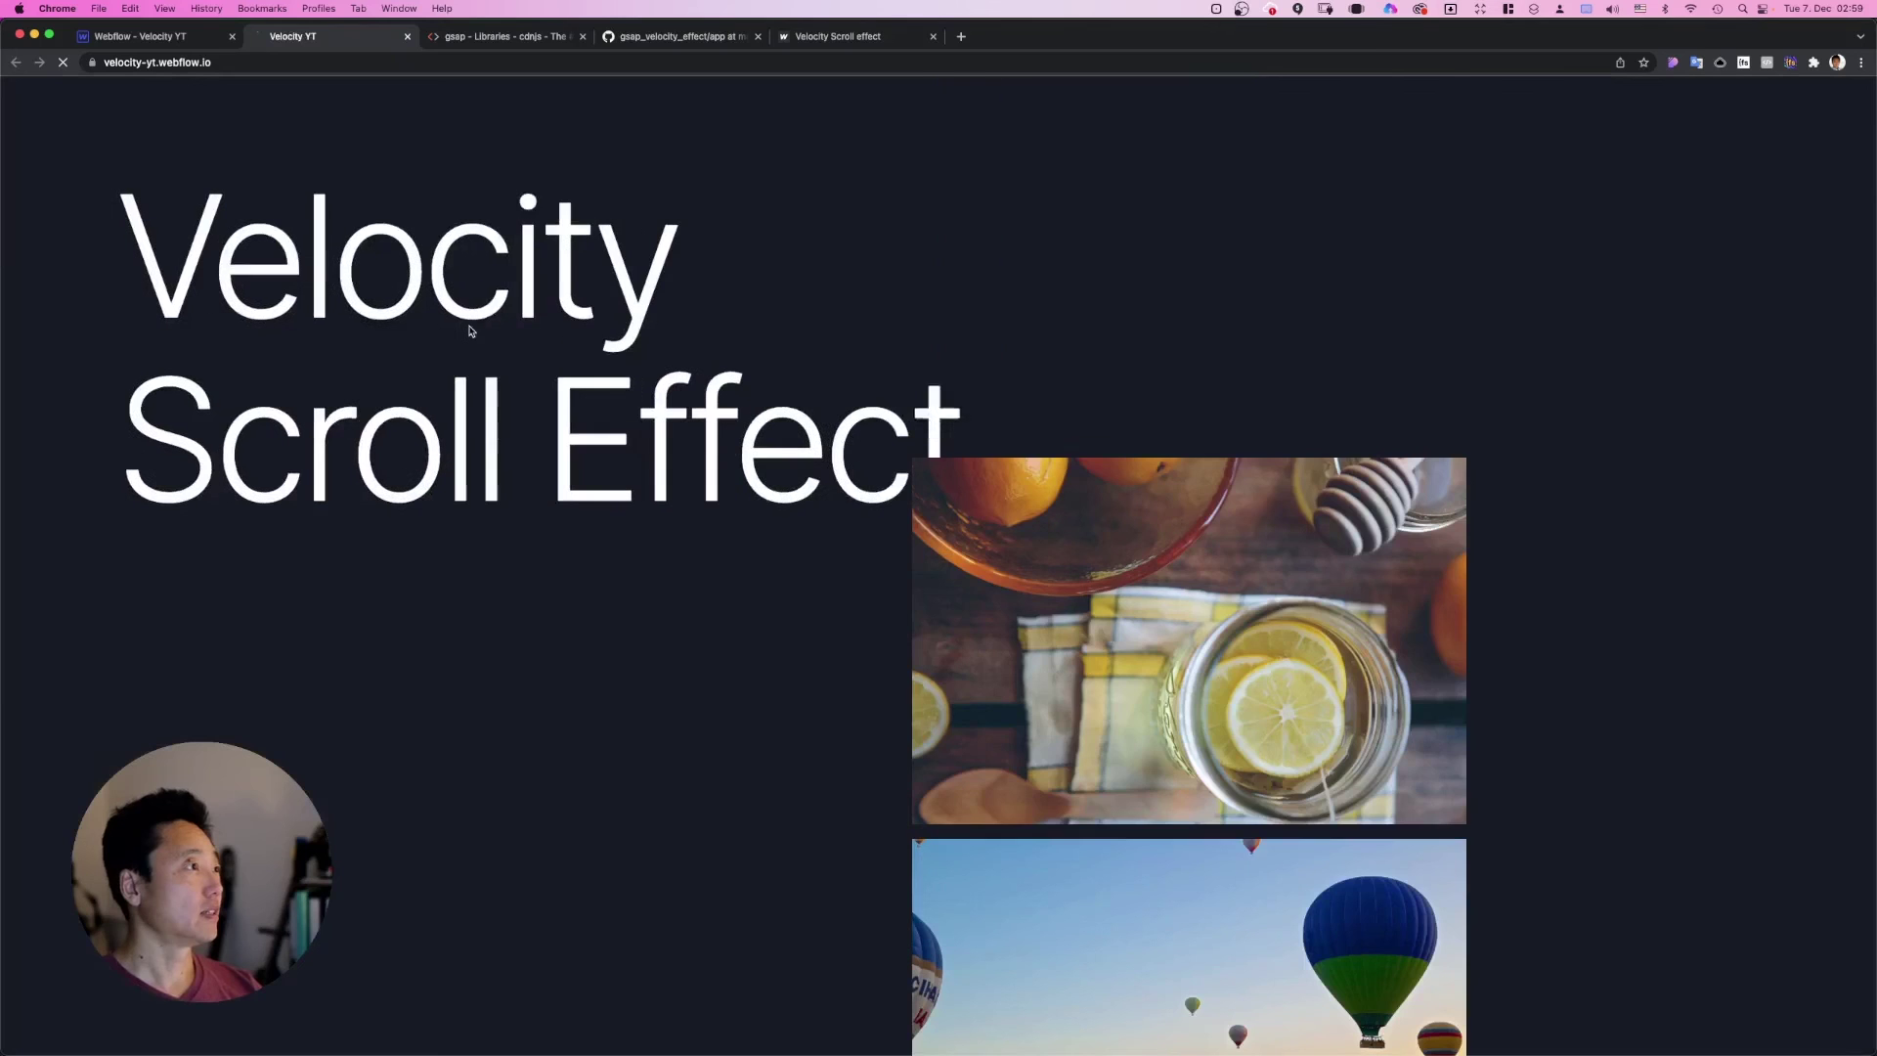
# Step: Scroll the published page down, up and down again to watch the CMS images skew
pyautogui.scroll(-10, 502, 562)
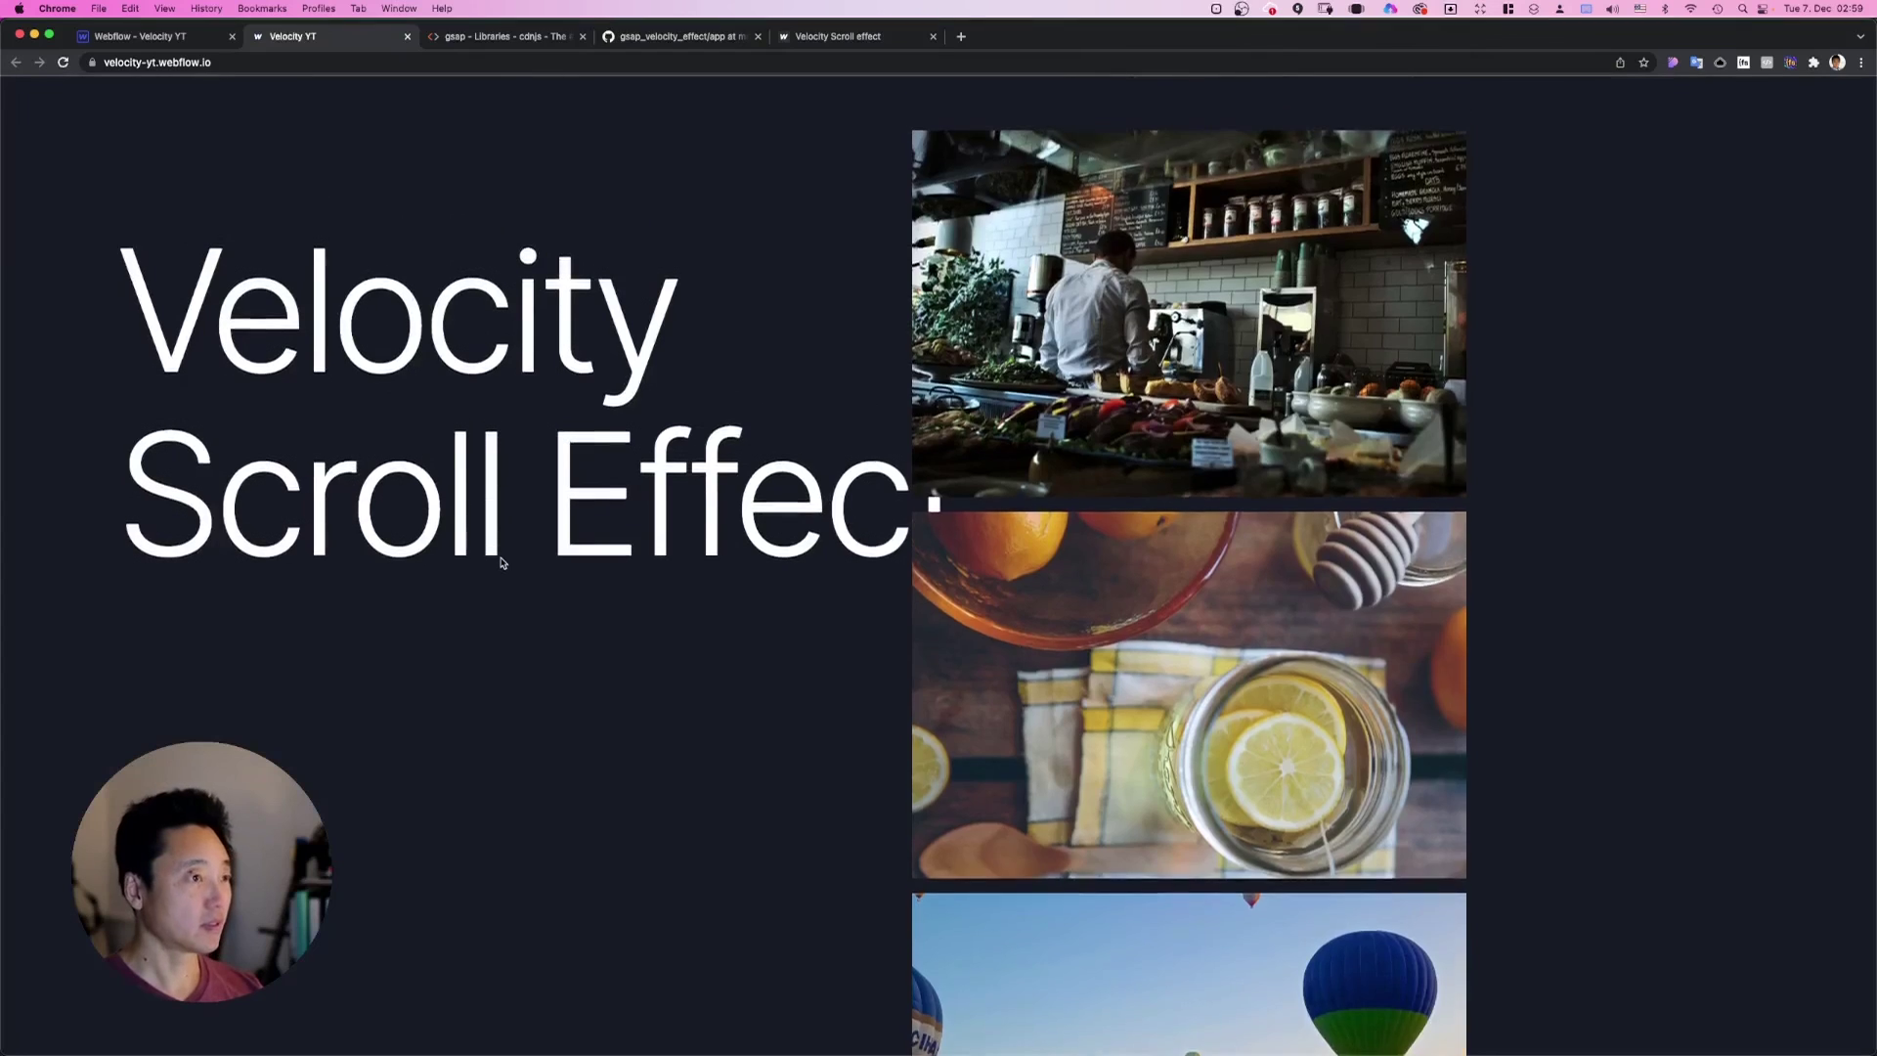
pyautogui.scroll(8, 501, 562)
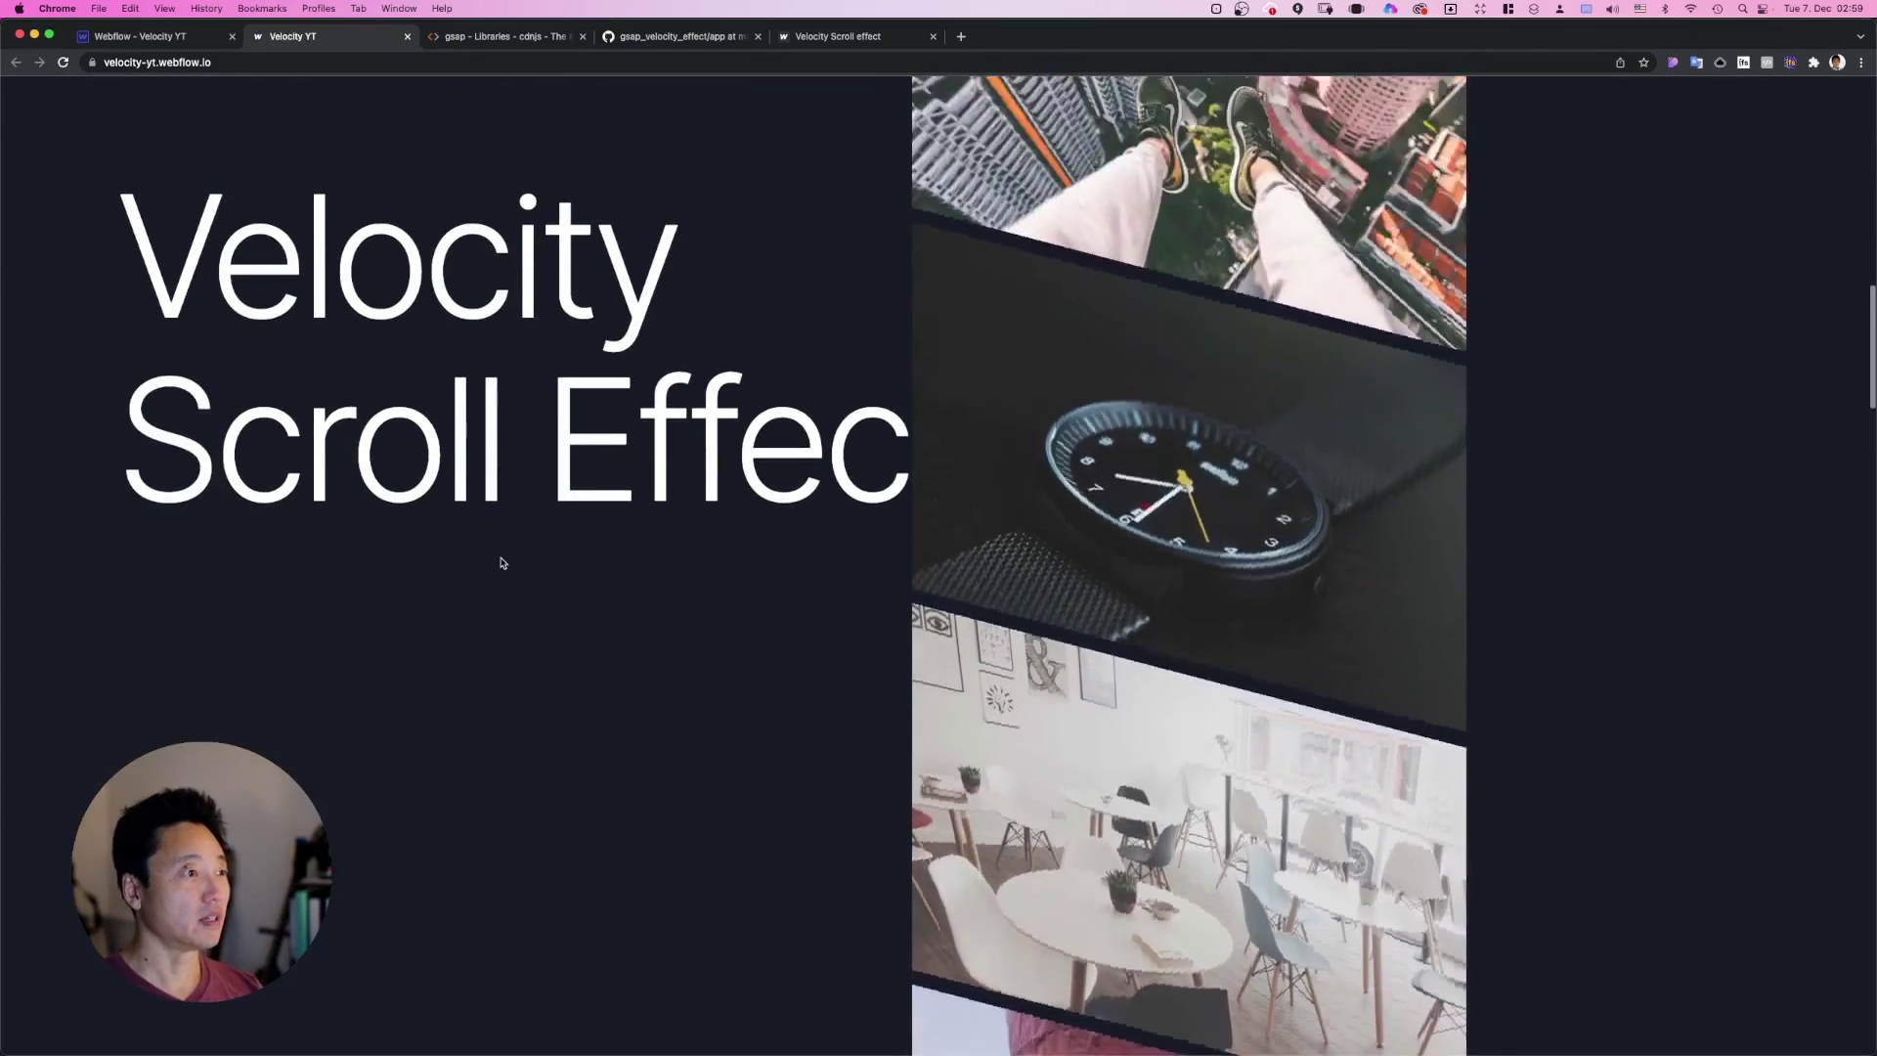
pyautogui.scroll(-8, 501, 562)
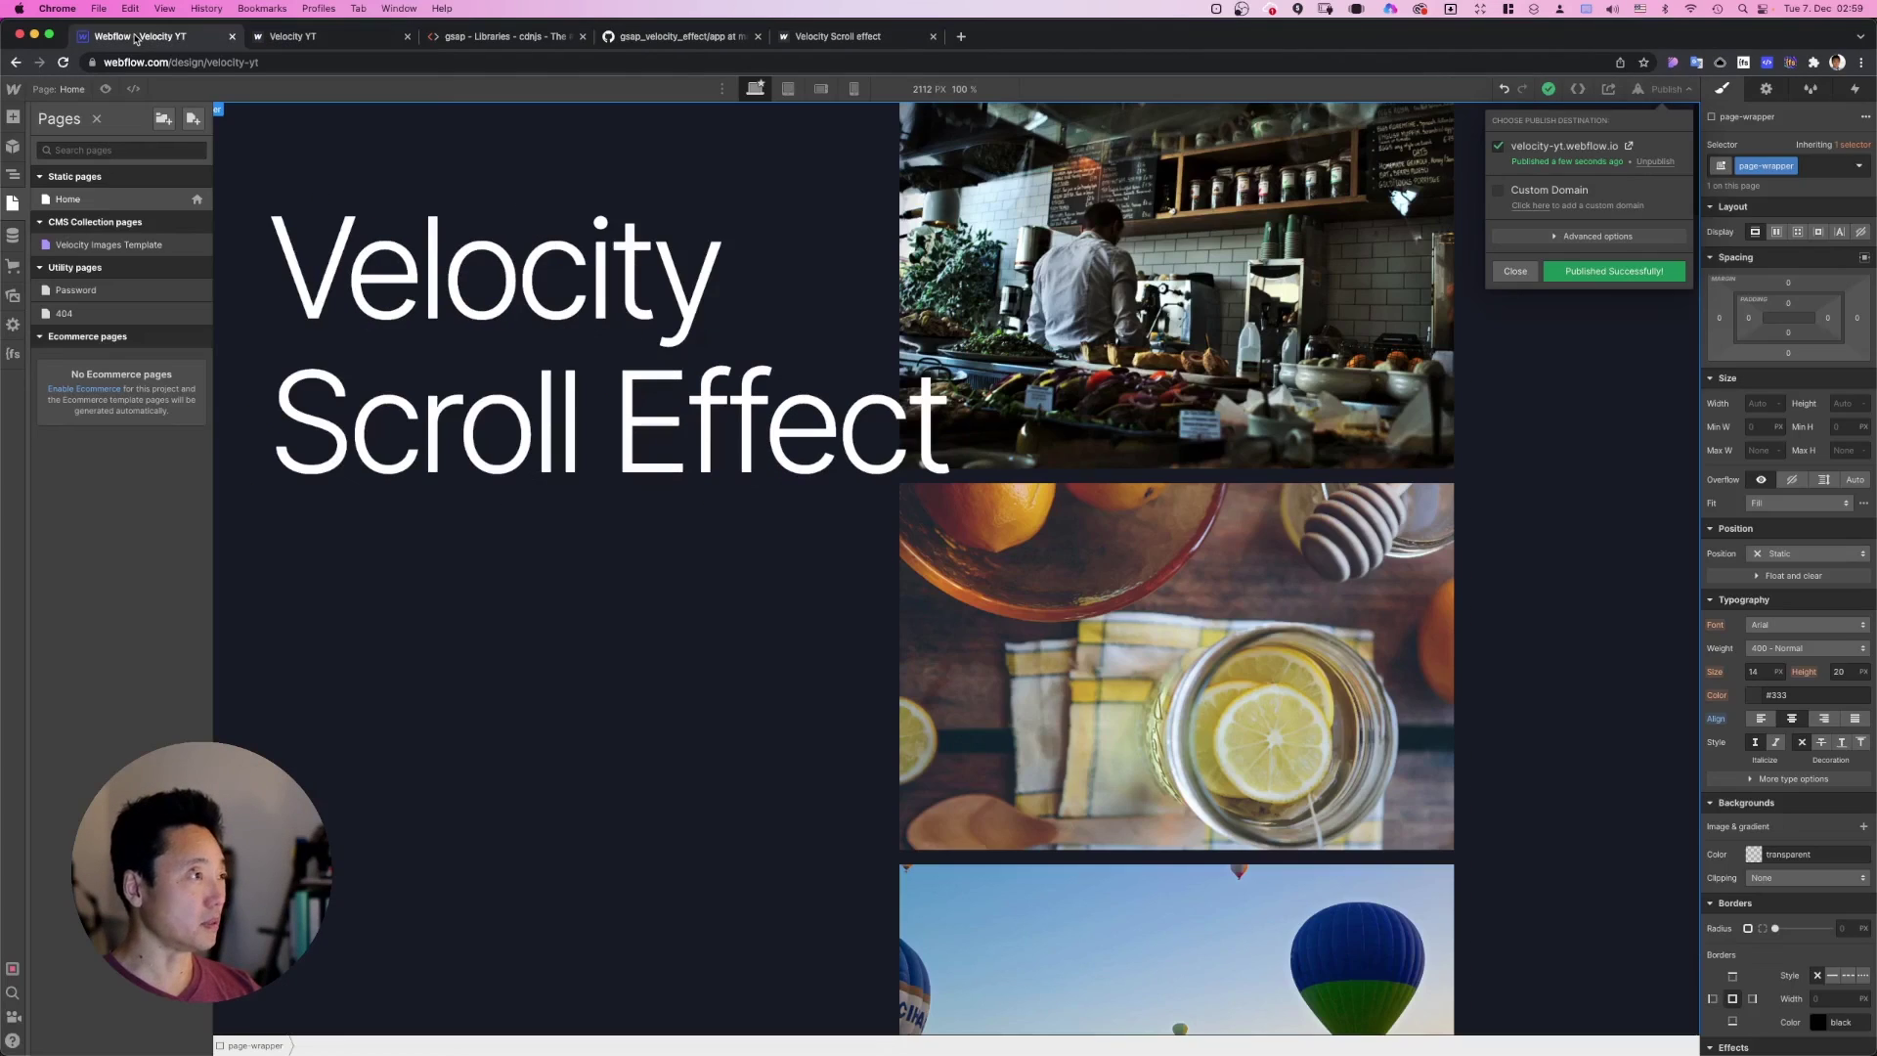
# Step: Give the heading's text-container a custom z-index of 5 so it sits above the images
pyautogui.click(138, 36)
pyautogui.press('Escape')
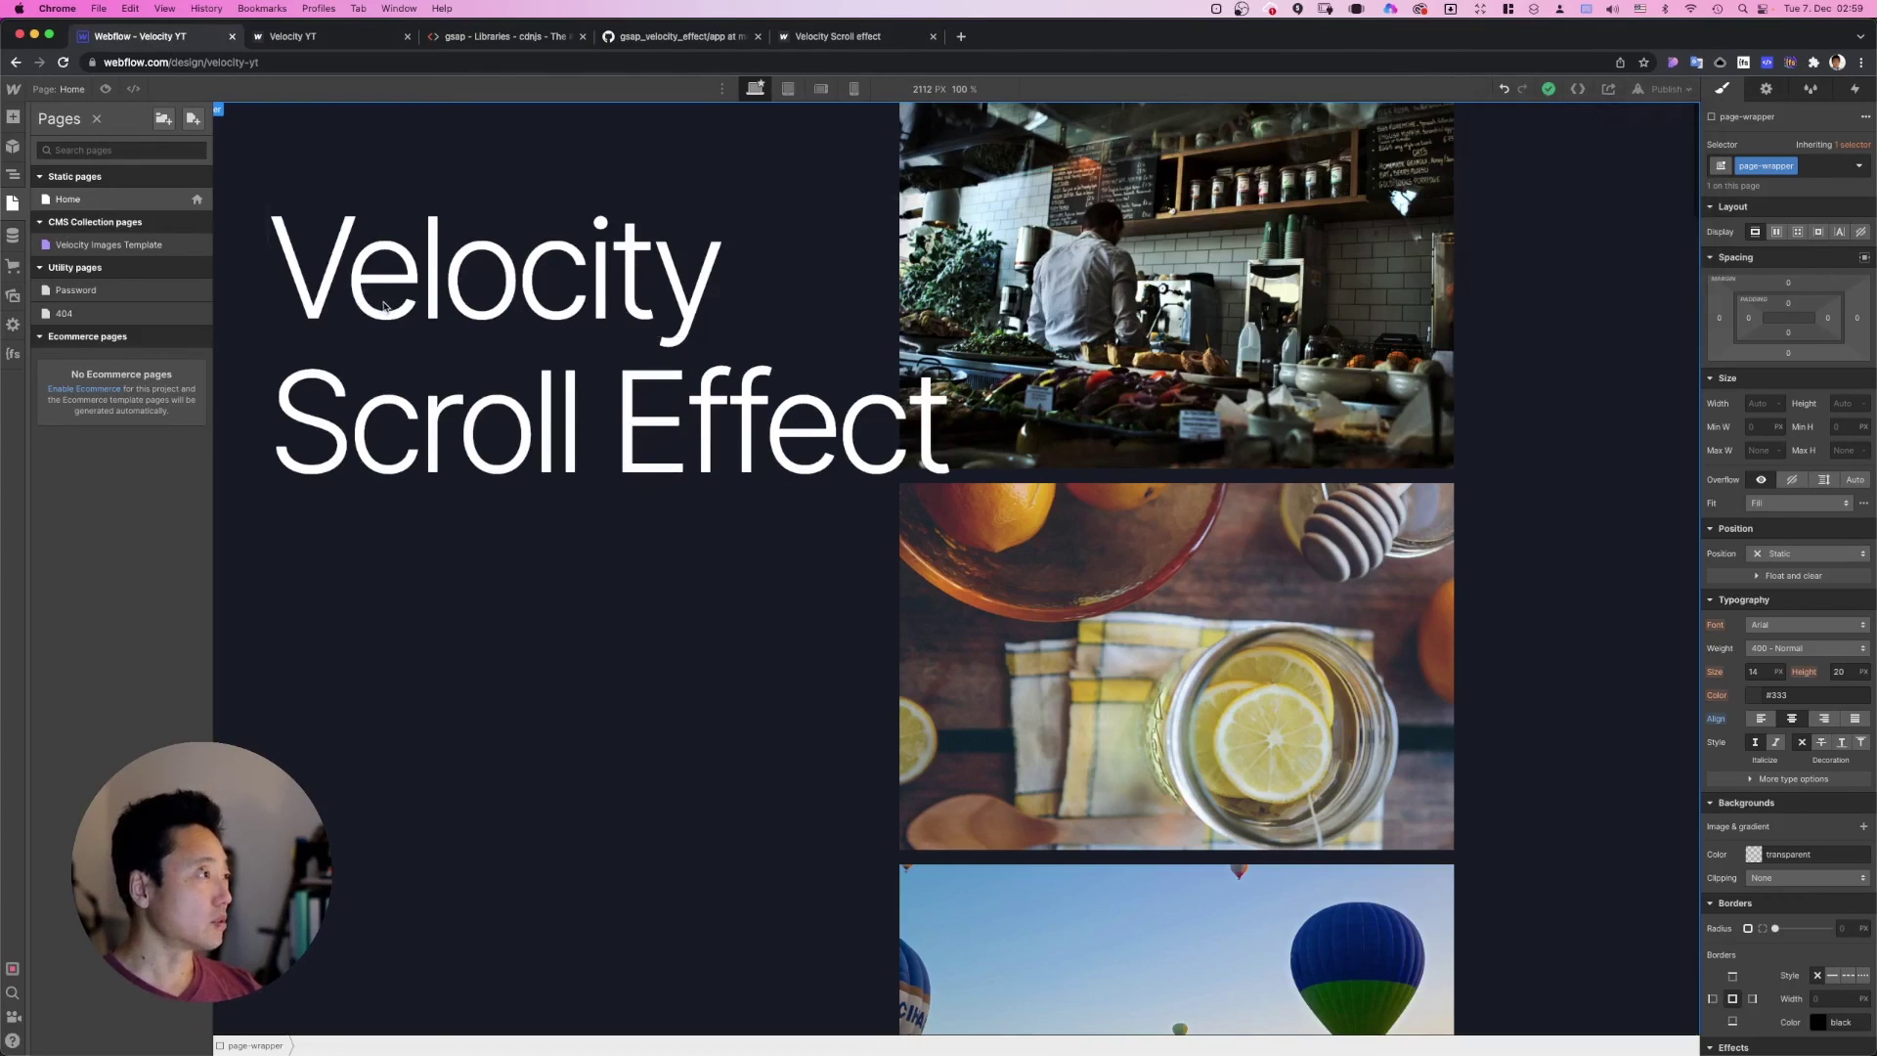
pyautogui.click(13, 174)
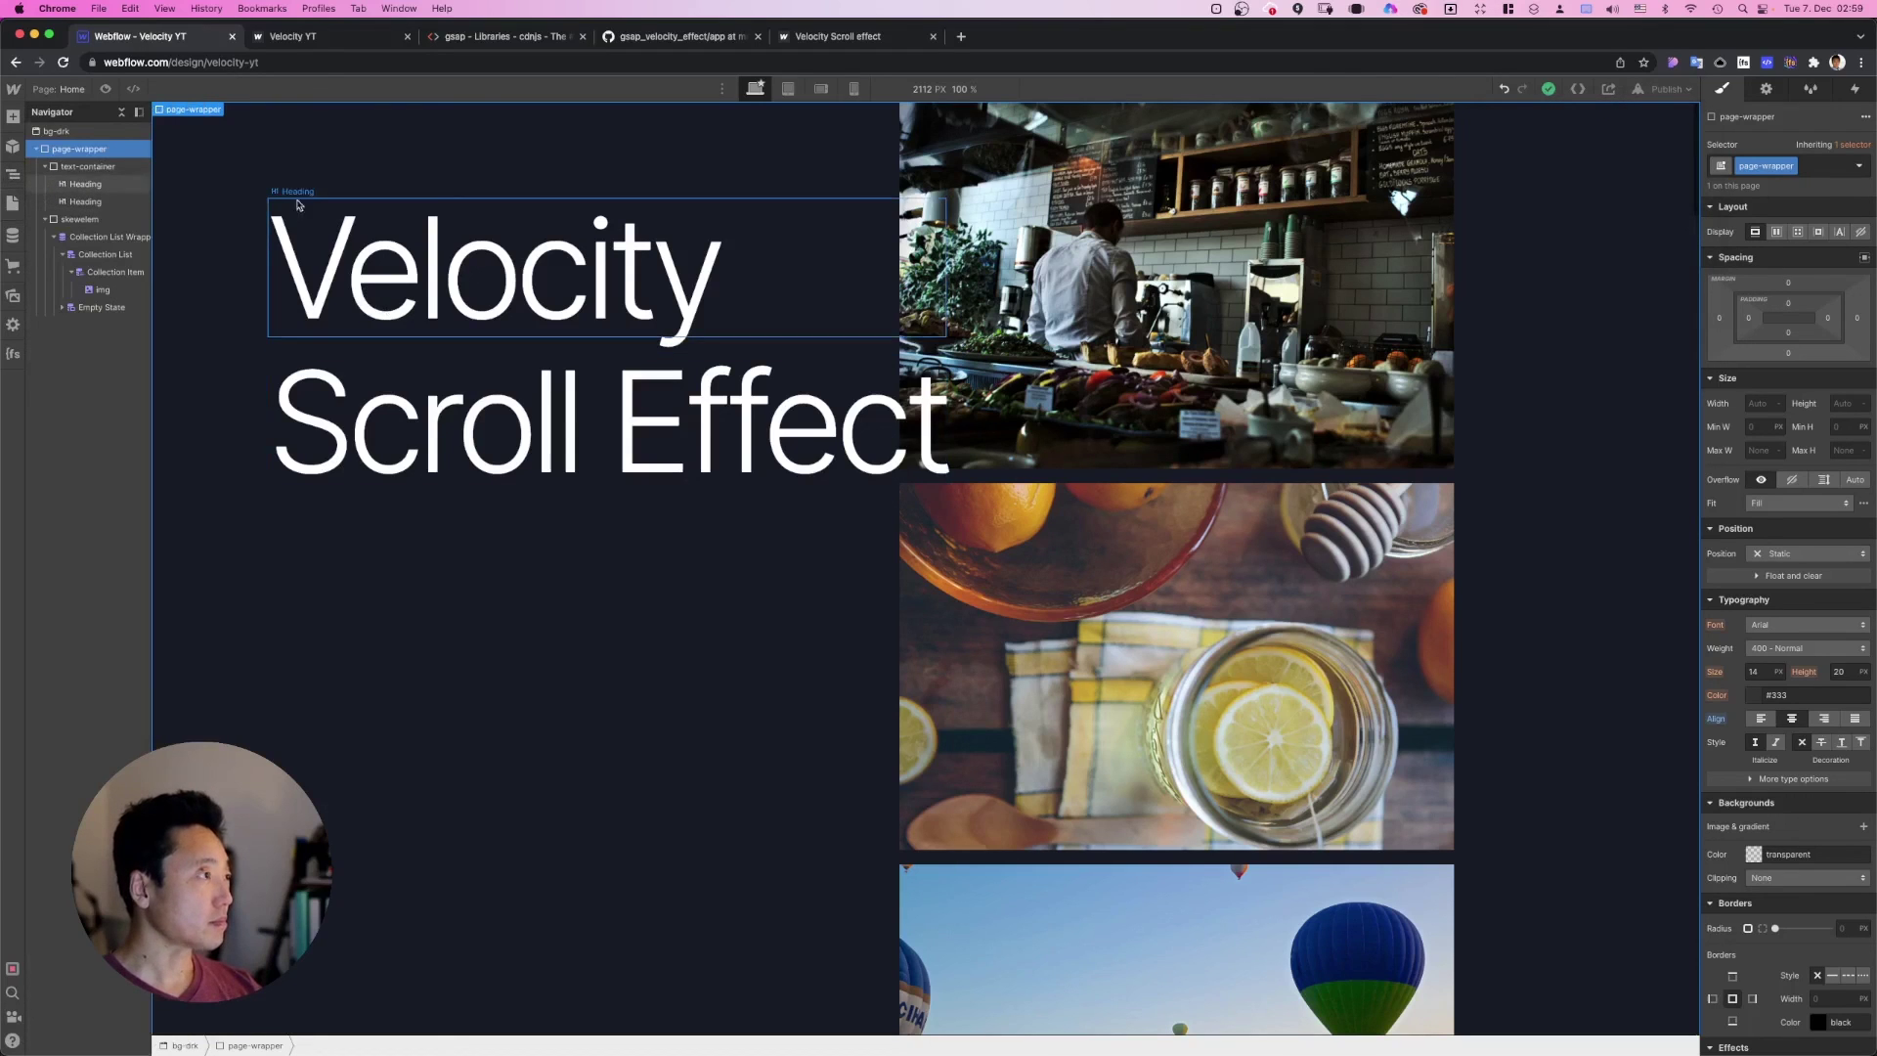
pyautogui.click(98, 168)
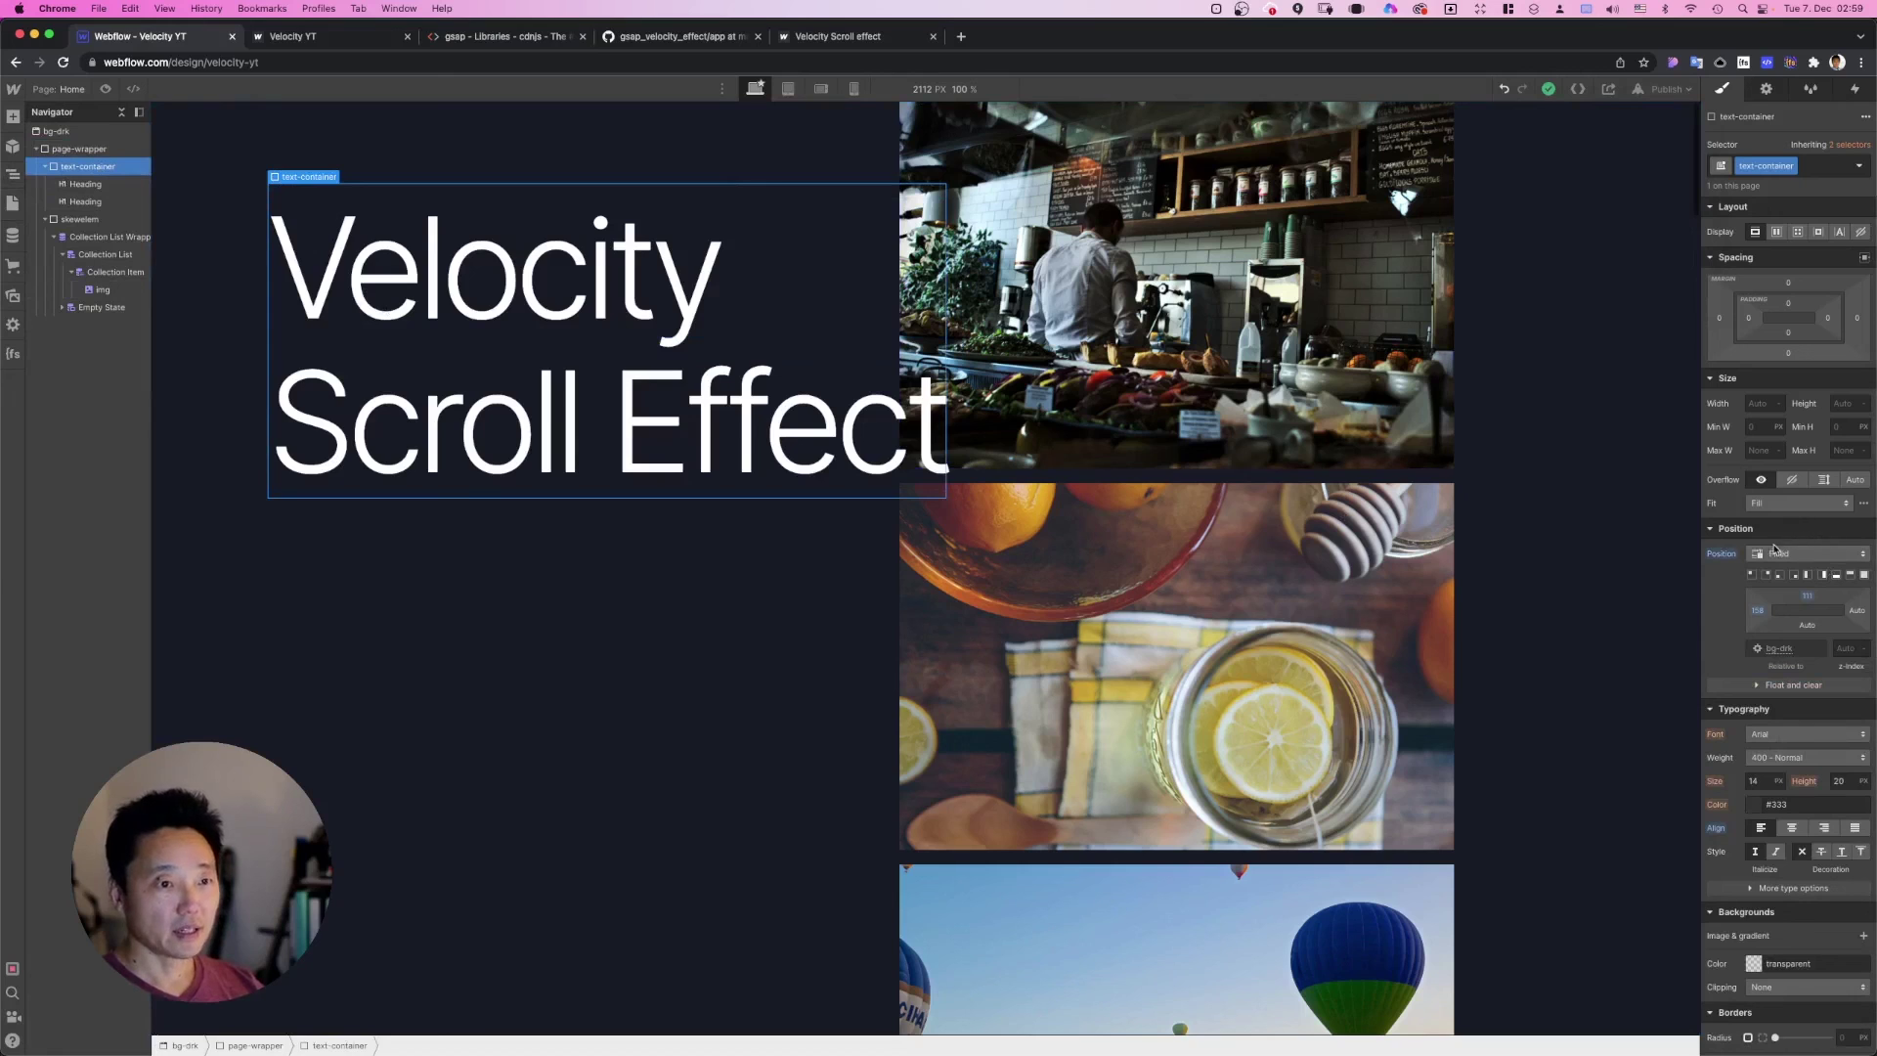
pyautogui.click(1858, 651)
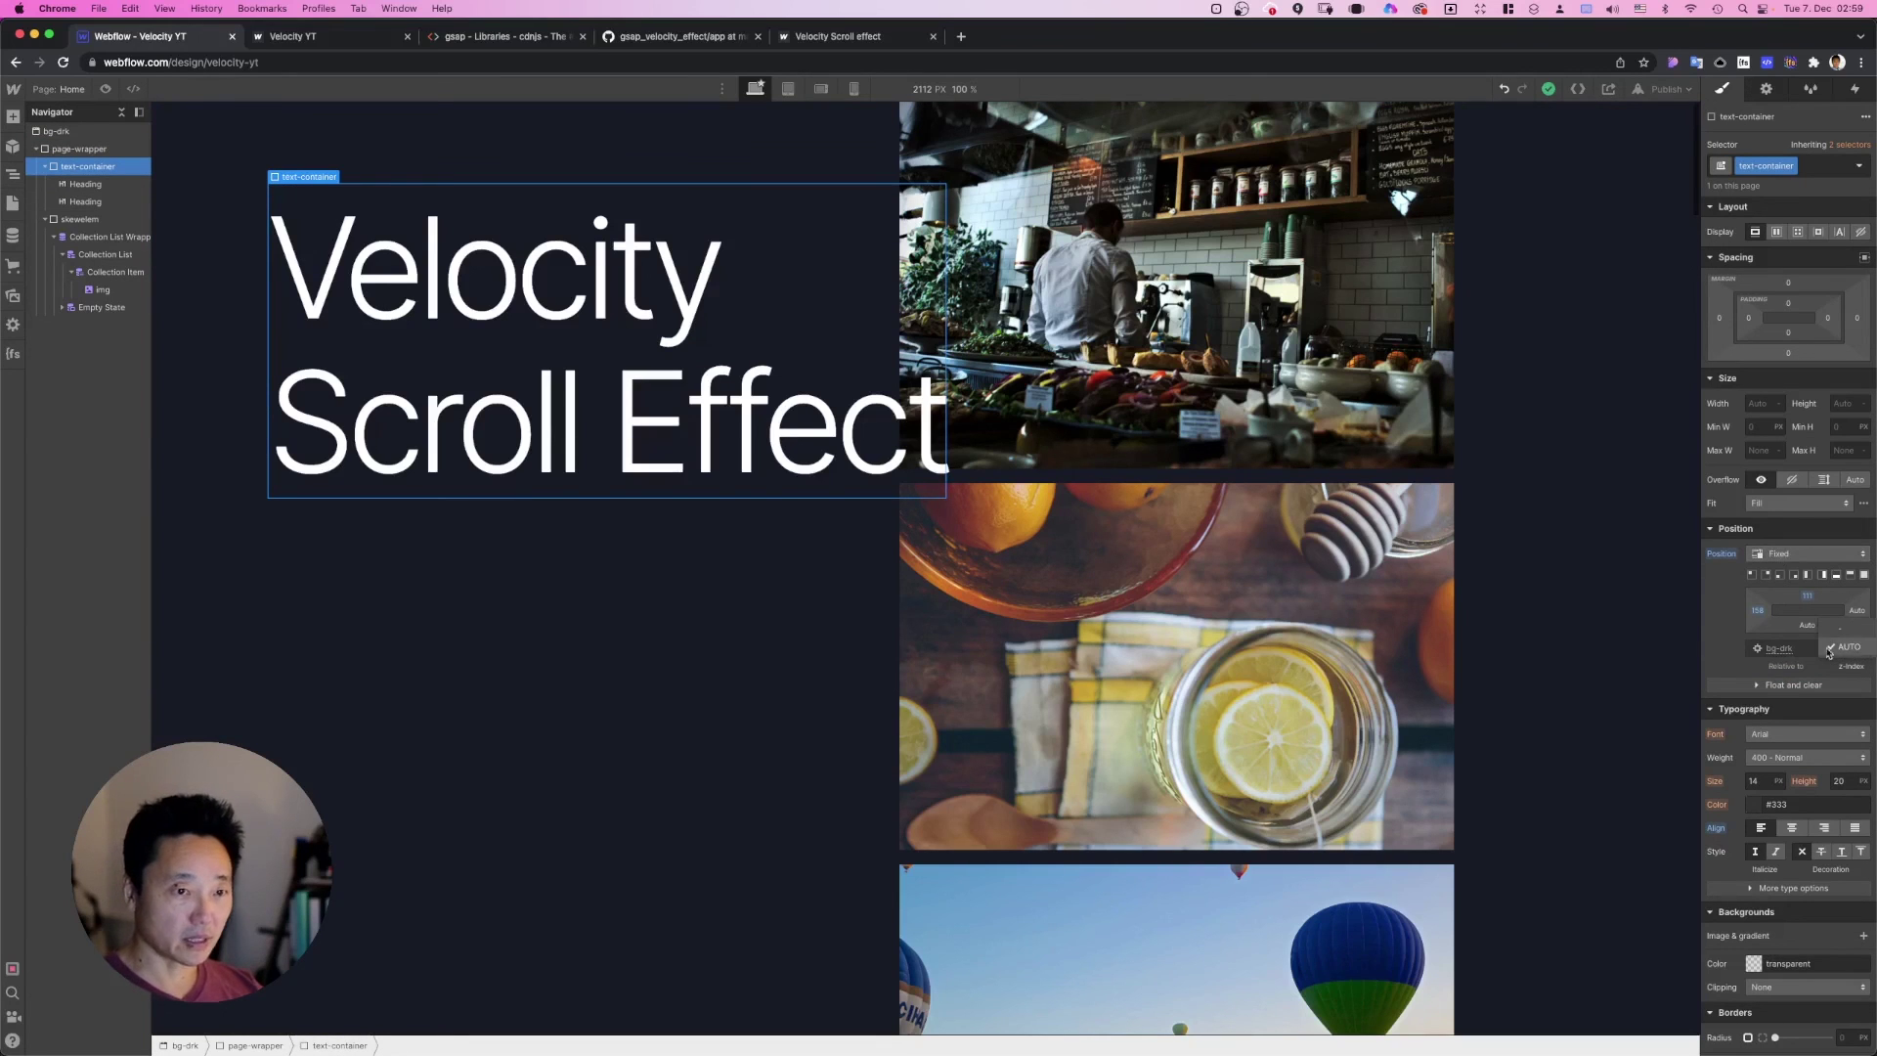
pyautogui.click(1832, 649)
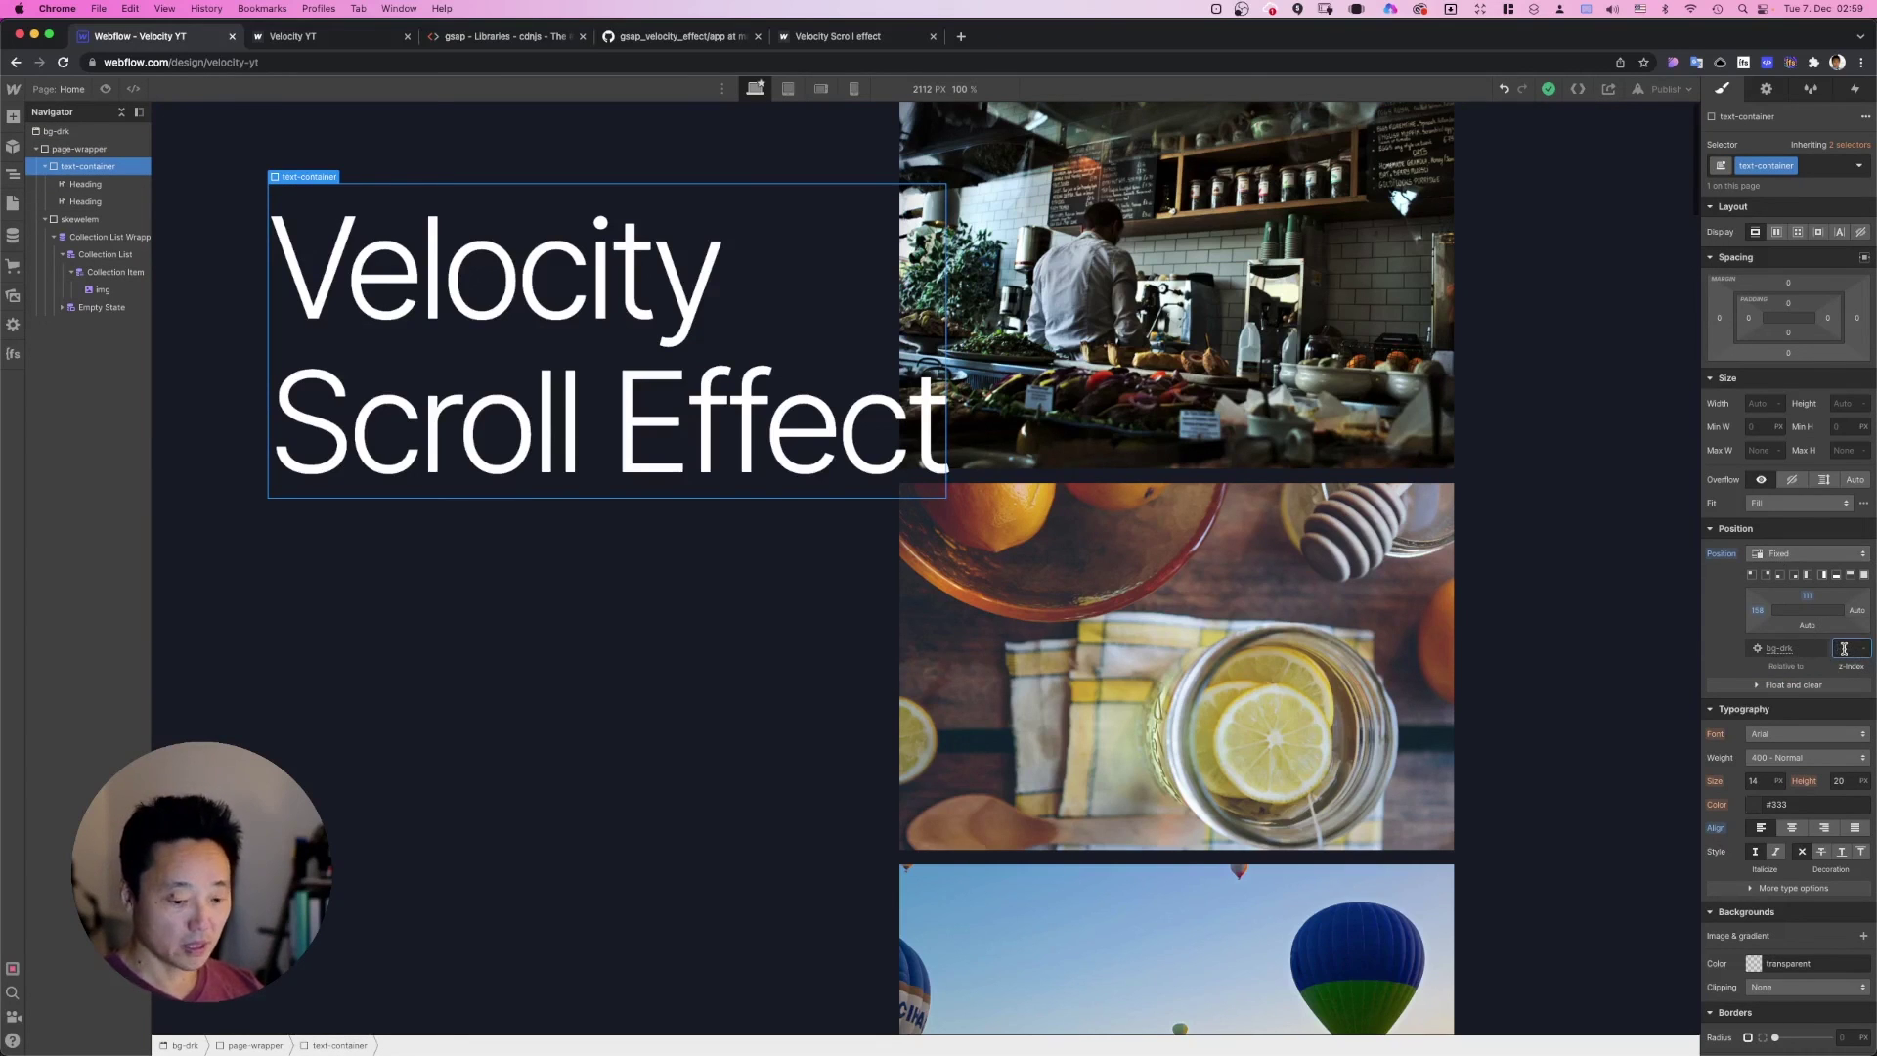
pyautogui.write('5')
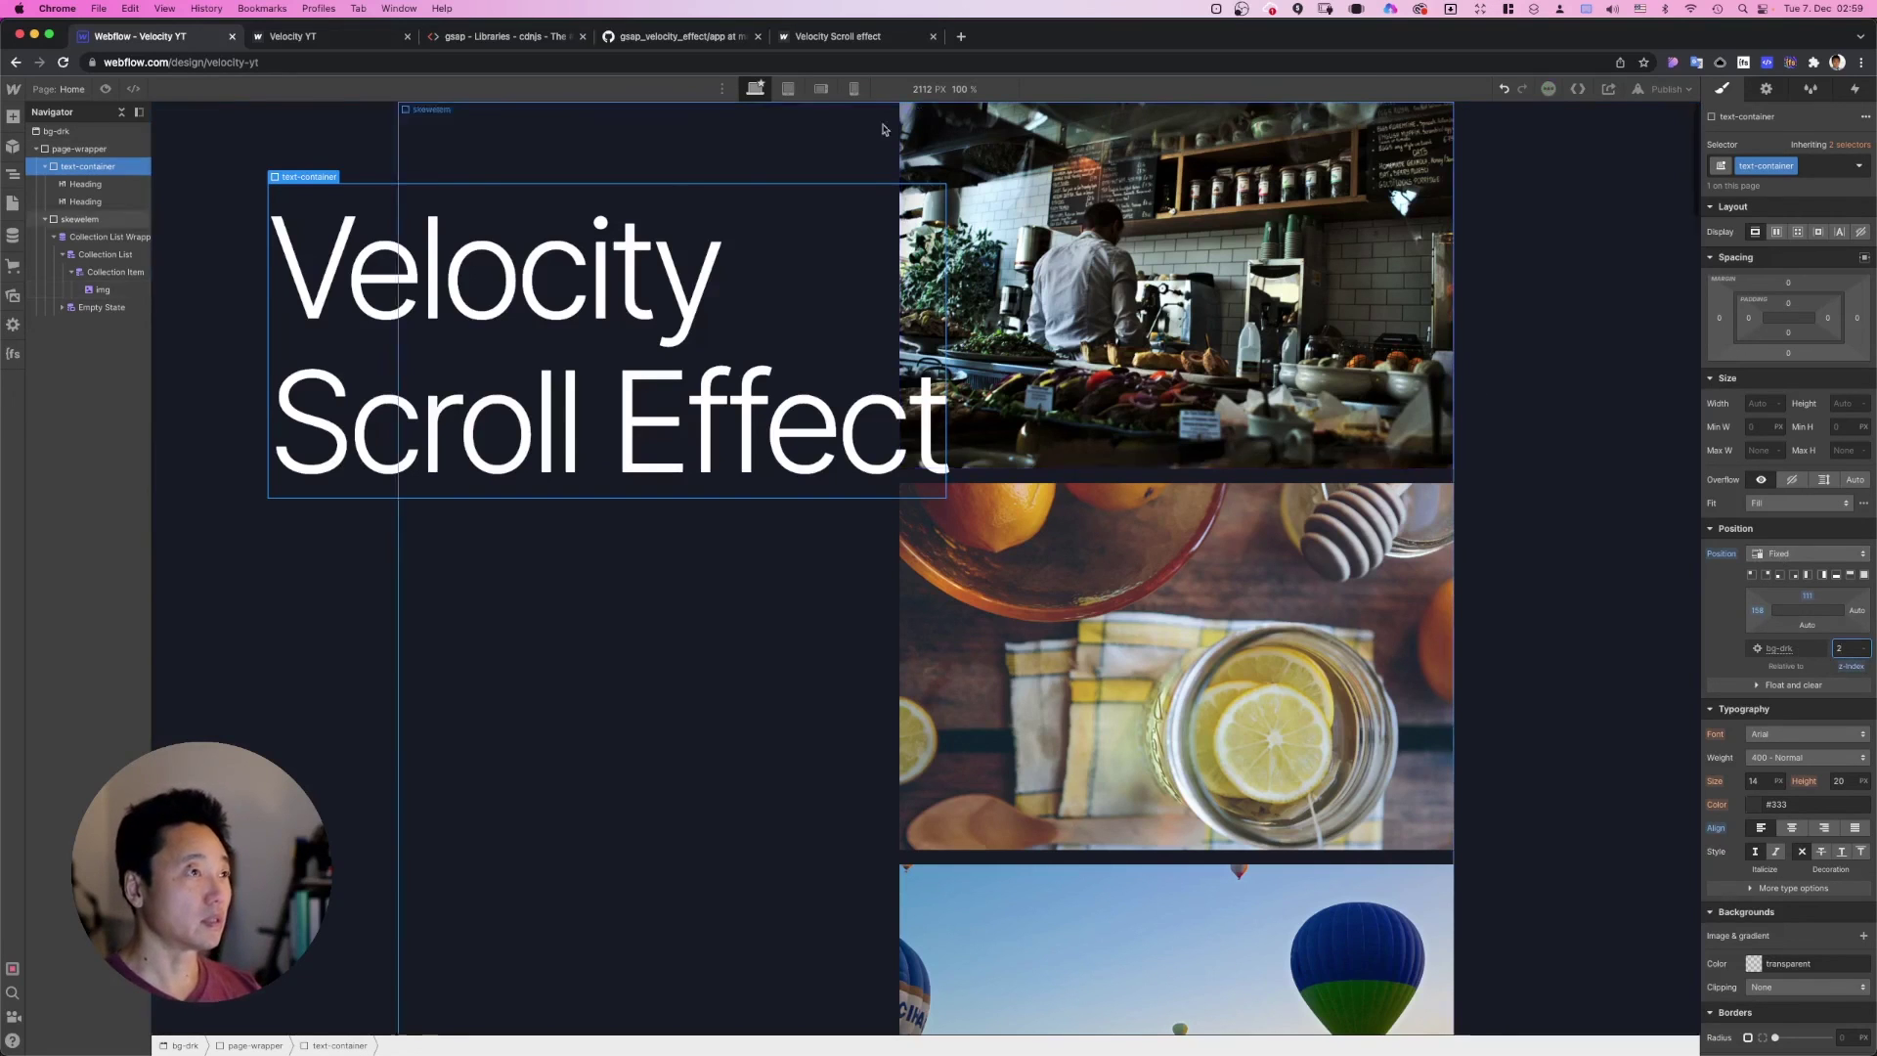
# Step: Republish the site to the selected domains and return to the live page
pyautogui.click(1664, 89)
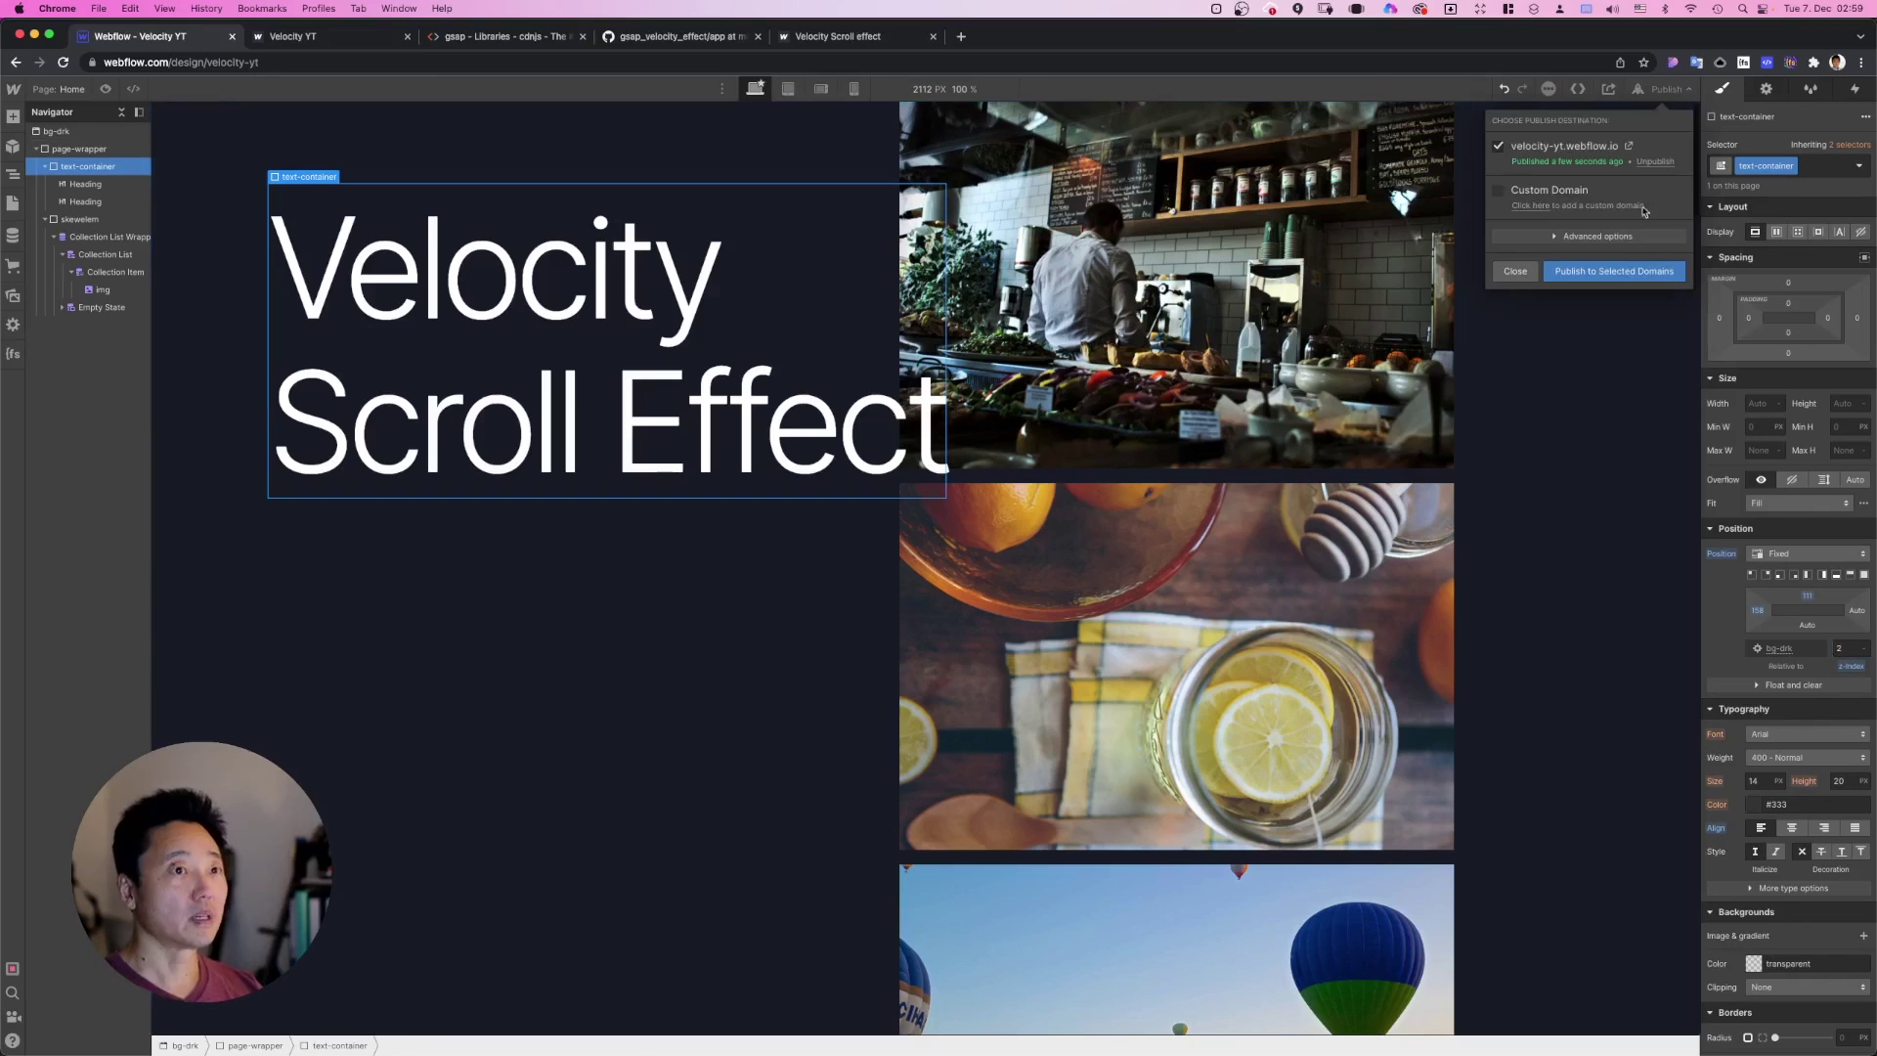
pyautogui.click(1589, 274)
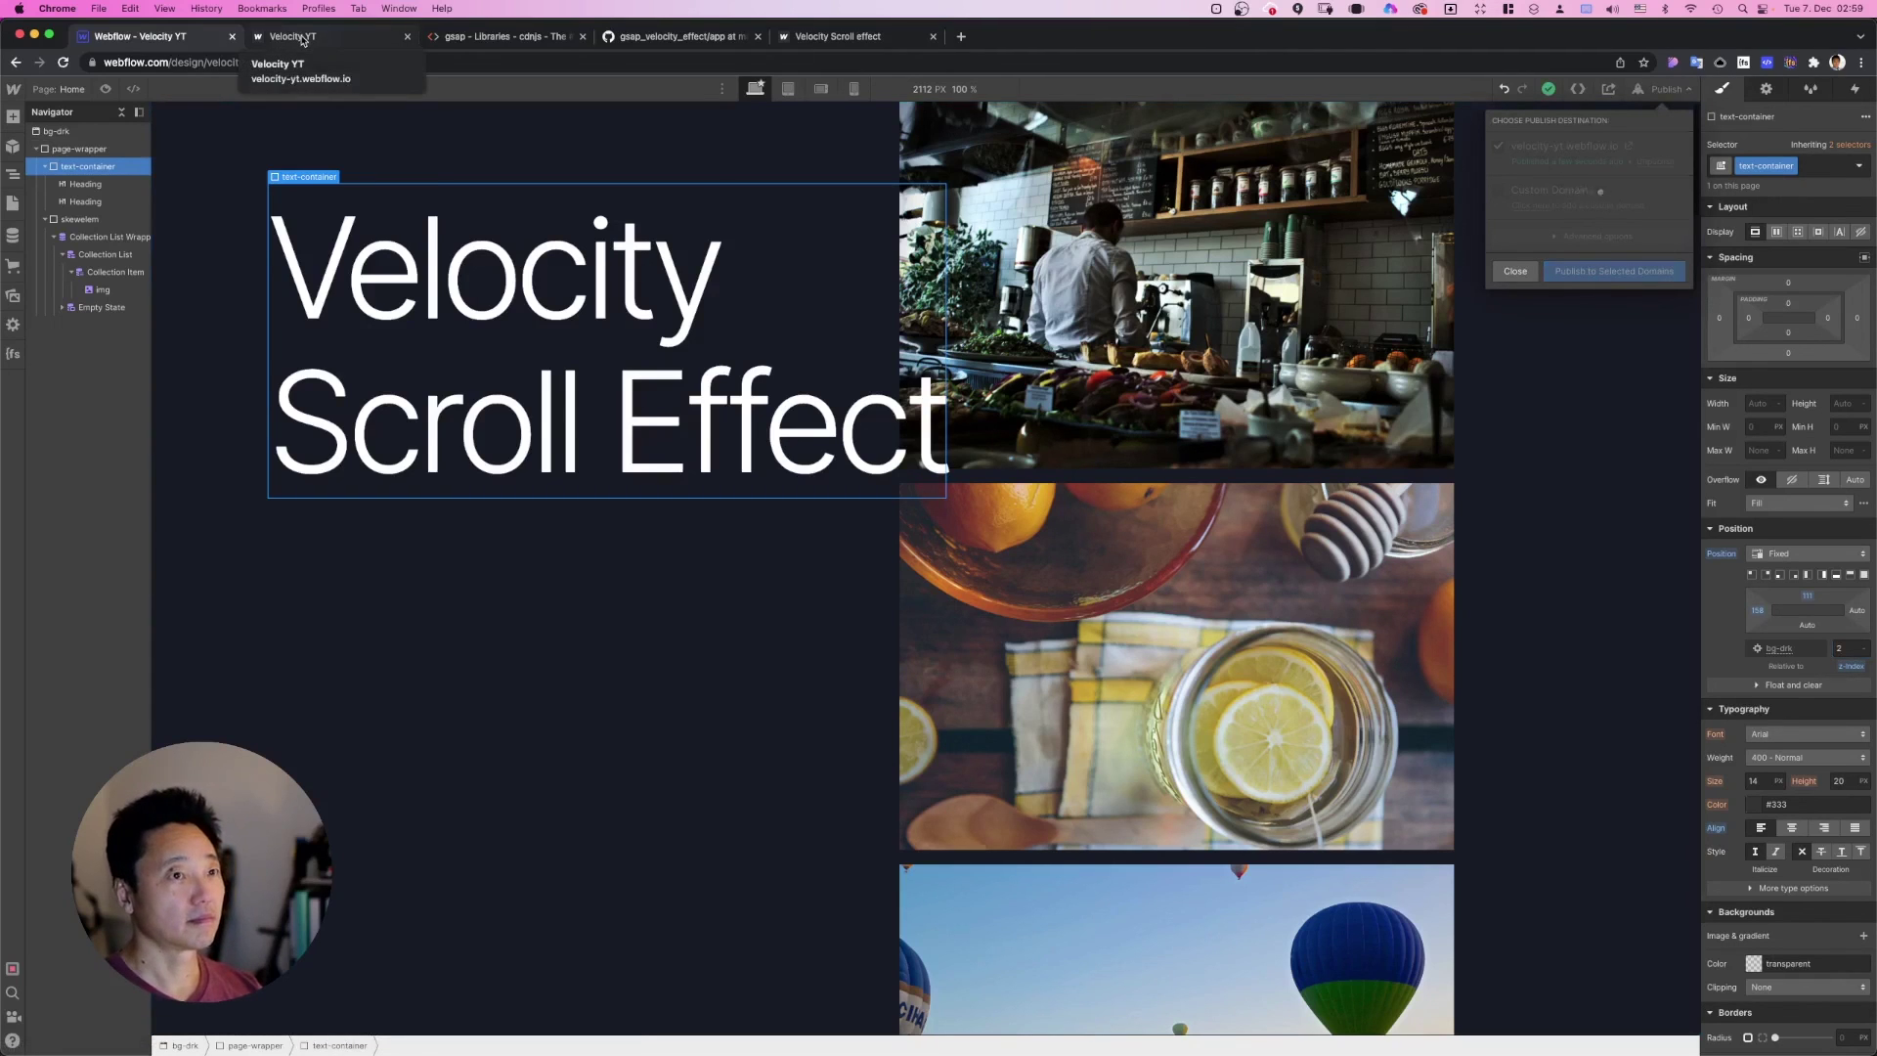
pyautogui.click(302, 39)
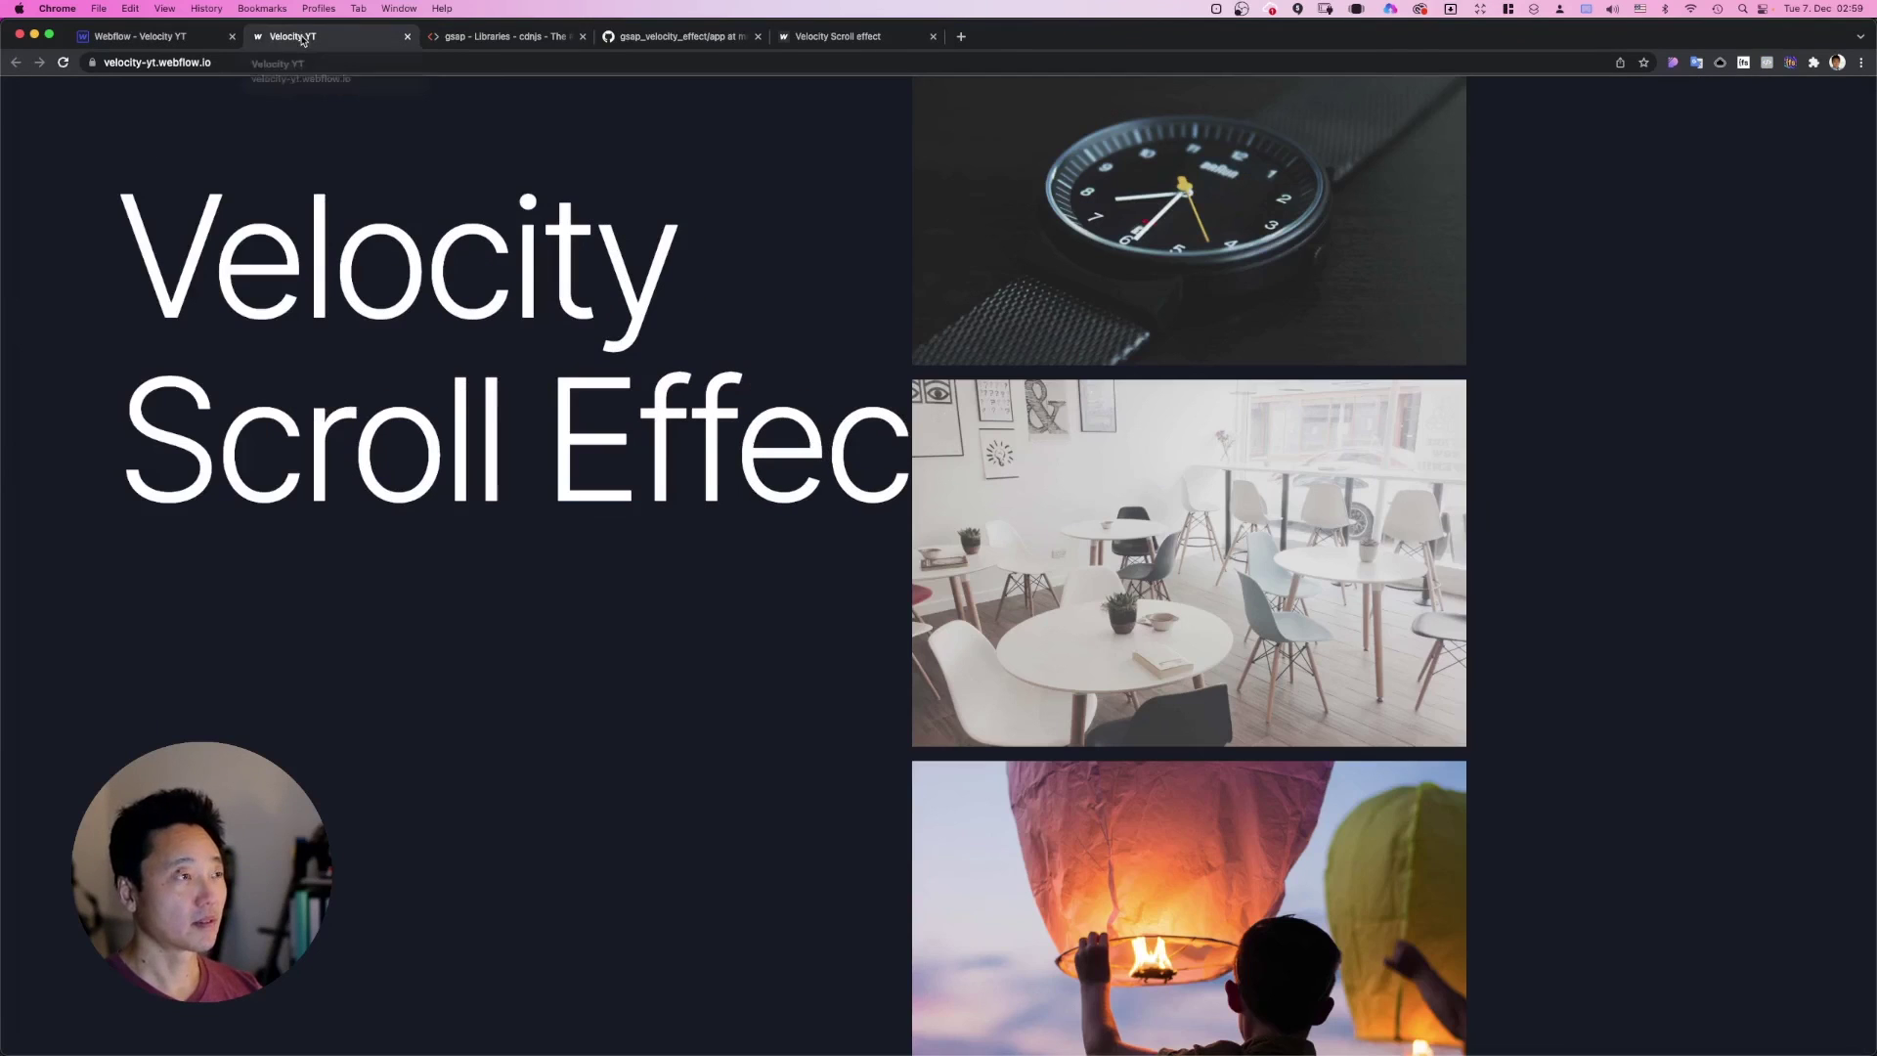
# Step: Reload velocity-yt.webflow.io and scroll to confirm the title stays above the skewing photos
pyautogui.press('super+r')
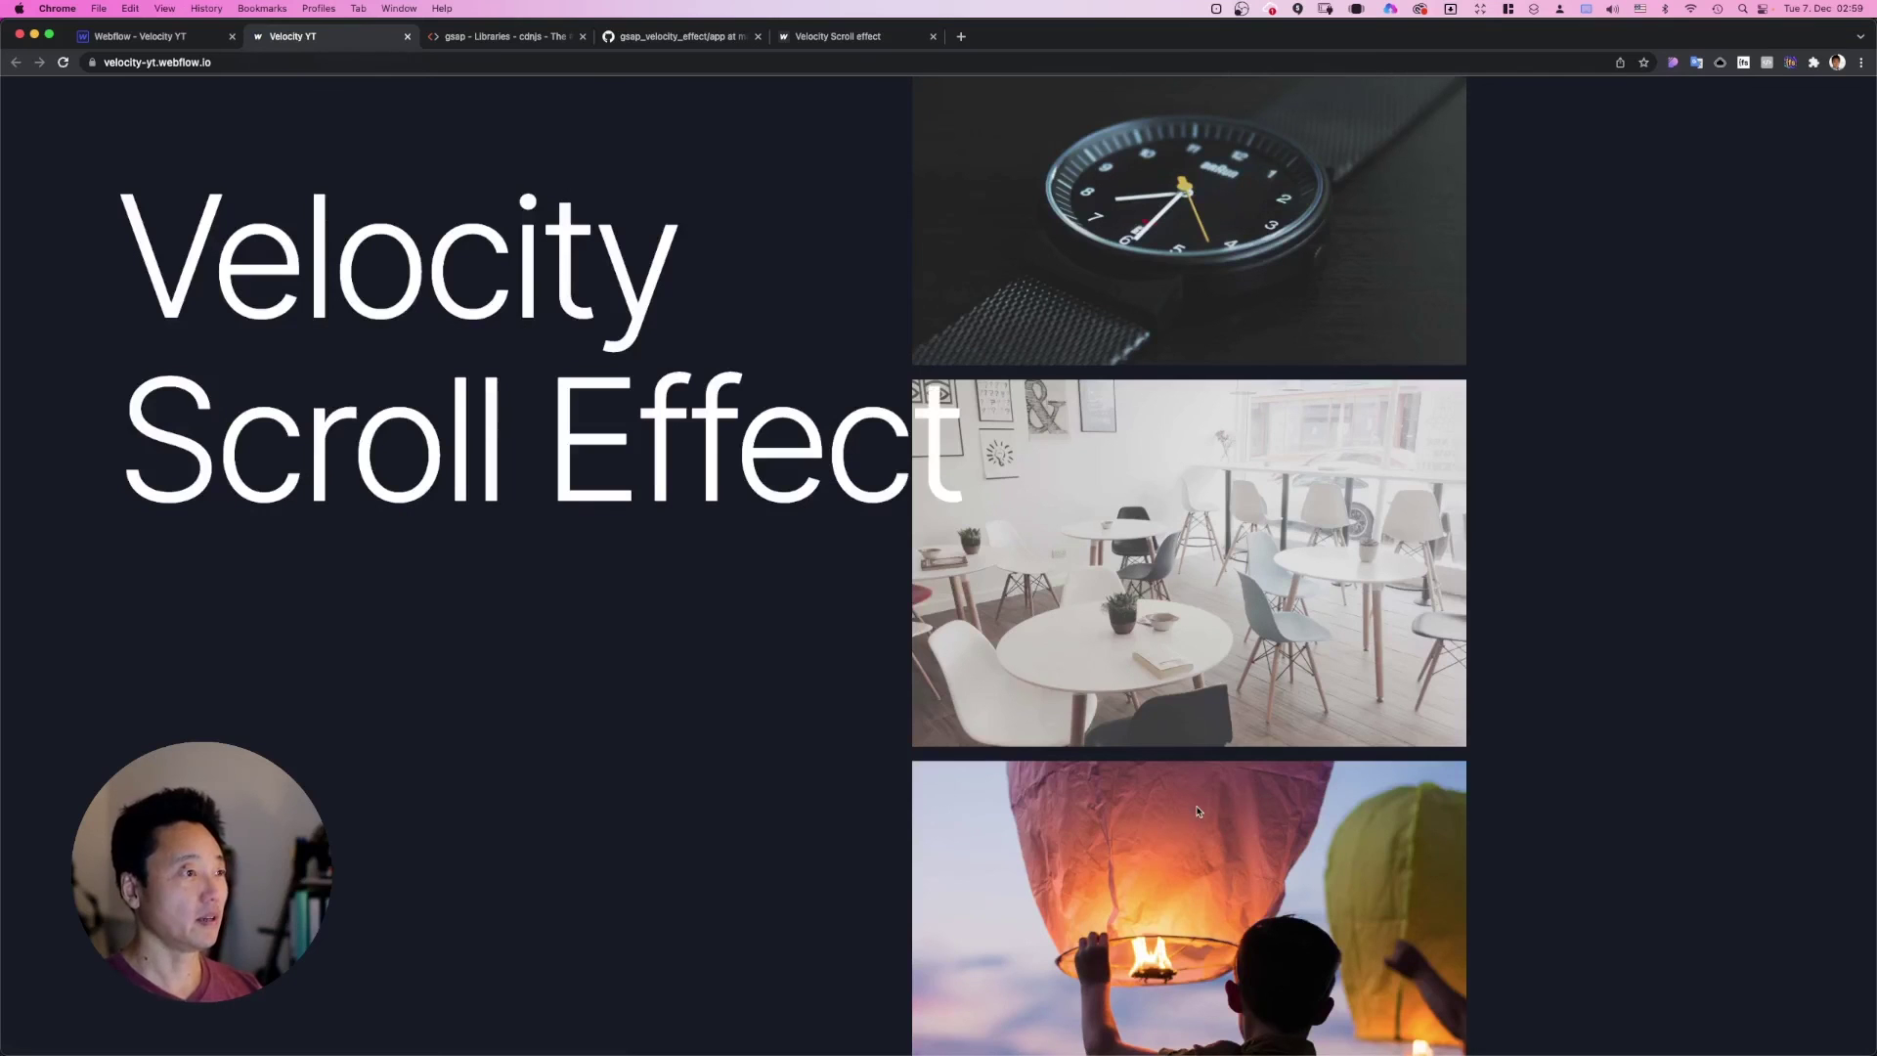
pyautogui.scroll(-15, 910, 787)
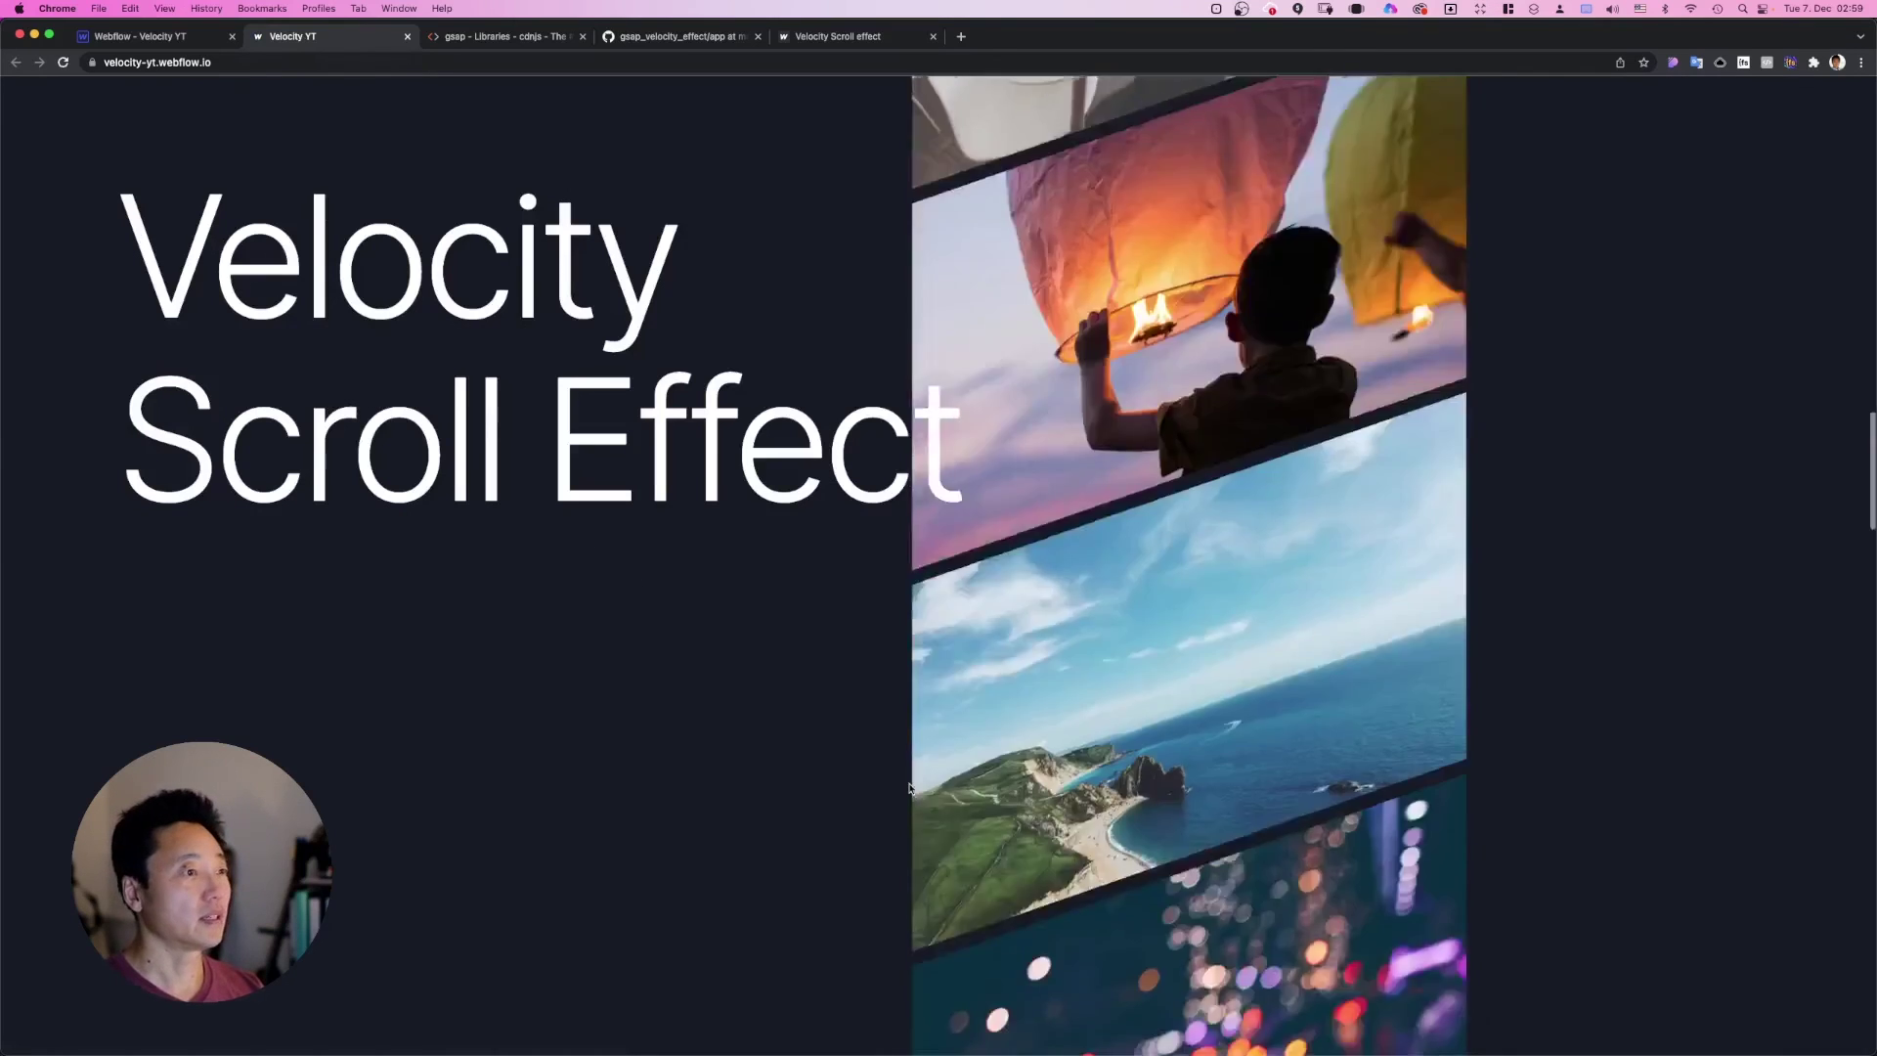
pyautogui.scroll(-5, 910, 788)
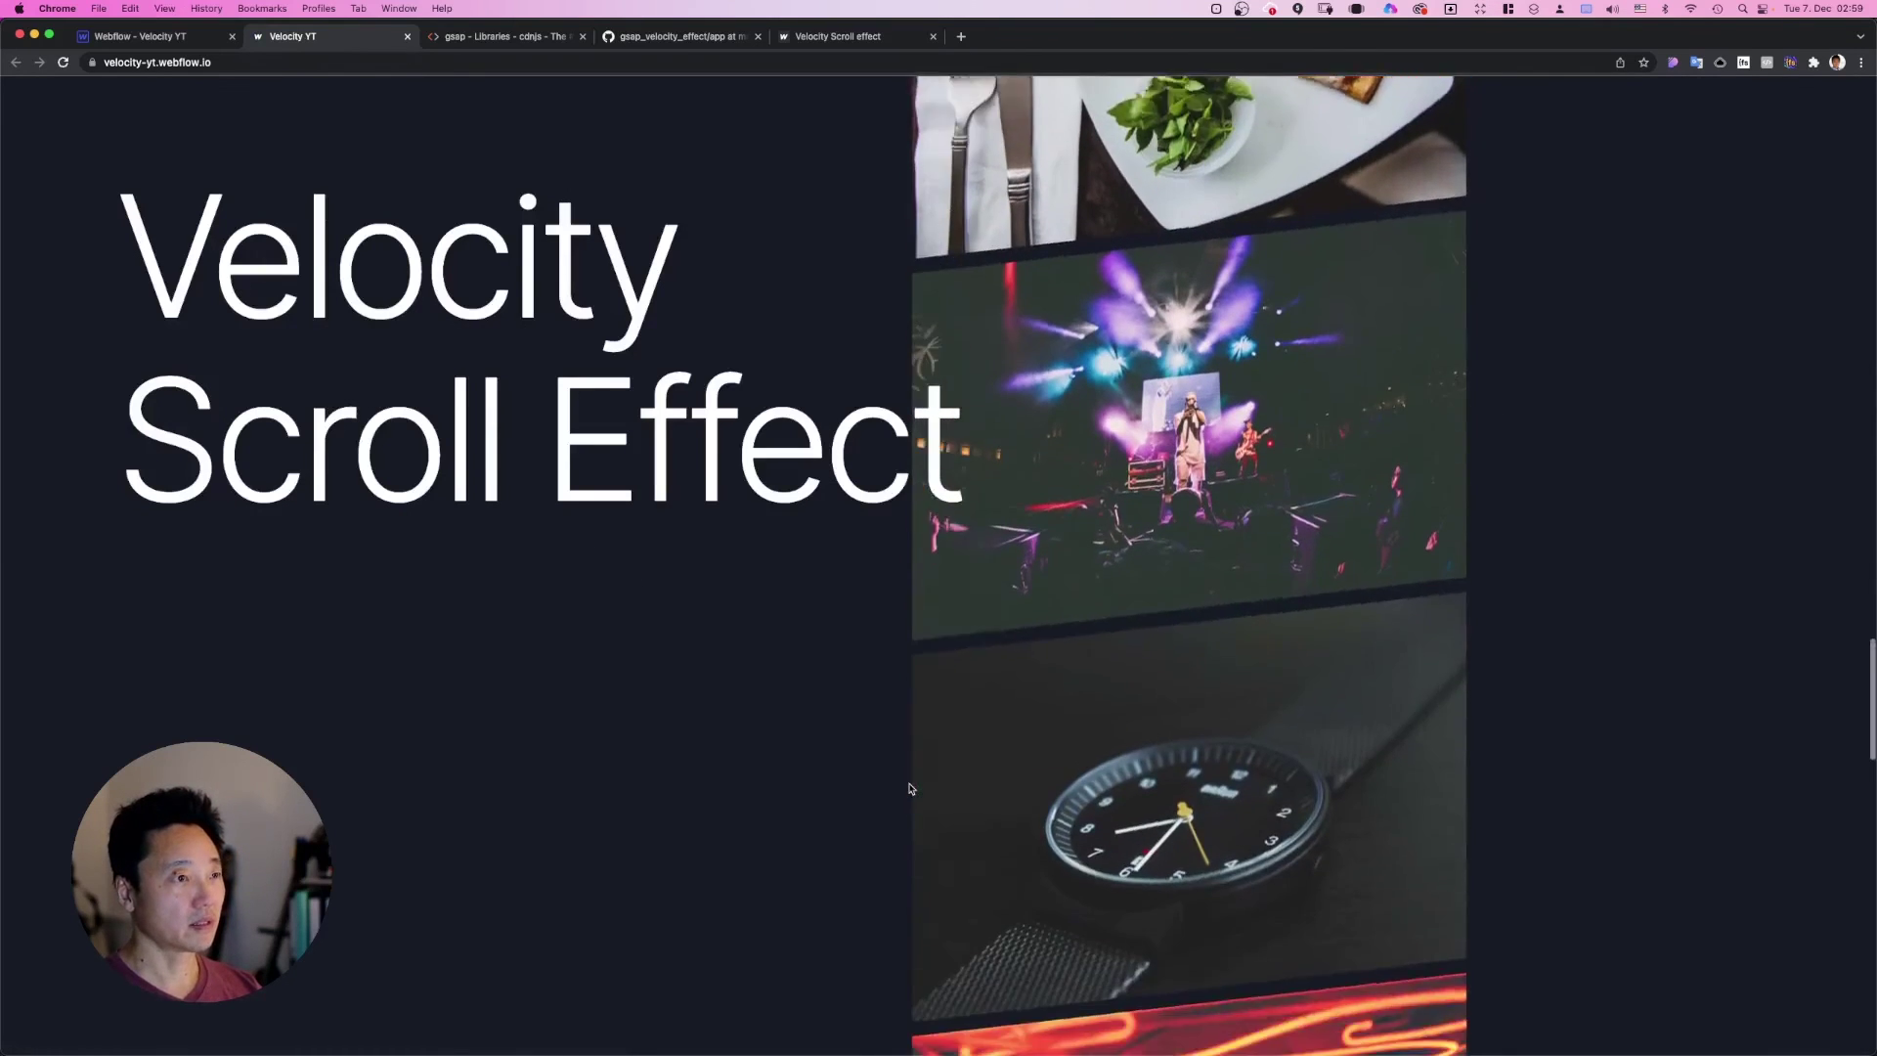
pyautogui.scroll(5, 909, 788)
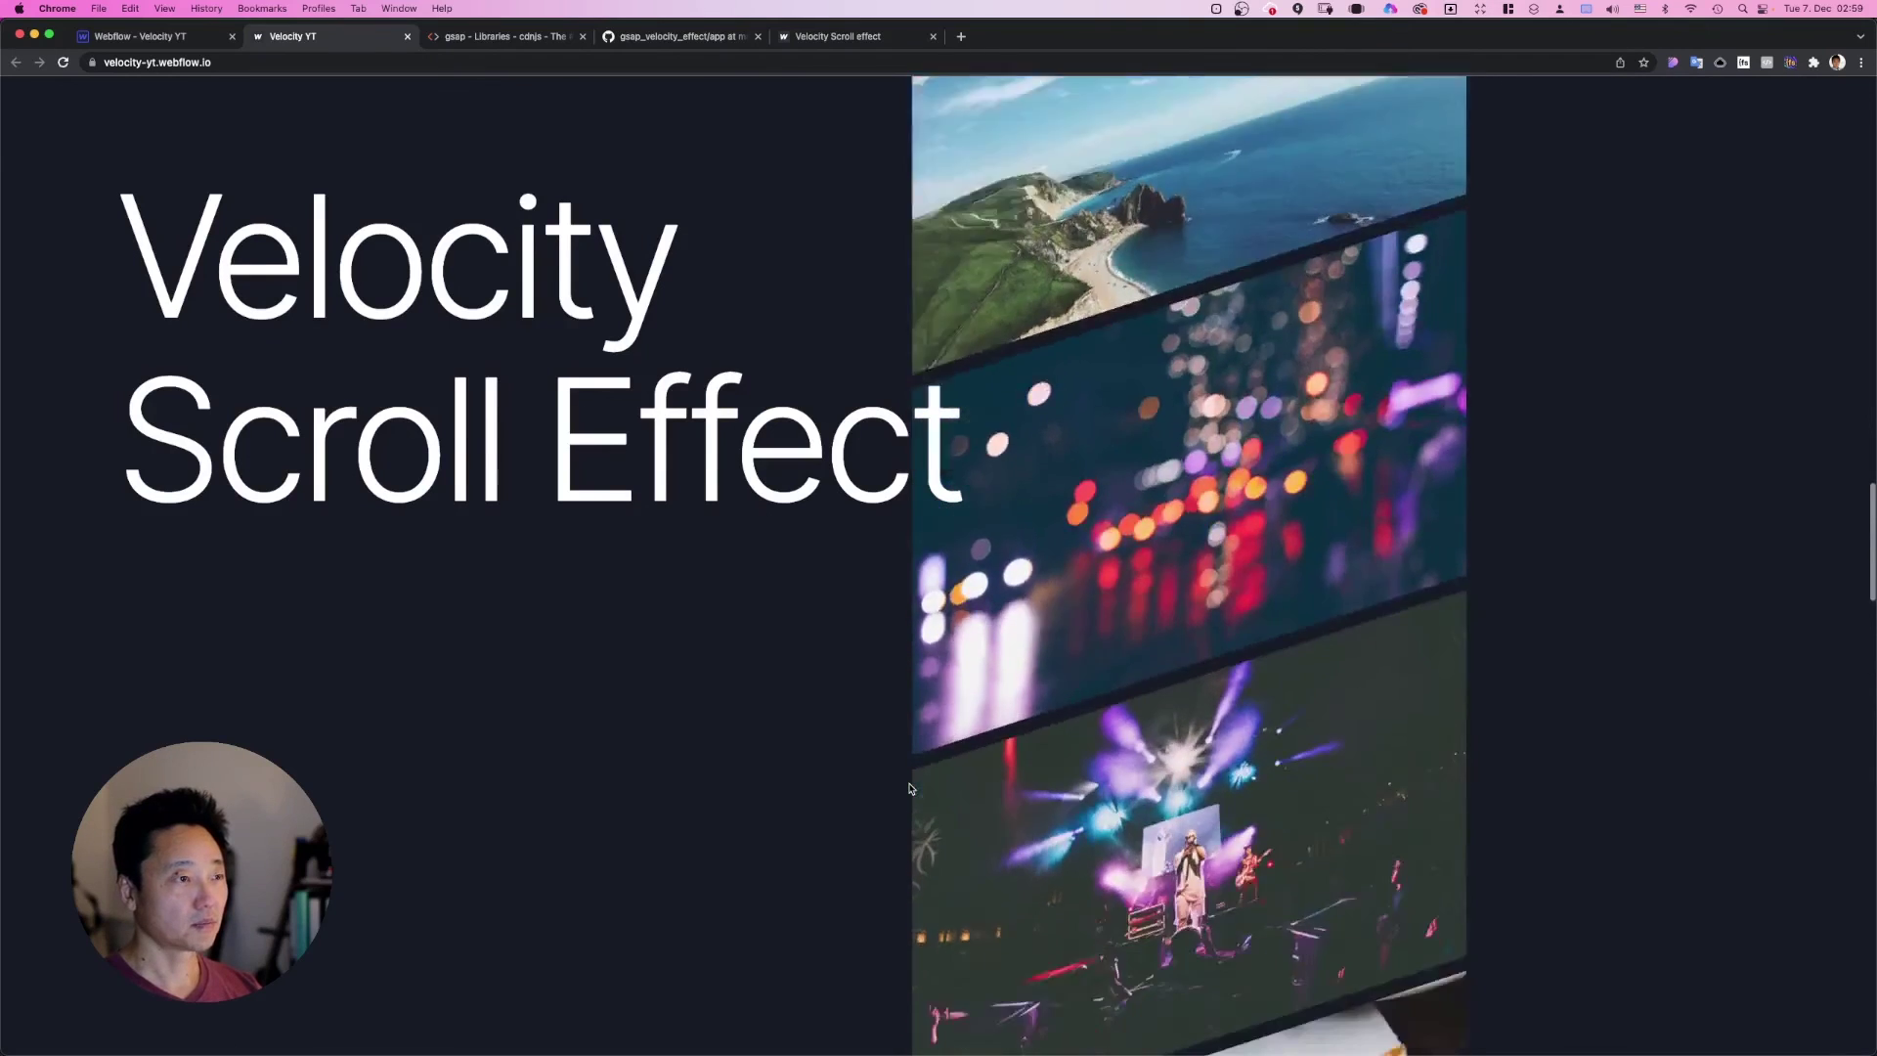
pyautogui.scroll(-10, 909, 788)
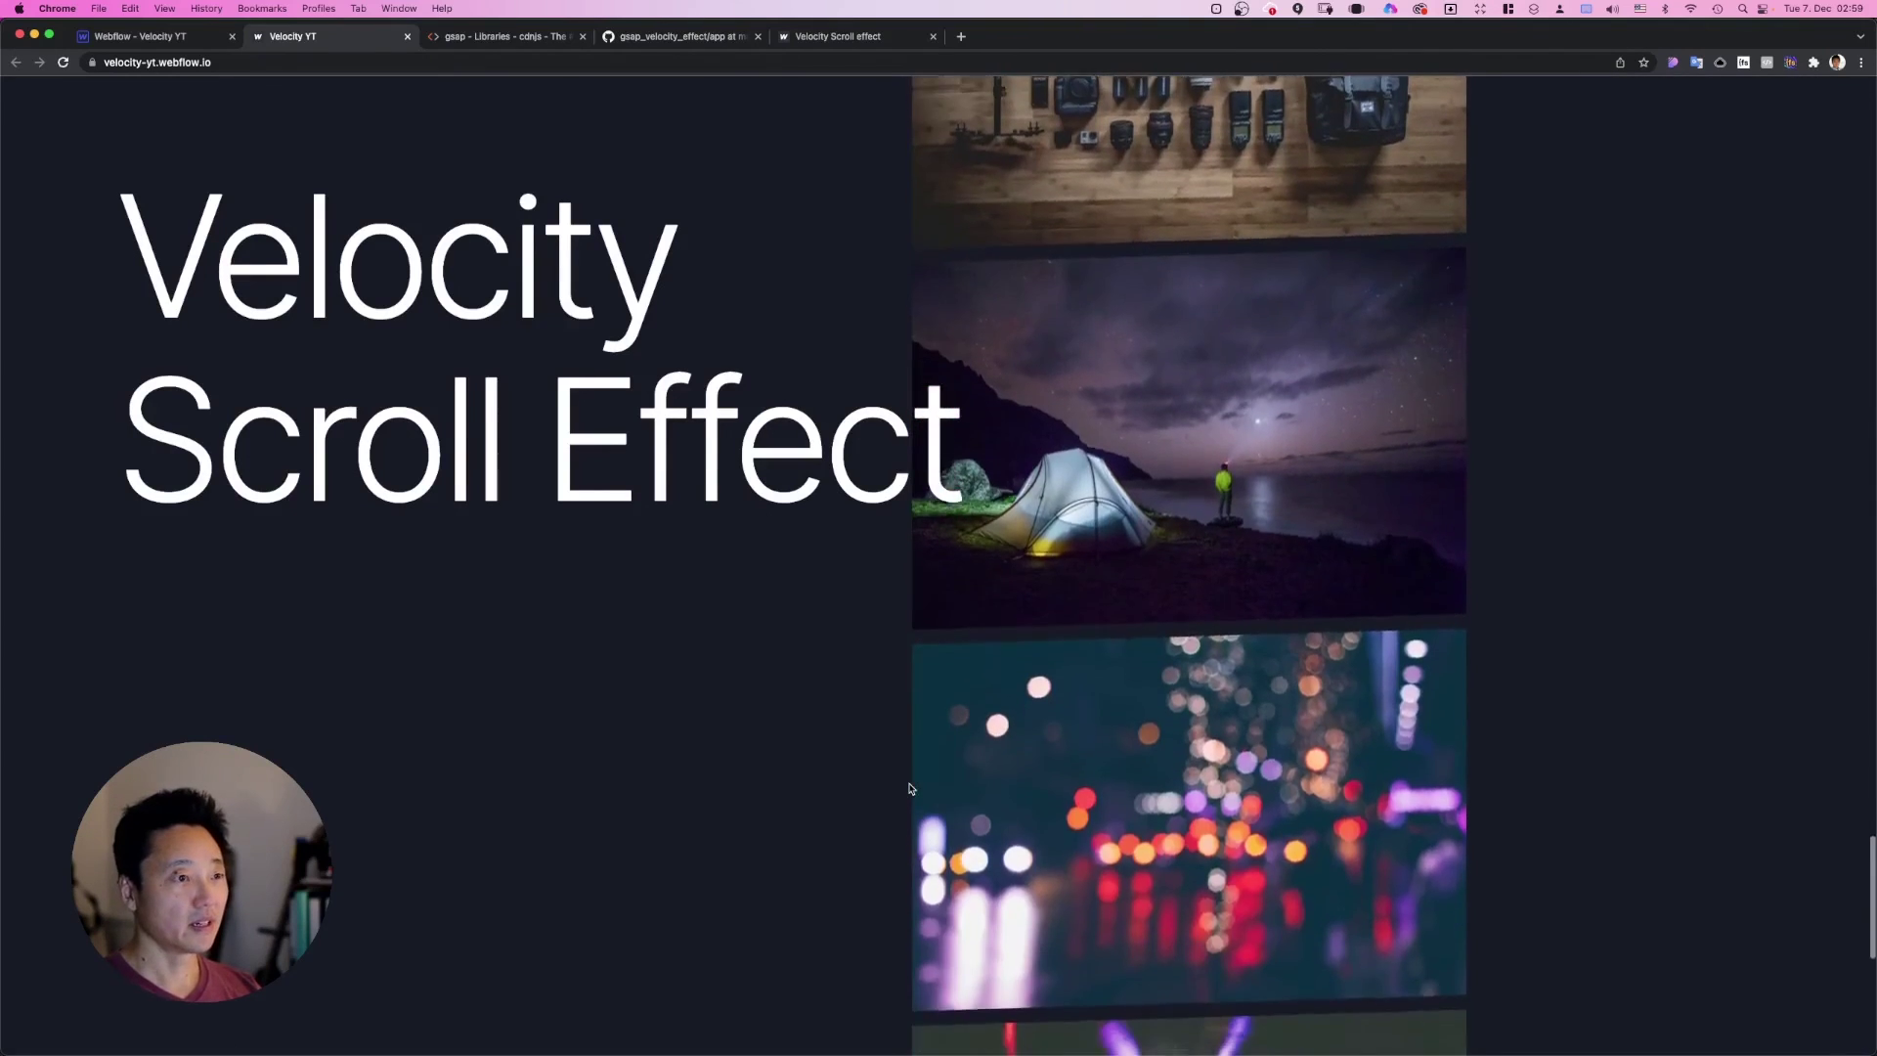
pyautogui.scroll(8, 909, 788)
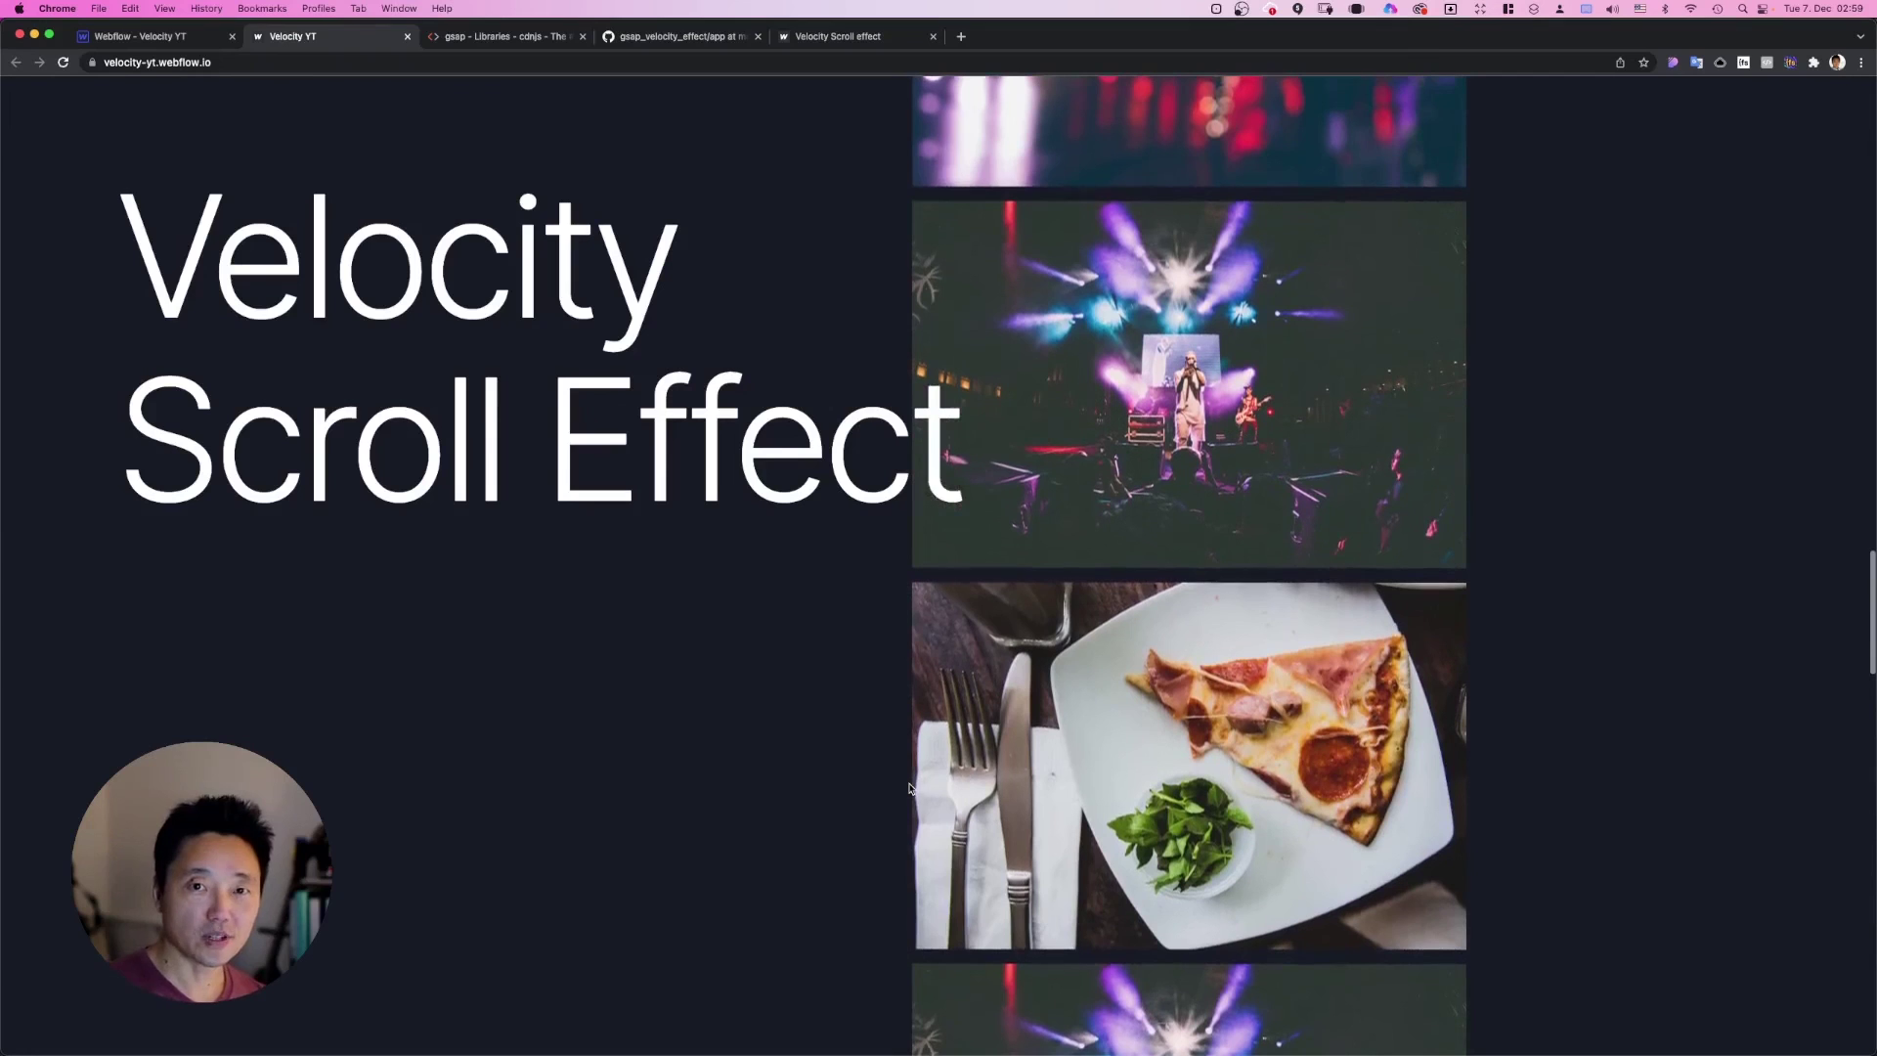
pyautogui.scroll(-5, 909, 788)
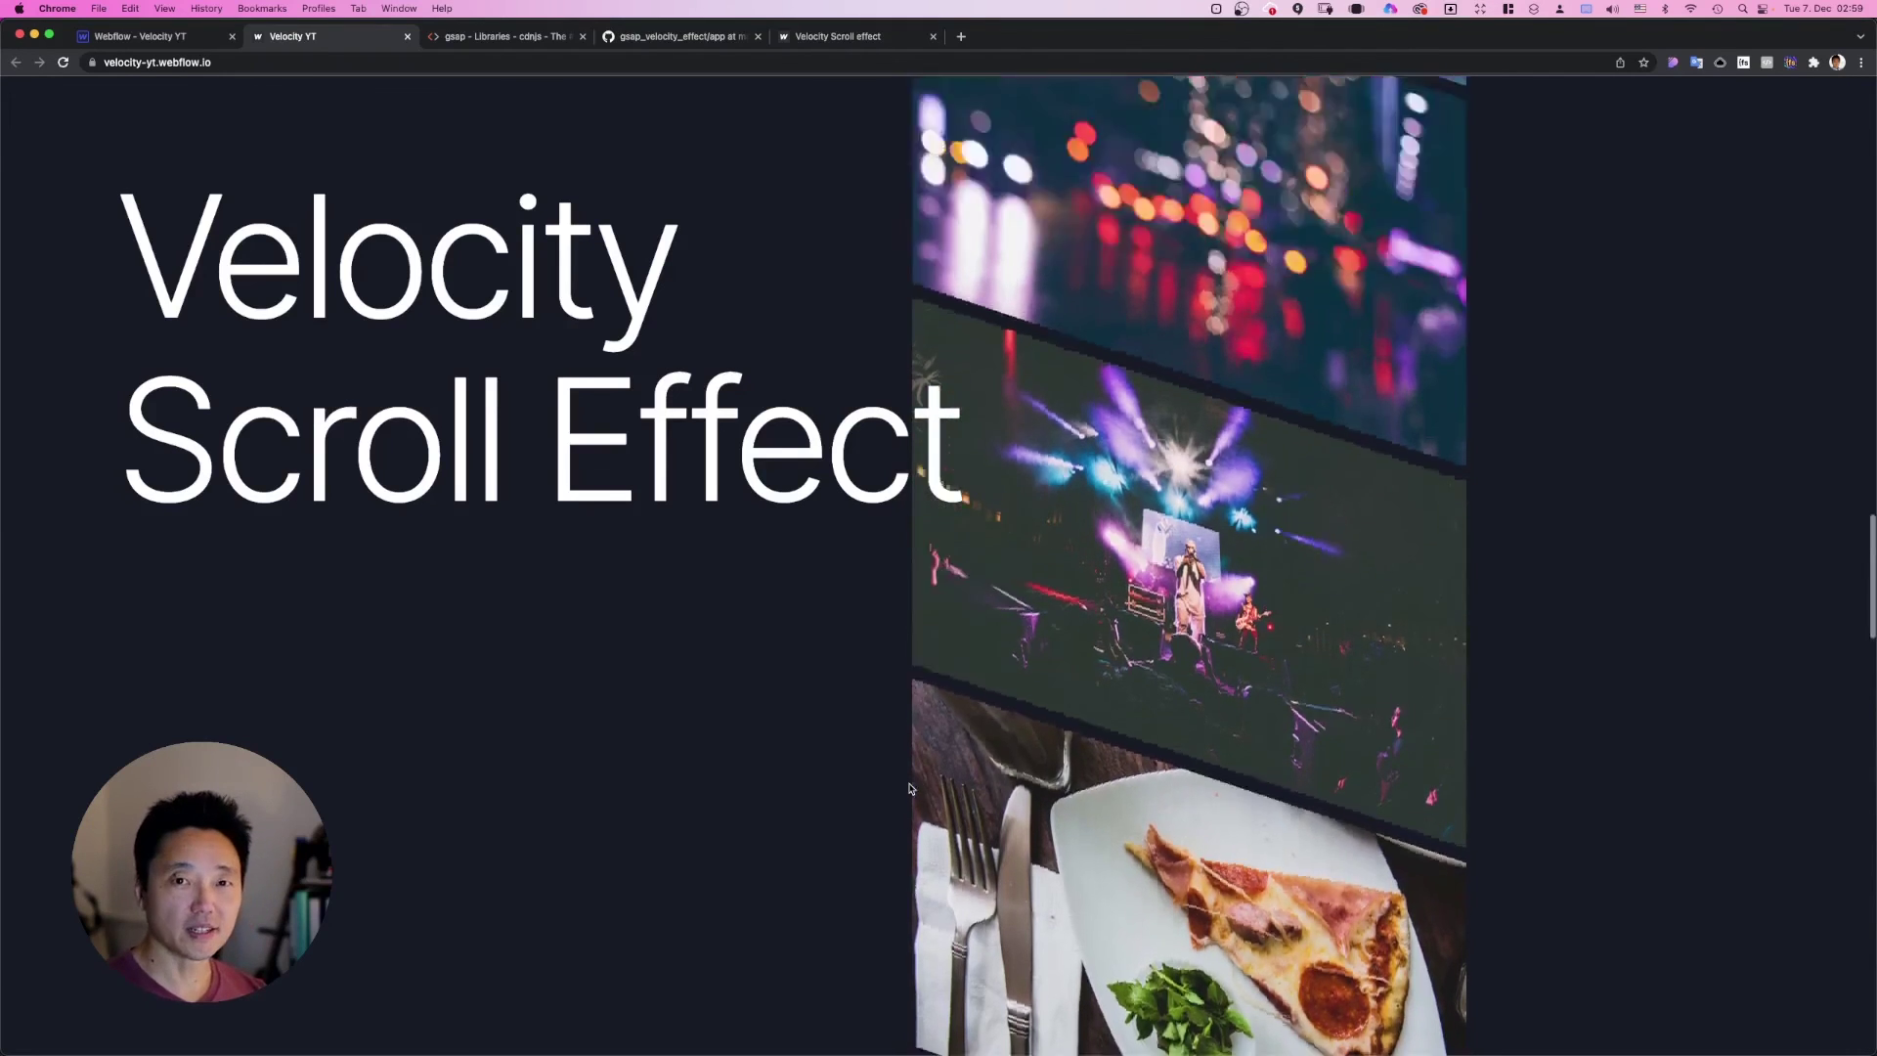